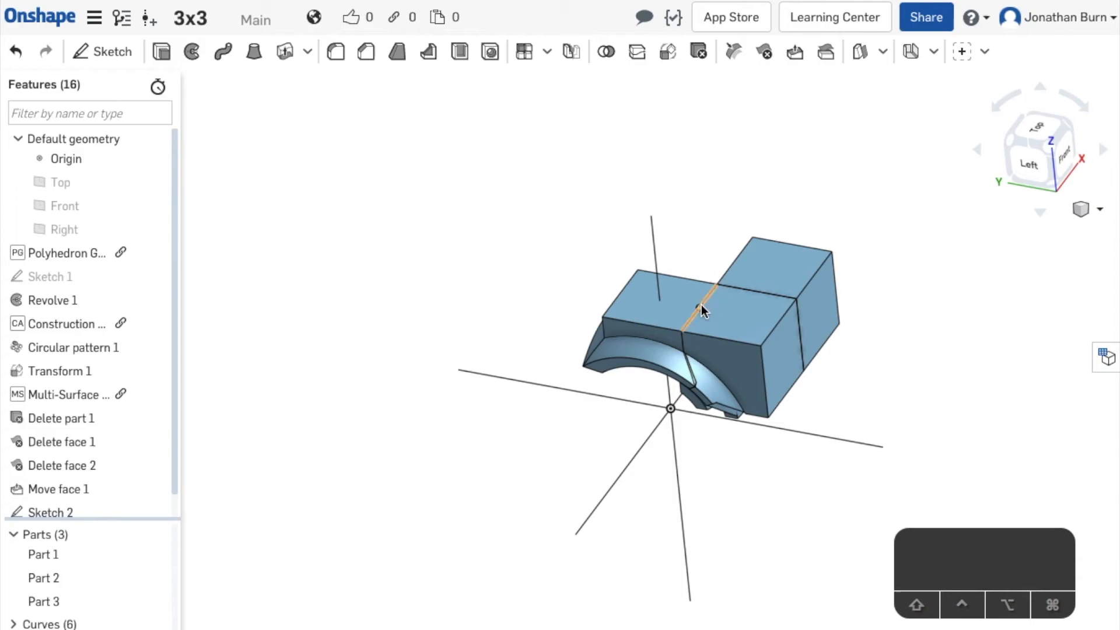
{"action": "left_click_drag", "start_coordinate": [1017, 544], "coordinate": [399, 528]}
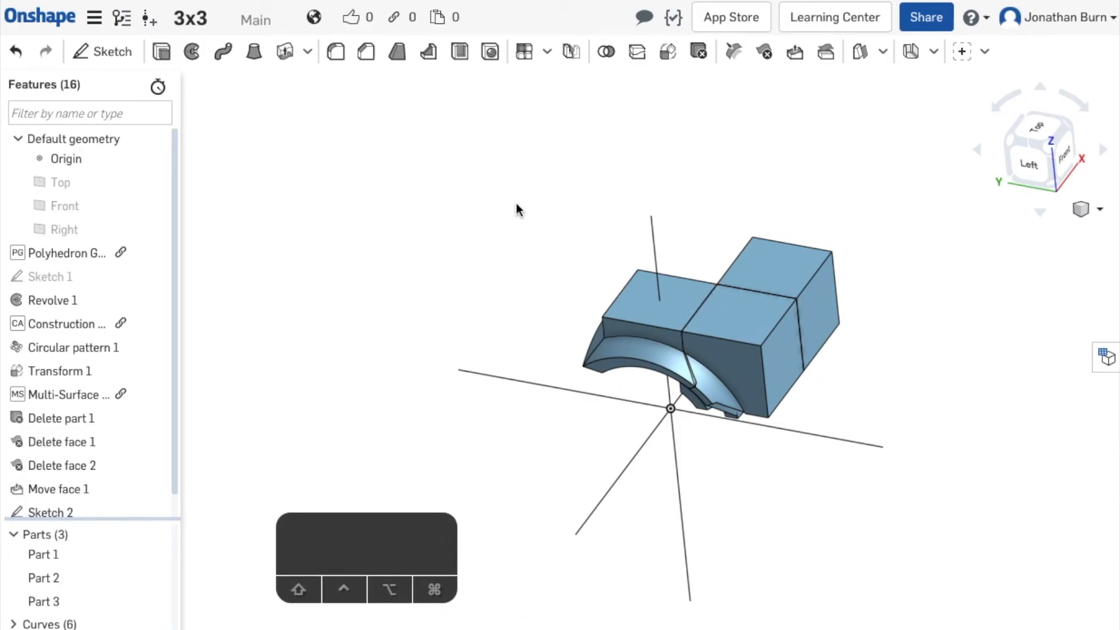
{"action": "key", "text": "shift+s"}
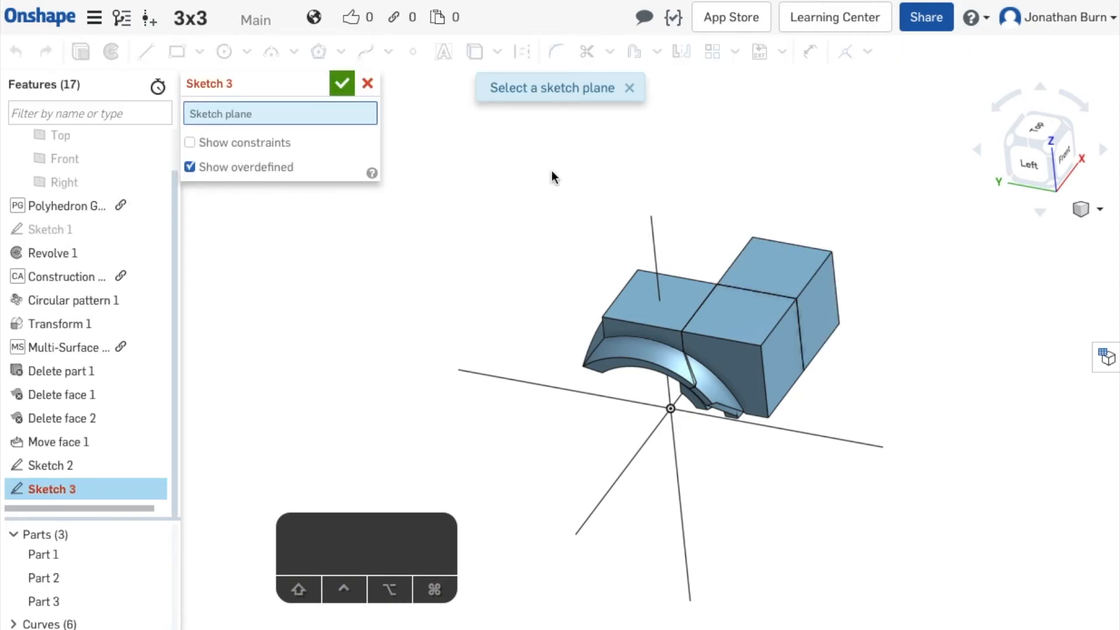
{"action": "left_click", "coordinate": [367, 84]}
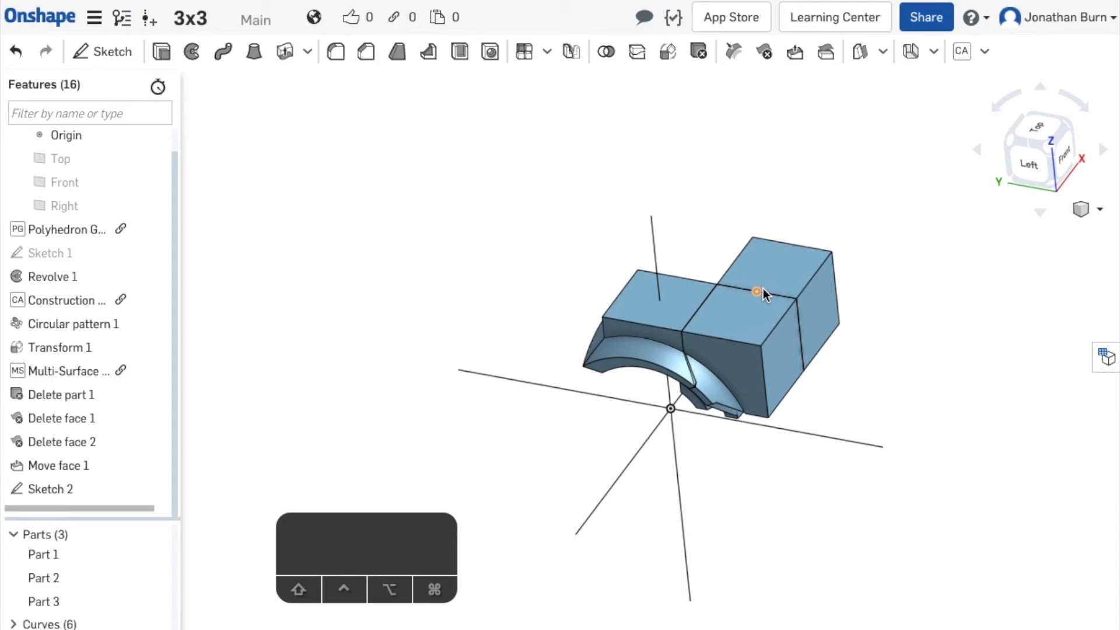
Step: Isolate the corner piece, Part 1, by hiding the other parts
{"action": "scroll", "coordinate": [936, 314], "scroll_direction": "up", "scroll_amount": 8}
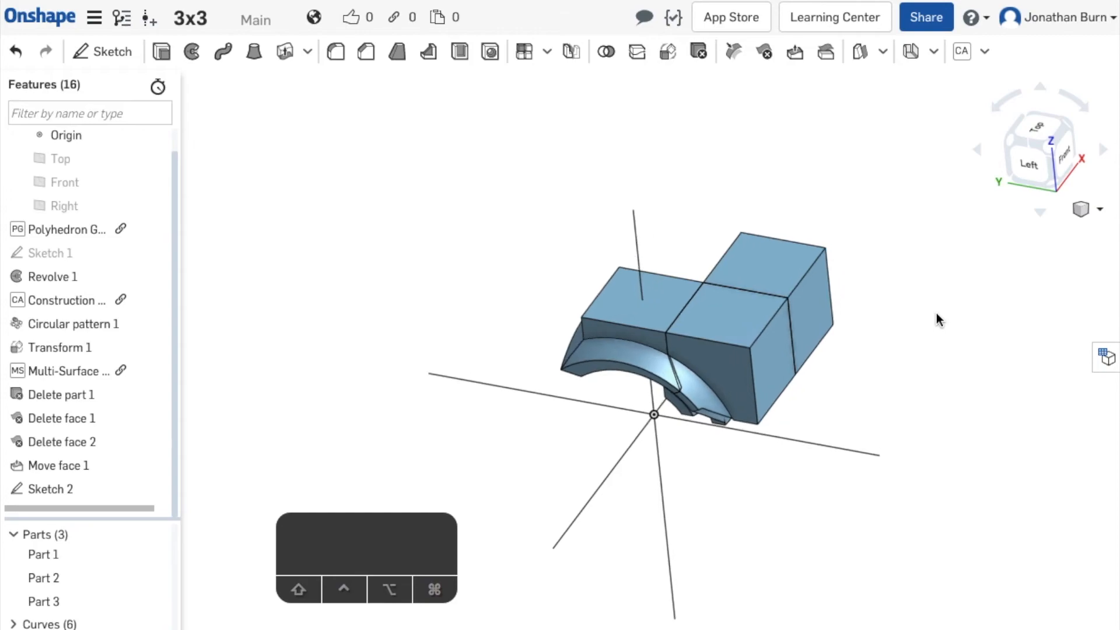
{"action": "right_click_drag", "start_coordinate": [937, 312], "coordinate": [794, 446]}
{"action": "right_click_drag", "start_coordinate": [530, 346], "coordinate": [603, 338]}
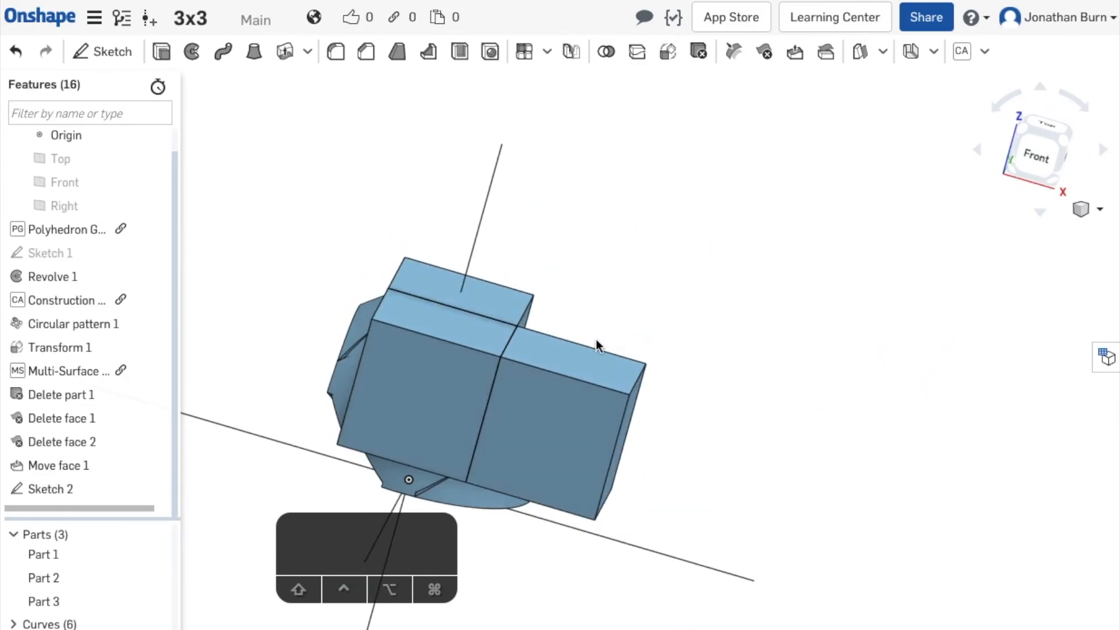
{"action": "left_click", "coordinate": [587, 365]}
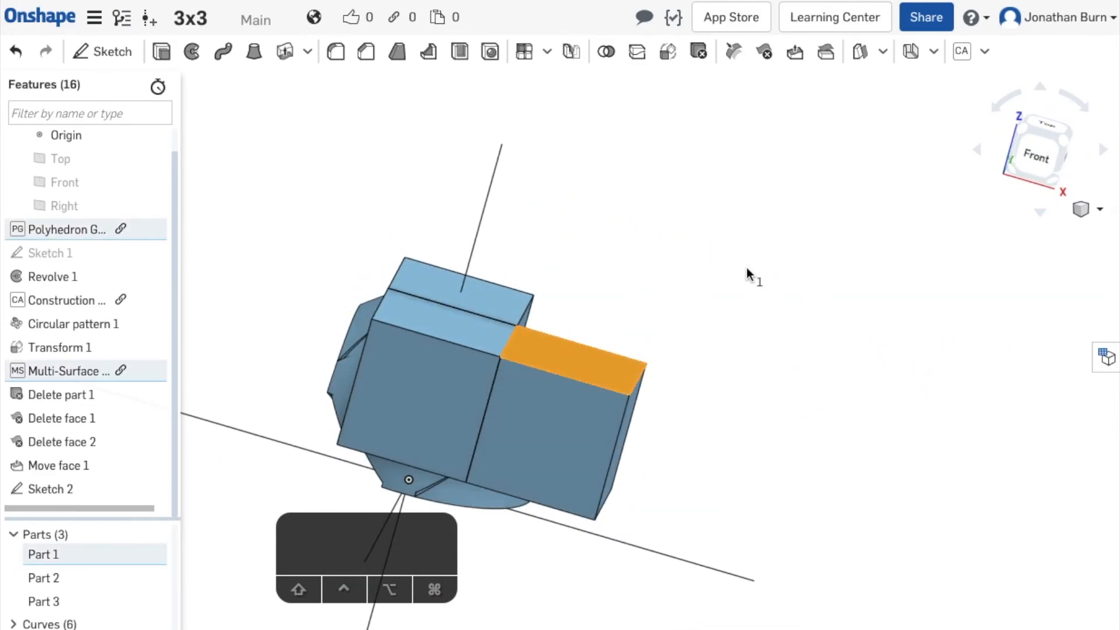
{"action": "right_click", "coordinate": [576, 363]}
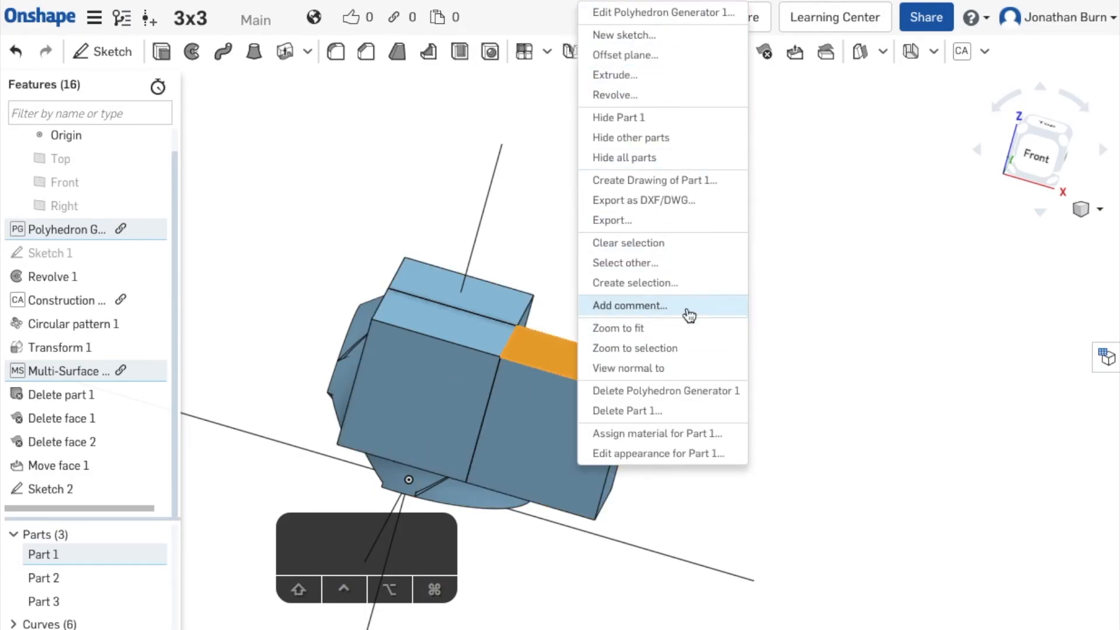
{"action": "left_click", "coordinate": [712, 139]}
Step: Examine the curved cut faces on the inner side of the corner piece, around the stem joining its block to its foot
{"action": "right_click_drag", "start_coordinate": [475, 315], "coordinate": [512, 345]}
{"action": "scroll", "coordinate": [708, 370], "scroll_direction": "up", "scroll_amount": 2}
{"action": "right_click_drag", "start_coordinate": [708, 370], "coordinate": [920, 262], "text": "ctrl"}
{"action": "right_click_drag", "start_coordinate": [658, 308], "coordinate": [538, 248]}
{"action": "right_click_drag", "start_coordinate": [777, 521], "coordinate": [800, 515]}
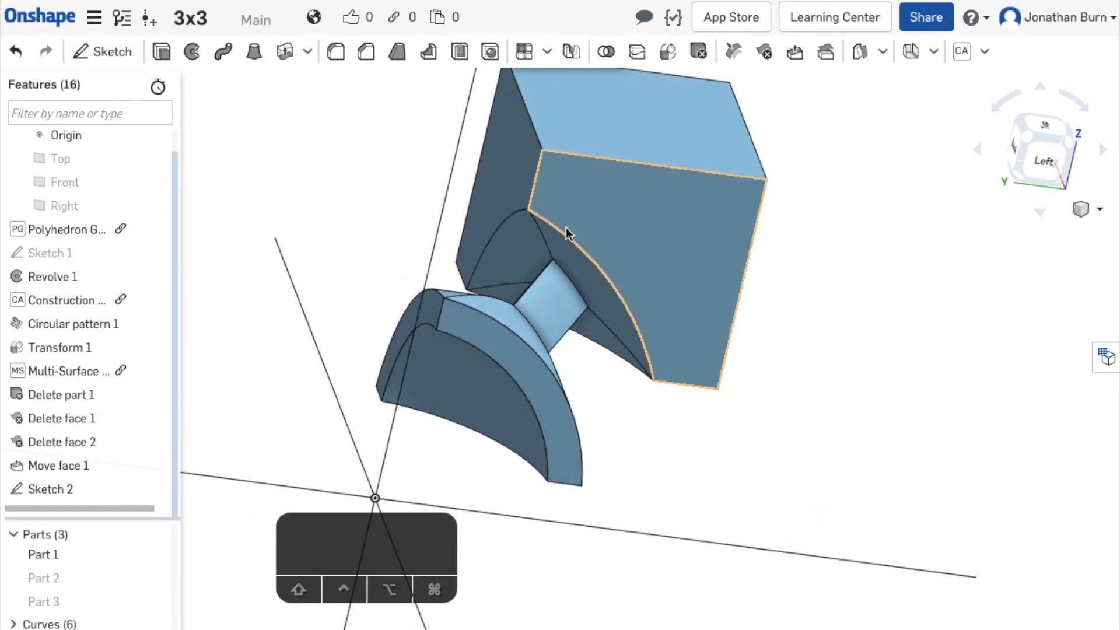
{"action": "left_click", "coordinate": [537, 243]}
{"action": "left_click", "coordinate": [579, 265]}
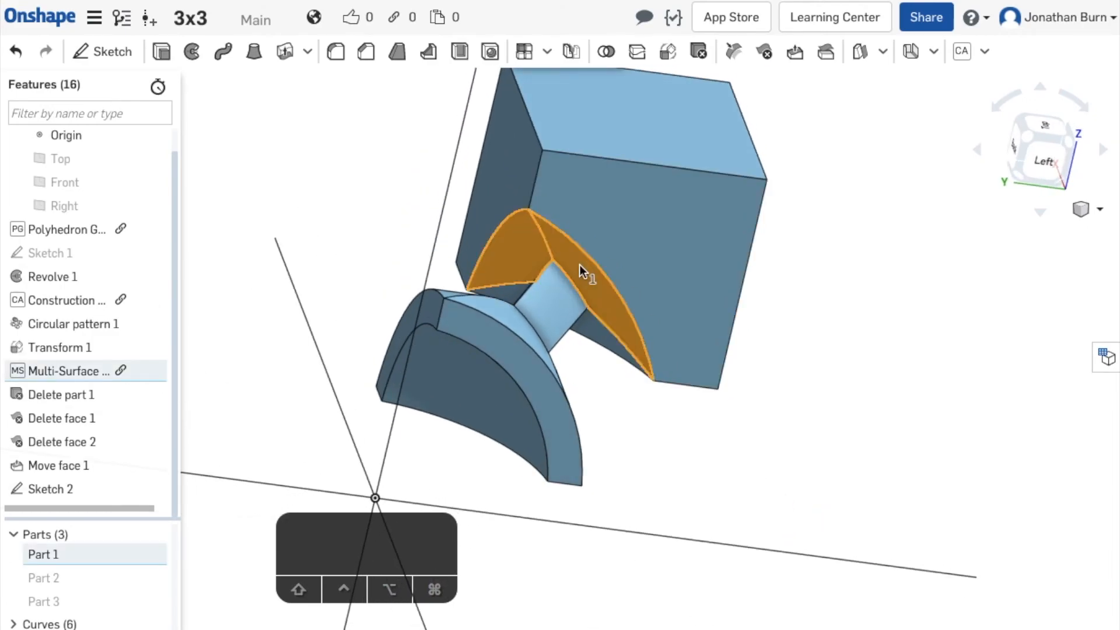
{"action": "left_click", "coordinate": [822, 393]}
{"action": "mouse_move", "coordinate": [822, 392]}
{"action": "right_mouse_down"}
{"action": "mouse_move", "coordinate": [811, 265]}
{"action": "mouse_move", "coordinate": [824, 379]}
{"action": "mouse_move", "coordinate": [863, 402]}
{"action": "mouse_move", "coordinate": [832, 430]}
{"action": "mouse_move", "coordinate": [772, 415]}
{"action": "mouse_move", "coordinate": [808, 430]}
{"action": "mouse_move", "coordinate": [813, 407]}
{"action": "right_mouse_up"}
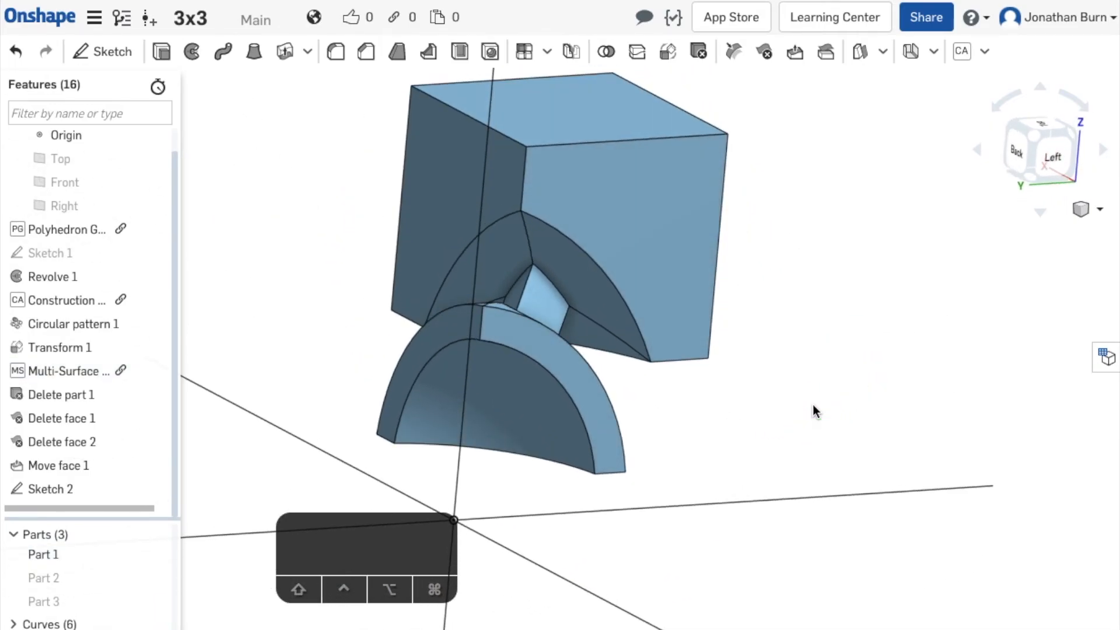
{"action": "left_click", "coordinate": [523, 178]}
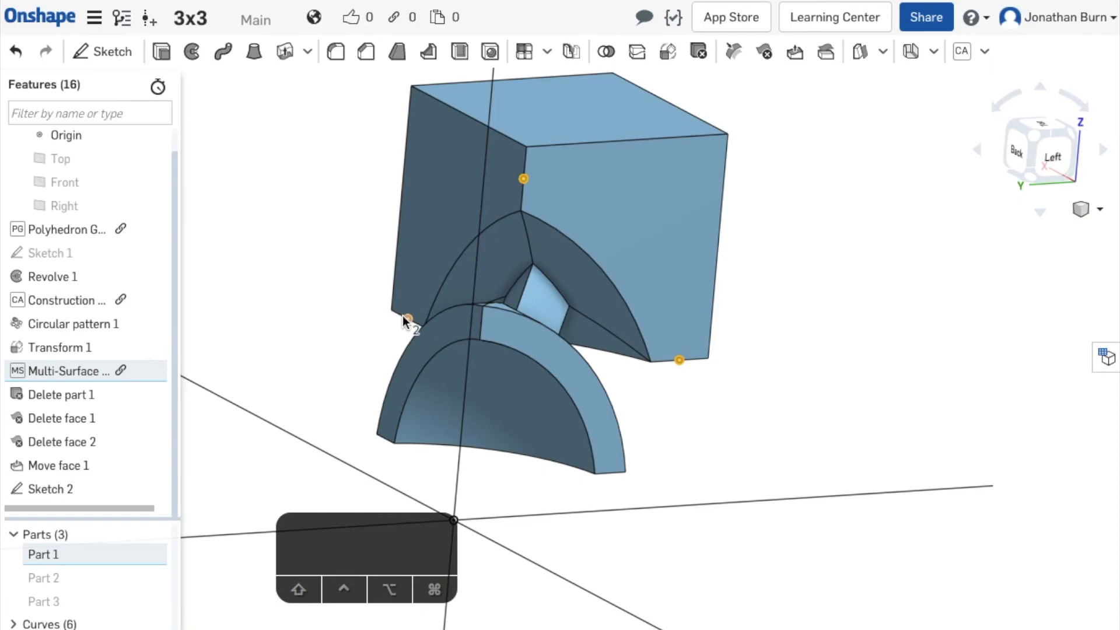
{"action": "right_click_drag", "start_coordinate": [945, 292], "coordinate": [887, 270]}
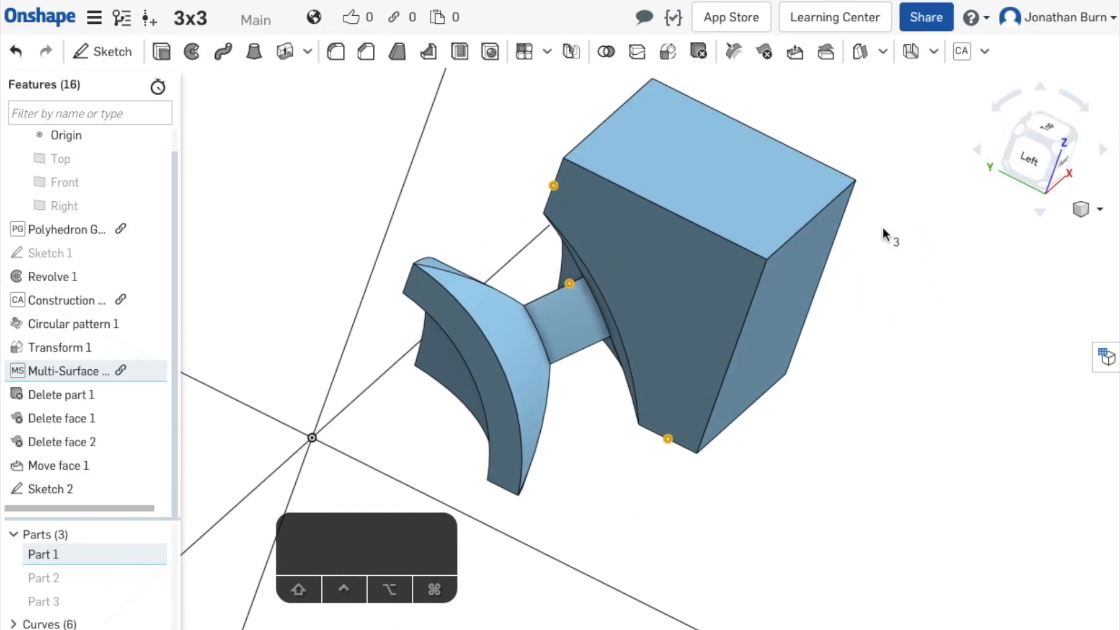
{"action": "left_click", "coordinate": [882, 54]}
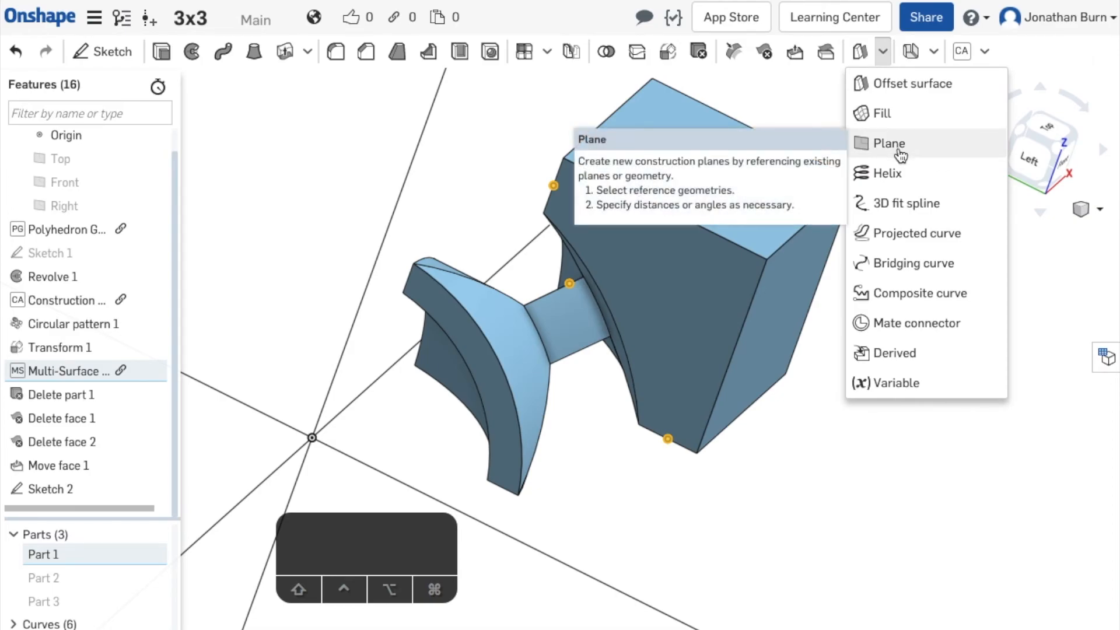
{"action": "left_click", "coordinate": [998, 330]}
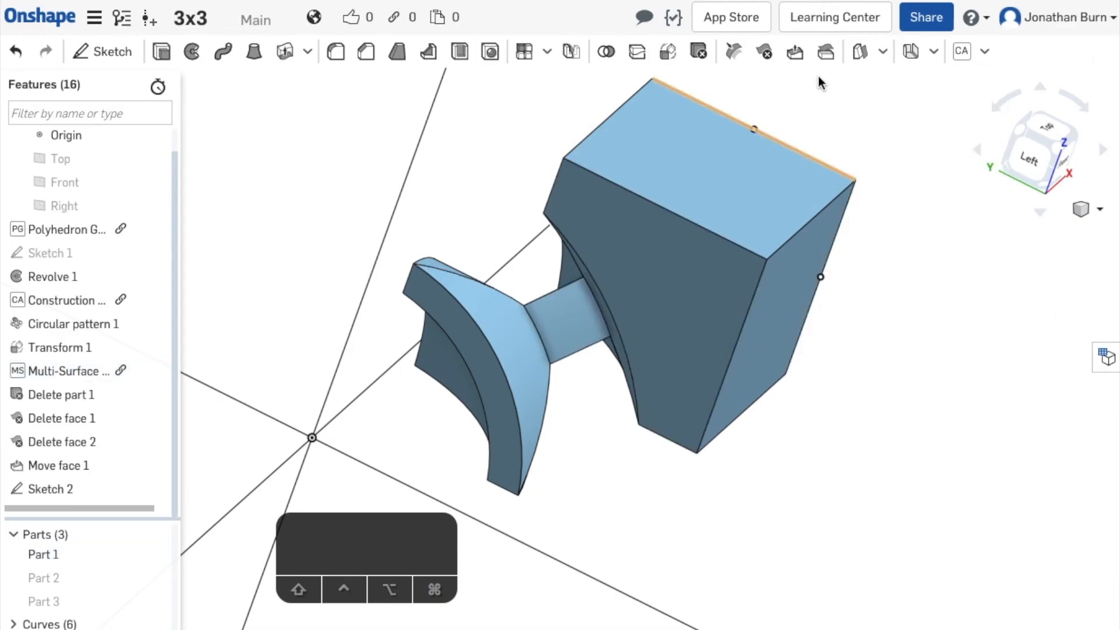
Step: Define a three-point plane through the midpoints of the three short edges beside the corner piece's curved cut faces
{"action": "left_click", "coordinate": [881, 55]}
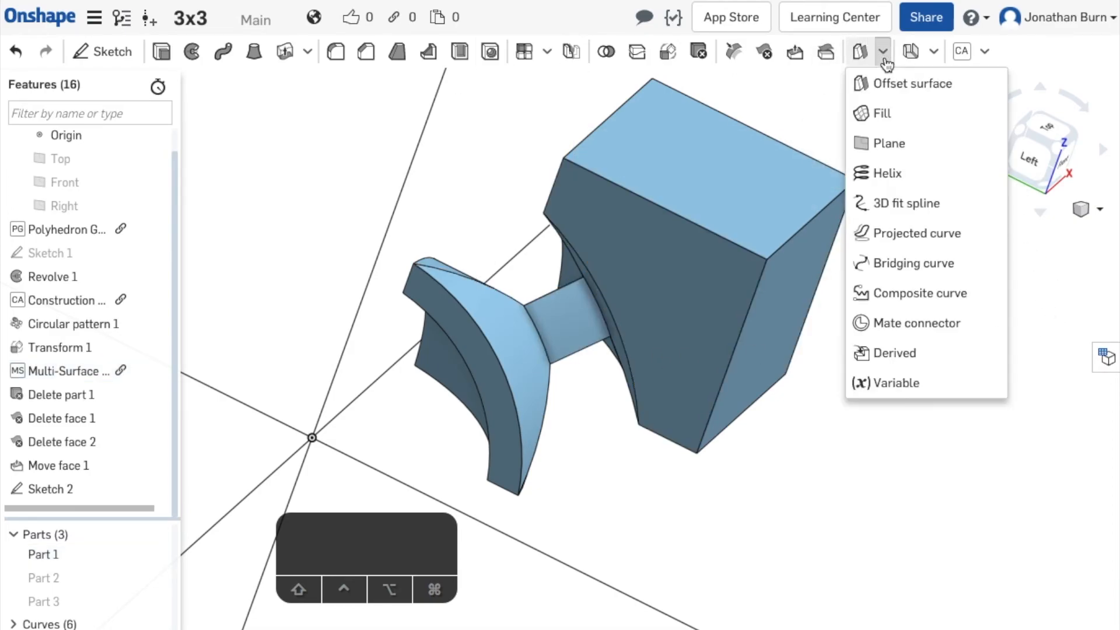
{"action": "left_click", "coordinate": [927, 150]}
{"action": "left_click", "coordinate": [271, 147]}
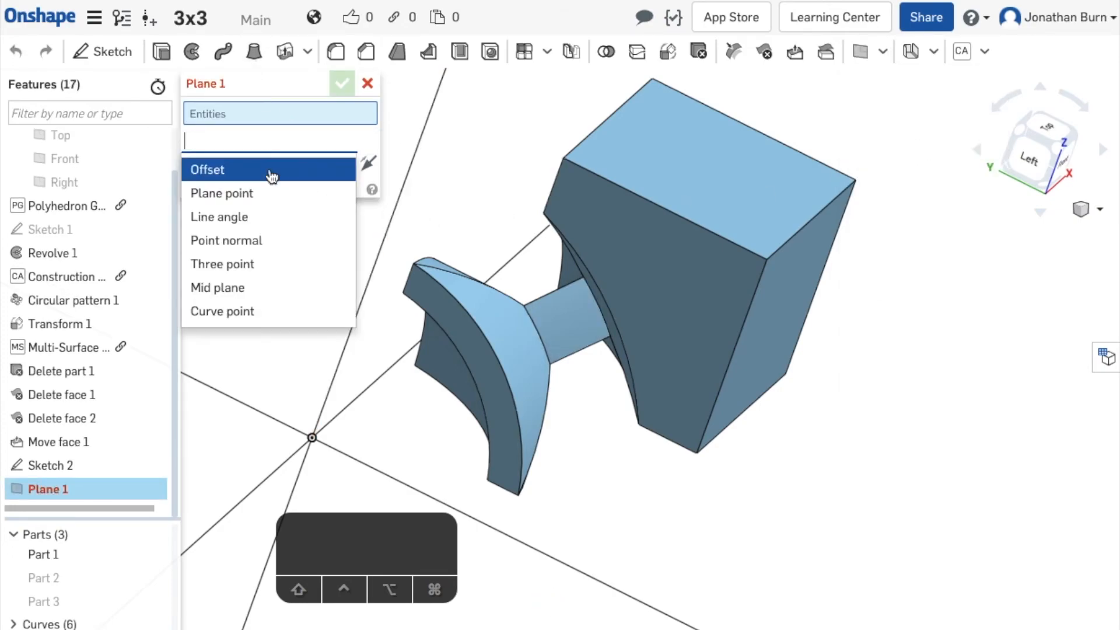
{"action": "left_click", "coordinate": [285, 264]}
{"action": "right_click_drag", "start_coordinate": [683, 464], "coordinate": [569, 110]}
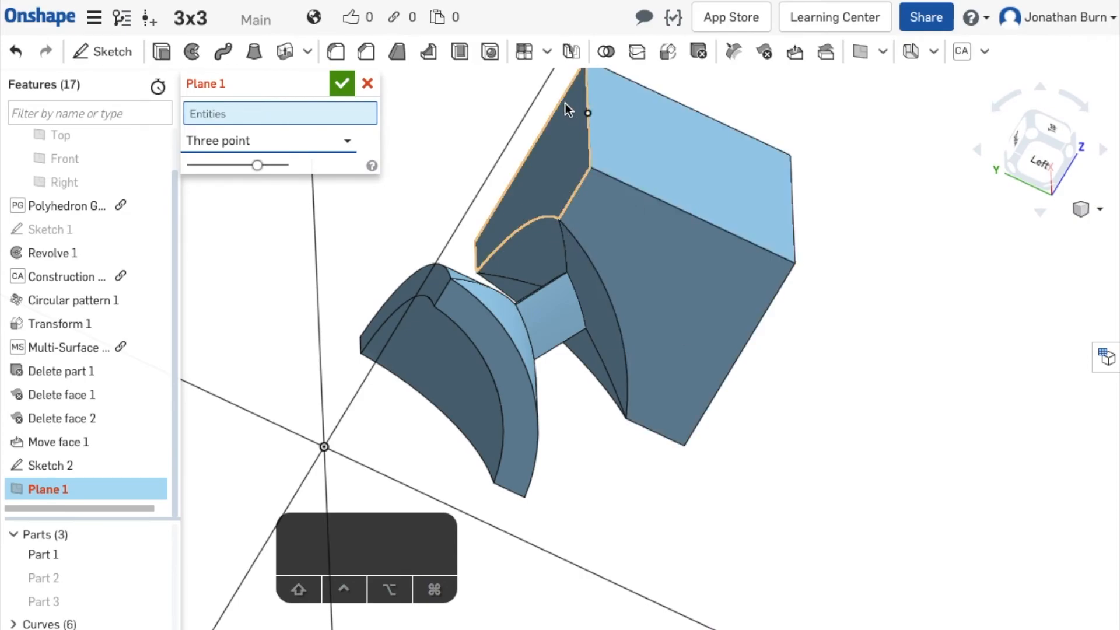
{"action": "left_click", "coordinate": [575, 192]}
{"action": "left_click", "coordinate": [654, 431]}
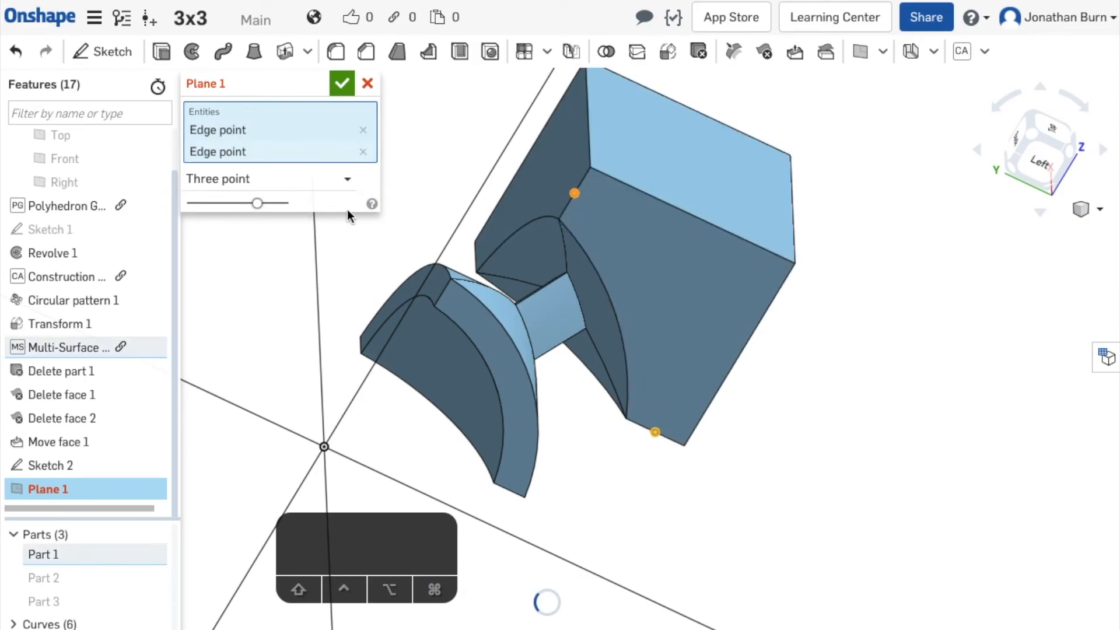
{"action": "right_click_drag", "start_coordinate": [450, 207], "coordinate": [498, 255]}
{"action": "right_click_drag", "start_coordinate": [341, 288], "coordinate": [527, 317]}
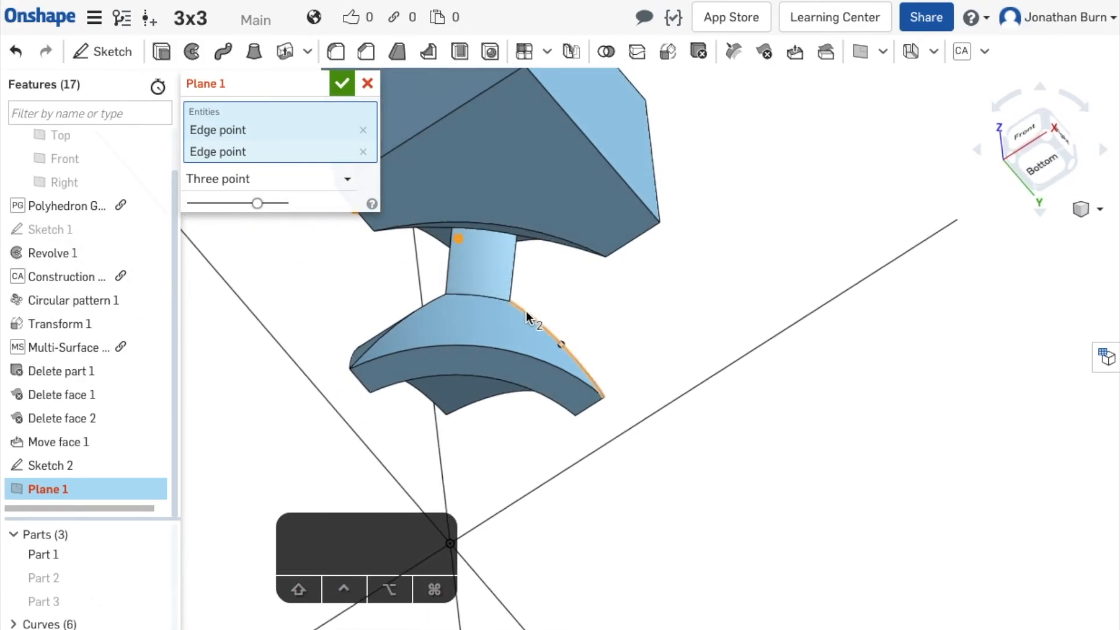
{"action": "left_click", "coordinate": [631, 240]}
Step: Inspect how the three-point plane crosses the curved cut faces and the stem, and accept the plane
{"action": "right_click_drag", "start_coordinate": [722, 315], "coordinate": [793, 70]}
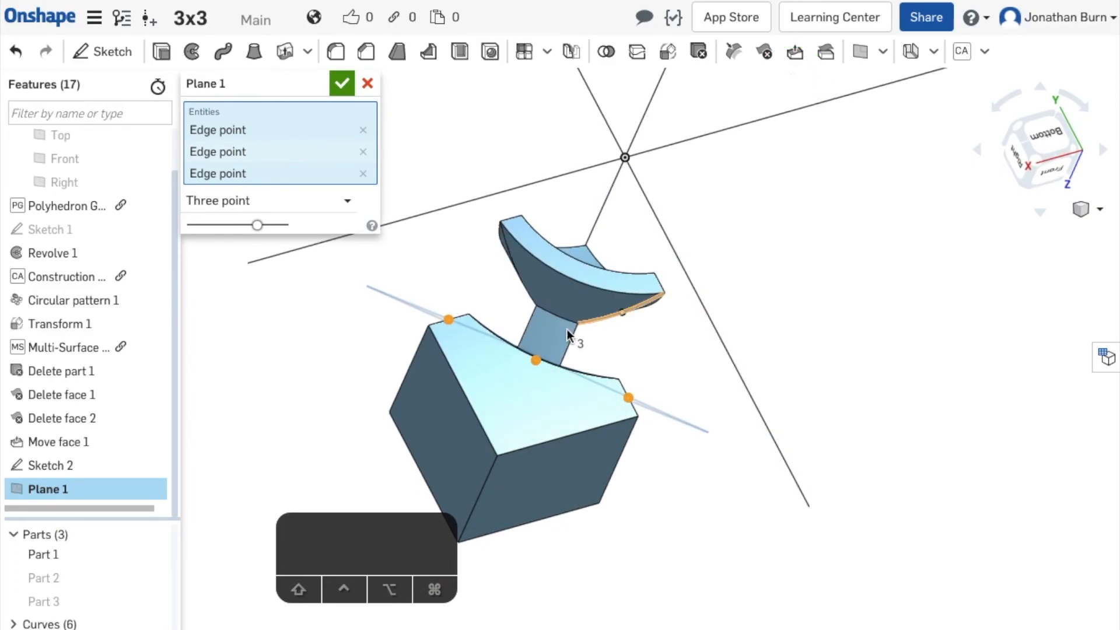
{"action": "scroll", "coordinate": [549, 348], "scroll_direction": "up", "scroll_amount": 10}
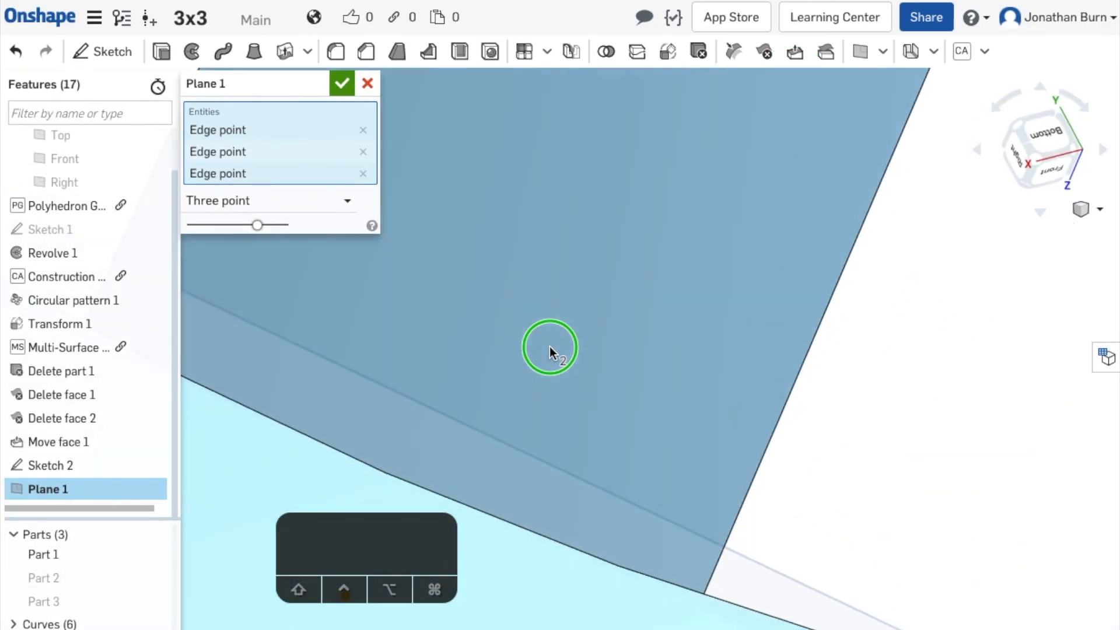
{"action": "scroll", "coordinate": [549, 349], "scroll_direction": "down", "scroll_amount": 10}
{"action": "right_click_drag", "start_coordinate": [545, 362], "coordinate": [487, 397]}
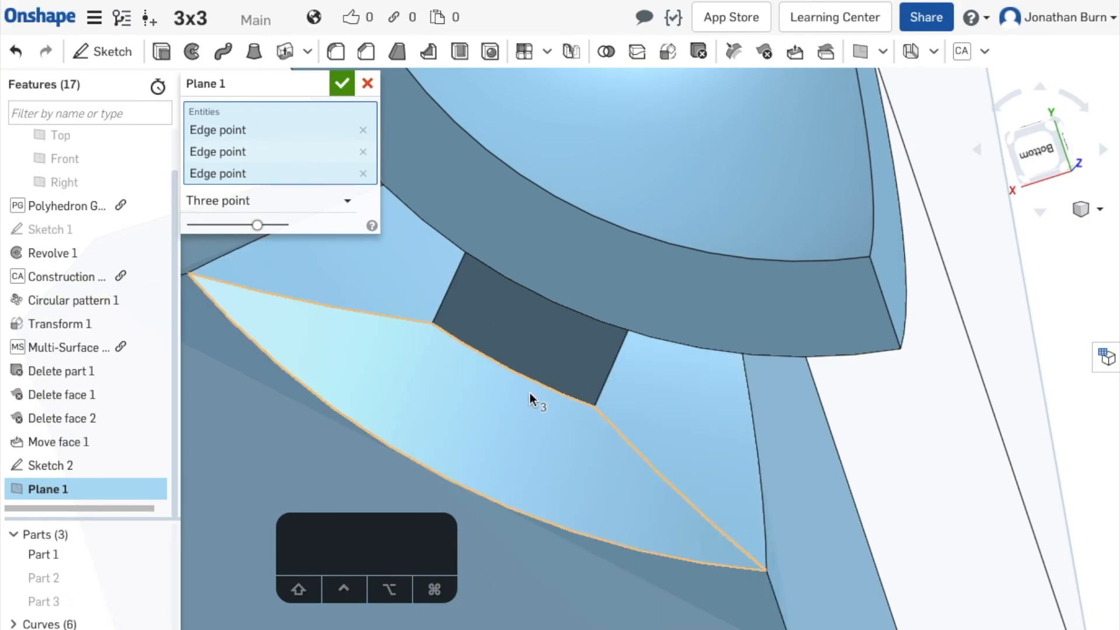
{"action": "scroll", "coordinate": [522, 407], "scroll_direction": "down", "scroll_amount": 5}
{"action": "right_click_drag", "start_coordinate": [522, 407], "coordinate": [488, 386]}
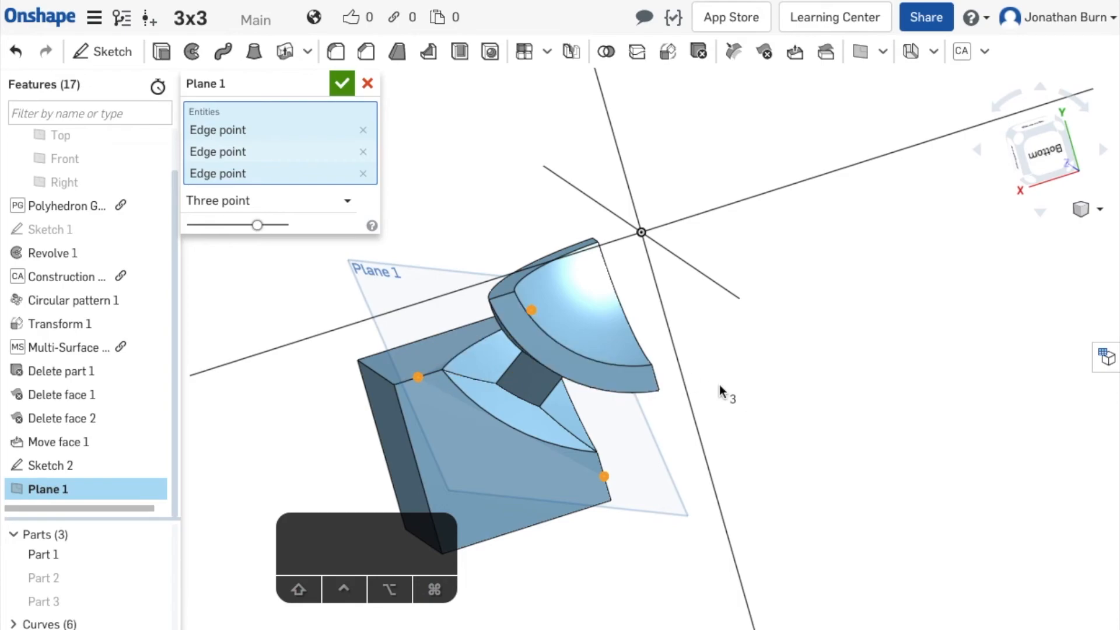
{"action": "scroll", "coordinate": [719, 385], "scroll_direction": "up", "scroll_amount": 2}
{"action": "right_click_drag", "start_coordinate": [719, 384], "coordinate": [563, 197]}
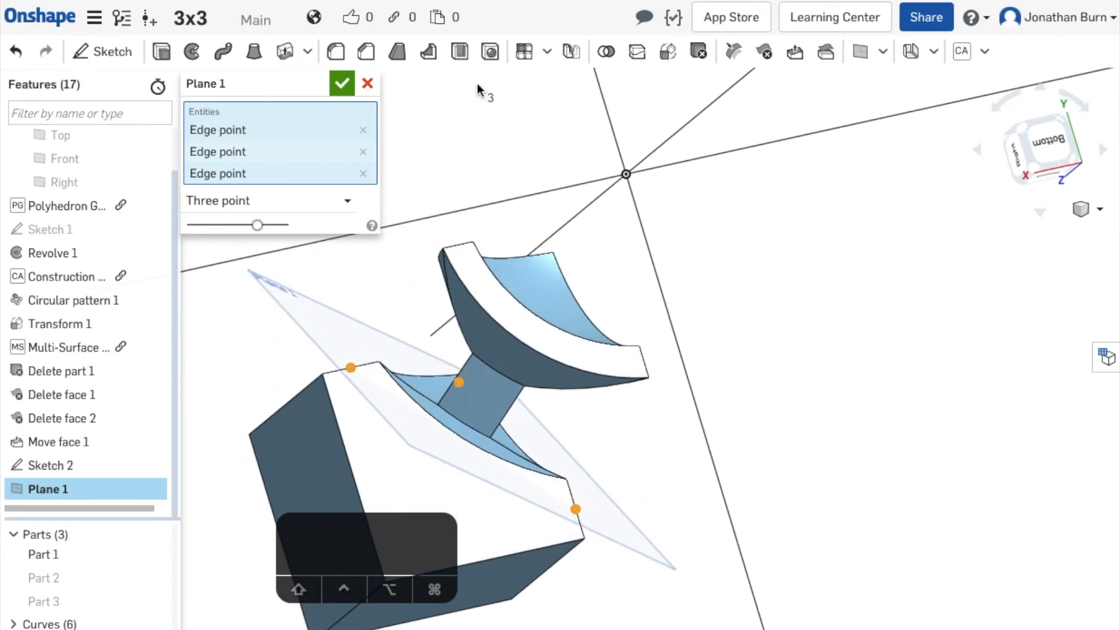
{"action": "left_click", "coordinate": [341, 87]}
Step: Start a Replace face operation with the corner piece's three curved inner cut faces as the faces to replace
{"action": "right_click_drag", "start_coordinate": [803, 316], "coordinate": [800, 231]}
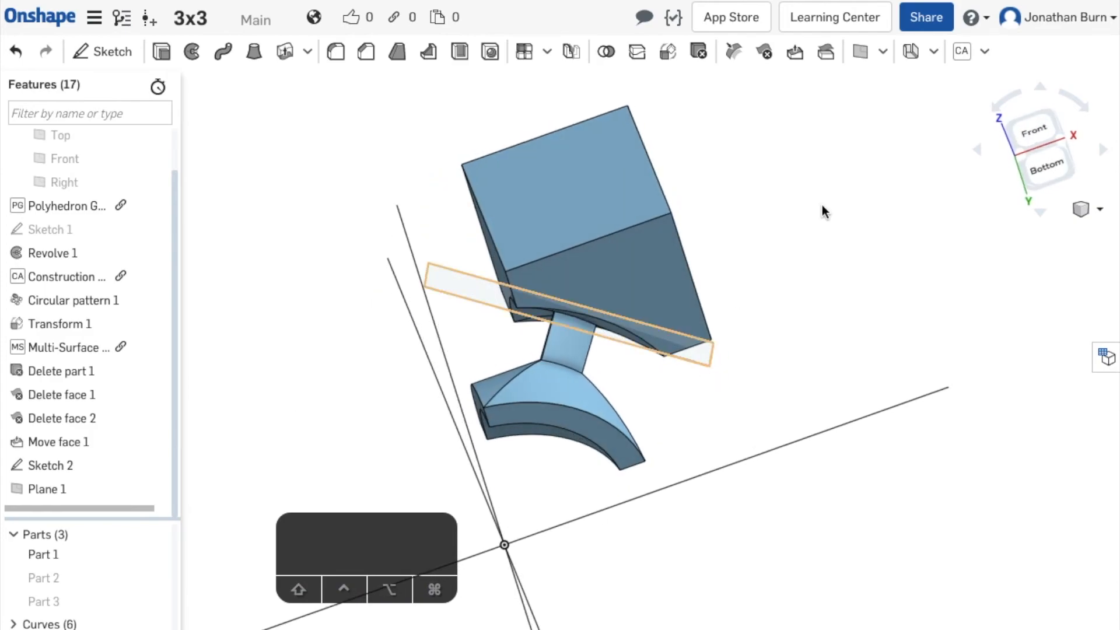
{"action": "left_click", "coordinate": [825, 53]}
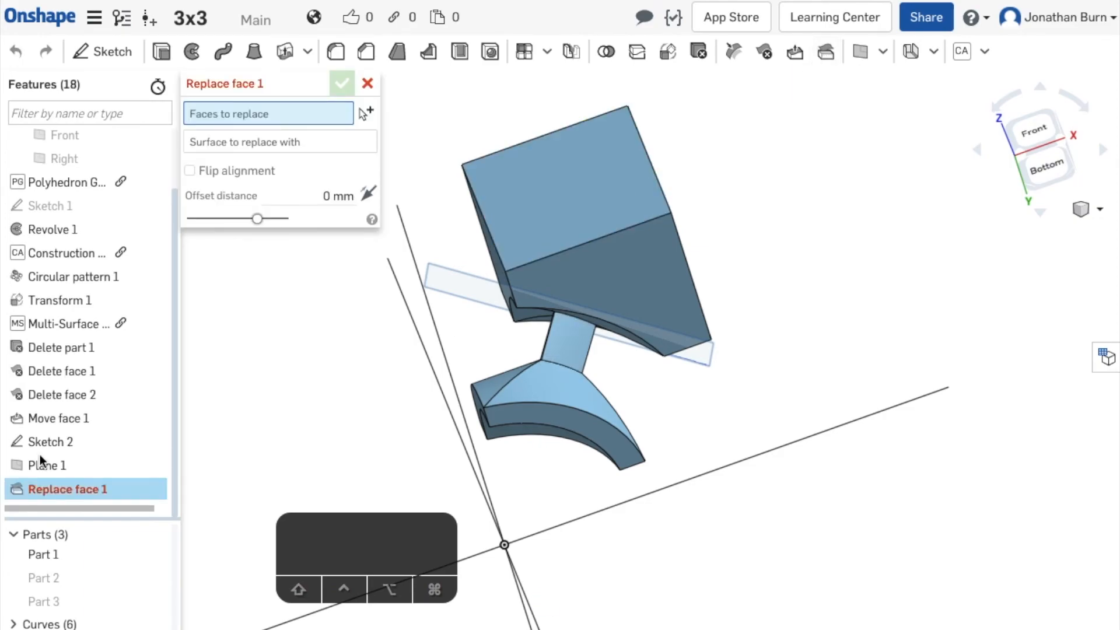
{"action": "right_click_drag", "start_coordinate": [811, 411], "coordinate": [889, 389]}
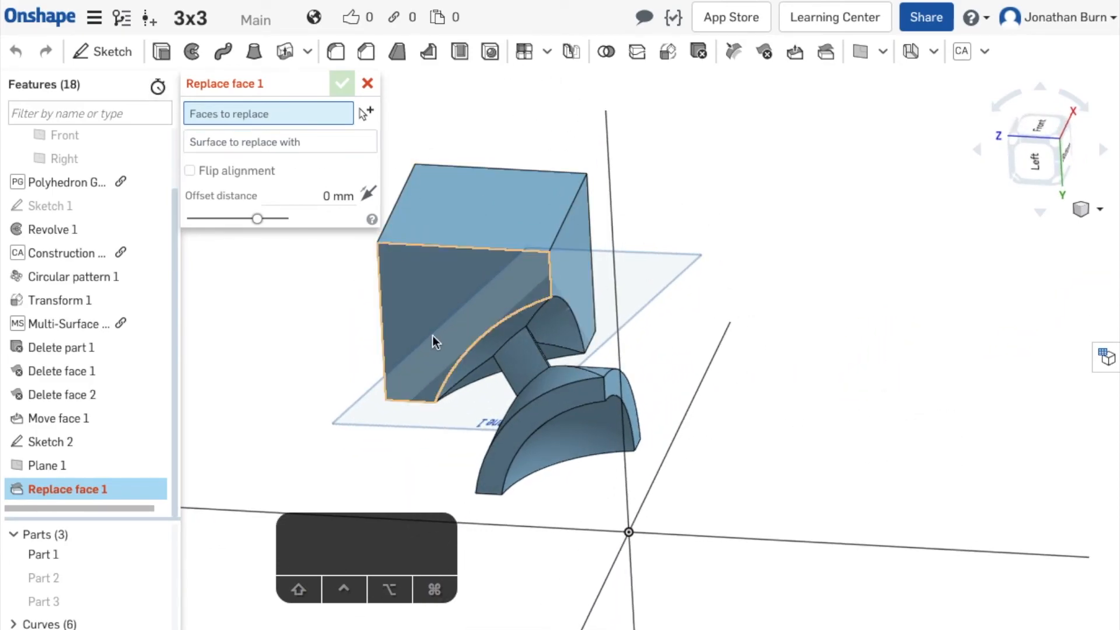
{"action": "right_click_drag", "start_coordinate": [736, 380], "coordinate": [701, 220]}
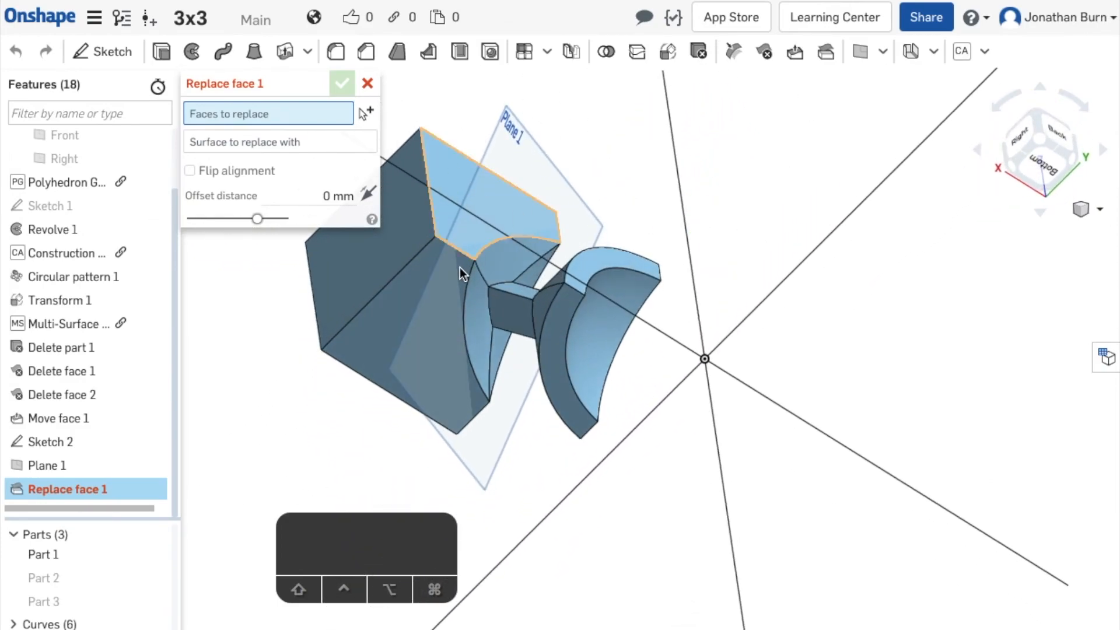
{"action": "right_click_drag", "start_coordinate": [945, 413], "coordinate": [921, 439]}
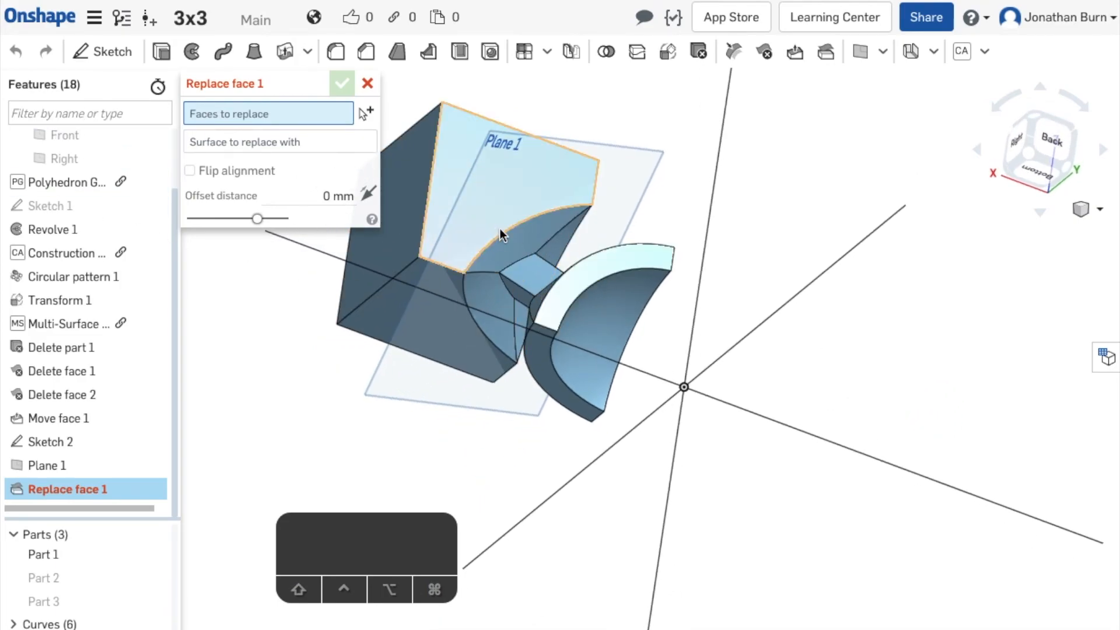
{"action": "left_click", "coordinate": [524, 239]}
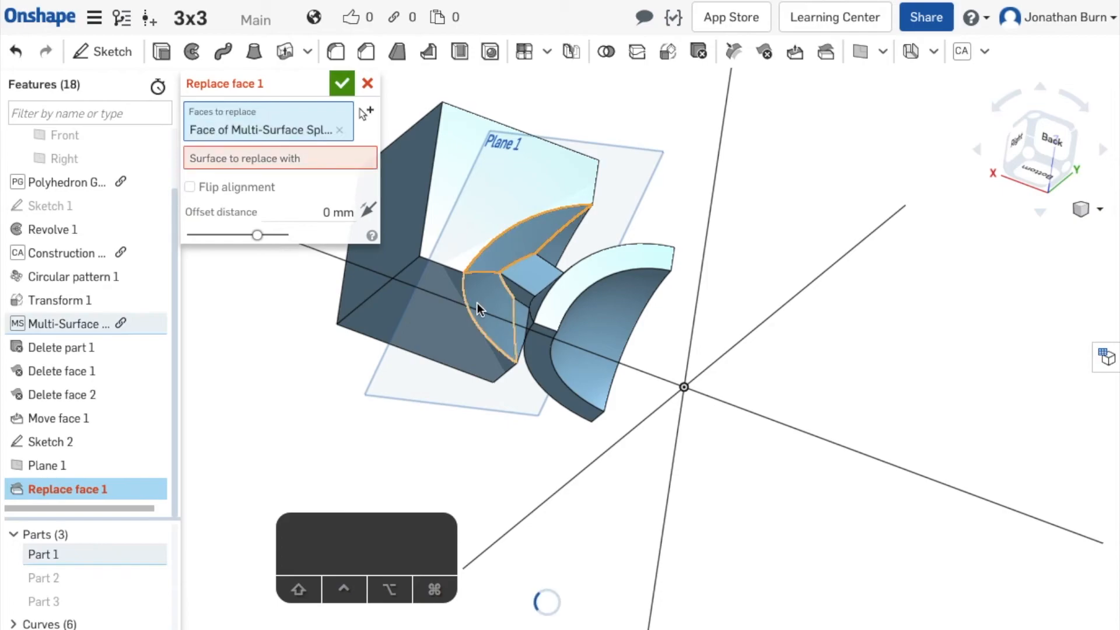
{"action": "left_click", "coordinate": [477, 303]}
{"action": "right_click_drag", "start_coordinate": [823, 267], "coordinate": [671, 273]}
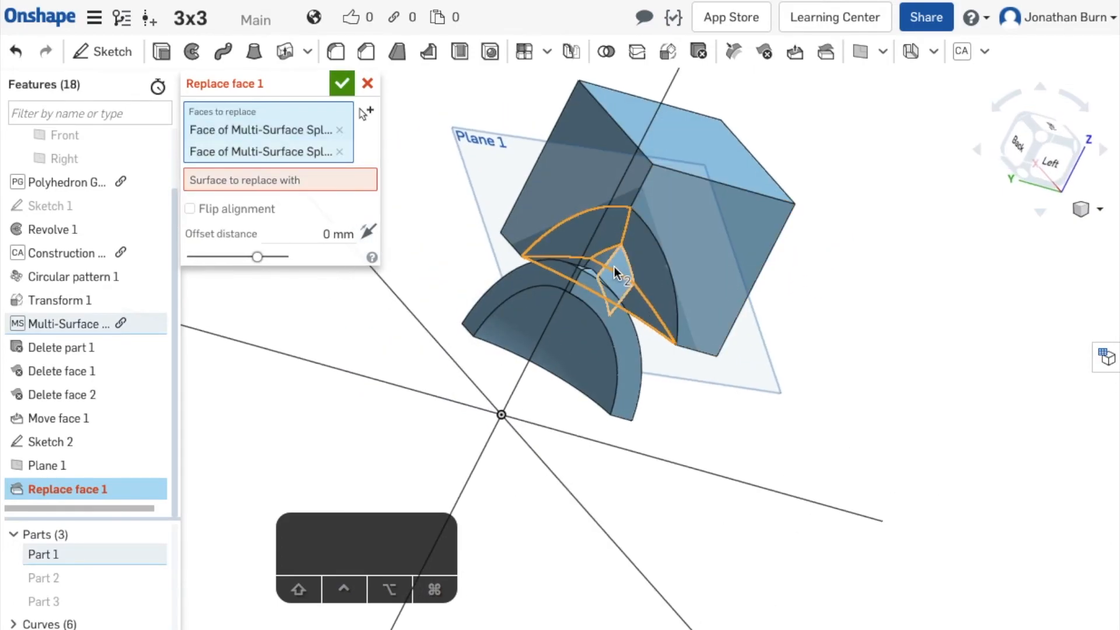
{"action": "left_click", "coordinate": [646, 267]}
Step: Try to replace the three curved faces with the three-point plane at a 1.2 mm offset
{"action": "right_click_drag", "start_coordinate": [345, 434], "coordinate": [411, 493]}
{"action": "left_click", "coordinate": [268, 200]}
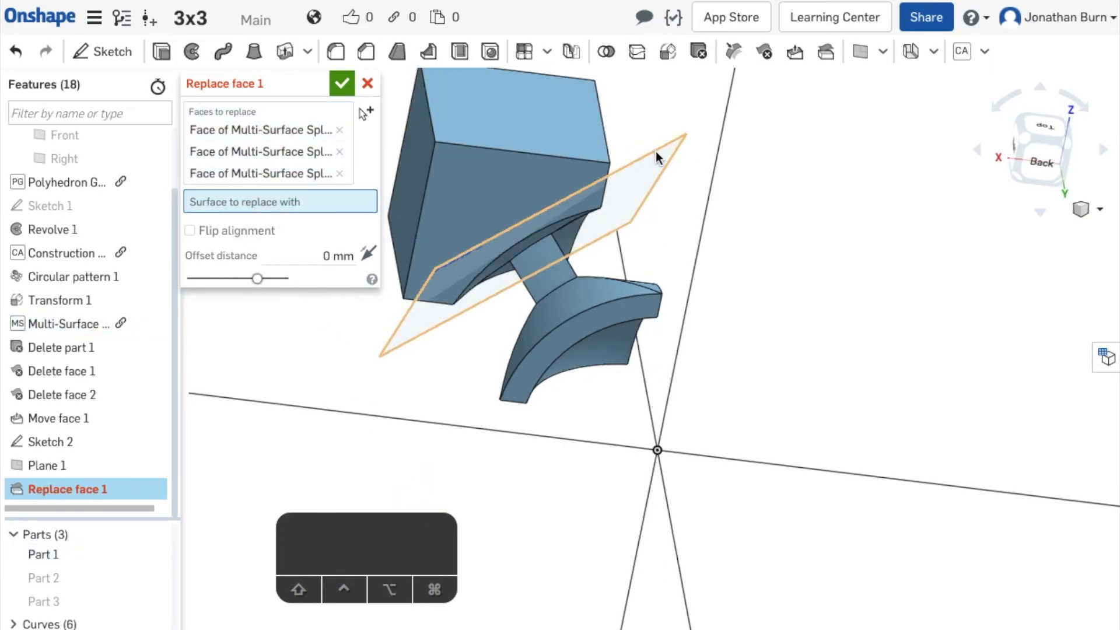
{"action": "left_click", "coordinate": [656, 152]}
{"action": "right_click_drag", "start_coordinate": [865, 415], "coordinate": [920, 384]}
{"action": "left_click_drag", "start_coordinate": [533, 310], "coordinate": [523, 303]}
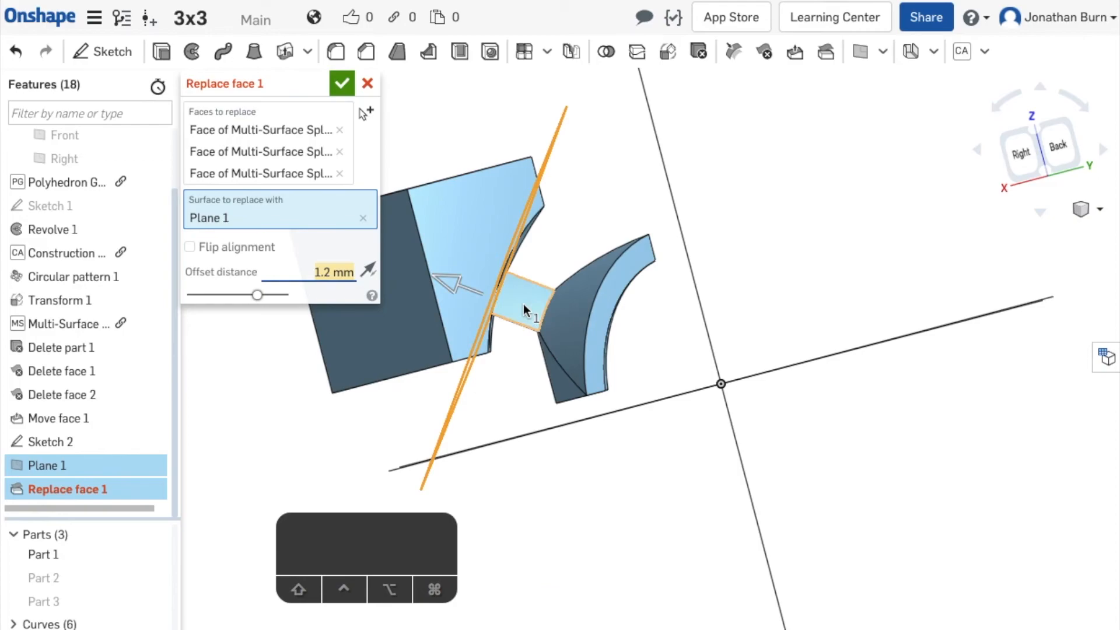
{"action": "right_click_drag", "start_coordinate": [749, 323], "coordinate": [718, 360]}
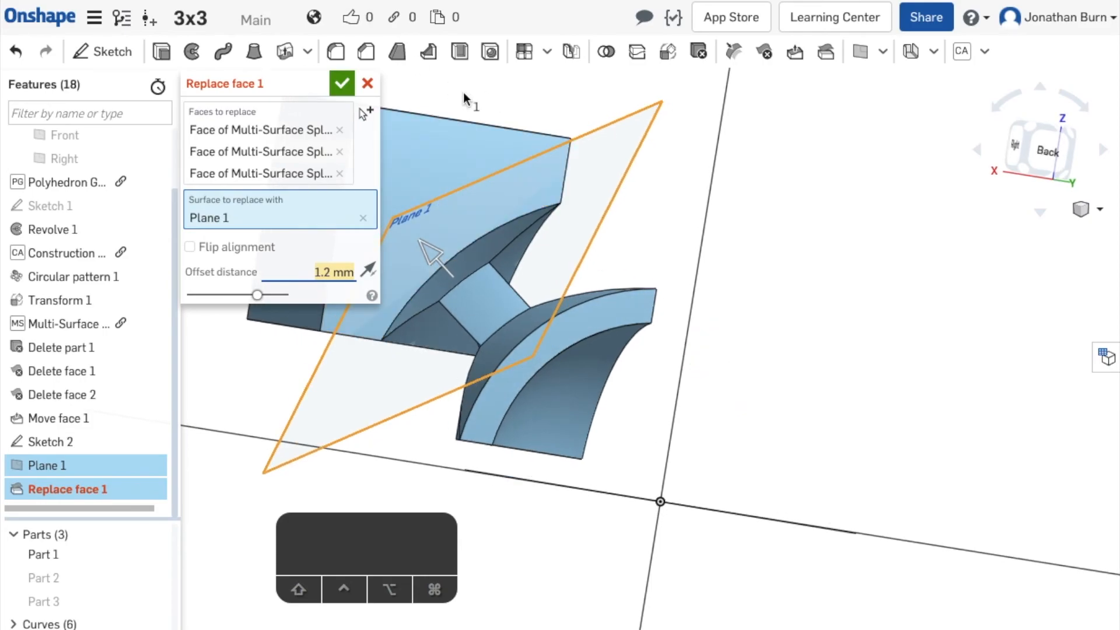
{"action": "left_click", "coordinate": [368, 84]}
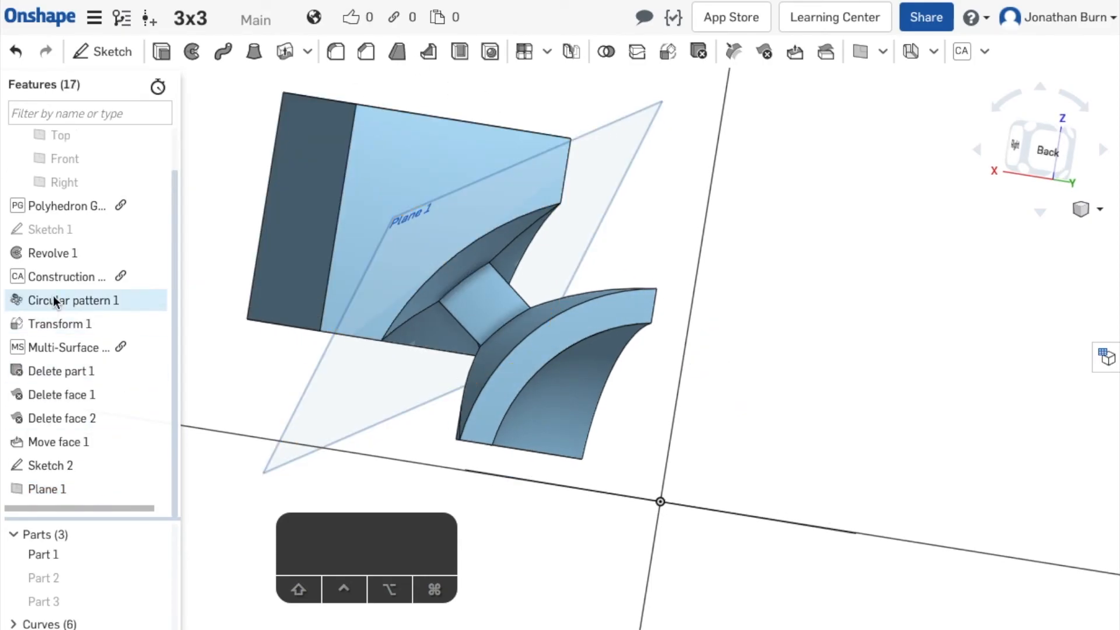
Step: Edit Sketch 1 and delete the slanted line connecting the vertical line's lower end to the angled segment
{"action": "scroll", "coordinate": [55, 292], "scroll_direction": "up", "scroll_amount": 2}
{"action": "double_click", "coordinate": [49, 247]}
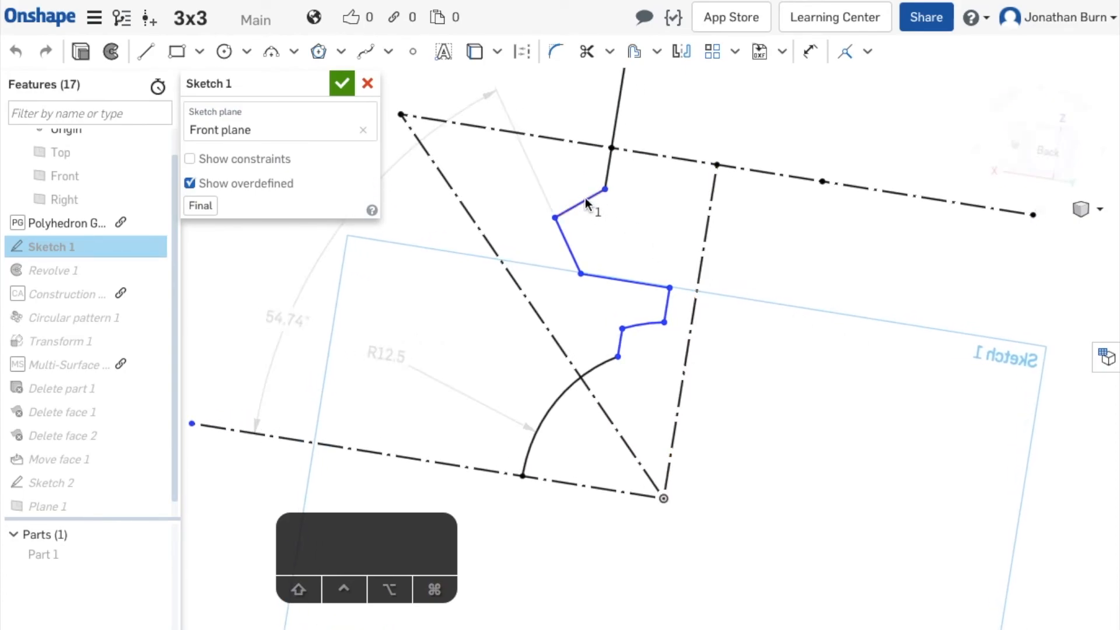
{"action": "scroll", "coordinate": [589, 211], "scroll_direction": "up", "scroll_amount": 3}
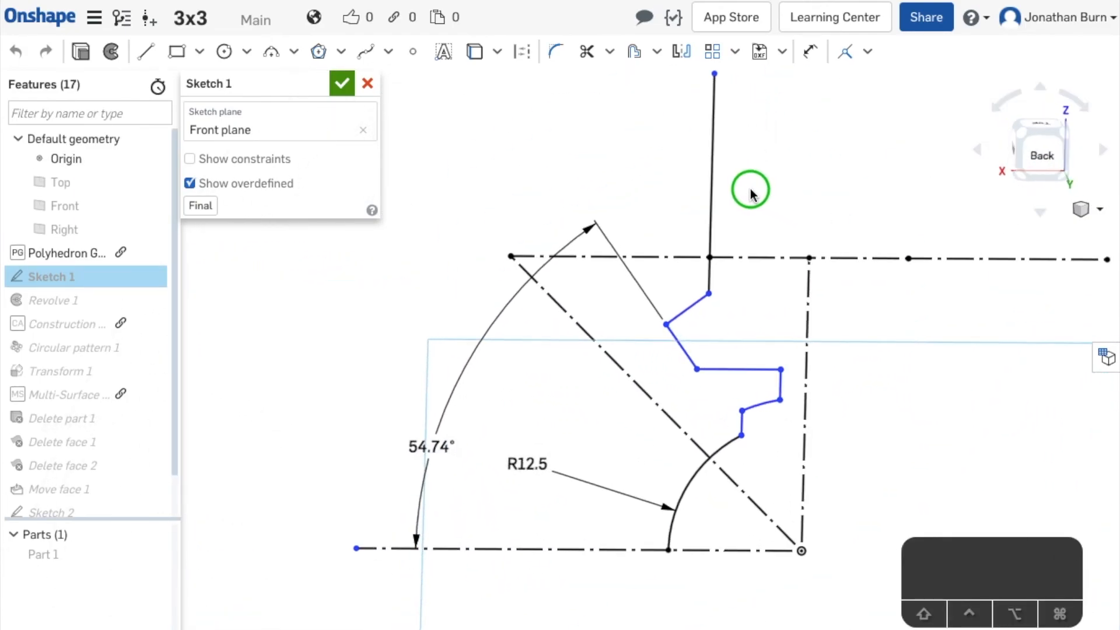
{"action": "right_click_drag", "start_coordinate": [750, 190], "coordinate": [749, 181]}
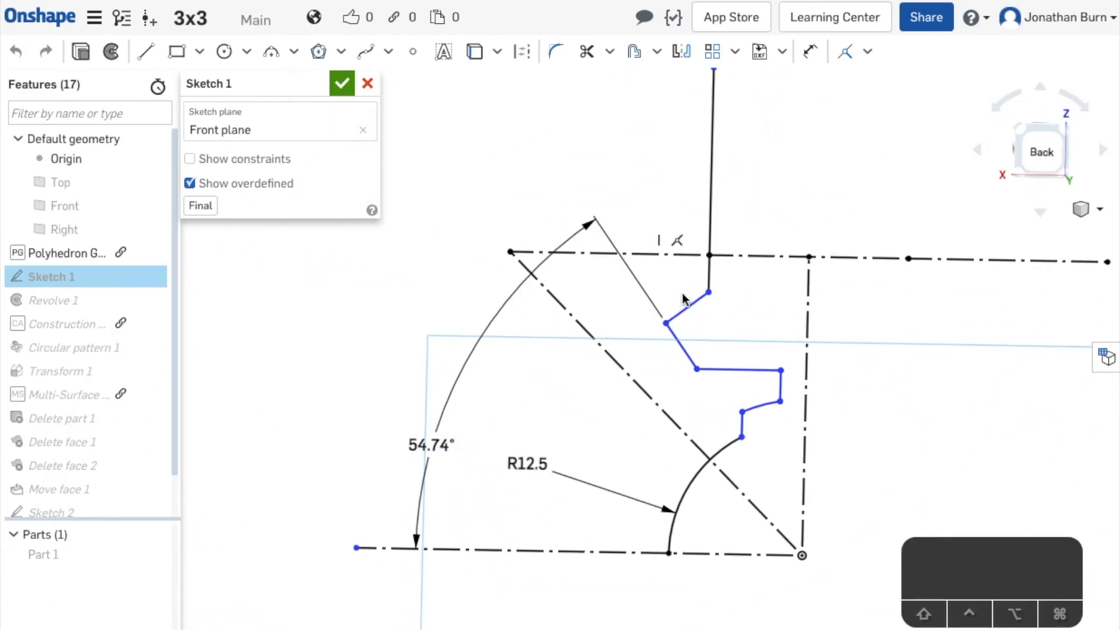
{"action": "scroll", "coordinate": [693, 303], "scroll_direction": "up", "scroll_amount": 3}
{"action": "scroll", "coordinate": [693, 303], "scroll_direction": "up", "scroll_amount": 1}
{"action": "right_click_drag", "start_coordinate": [748, 314], "coordinate": [741, 305]}
{"action": "key", "text": "BackSpace"}
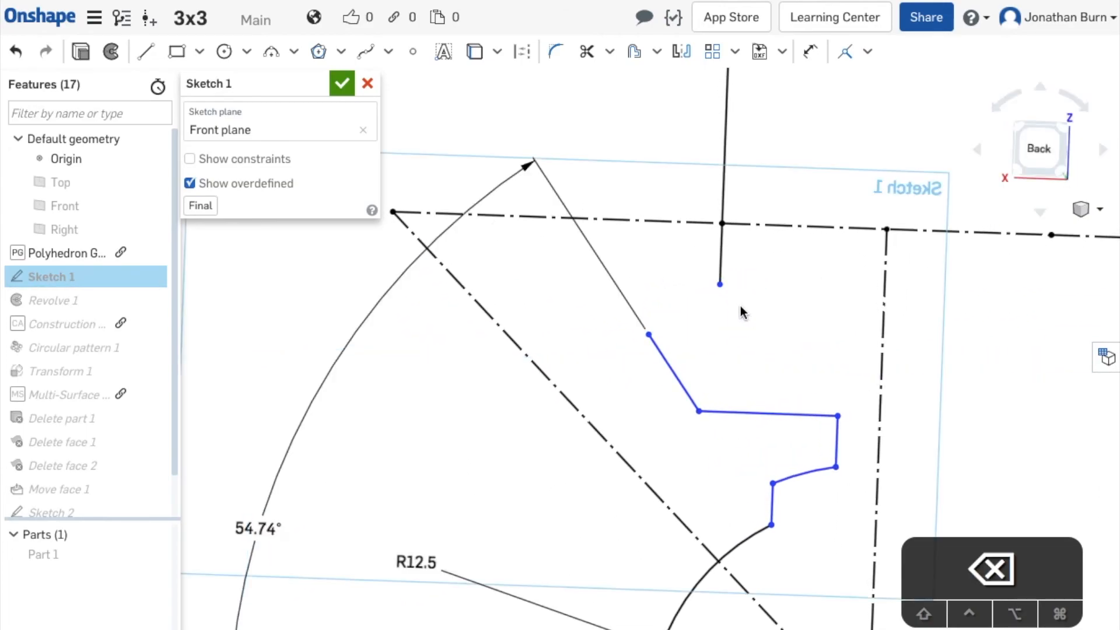
Step: Draw a center point arc about the origin, from the angled segment's open end to near the vertical line's lower end
{"action": "left_click", "coordinate": [293, 52]}
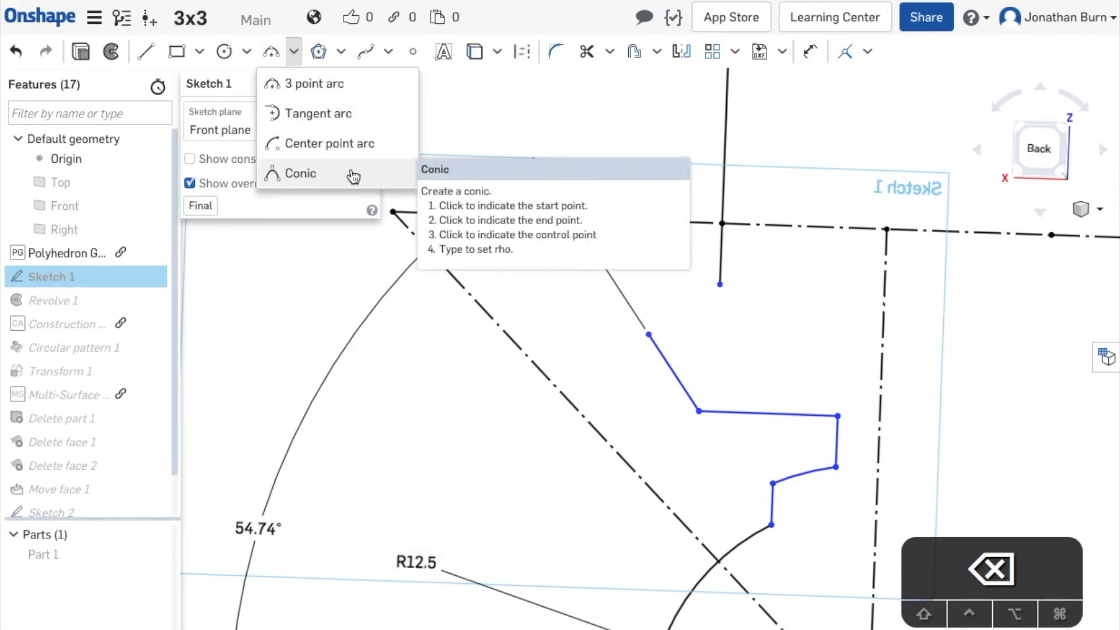
{"action": "left_click", "coordinate": [353, 145]}
{"action": "scroll", "coordinate": [673, 356], "scroll_direction": "down", "scroll_amount": 2}
{"action": "middle_click_drag", "start_coordinate": [673, 354], "coordinate": [554, 203]}
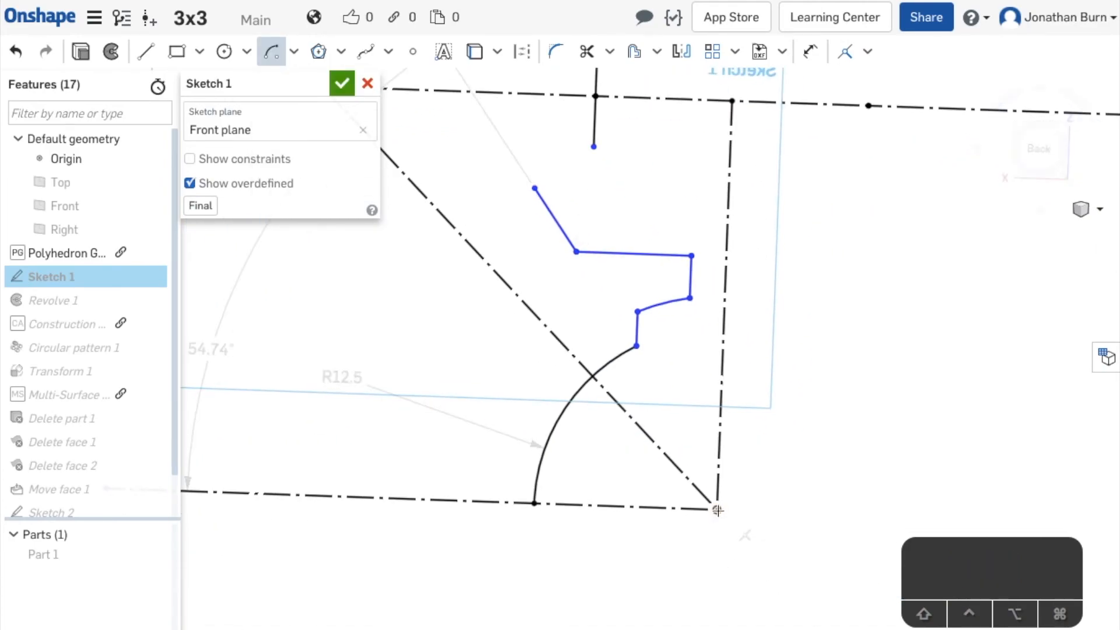
{"action": "left_click", "coordinate": [717, 509]}
{"action": "left_click", "coordinate": [535, 188]}
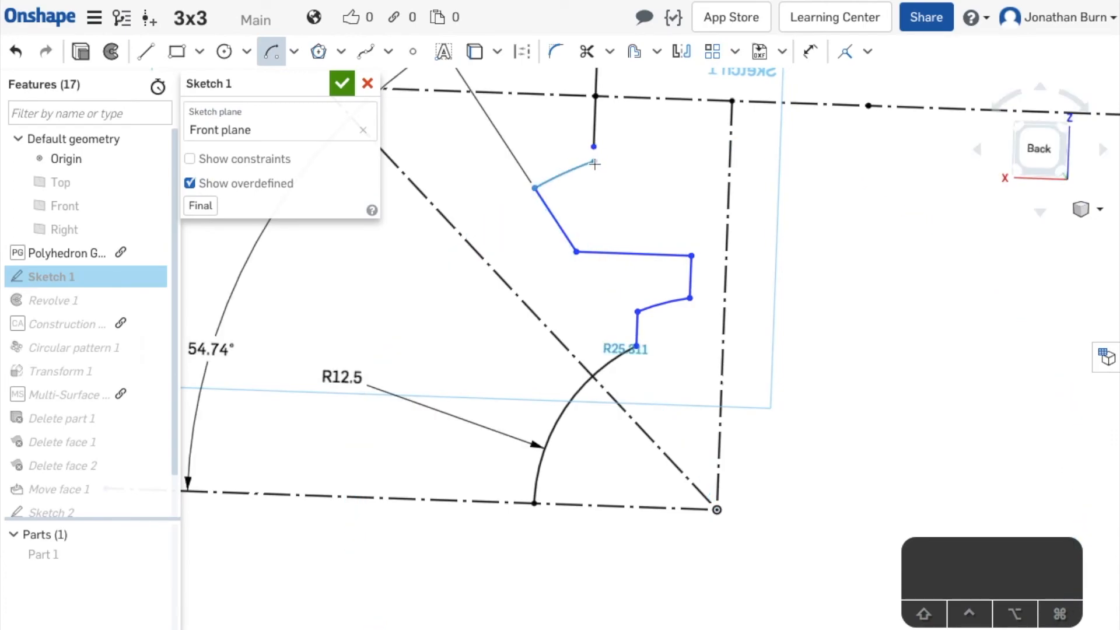
{"action": "left_click", "coordinate": [594, 164]}
{"action": "key", "text": "Escape"}
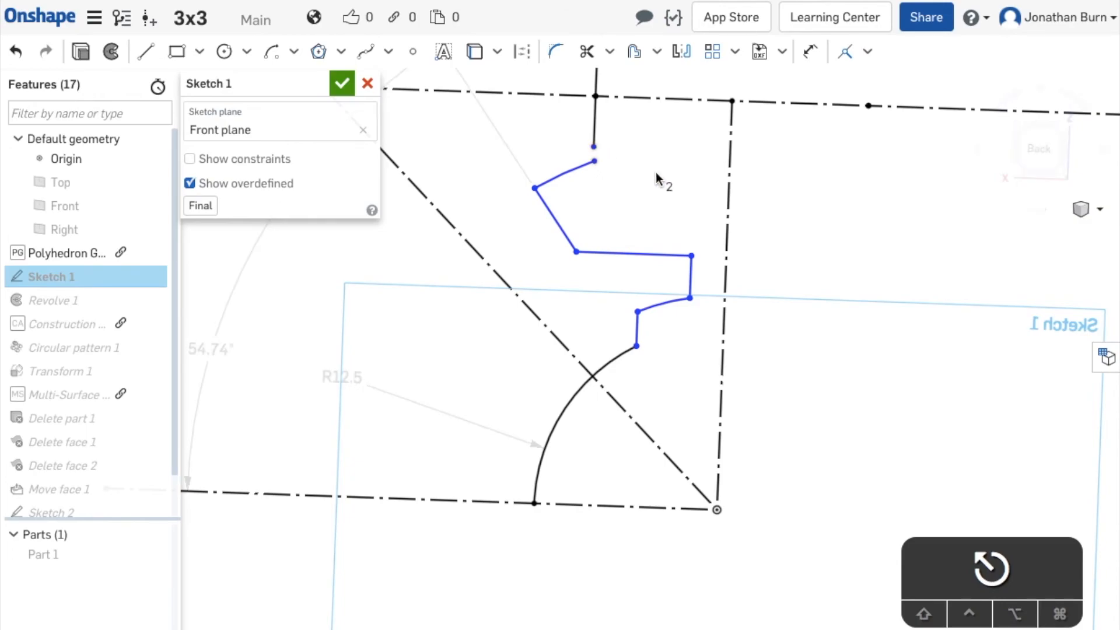
Step: Make the arc's free end coincident with the vertical line's lower endpoint, check the closed-up profile, and accept the sketch
{"action": "key", "text": "i"}
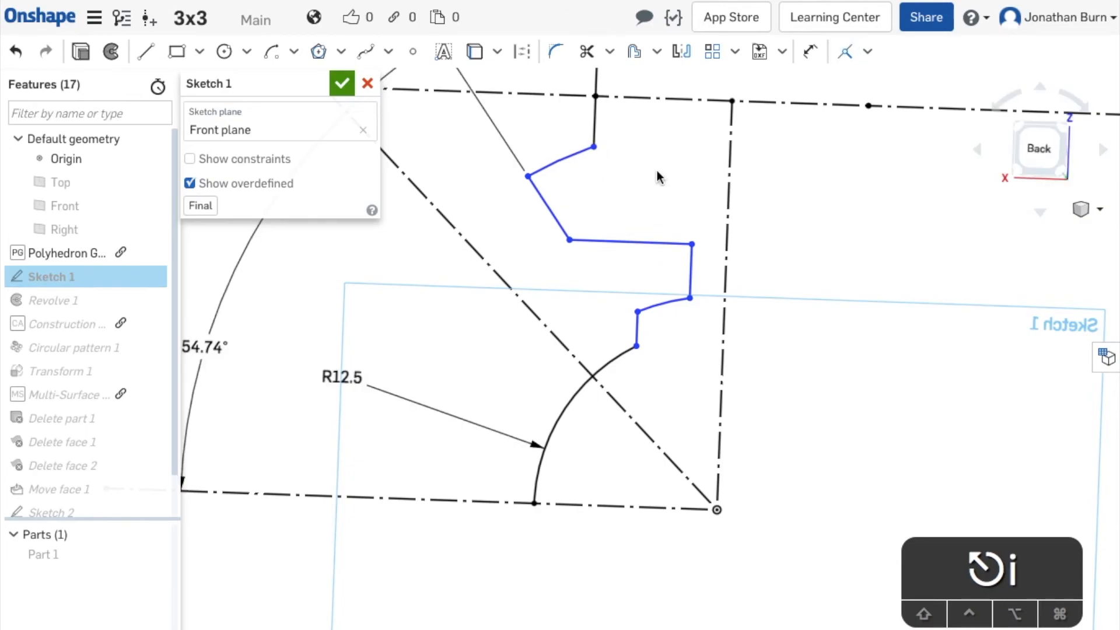
{"action": "scroll", "coordinate": [540, 166], "scroll_direction": "up", "scroll_amount": 5}
{"action": "scroll", "coordinate": [541, 166], "scroll_direction": "down", "scroll_amount": 8}
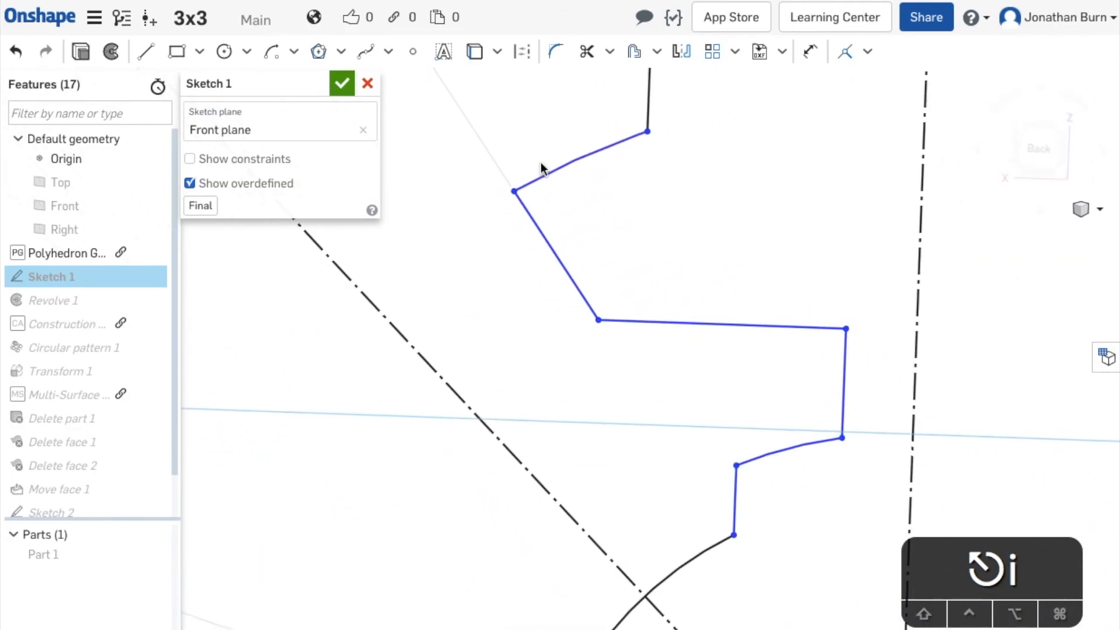
{"action": "scroll", "coordinate": [541, 167], "scroll_direction": "up", "scroll_amount": 4}
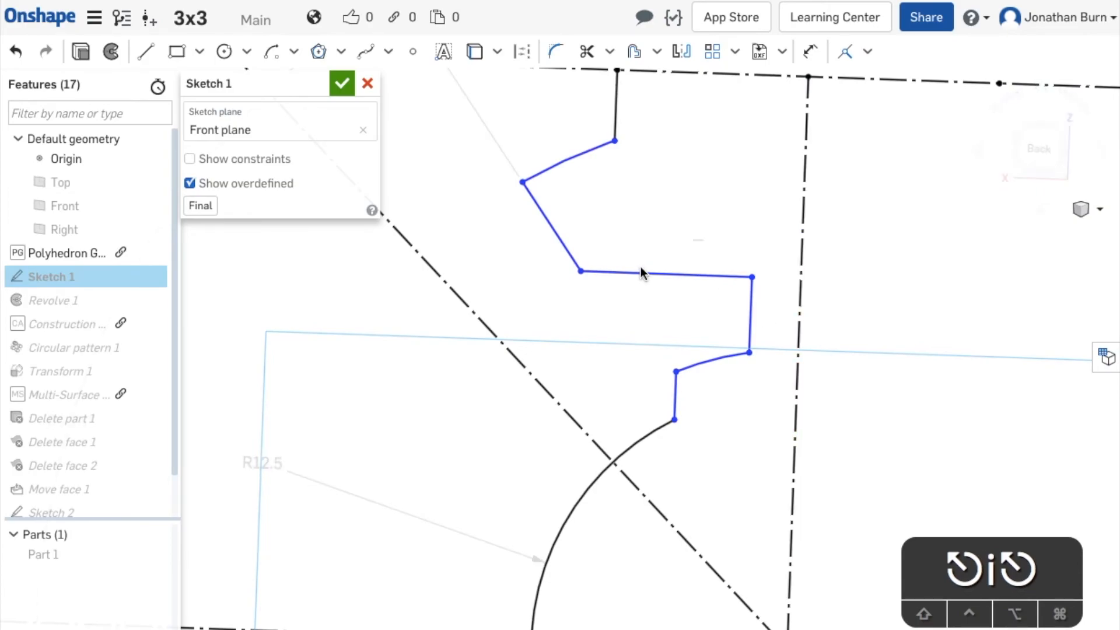
{"action": "scroll", "coordinate": [776, 320], "scroll_direction": "down", "scroll_amount": 3}
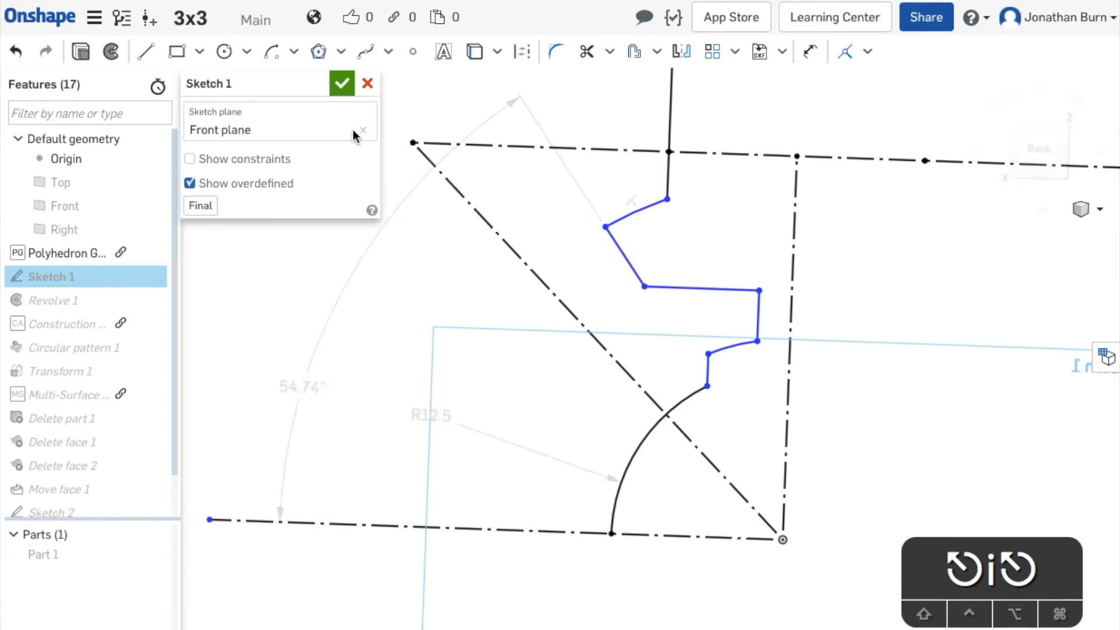
{"action": "left_click", "coordinate": [342, 83]}
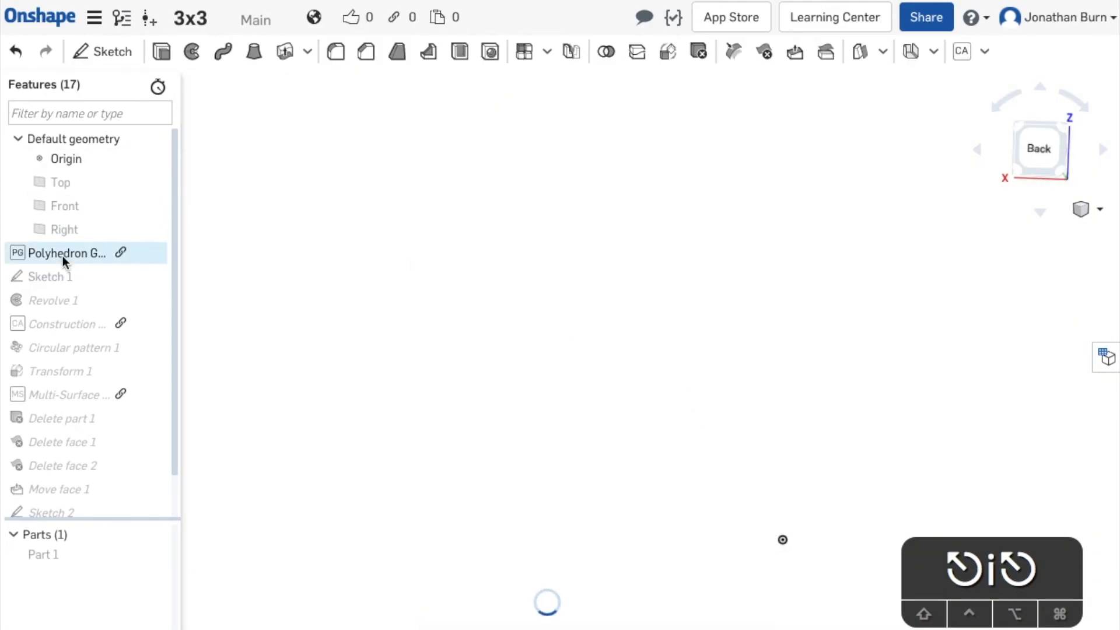
Step: Add the new arc to the curves of the Revolve 1 surface and accept the feature
{"action": "right_click_drag", "start_coordinate": [813, 412], "coordinate": [798, 465]}
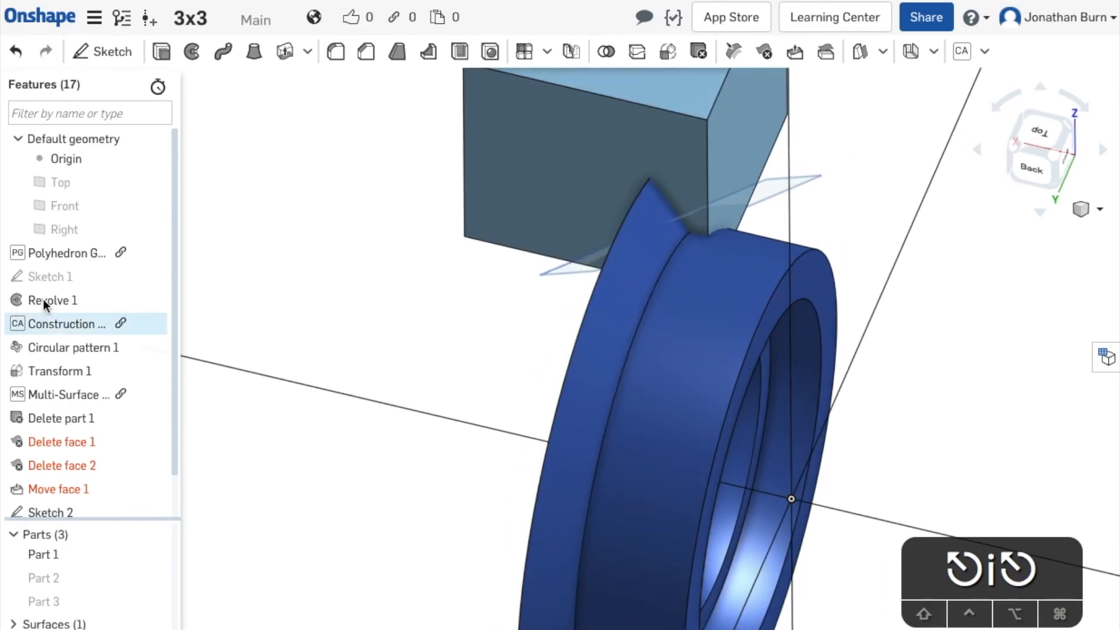
{"action": "double_click", "coordinate": [76, 348]}
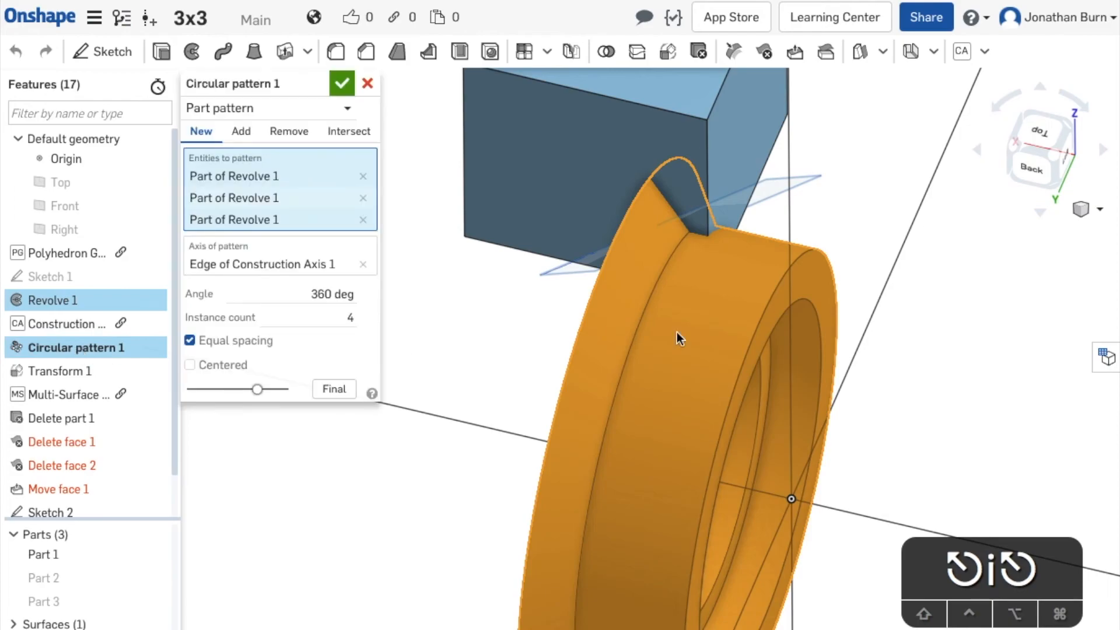
{"action": "double_click", "coordinate": [75, 306]}
{"action": "right_click_drag", "start_coordinate": [992, 354], "coordinate": [1018, 312]}
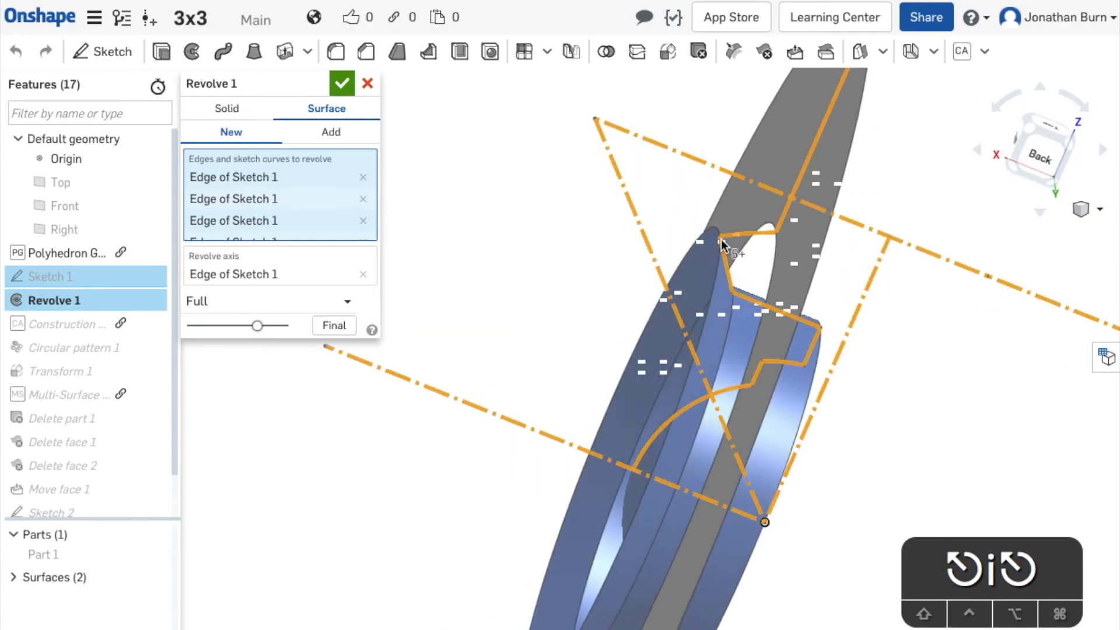
{"action": "left_click", "coordinate": [753, 229]}
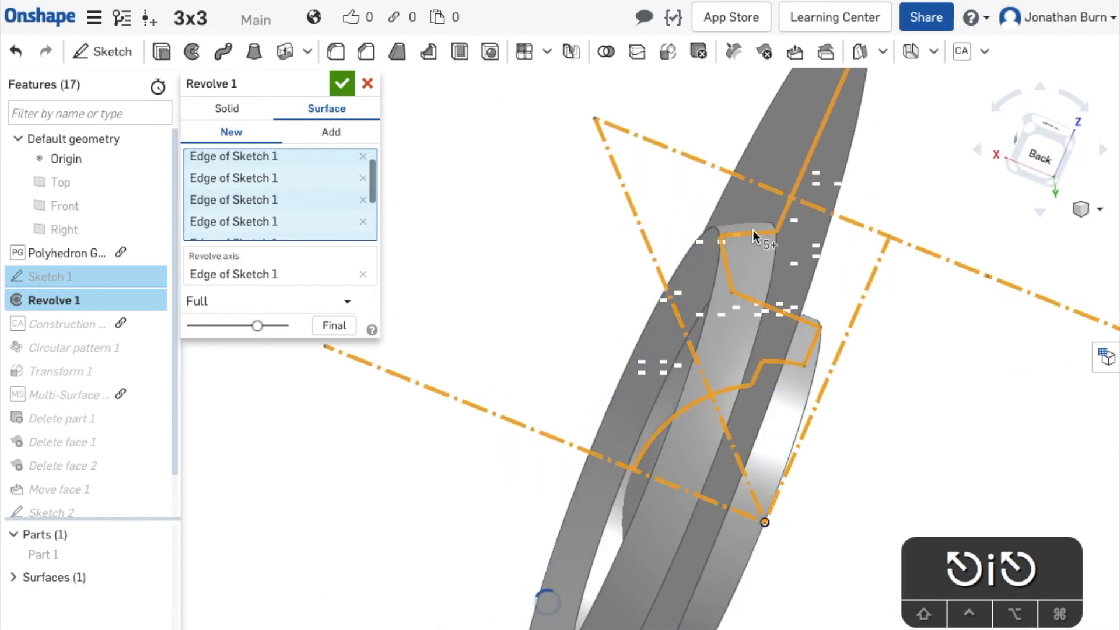
{"action": "mouse_move", "coordinate": [1007, 385]}
{"action": "right_mouse_down"}
{"action": "mouse_move", "coordinate": [947, 337]}
{"action": "mouse_move", "coordinate": [981, 353]}
{"action": "mouse_move", "coordinate": [1023, 326]}
{"action": "mouse_move", "coordinate": [1015, 315]}
{"action": "right_mouse_up"}
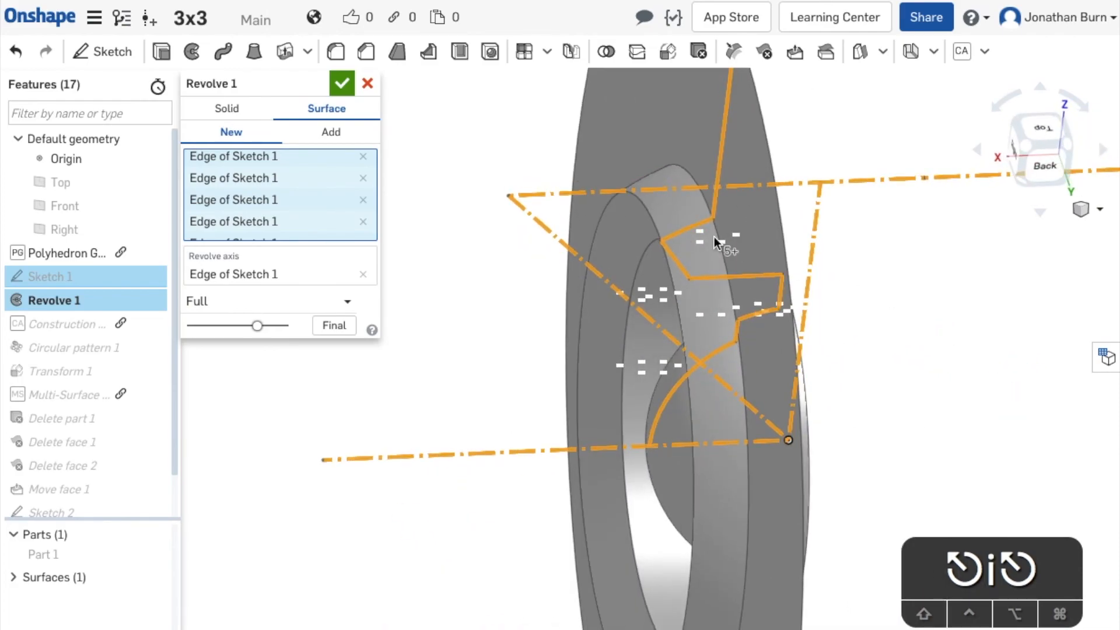
{"action": "left_click", "coordinate": [342, 84]}
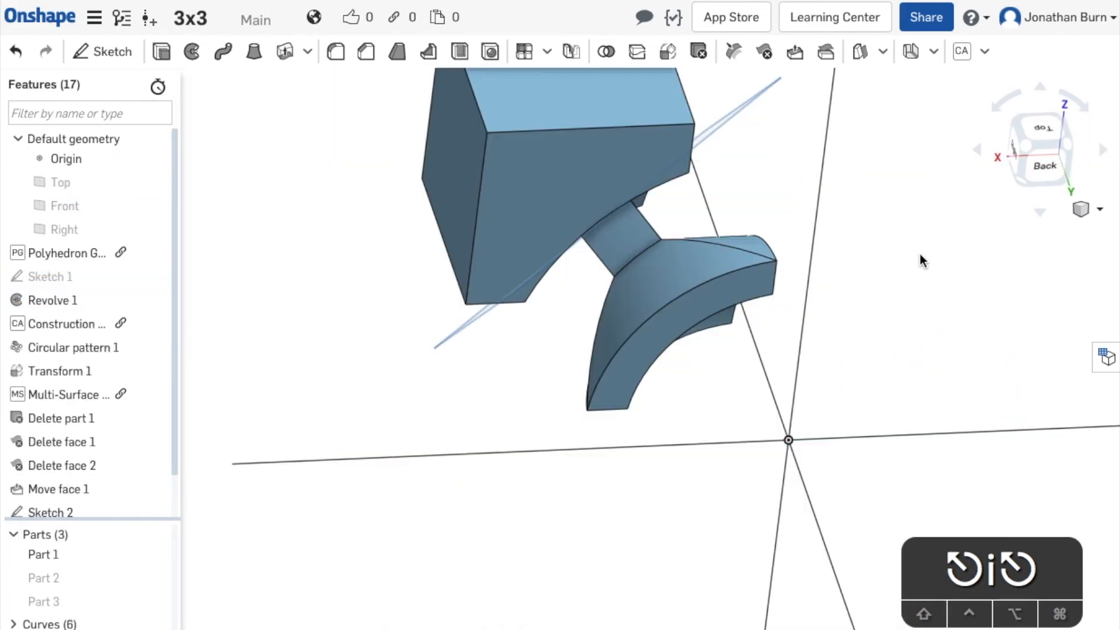
Step: Use Replace face to replace the corner piece's three inner cut faces around the stem with Plane 1
{"action": "right_click_drag", "start_coordinate": [913, 325], "coordinate": [880, 142]}
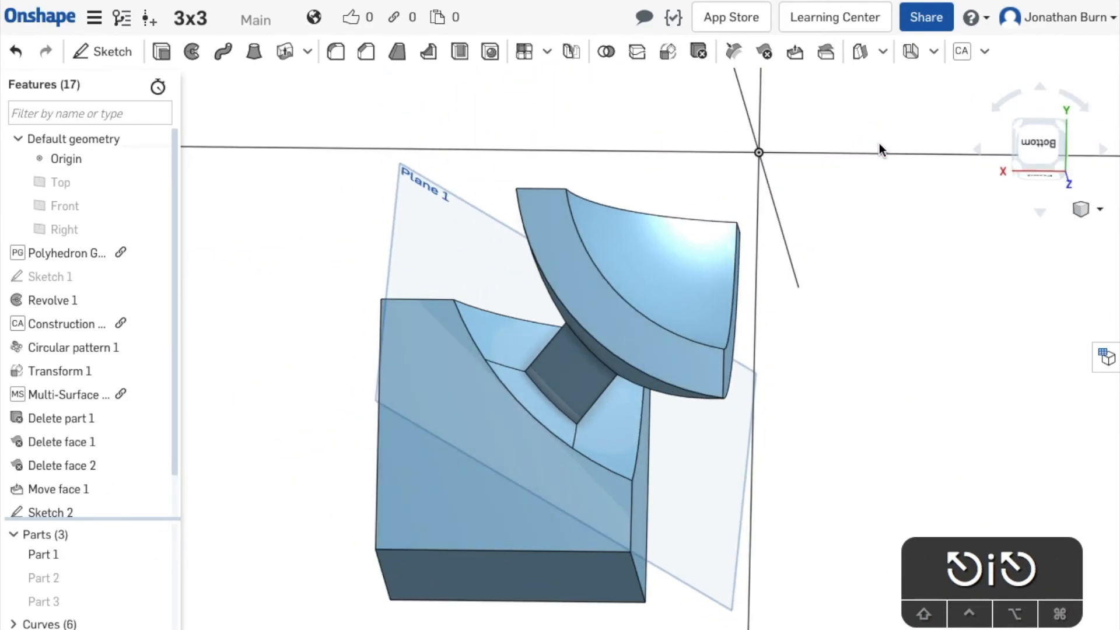
{"action": "right_click_drag", "start_coordinate": [875, 412], "coordinate": [721, 418]}
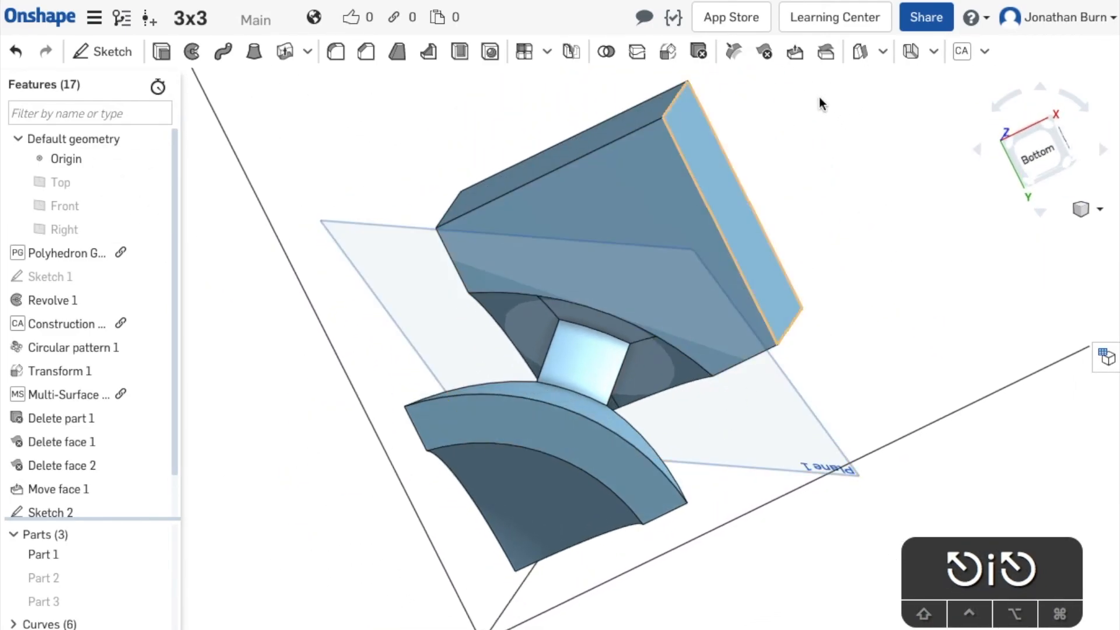
{"action": "left_click", "coordinate": [826, 54]}
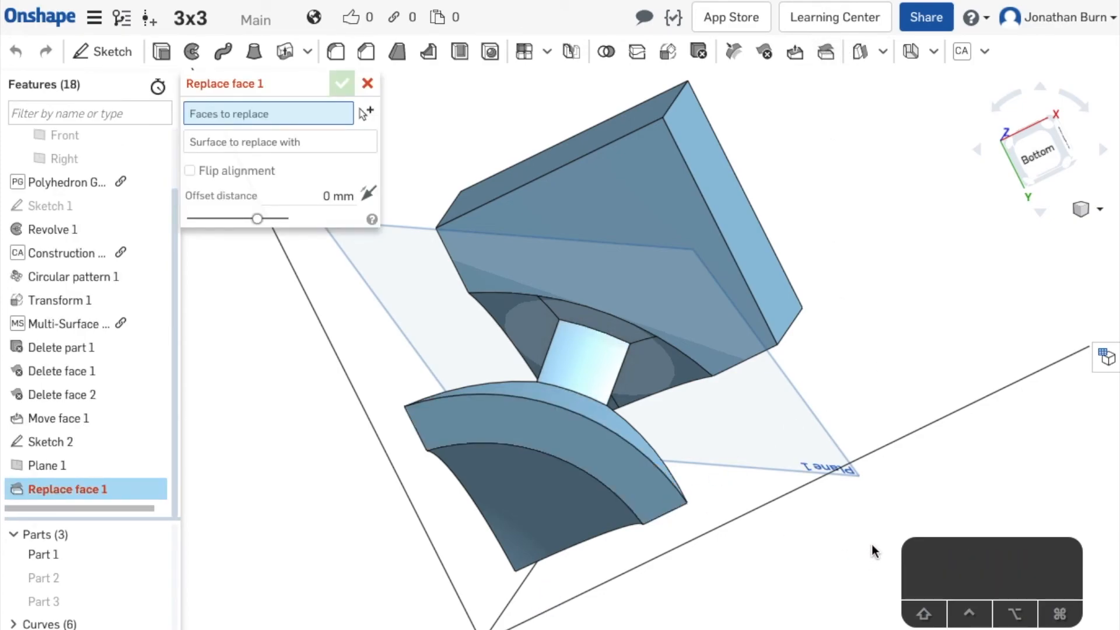
{"action": "left_click", "coordinate": [543, 316]}
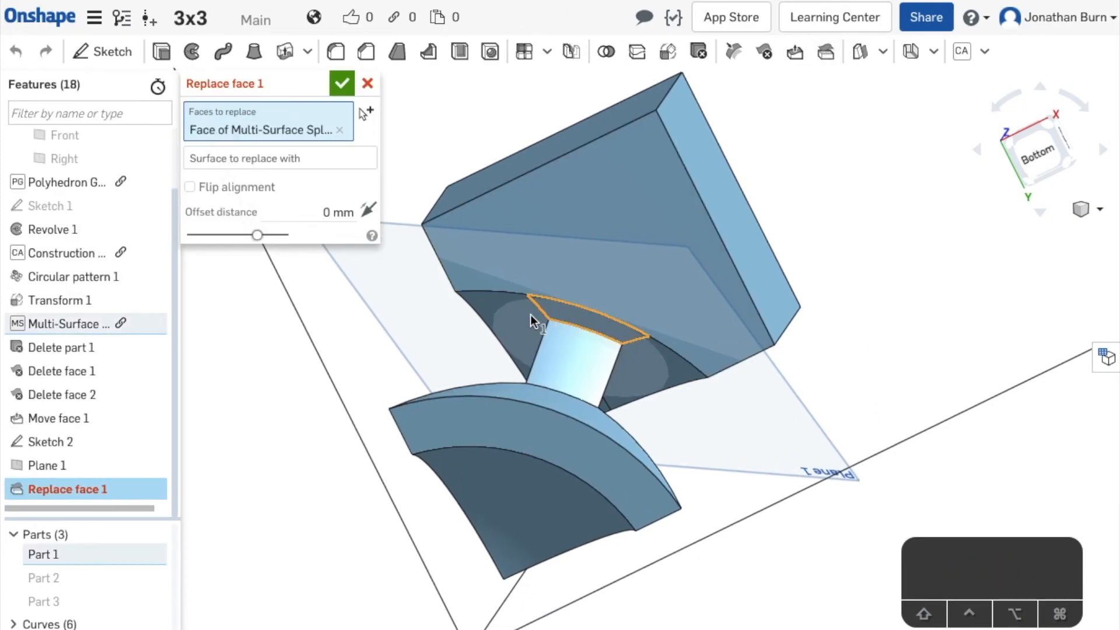
{"action": "left_click", "coordinate": [499, 313]}
{"action": "left_click", "coordinate": [643, 353]}
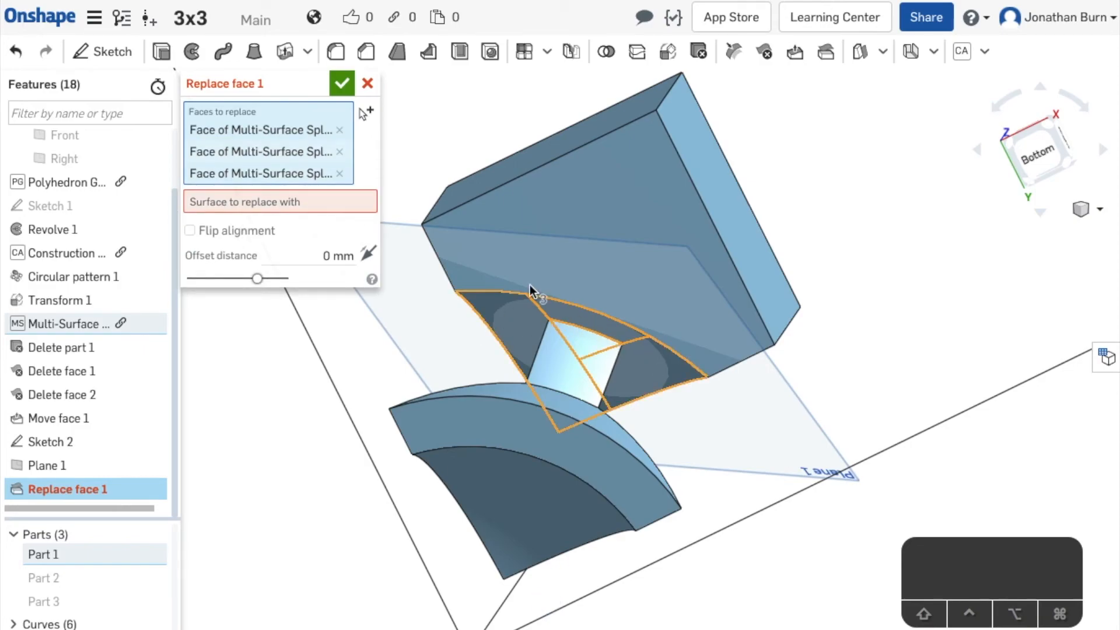
{"action": "left_click", "coordinate": [310, 200]}
{"action": "left_click", "coordinate": [805, 450]}
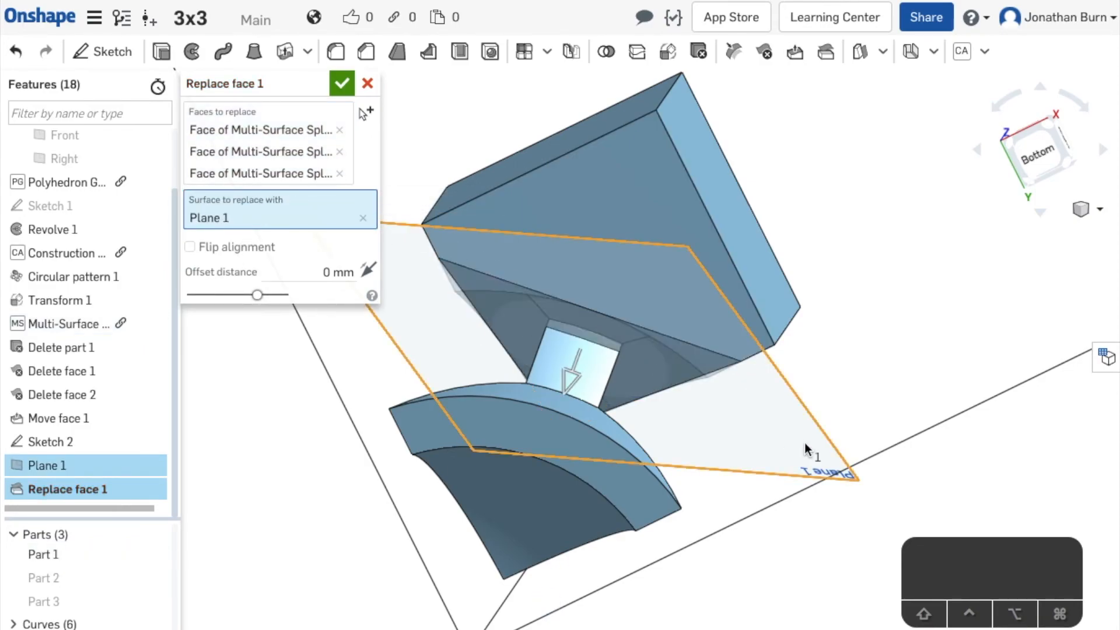
Step: Try shifting the replacement surface along the stem, set its offset distance to 0 mm, and accept the face replacement
{"action": "right_click_drag", "start_coordinate": [842, 373], "coordinate": [848, 400]}
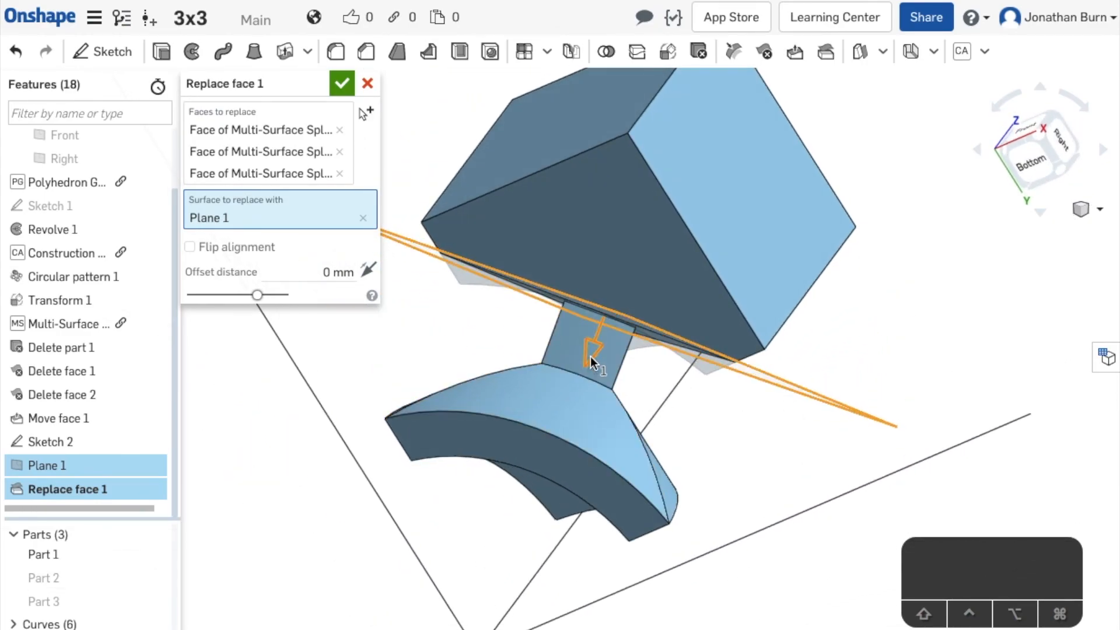
{"action": "left_click_drag", "start_coordinate": [589, 355], "coordinate": [631, 251]}
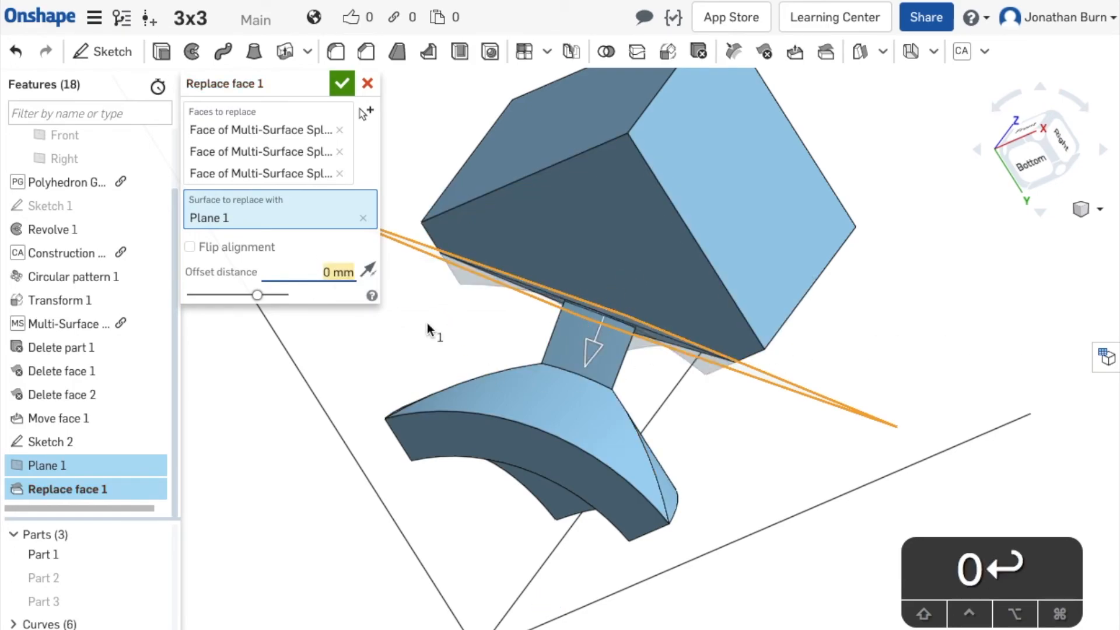
{"action": "mouse_move", "coordinate": [820, 359]}
{"action": "right_mouse_down"}
{"action": "mouse_move", "coordinate": [945, 292]}
{"action": "mouse_move", "coordinate": [875, 358]}
{"action": "mouse_move", "coordinate": [828, 373]}
{"action": "mouse_move", "coordinate": [839, 358]}
{"action": "right_mouse_up"}
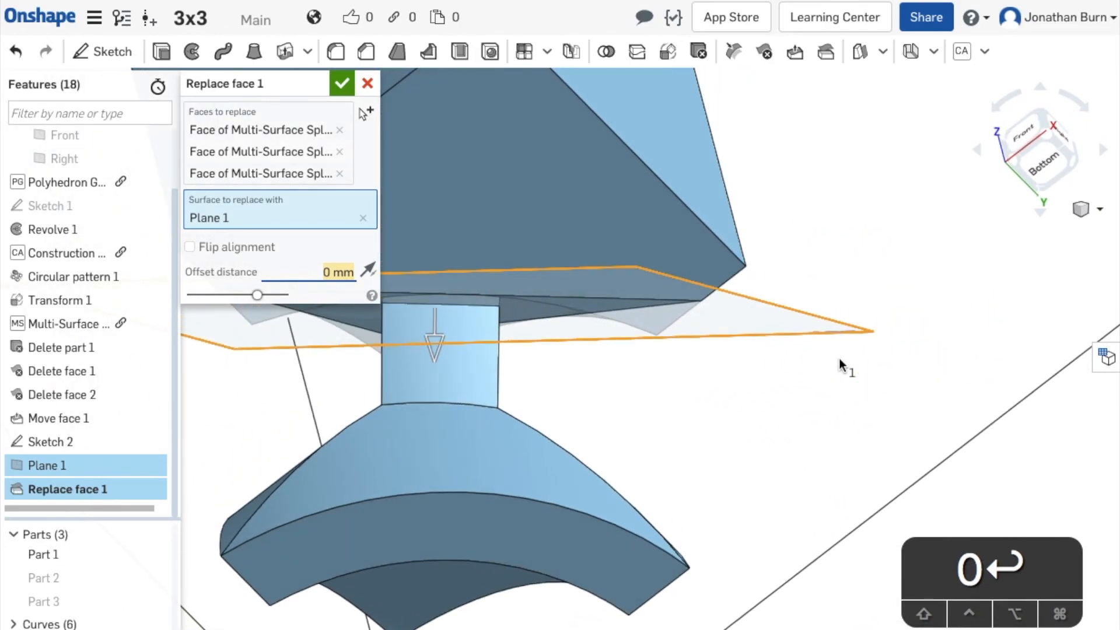
{"action": "left_click", "coordinate": [342, 83]}
Step: Start a fillet and select the three outer corner edges of the corner piece's foot
{"action": "scroll", "coordinate": [773, 348], "scroll_direction": "down", "scroll_amount": 5}
{"action": "right_click_drag", "start_coordinate": [773, 348], "coordinate": [858, 315]}
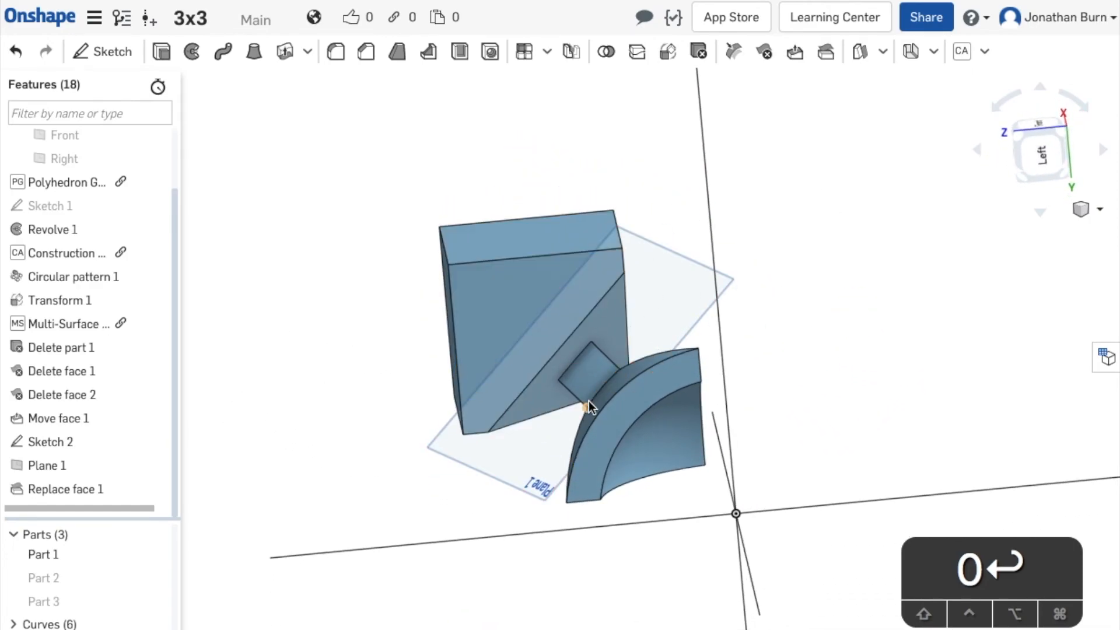
{"action": "right_click_drag", "start_coordinate": [589, 401], "coordinate": [616, 398]}
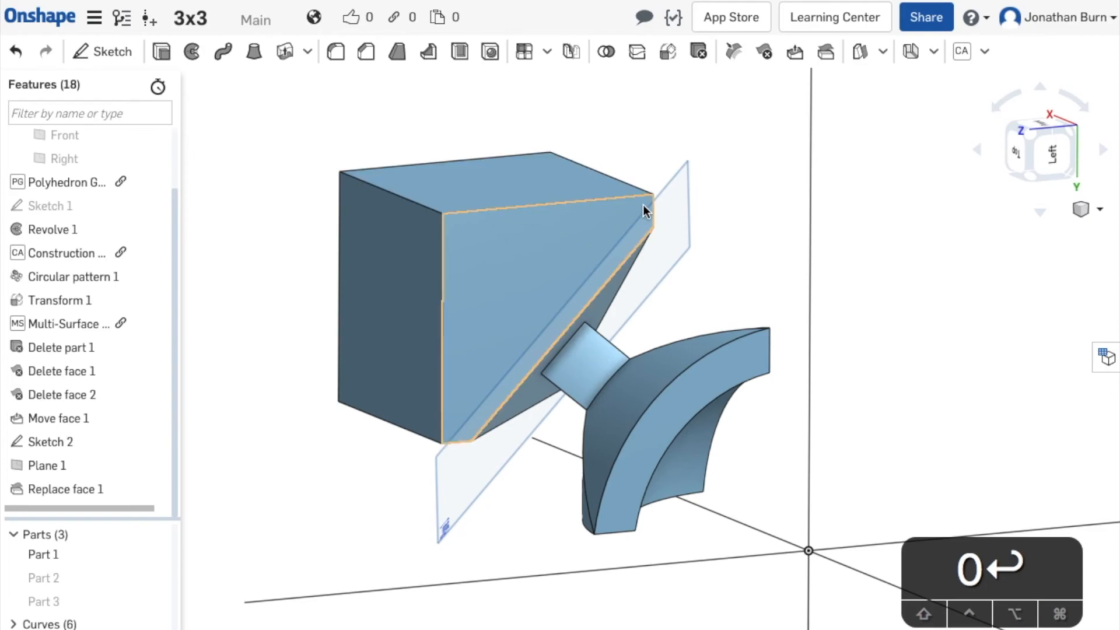
{"action": "right_click_drag", "start_coordinate": [750, 214], "coordinate": [799, 274]}
{"action": "left_click", "coordinate": [338, 53]}
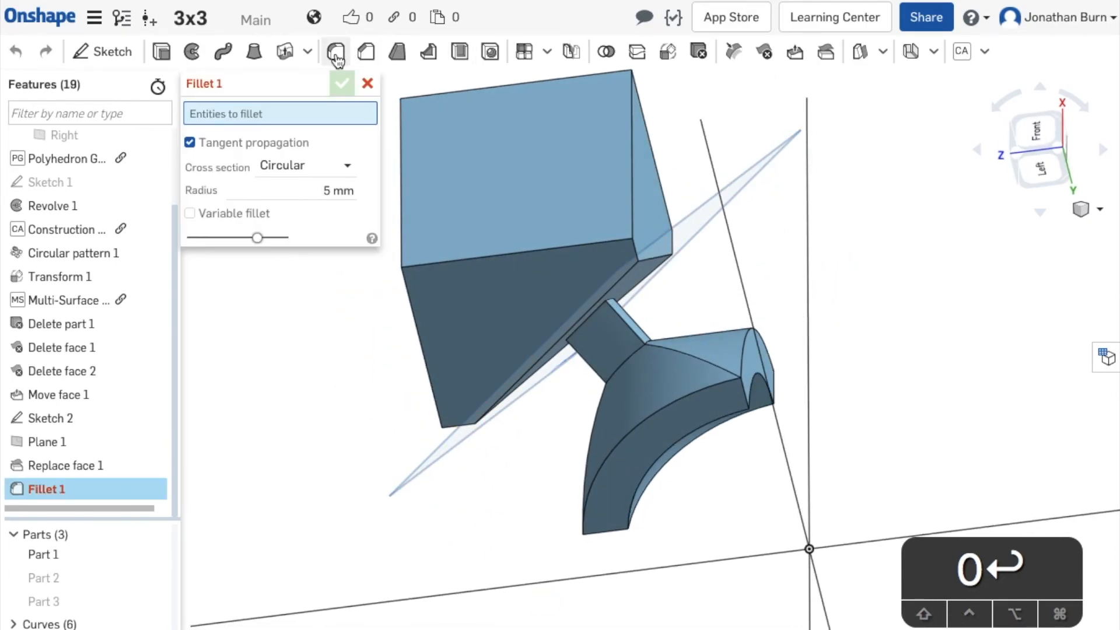
{"action": "left_click", "coordinate": [743, 389]}
{"action": "right_click_drag", "start_coordinate": [904, 381], "coordinate": [820, 279]}
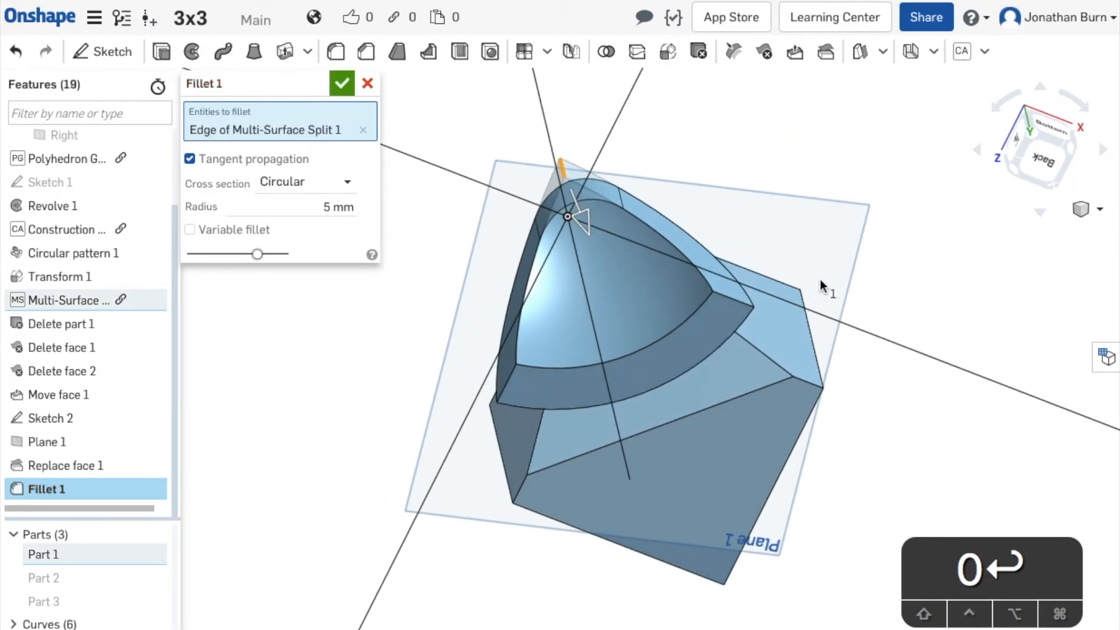
{"action": "left_click", "coordinate": [730, 299]}
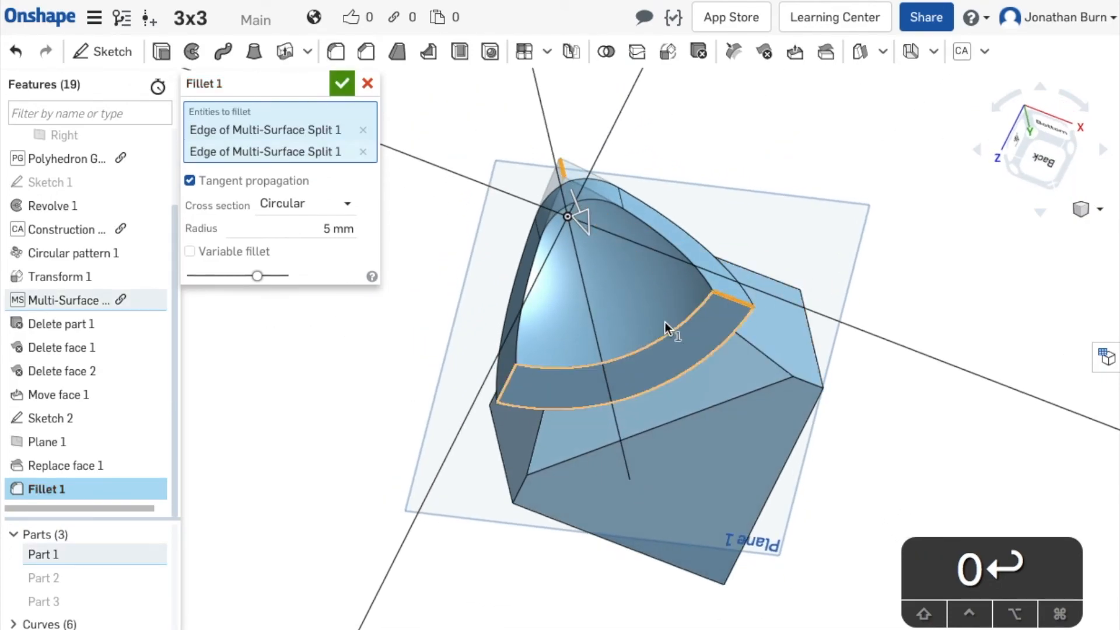
{"action": "left_click", "coordinate": [508, 378]}
{"action": "right_click_drag", "start_coordinate": [377, 408], "coordinate": [475, 528]}
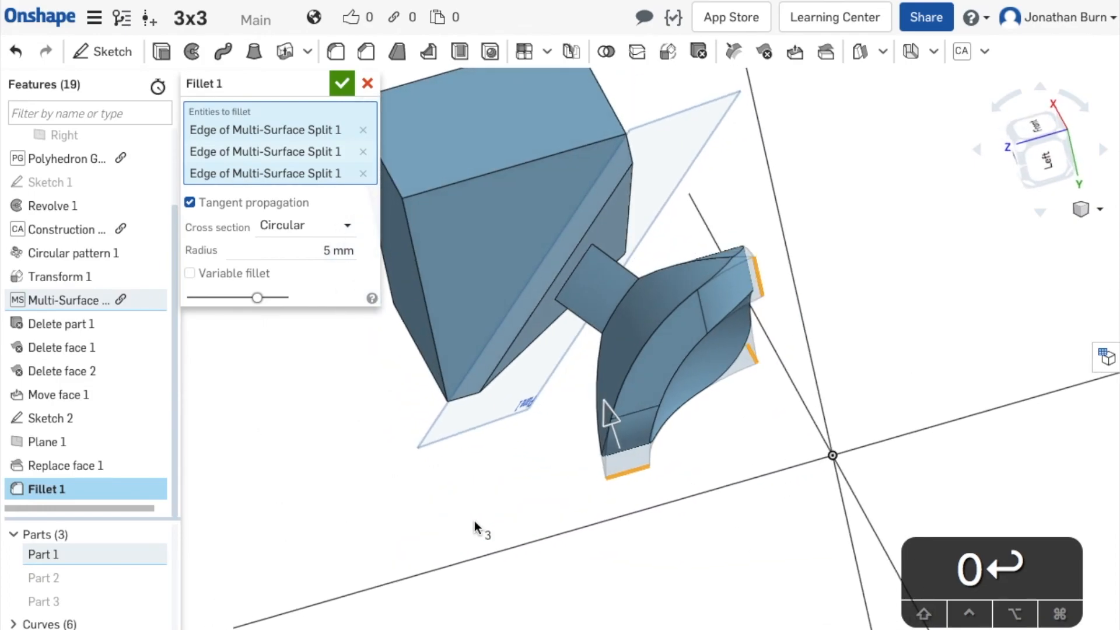
{"action": "scroll", "coordinate": [760, 256], "scroll_direction": "up", "scroll_amount": 2}
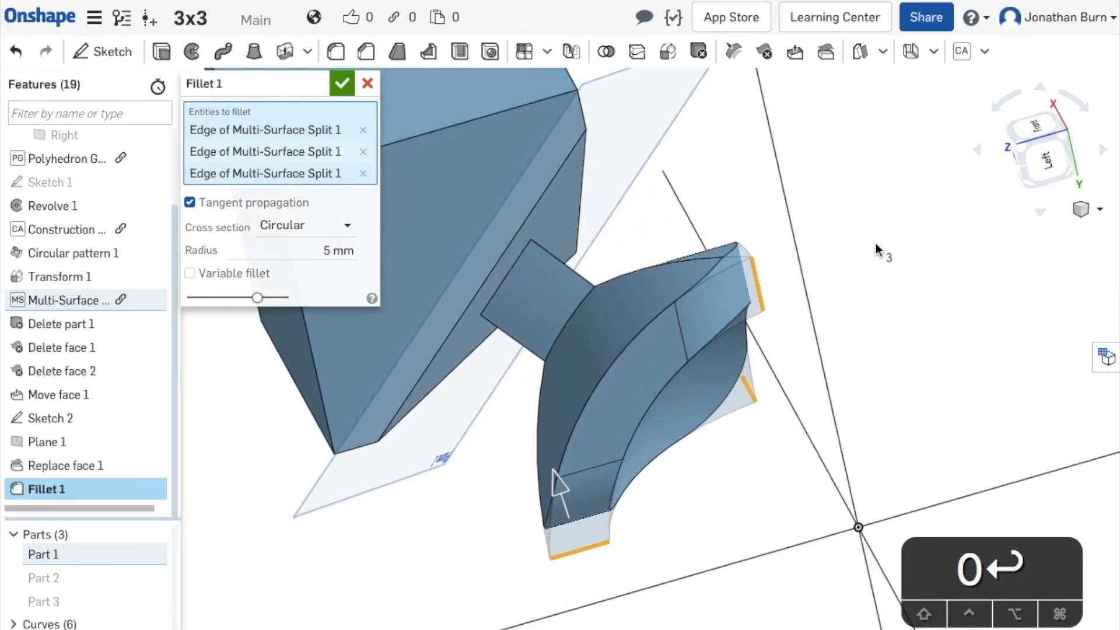
Step: Set the foot fillet's radius to 3 mm and accept the feature
{"action": "left_click", "coordinate": [333, 251]}
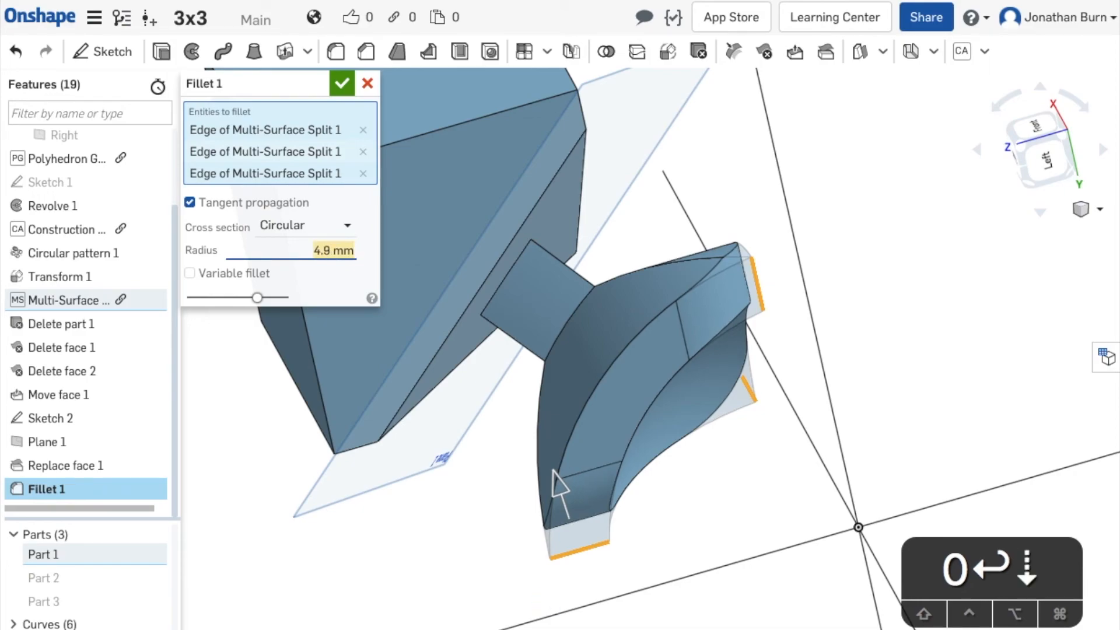
{"action": "key", "text": "Right"}
{"action": "key", "text": "Right"}
{"action": "key", "text": "Left"}
{"action": "key", "text": "BackSpace"}
{"action": "key", "text": "BackSpace"}
{"action": "key", "text": "BackSpace"}
{"action": "type", "text": "3"}
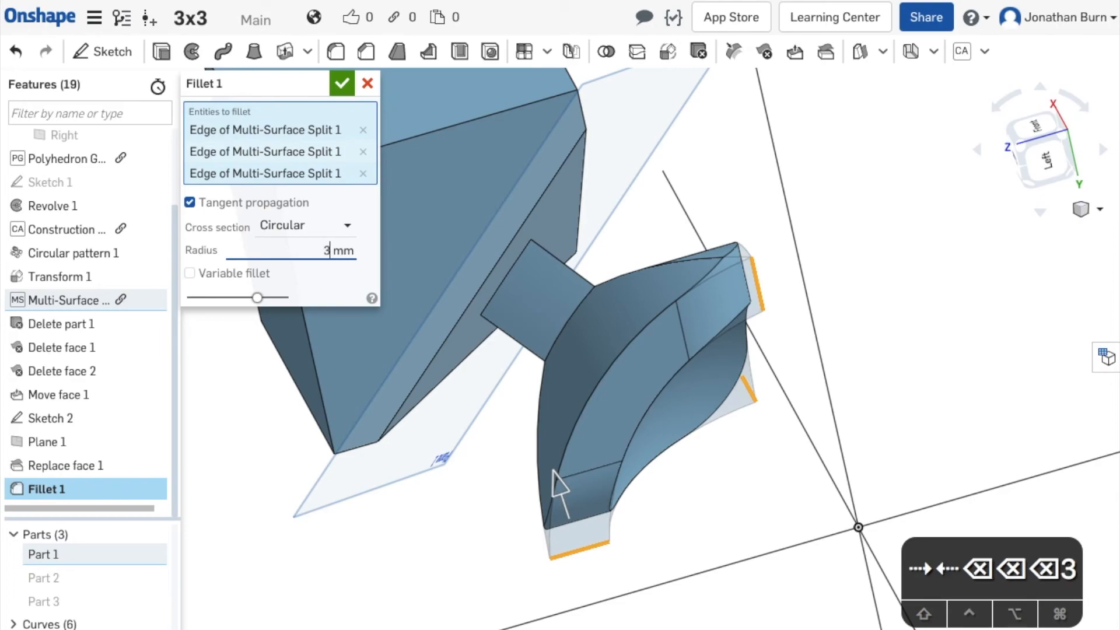
{"action": "key", "text": "Return"}
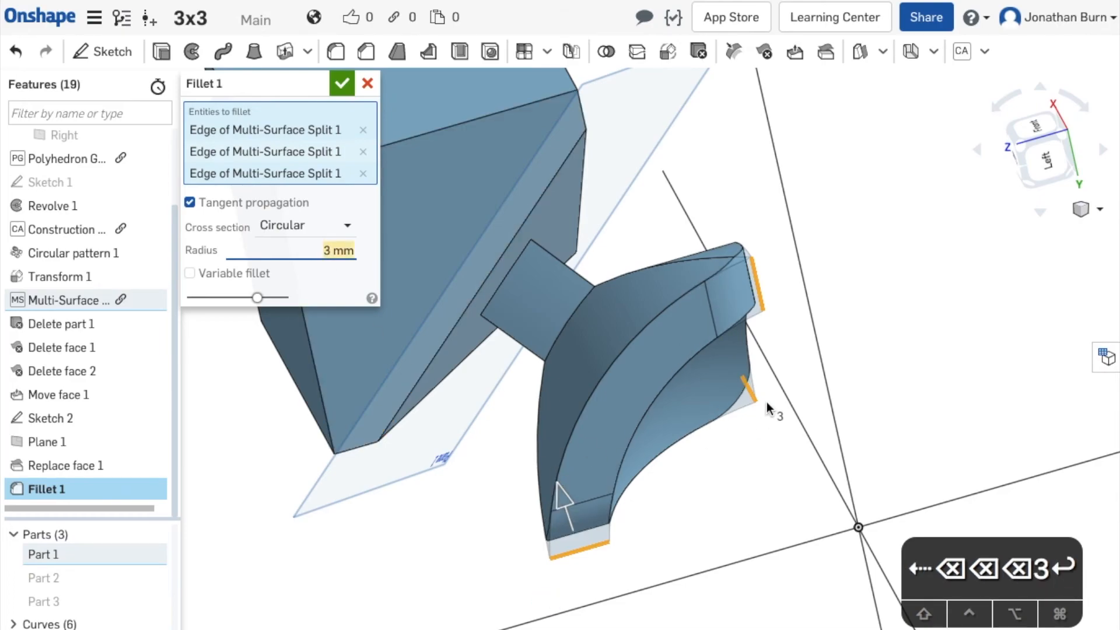
{"action": "right_click_drag", "start_coordinate": [935, 513], "coordinate": [936, 481]}
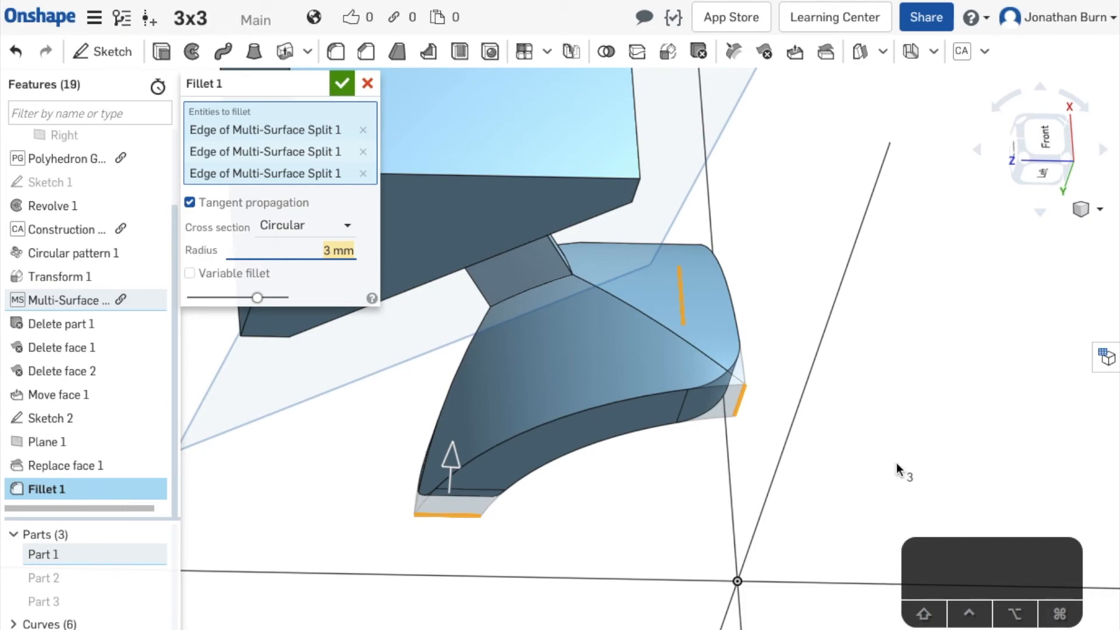
{"action": "left_click", "coordinate": [342, 86]}
Step: Start another fillet and select the three lengthwise edges of the stem between the cube body and the foot
{"action": "right_click_drag", "start_coordinate": [866, 350], "coordinate": [833, 300]}
{"action": "right_click_drag", "start_coordinate": [618, 317], "coordinate": [644, 352]}
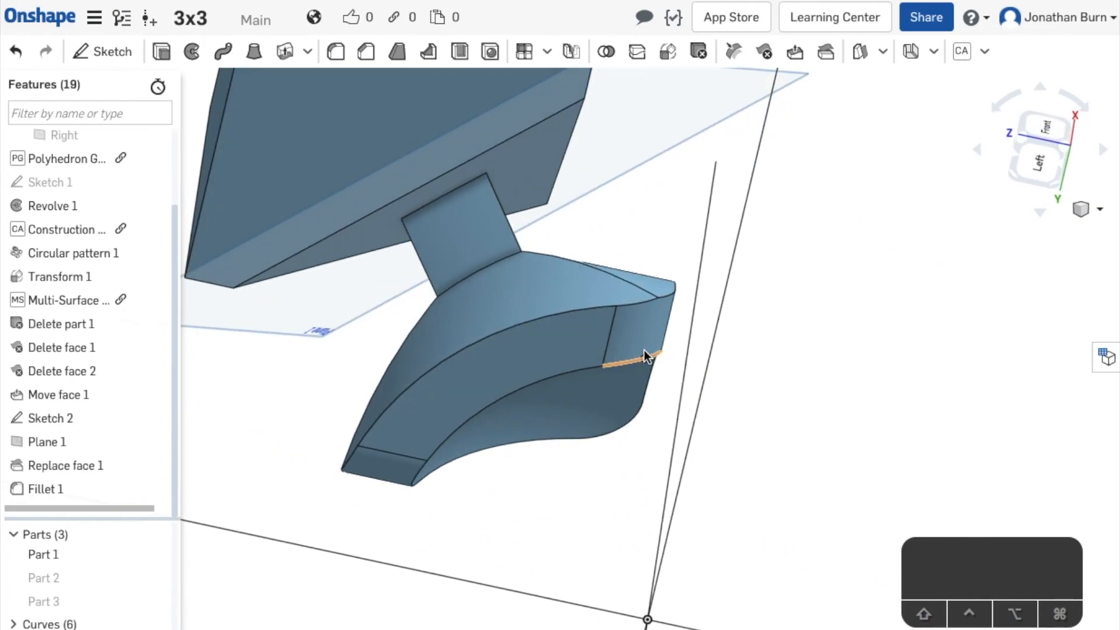
{"action": "scroll", "coordinate": [792, 325], "scroll_direction": "down", "scroll_amount": 3}
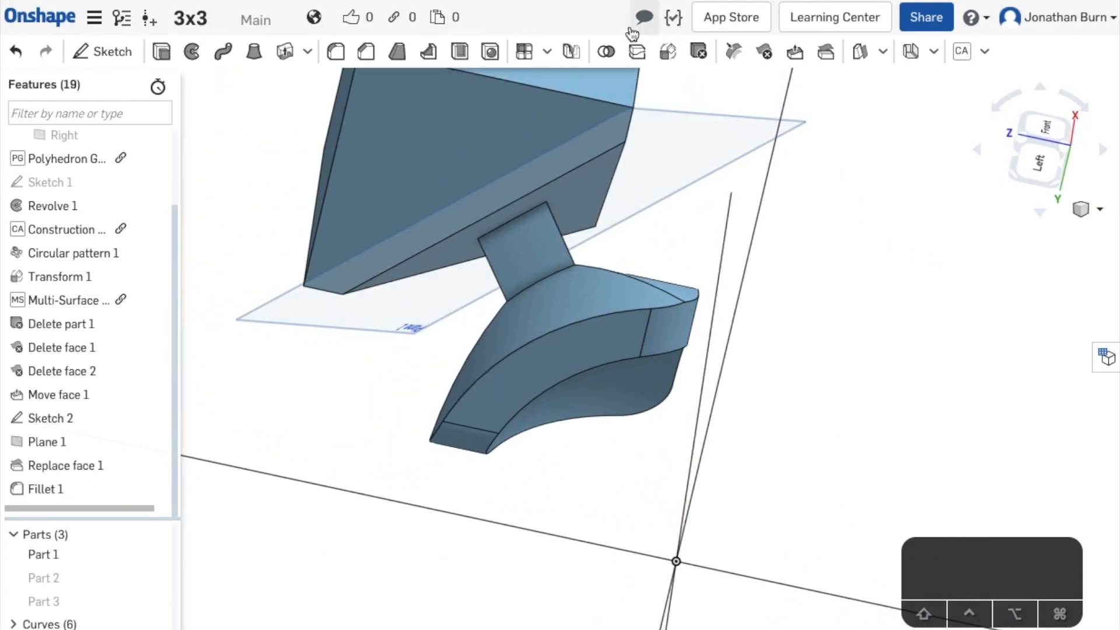
{"action": "left_click", "coordinate": [337, 53]}
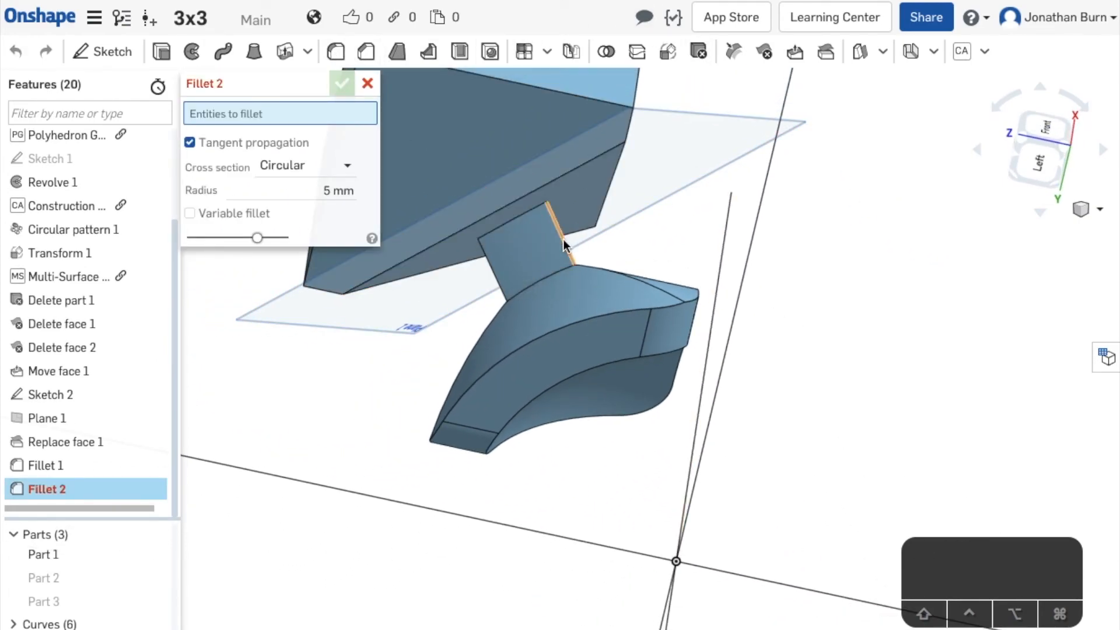
{"action": "left_click", "coordinate": [545, 240]}
{"action": "left_click", "coordinate": [486, 261]}
{"action": "right_click_drag", "start_coordinate": [784, 359], "coordinate": [660, 274]}
{"action": "left_click", "coordinate": [649, 274]}
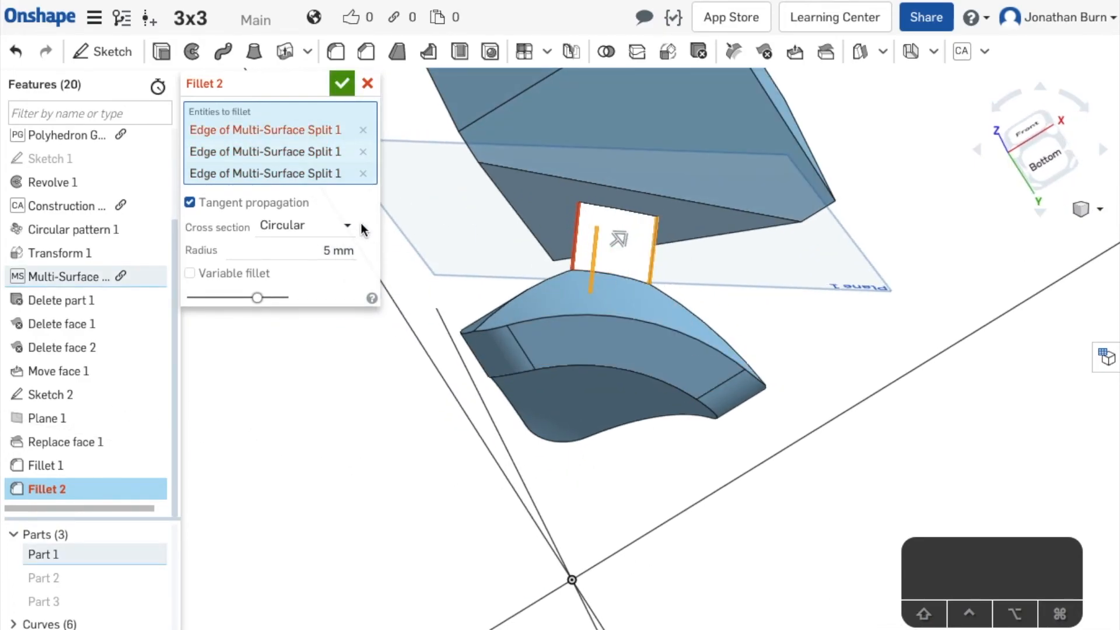
Step: Try radii of 2 mm, 1 mm, 1.5 mm and 0.125 mm for the stem edge fillet
{"action": "left_click", "coordinate": [329, 252]}
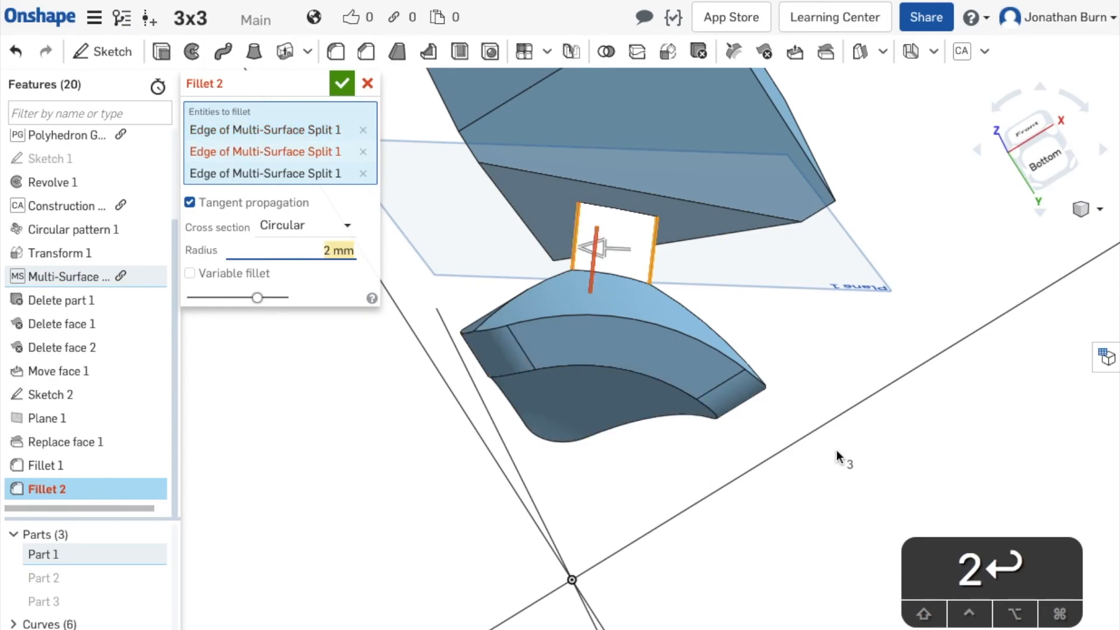
{"action": "right_click_drag", "start_coordinate": [649, 310], "coordinate": [391, 245]}
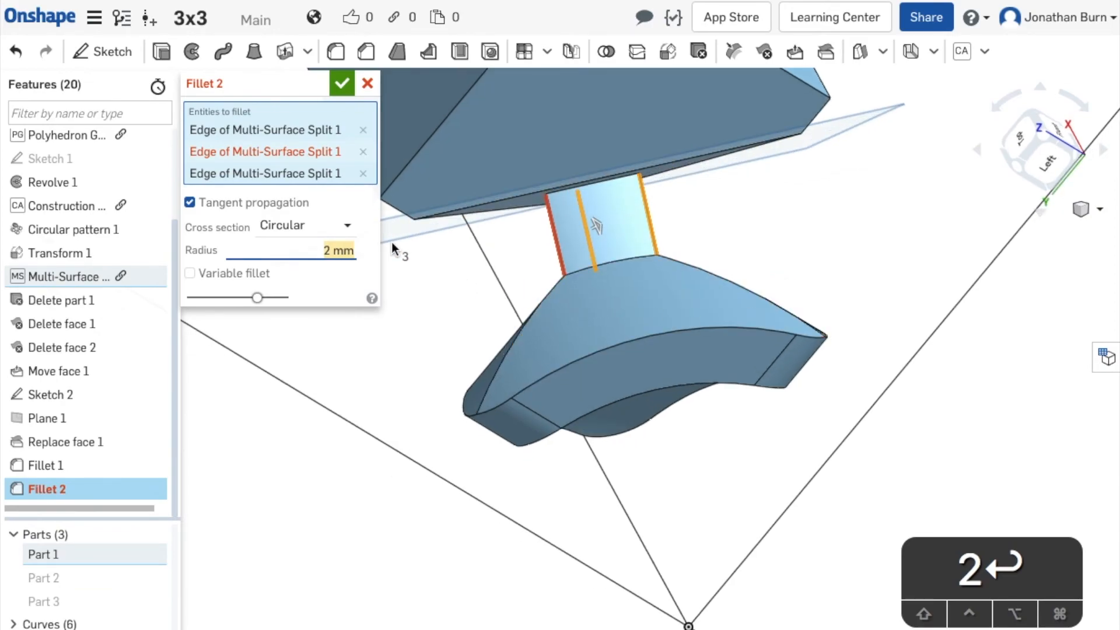
{"action": "type", "text": "1"}
{"action": "key", "text": "Return"}
{"action": "scroll", "coordinate": [824, 336], "scroll_direction": "up", "scroll_amount": 1}
{"action": "right_click_drag", "start_coordinate": [824, 335], "coordinate": [840, 300]}
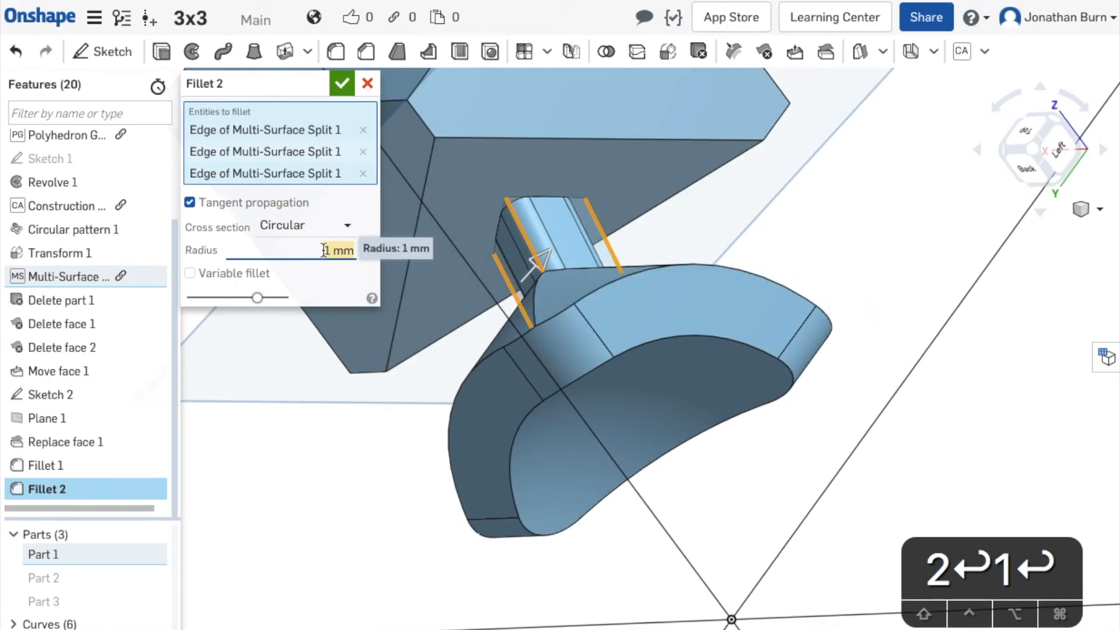
{"action": "type", "text": "1.5"}
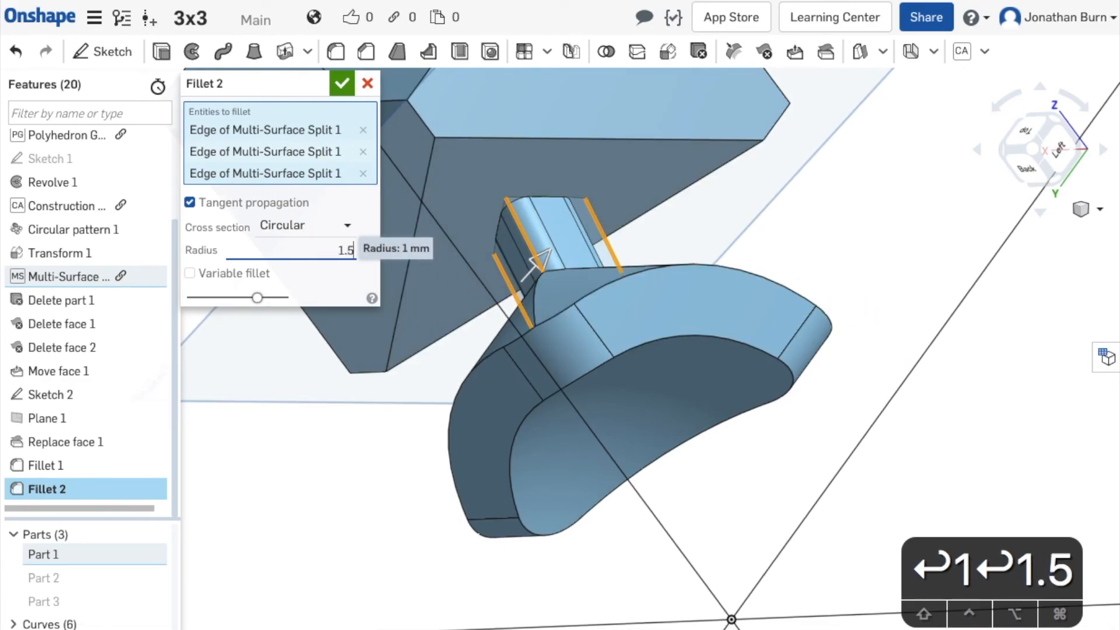
{"action": "key", "text": "Return"}
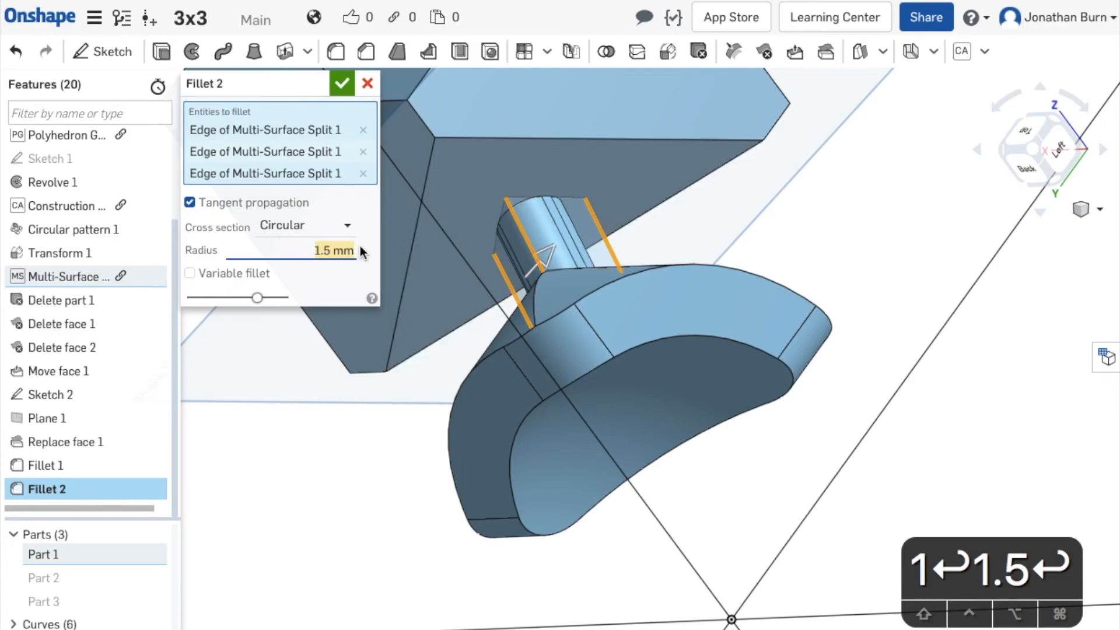
{"action": "type", "text": ".125"}
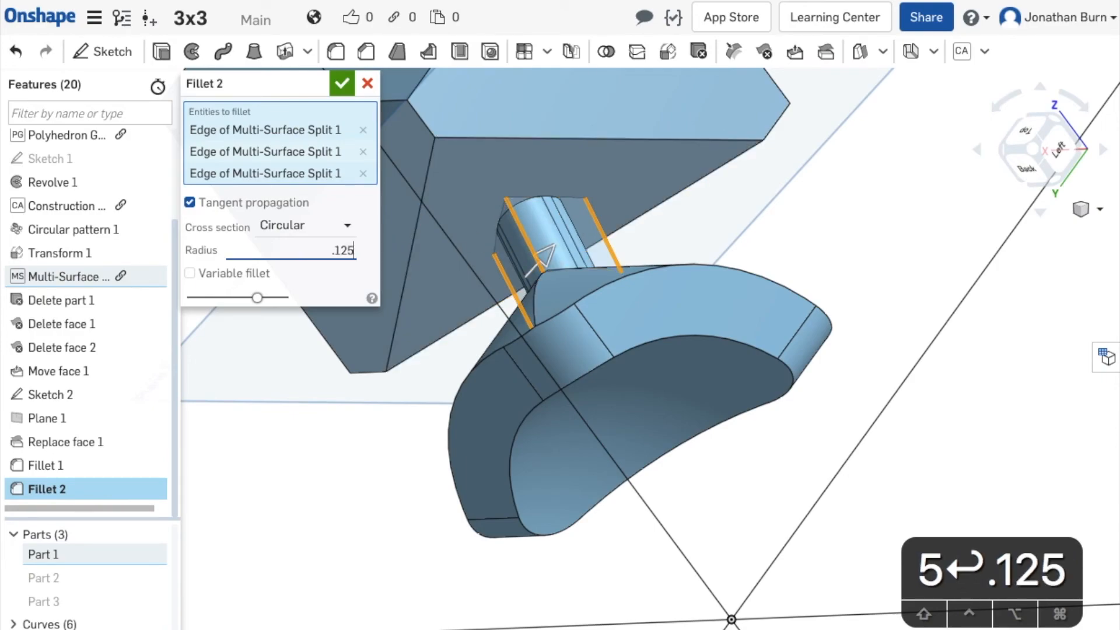
{"action": "key", "text": "Return"}
{"action": "right_click_drag", "start_coordinate": [682, 237], "coordinate": [674, 272]}
Step: Set the stem fillet's radius to 1.25 mm, check its shape from several sides, and accept the feature
{"action": "type", "text": "1.25"}
{"action": "key", "text": "Return"}
{"action": "right_click_drag", "start_coordinate": [897, 333], "coordinate": [832, 323]}
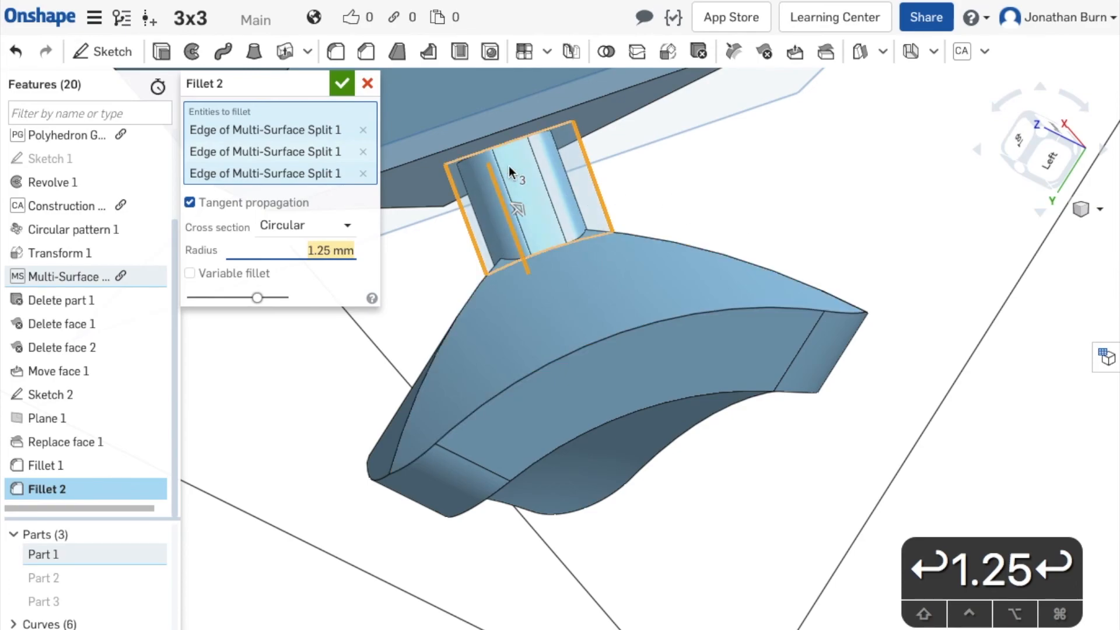
{"action": "right_click_drag", "start_coordinate": [712, 229], "coordinate": [700, 193]}
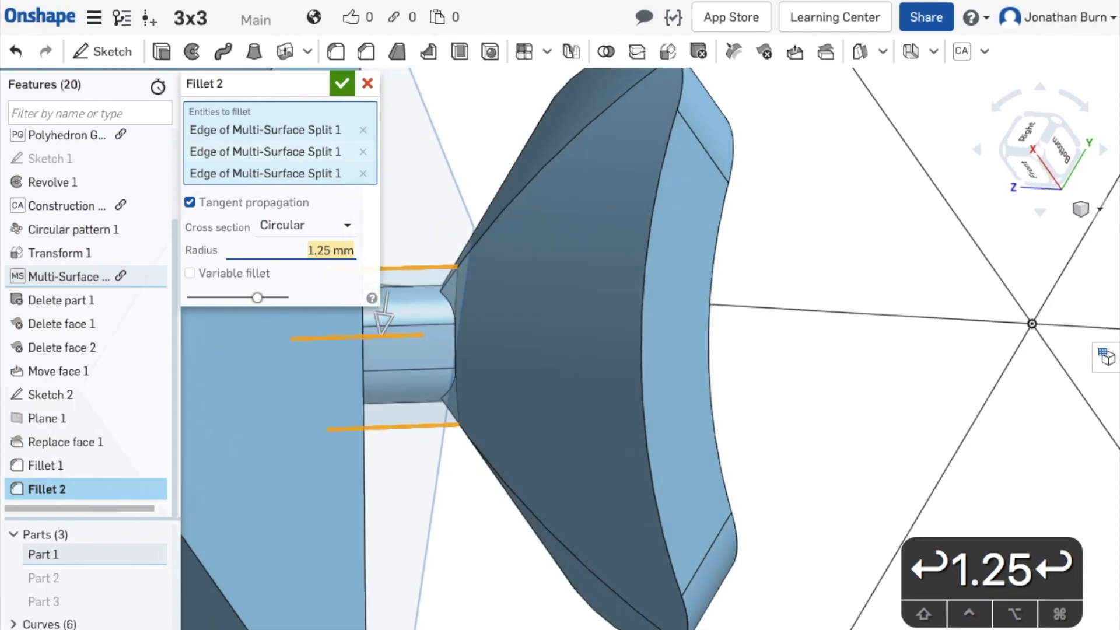
{"action": "right_click_drag", "start_coordinate": [834, 340], "coordinate": [791, 391]}
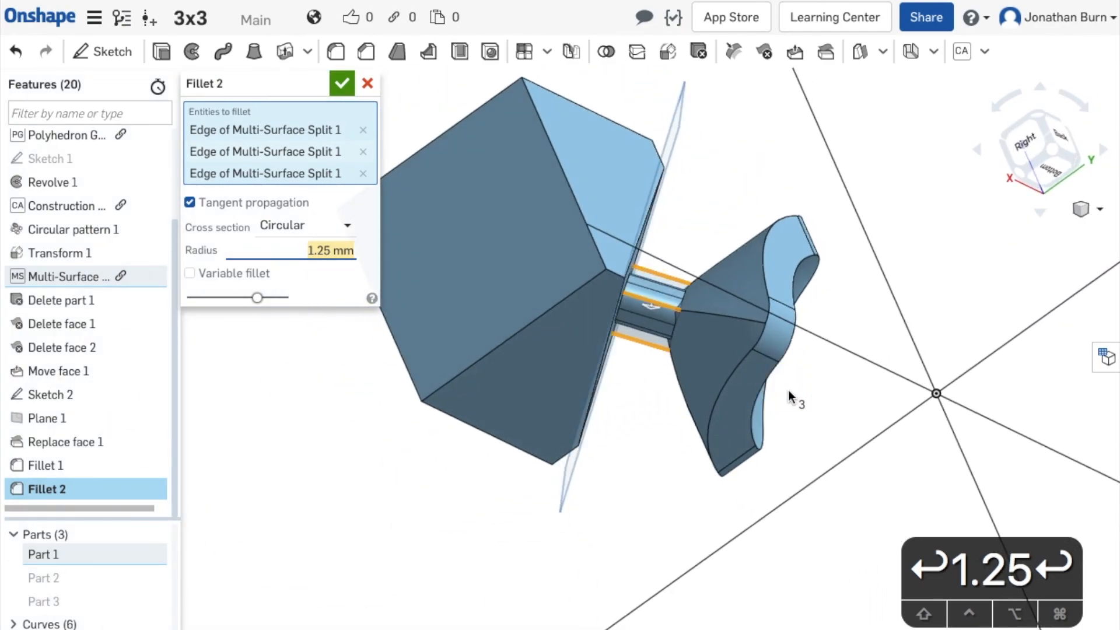
{"action": "left_click", "coordinate": [341, 84]}
Step: Clear the selection of the flat inner face and hide all planes, including Plane 1
{"action": "mouse_move", "coordinate": [814, 298]}
{"action": "right_mouse_down"}
{"action": "mouse_move", "coordinate": [763, 278]}
{"action": "mouse_move", "coordinate": [761, 317]}
{"action": "mouse_move", "coordinate": [727, 317]}
{"action": "right_mouse_up"}
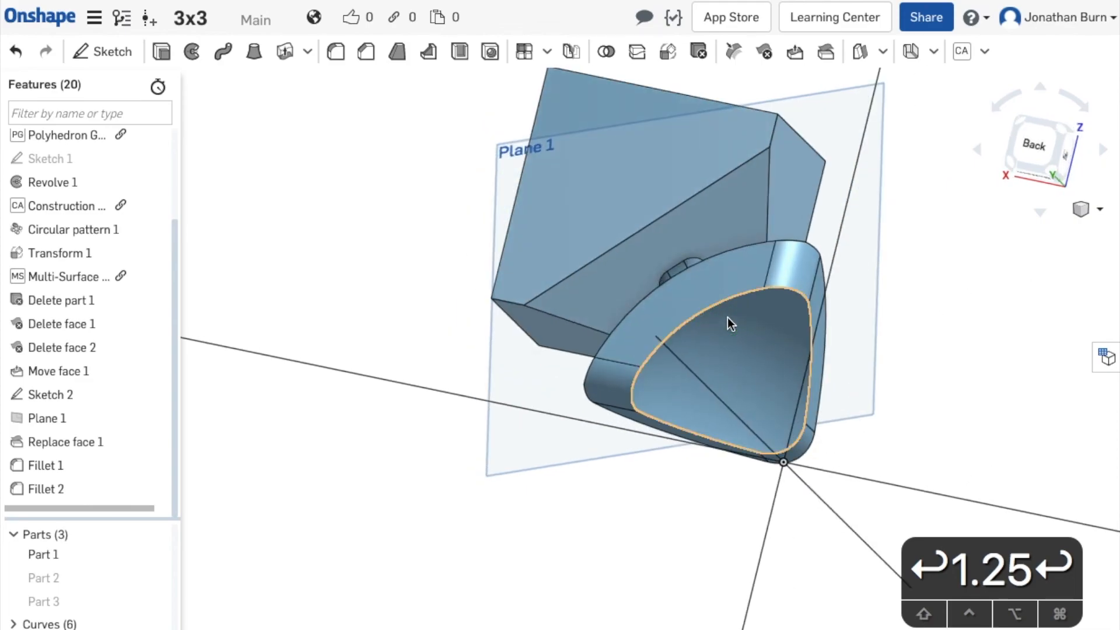
{"action": "left_click", "coordinate": [733, 205]}
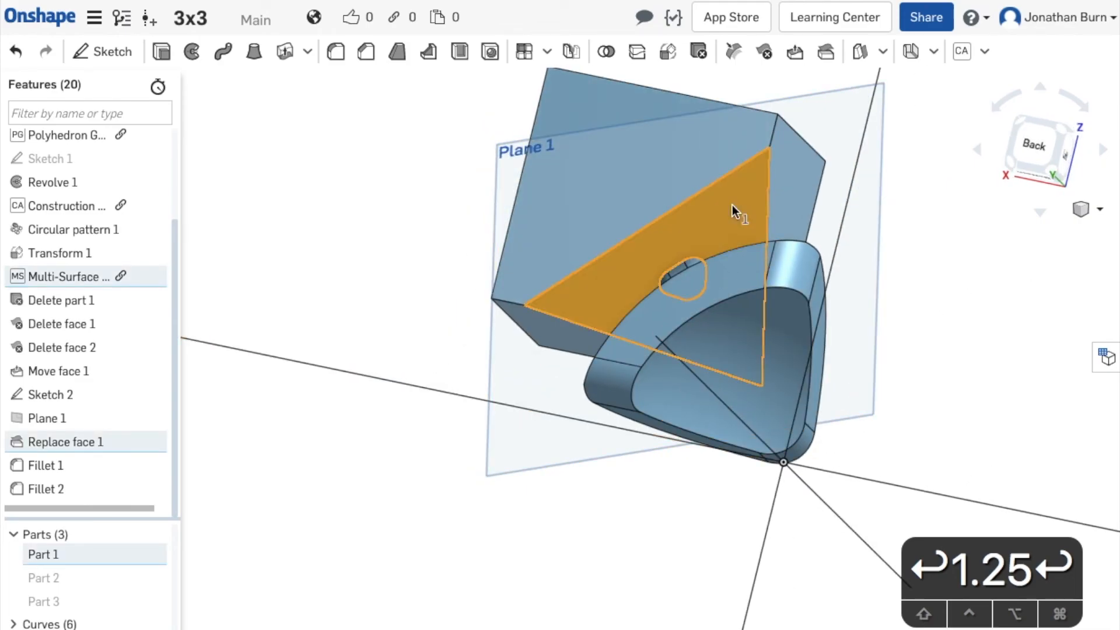
{"action": "left_click", "coordinate": [891, 250]}
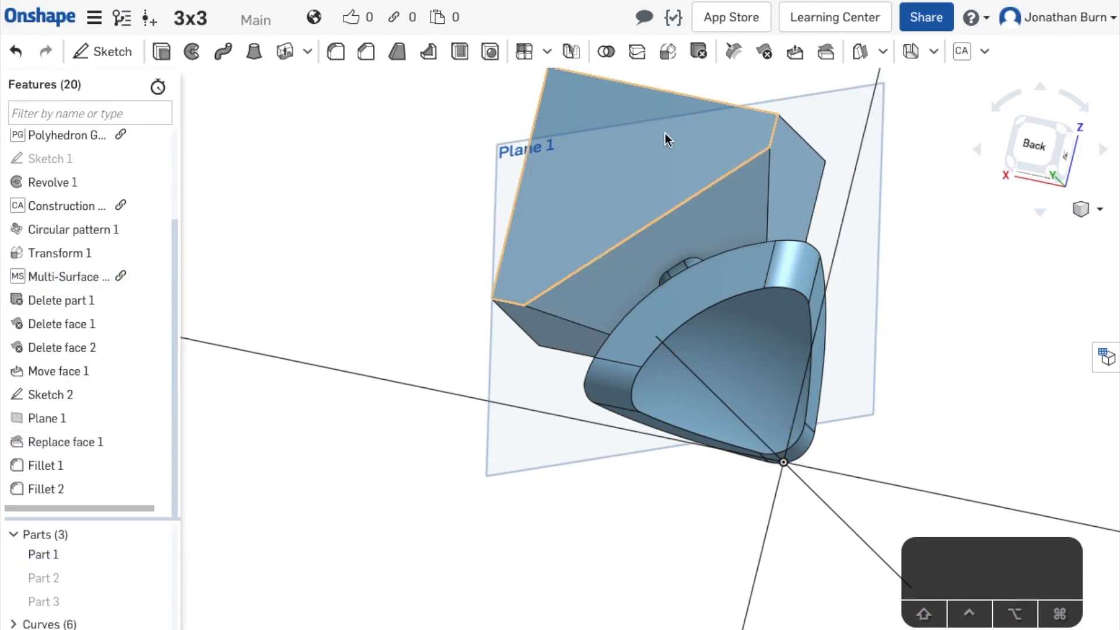
{"action": "key", "text": "p"}
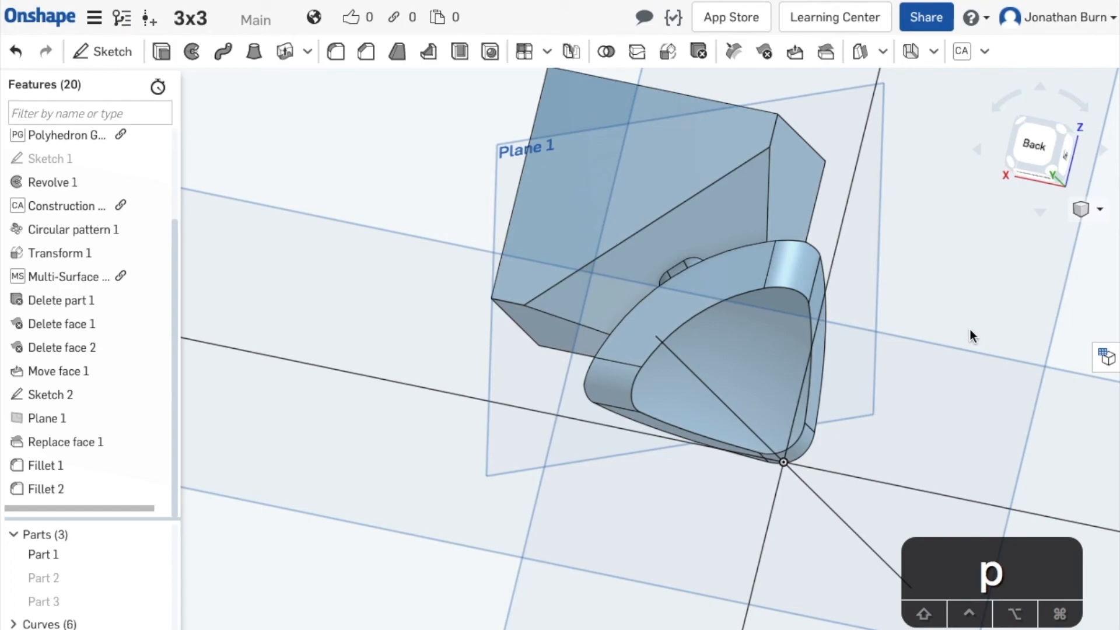
{"action": "key", "text": "p"}
Step: Start a new sketch on the corner piece's flat inner face around the stem and view it head-on
{"action": "scroll", "coordinate": [969, 332], "scroll_direction": "up", "scroll_amount": 3}
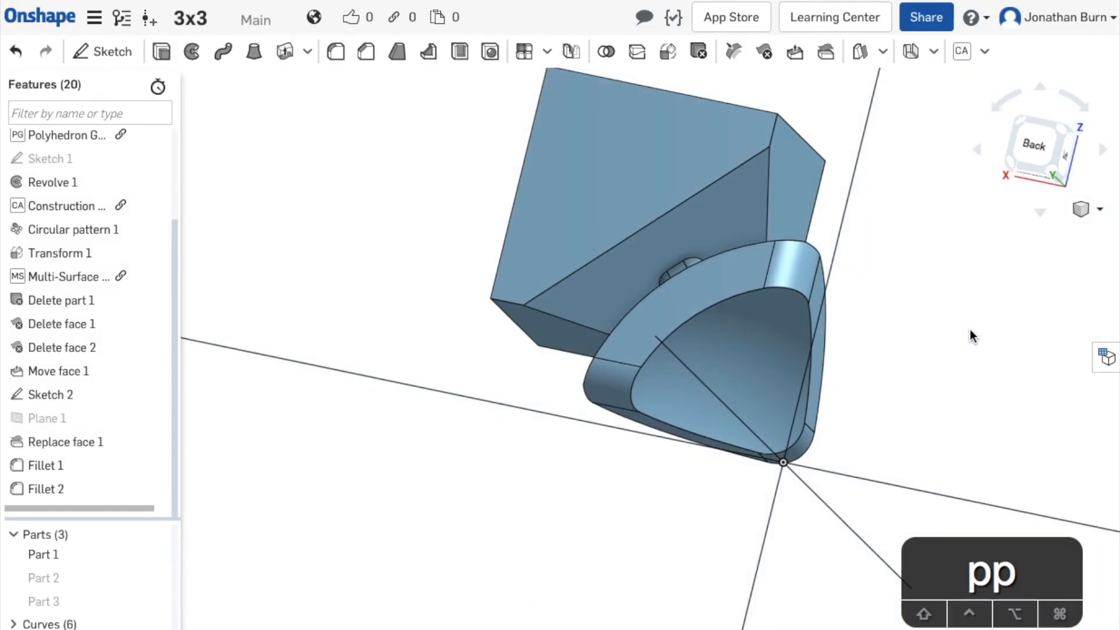
{"action": "left_click", "coordinate": [683, 193]}
{"action": "key", "text": "shift+s"}
{"action": "key", "text": "n"}
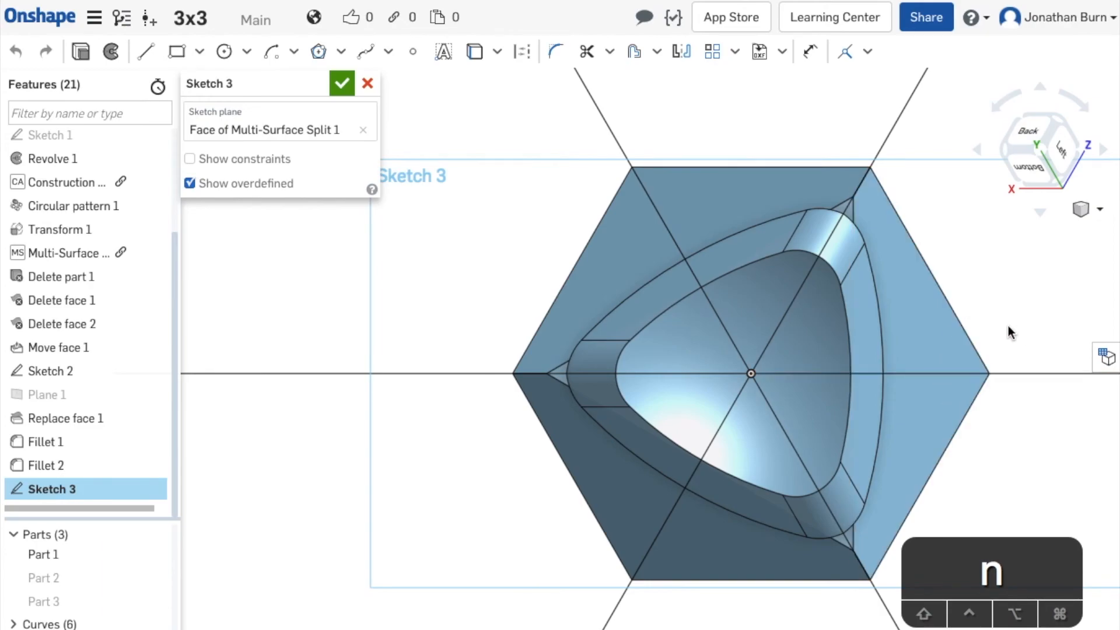
Step: Turn on a section view cut along the corner piece's flat inner face, with the section plane offset set to 0 mm
{"action": "right_click_drag", "start_coordinate": [990, 328], "coordinate": [1018, 408]}
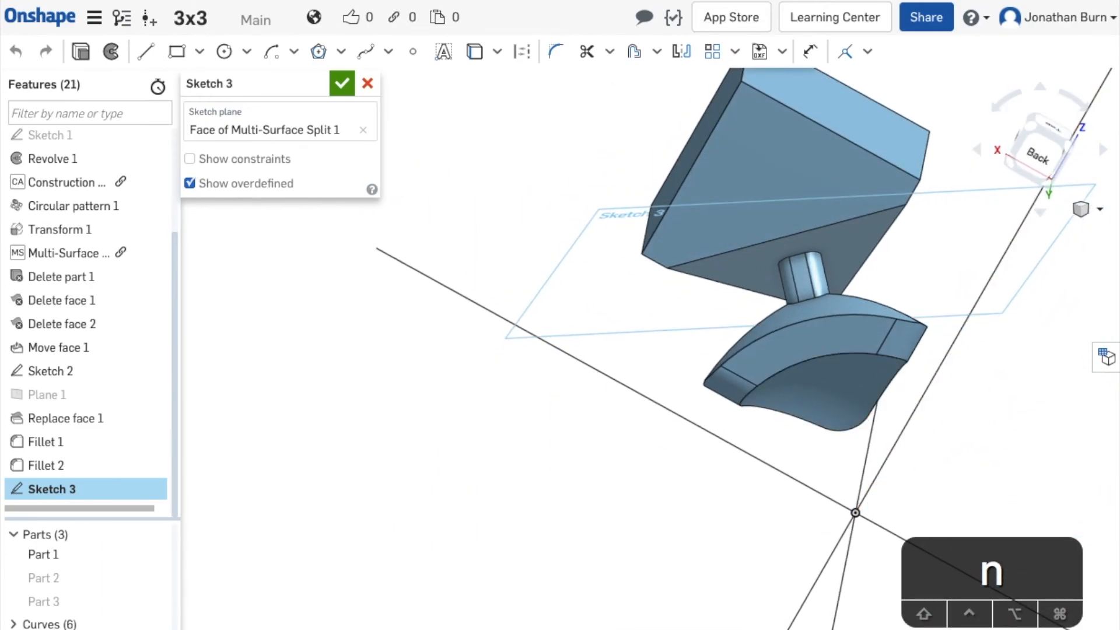
{"action": "left_click", "coordinate": [1085, 209]}
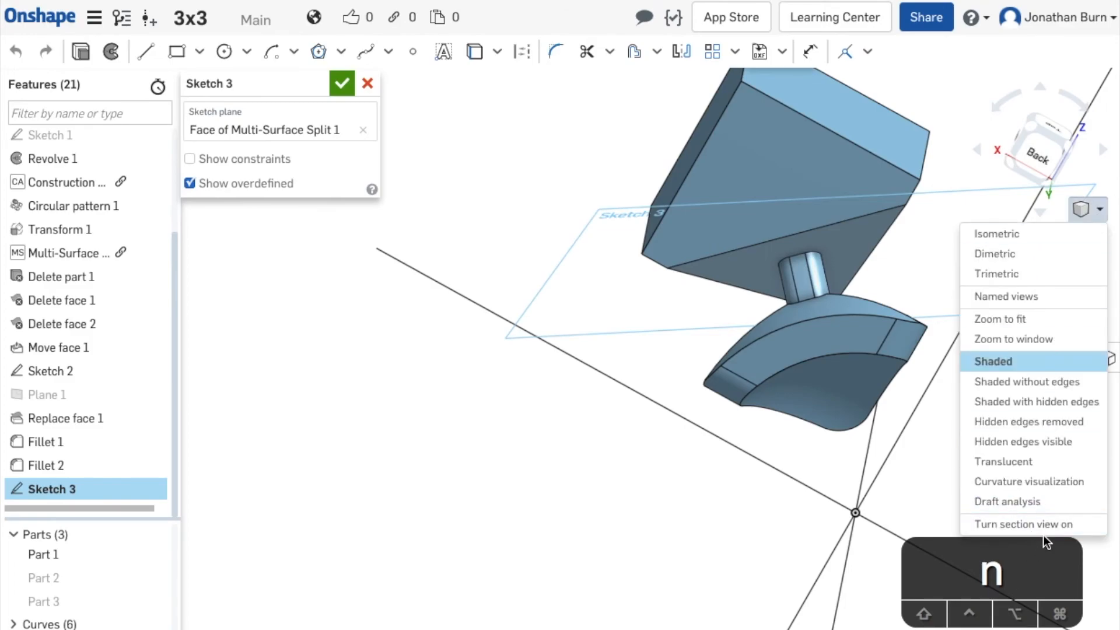
{"action": "left_click", "coordinate": [1023, 524]}
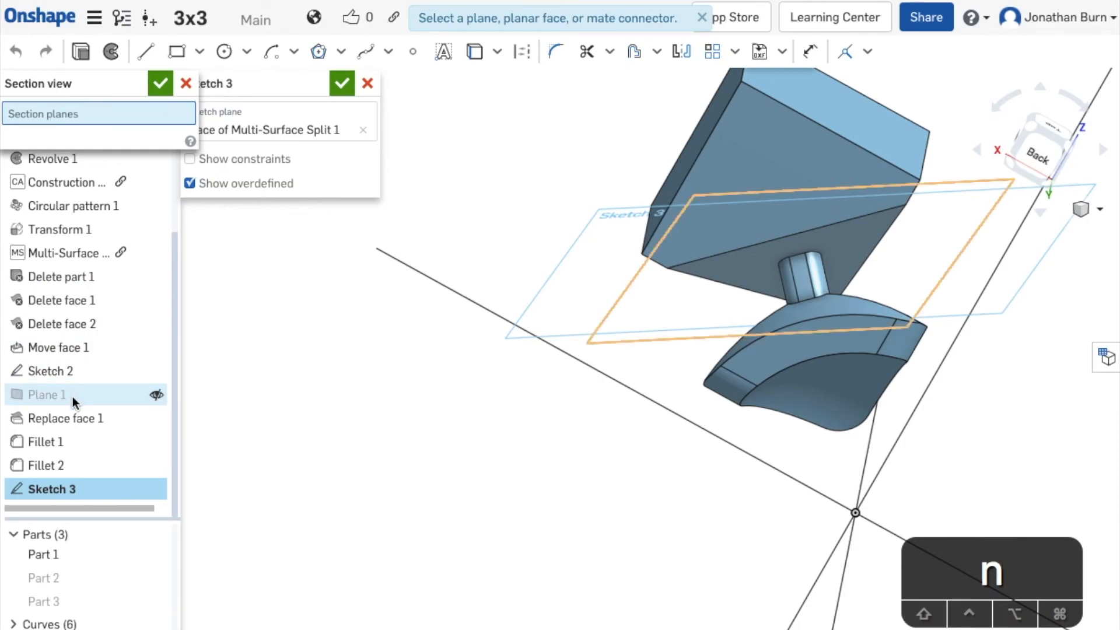
{"action": "left_click", "coordinate": [947, 267]}
{"action": "mouse_move", "coordinate": [899, 436]}
{"action": "right_mouse_down"}
{"action": "mouse_move", "coordinate": [929, 383]}
{"action": "mouse_move", "coordinate": [942, 395]}
{"action": "mouse_move", "coordinate": [934, 388]}
{"action": "right_mouse_up"}
{"action": "mouse_move", "coordinate": [861, 304]}
{"action": "left_mouse_down"}
{"action": "mouse_move", "coordinate": [912, 318]}
{"action": "mouse_move", "coordinate": [863, 297]}
{"action": "mouse_move", "coordinate": [875, 304]}
{"action": "left_mouse_up"}
{"action": "type", "text": "0"}
{"action": "key", "text": "Return"}
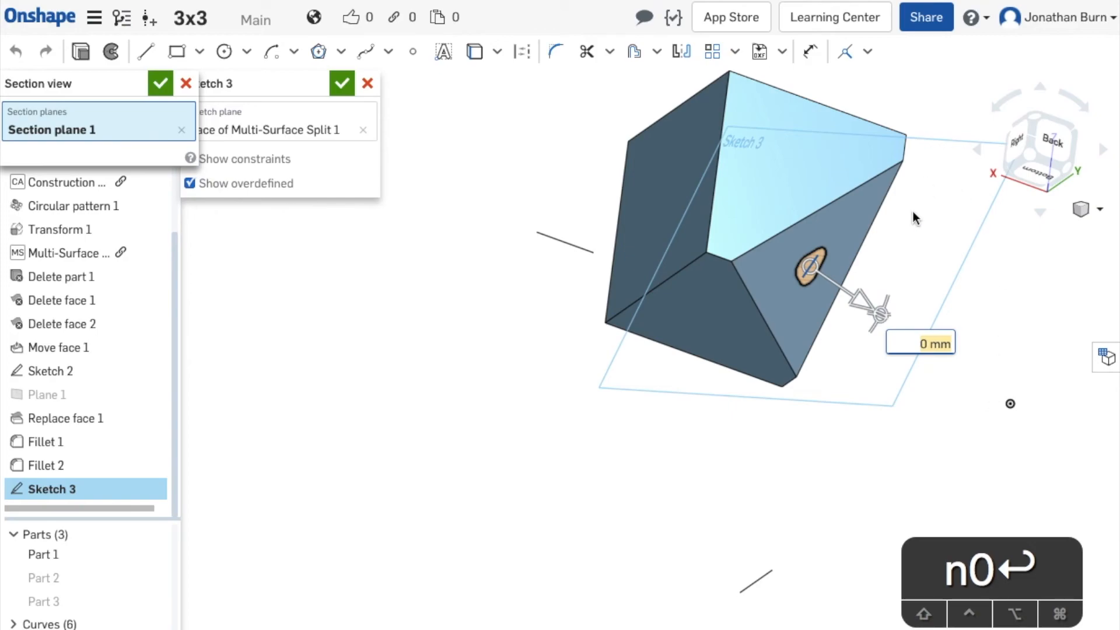
{"action": "scroll", "coordinate": [974, 280], "scroll_direction": "up", "scroll_amount": 2}
{"action": "mouse_move", "coordinate": [882, 407]}
{"action": "right_mouse_down"}
{"action": "mouse_move", "coordinate": [887, 338]}
{"action": "mouse_move", "coordinate": [920, 298]}
{"action": "mouse_move", "coordinate": [856, 213]}
{"action": "mouse_move", "coordinate": [838, 310]}
{"action": "mouse_move", "coordinate": [712, 332]}
{"action": "mouse_move", "coordinate": [811, 318]}
{"action": "mouse_move", "coordinate": [785, 299]}
{"action": "mouse_move", "coordinate": [729, 320]}
{"action": "mouse_move", "coordinate": [764, 324]}
{"action": "mouse_move", "coordinate": [815, 303]}
{"action": "mouse_move", "coordinate": [795, 308]}
{"action": "right_mouse_up"}
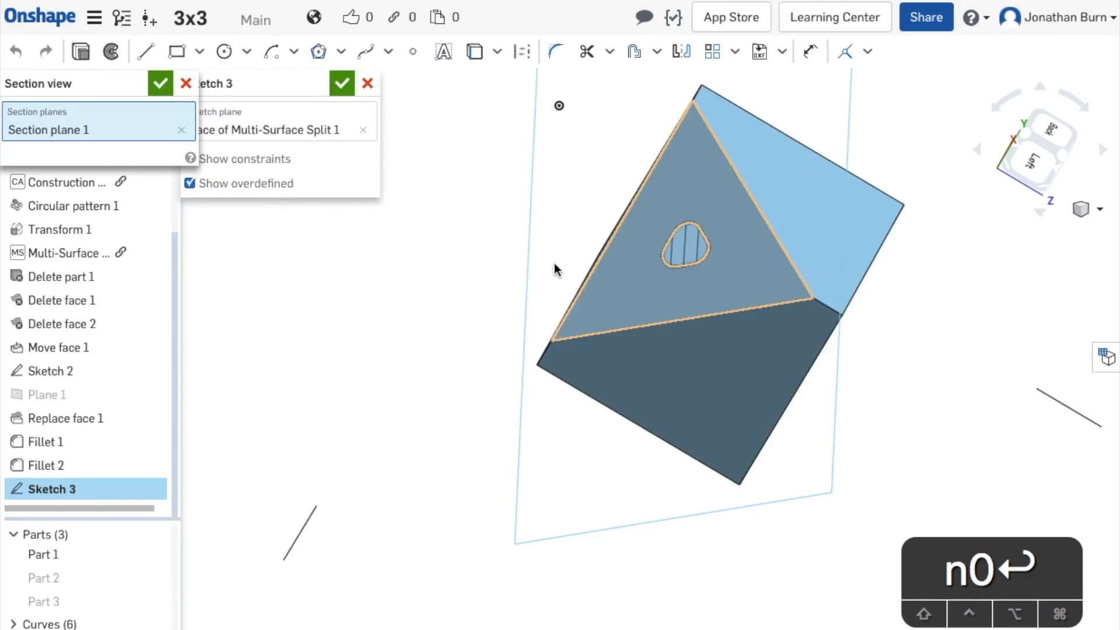
{"action": "scroll", "coordinate": [636, 324], "scroll_direction": "down", "scroll_amount": 3}
{"action": "scroll", "coordinate": [635, 324], "scroll_direction": "up", "scroll_amount": 3}
{"action": "left_click", "coordinate": [705, 299]}
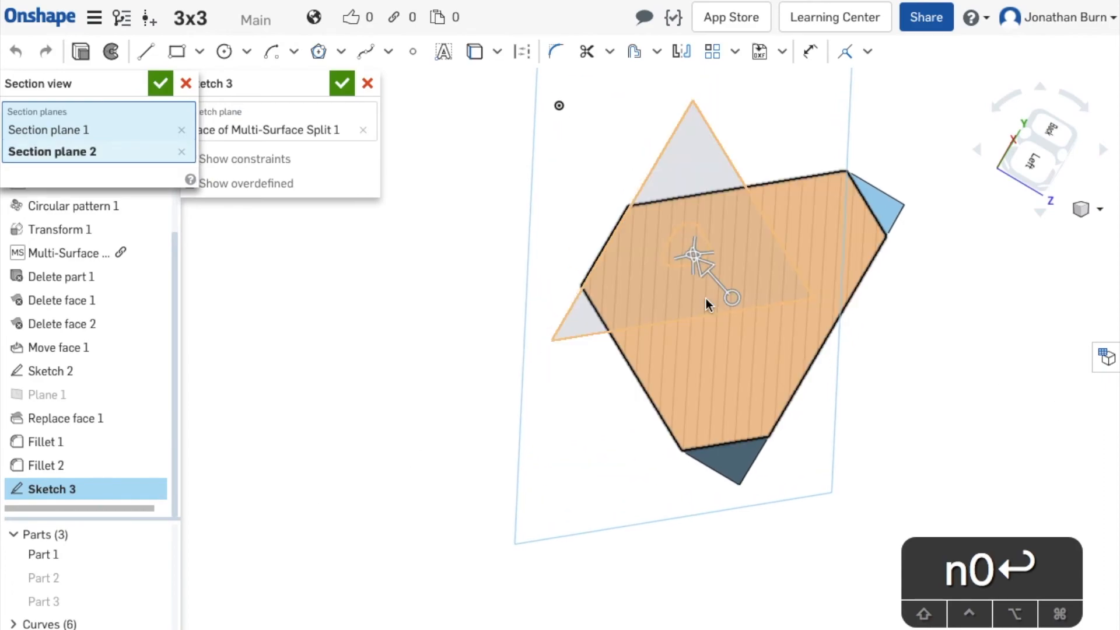
{"action": "right_click_drag", "start_coordinate": [995, 363], "coordinate": [918, 406]}
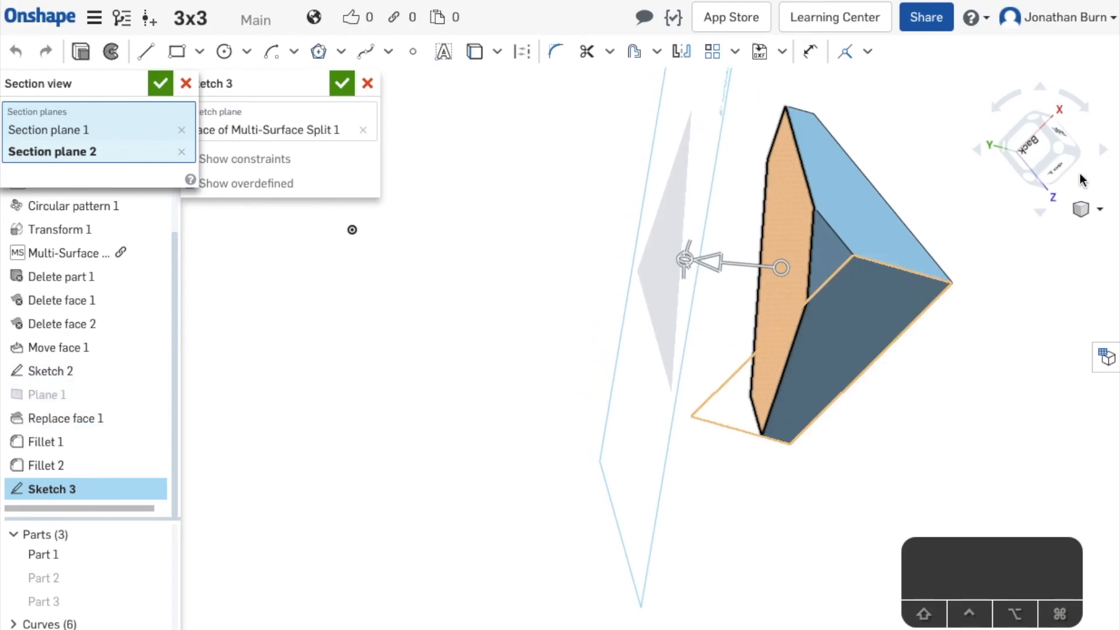
{"action": "left_click", "coordinate": [1099, 217]}
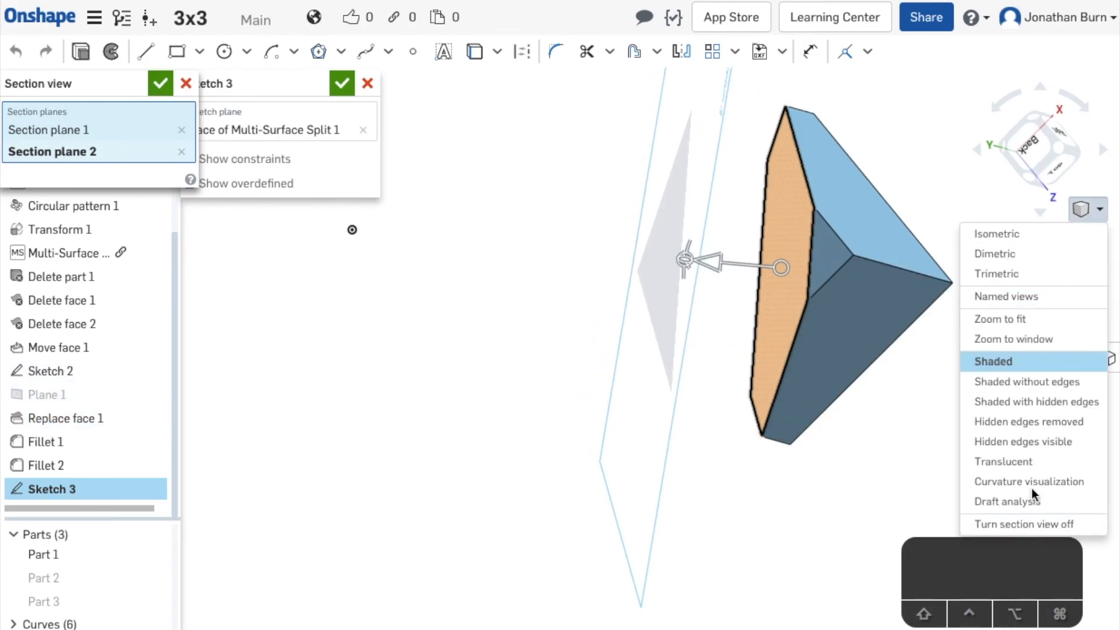
{"action": "left_click", "coordinate": [1017, 525]}
{"action": "left_click", "coordinate": [1099, 216]}
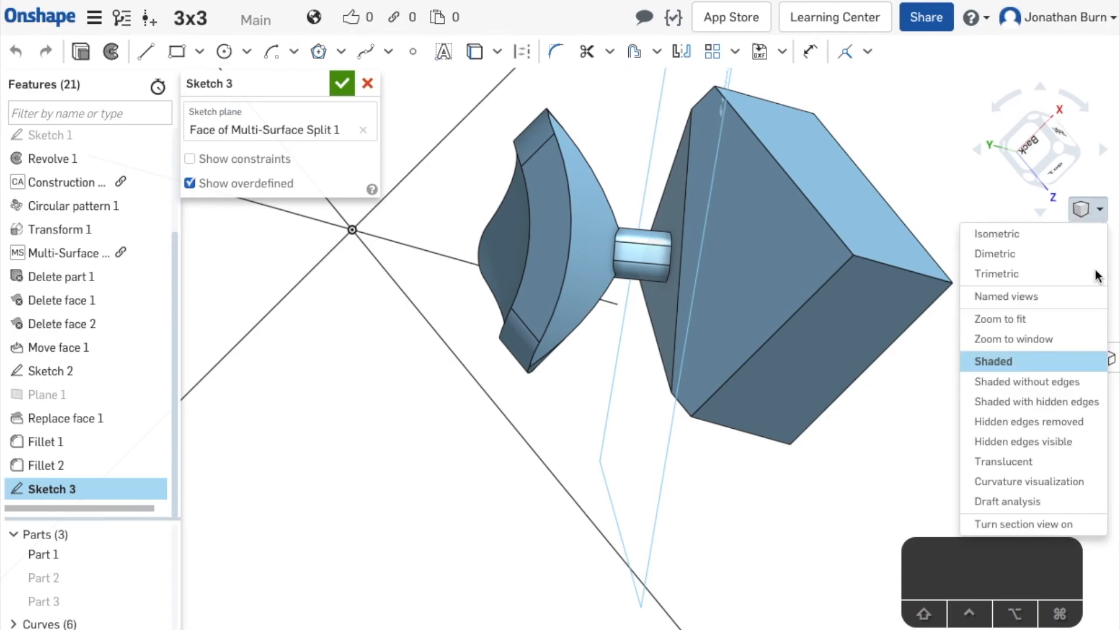
{"action": "left_click", "coordinate": [1045, 525]}
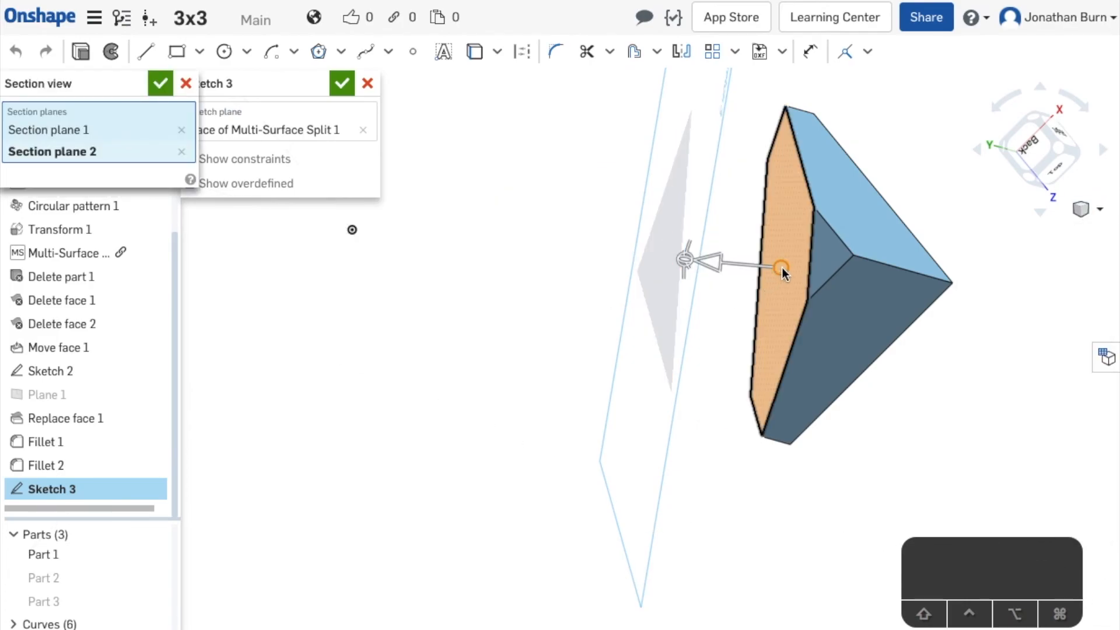
{"action": "left_click", "coordinate": [182, 151]}
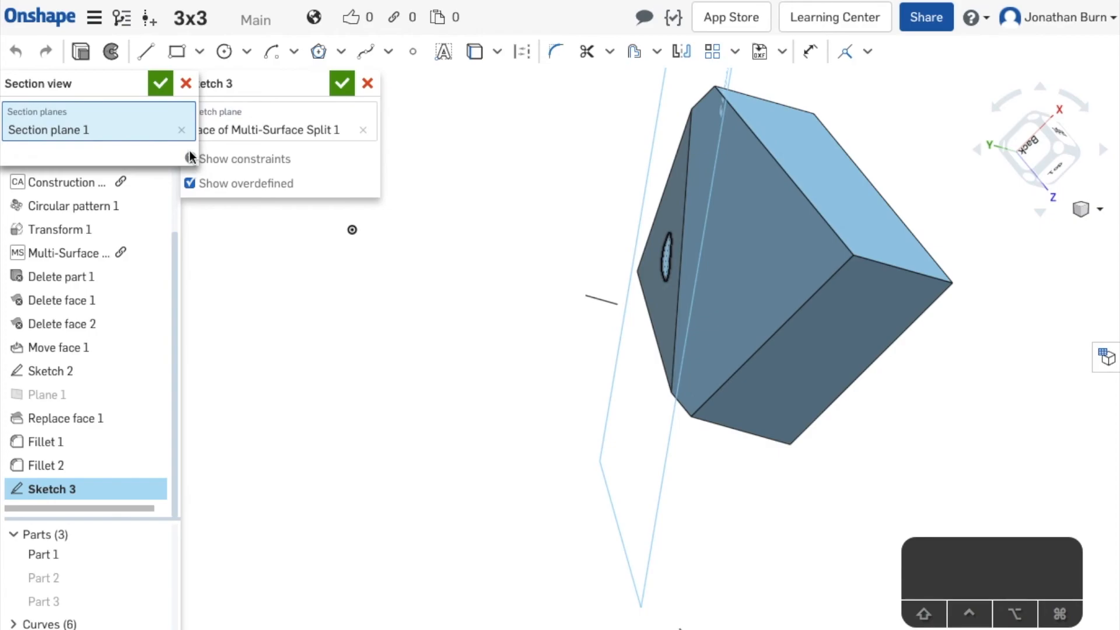
Step: Accept the section view with its single cut and select the flat inner face around the stem
{"action": "left_click", "coordinate": [161, 87]}
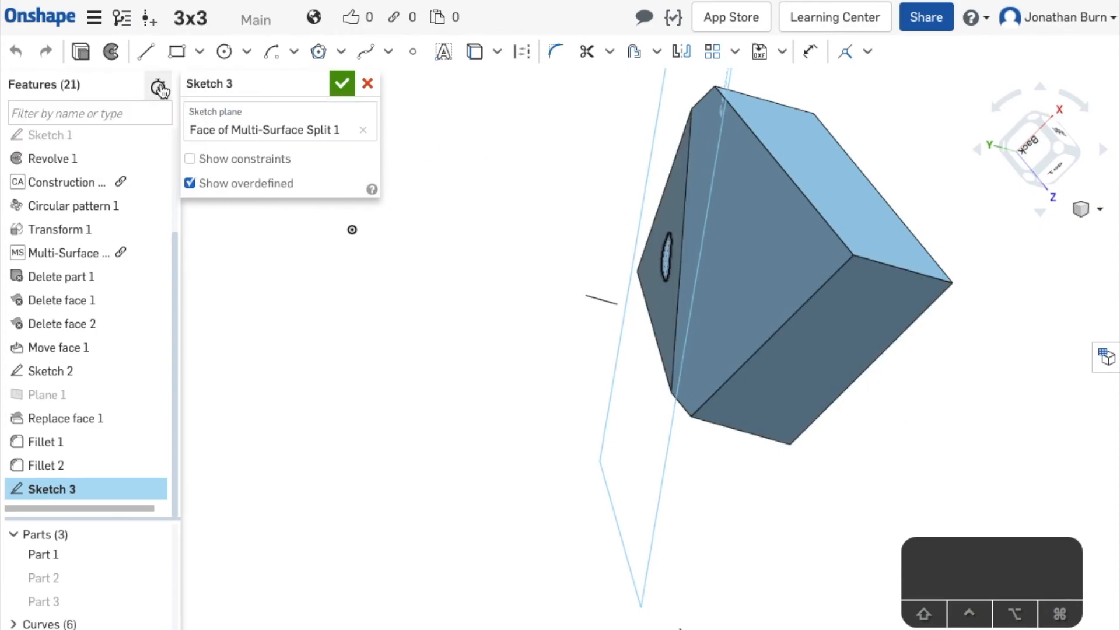
{"action": "right_click_drag", "start_coordinate": [692, 493], "coordinate": [769, 387]}
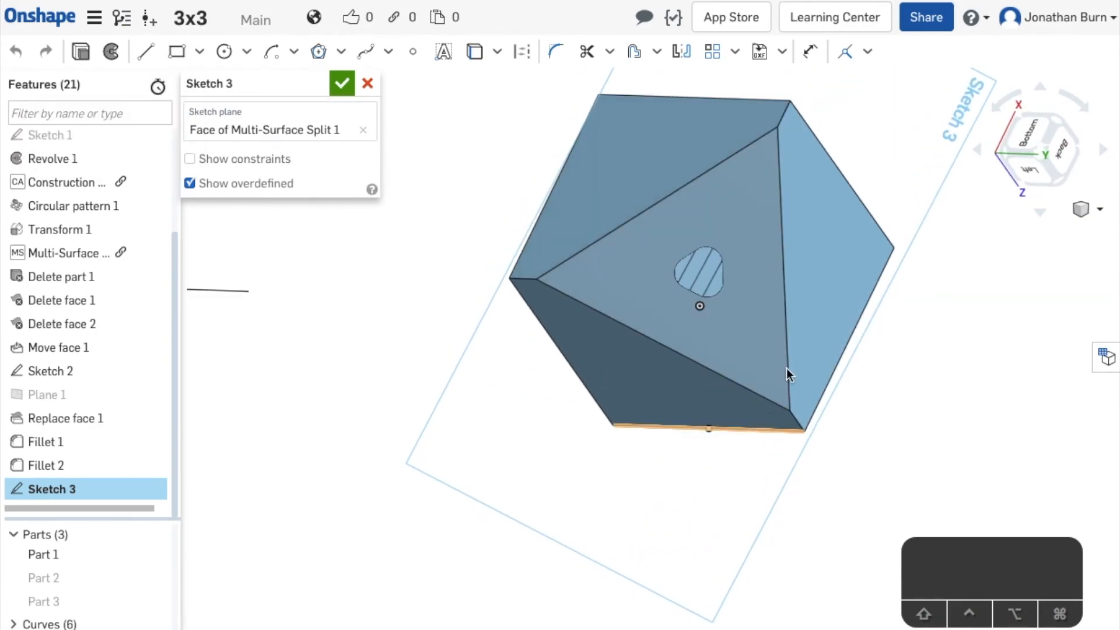
{"action": "left_click", "coordinate": [751, 254]}
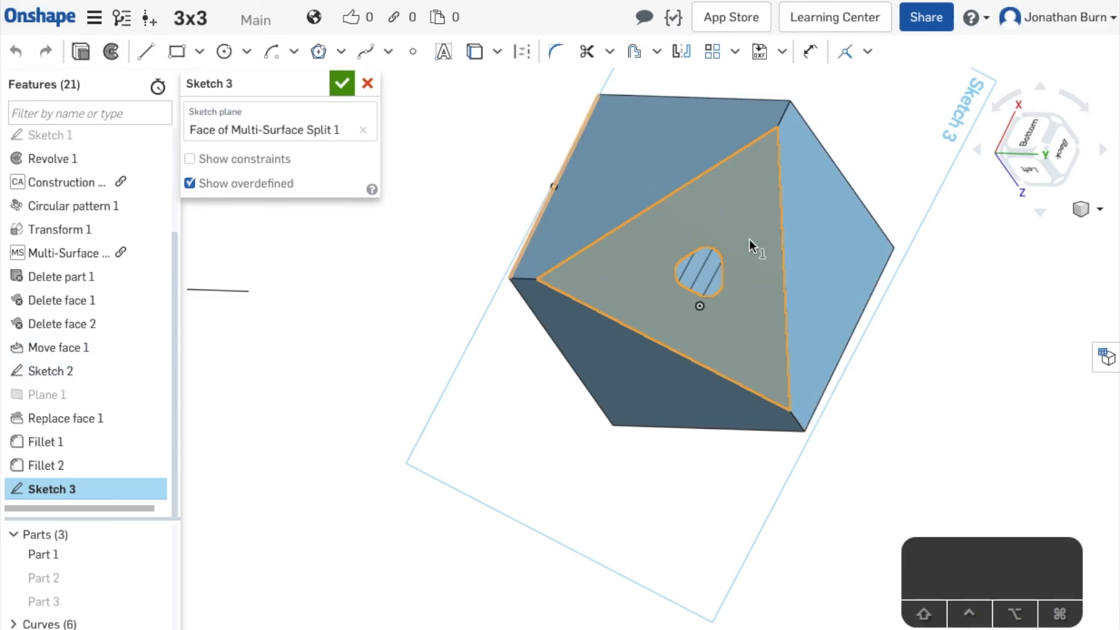
{"action": "scroll", "coordinate": [856, 302], "scroll_direction": "up", "scroll_amount": 2}
{"action": "scroll", "coordinate": [857, 302], "scroll_direction": "down", "scroll_amount": 5}
{"action": "mouse_move", "coordinate": [856, 303]}
{"action": "right_mouse_down"}
{"action": "mouse_move", "coordinate": [867, 290]}
{"action": "mouse_move", "coordinate": [855, 290]}
{"action": "mouse_move", "coordinate": [863, 323]}
{"action": "mouse_move", "coordinate": [846, 313]}
{"action": "mouse_move", "coordinate": [860, 335]}
{"action": "mouse_move", "coordinate": [863, 301]}
{"action": "right_mouse_up"}
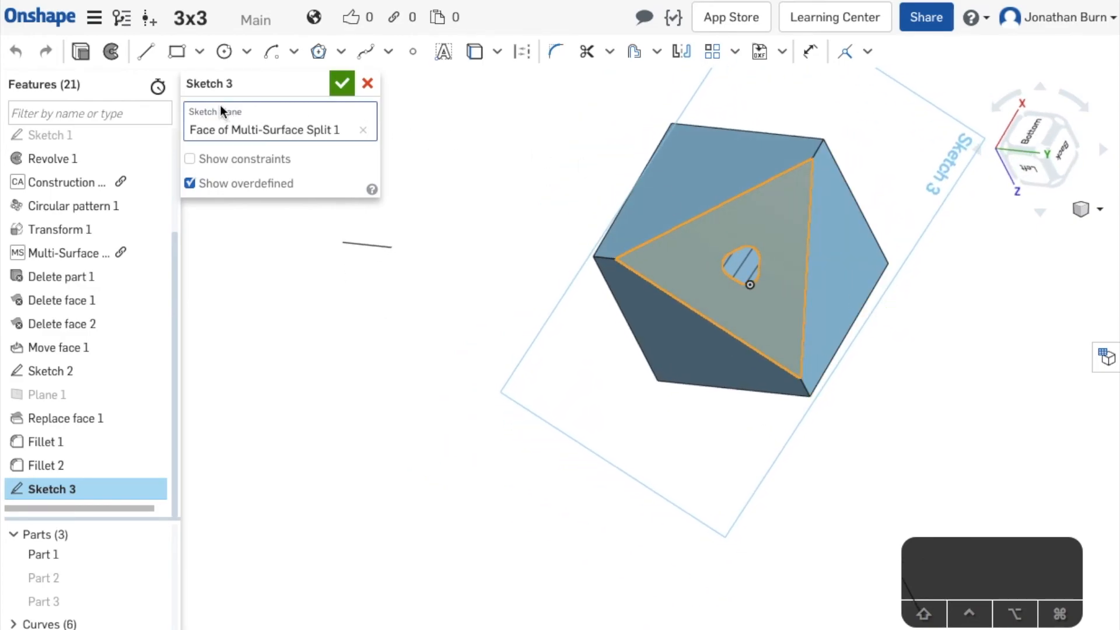
Step: Project the three outer edges of the triangular inner face into the sketch with Use and view the sketch head-on
{"action": "left_click", "coordinate": [474, 56]}
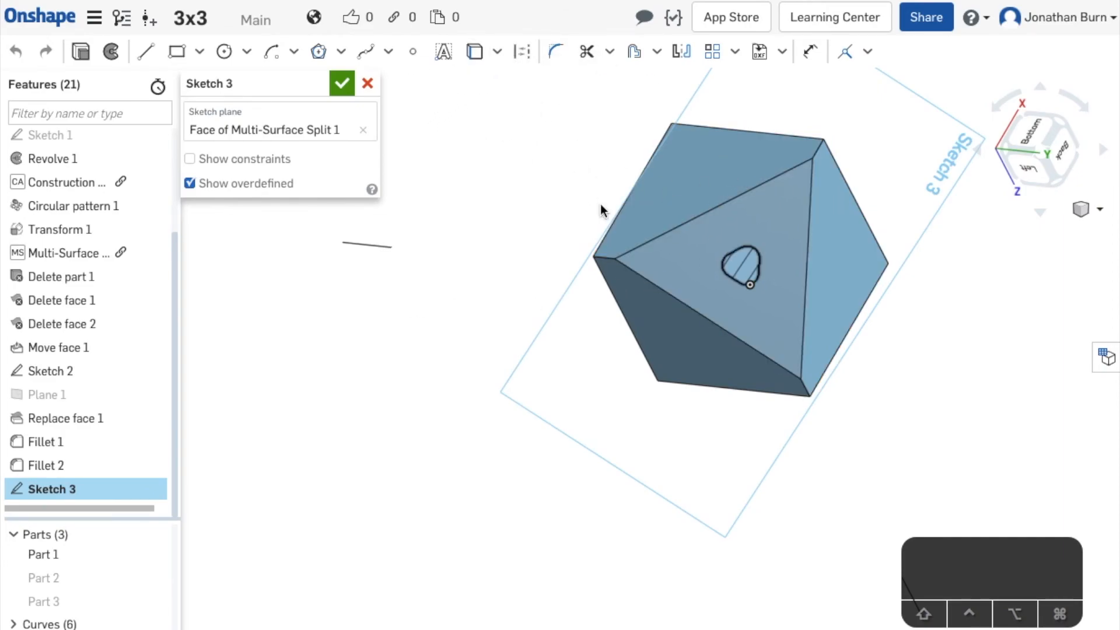
{"action": "mouse_move", "coordinate": [547, 315]}
{"action": "right_mouse_down"}
{"action": "mouse_move", "coordinate": [615, 300]}
{"action": "mouse_move", "coordinate": [640, 250]}
{"action": "mouse_move", "coordinate": [609, 299]}
{"action": "right_mouse_up"}
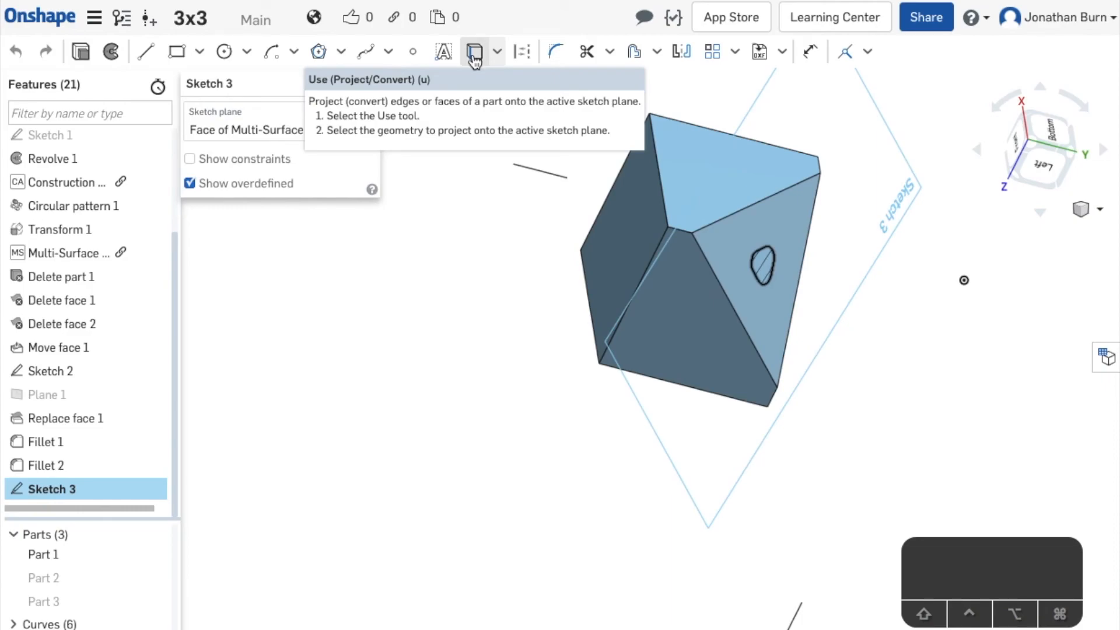
{"action": "left_click", "coordinate": [474, 54]}
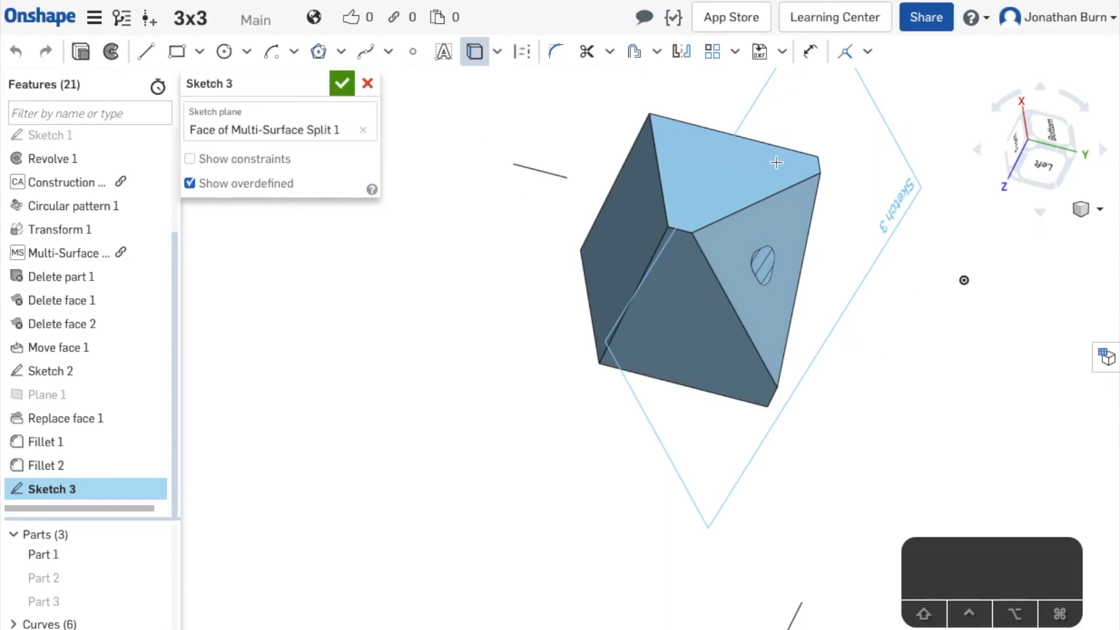
{"action": "left_click", "coordinate": [741, 214]}
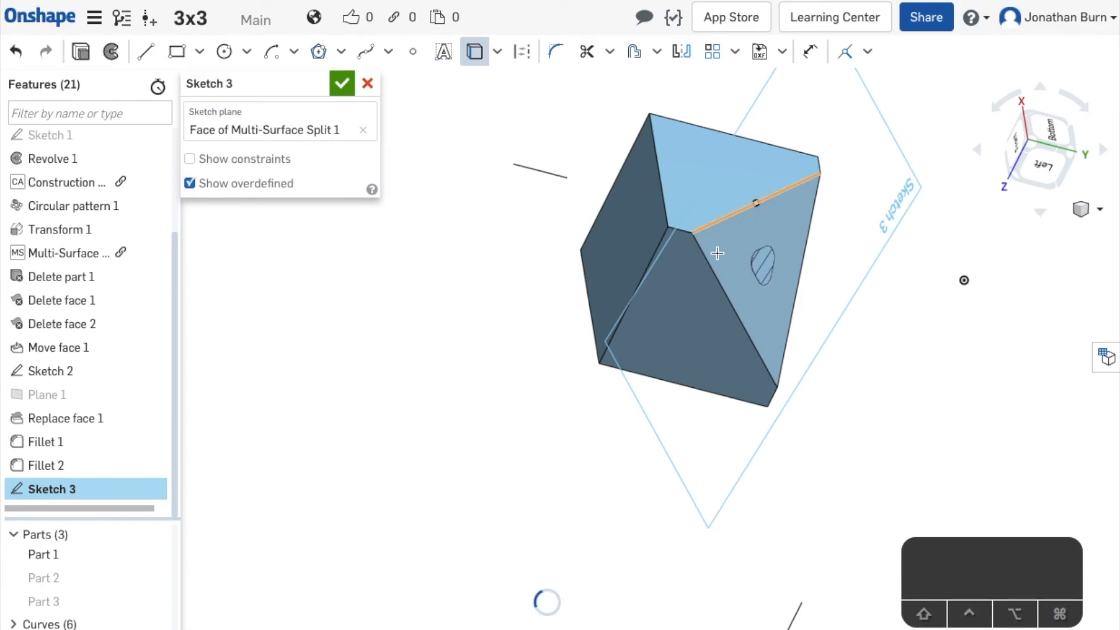
{"action": "left_click", "coordinate": [711, 262]}
{"action": "left_click", "coordinate": [814, 202]}
{"action": "mouse_move", "coordinate": [912, 300]}
{"action": "right_mouse_down"}
{"action": "mouse_move", "coordinate": [815, 297]}
{"action": "mouse_move", "coordinate": [817, 315]}
{"action": "mouse_move", "coordinate": [857, 313]}
{"action": "mouse_move", "coordinate": [855, 295]}
{"action": "mouse_move", "coordinate": [839, 312]}
{"action": "mouse_move", "coordinate": [913, 313]}
{"action": "mouse_move", "coordinate": [937, 330]}
{"action": "mouse_move", "coordinate": [930, 317]}
{"action": "mouse_move", "coordinate": [833, 321]}
{"action": "right_mouse_up"}
{"action": "key", "text": "n"}
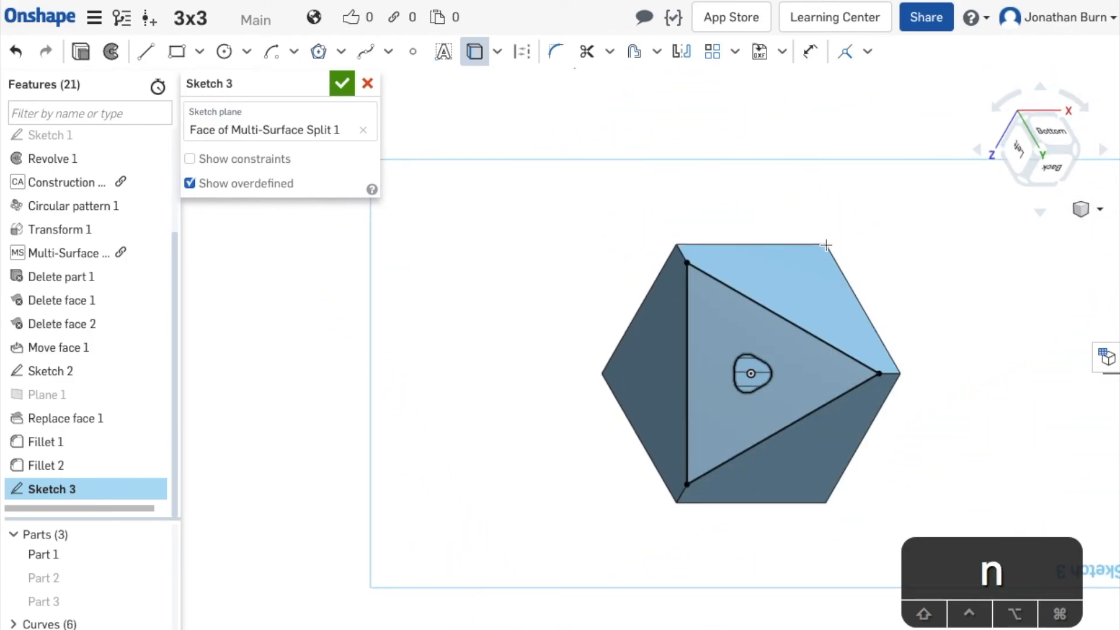
Step: Round all three corners of the projected triangle with 5 mm sketch fillets
{"action": "mouse_move", "coordinate": [917, 295]}
{"action": "right_mouse_down"}
{"action": "mouse_move", "coordinate": [846, 320]}
{"action": "mouse_move", "coordinate": [827, 257]}
{"action": "mouse_move", "coordinate": [857, 252]}
{"action": "right_mouse_up"}
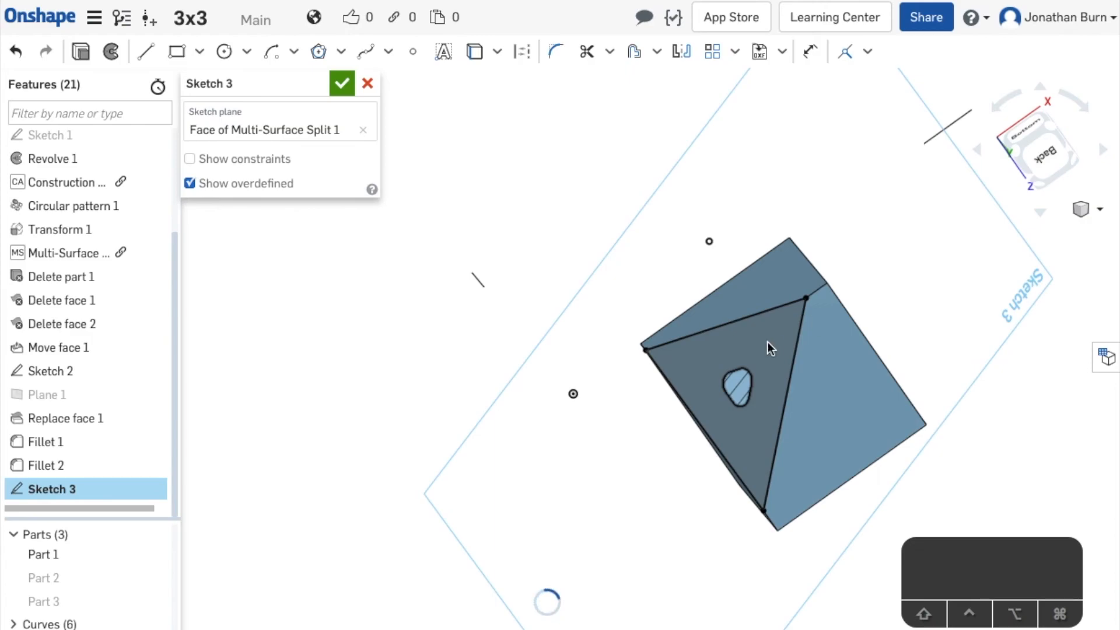
{"action": "right_click_drag", "start_coordinate": [596, 387], "coordinate": [628, 373]}
{"action": "key", "text": "n"}
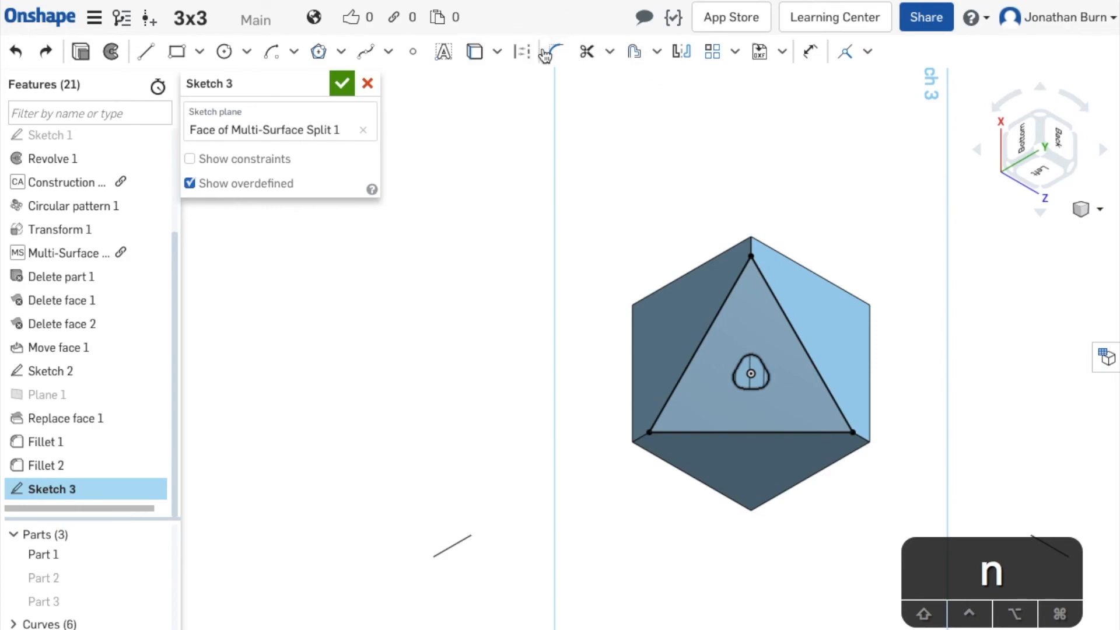
{"action": "left_click", "coordinate": [555, 51]}
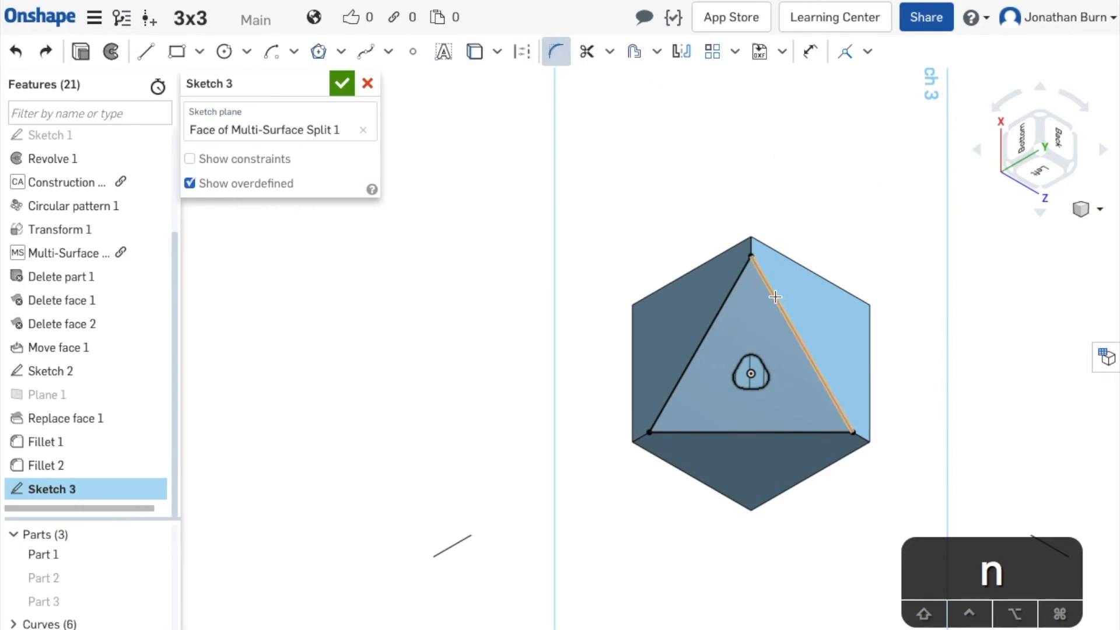
{"action": "left_click", "coordinate": [727, 293]}
{"action": "left_click", "coordinate": [769, 286]}
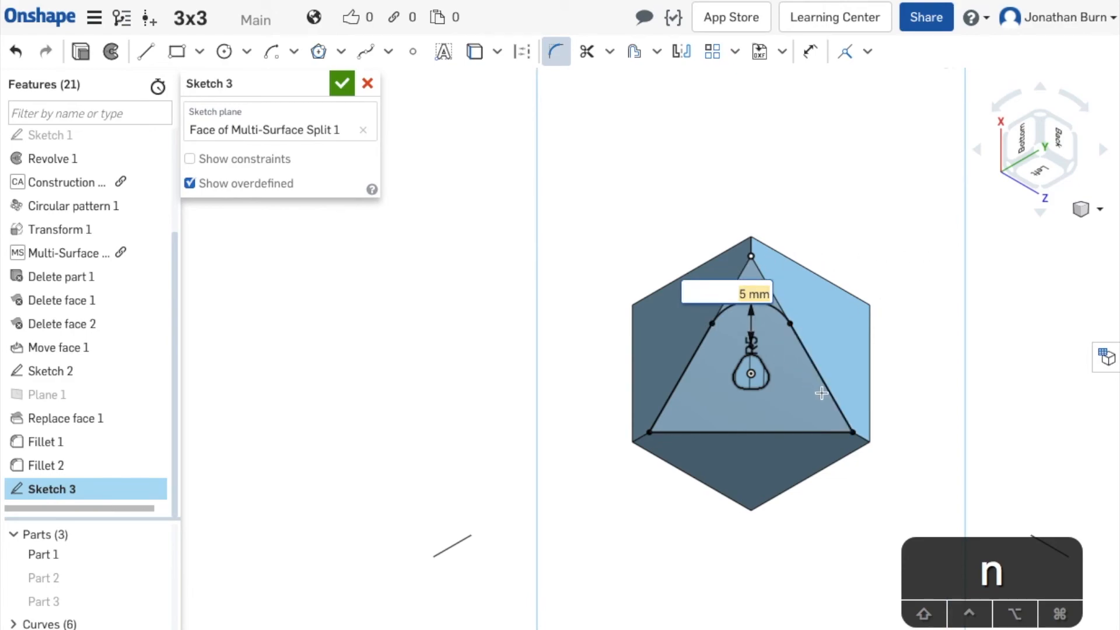
{"action": "left_click", "coordinate": [776, 432]}
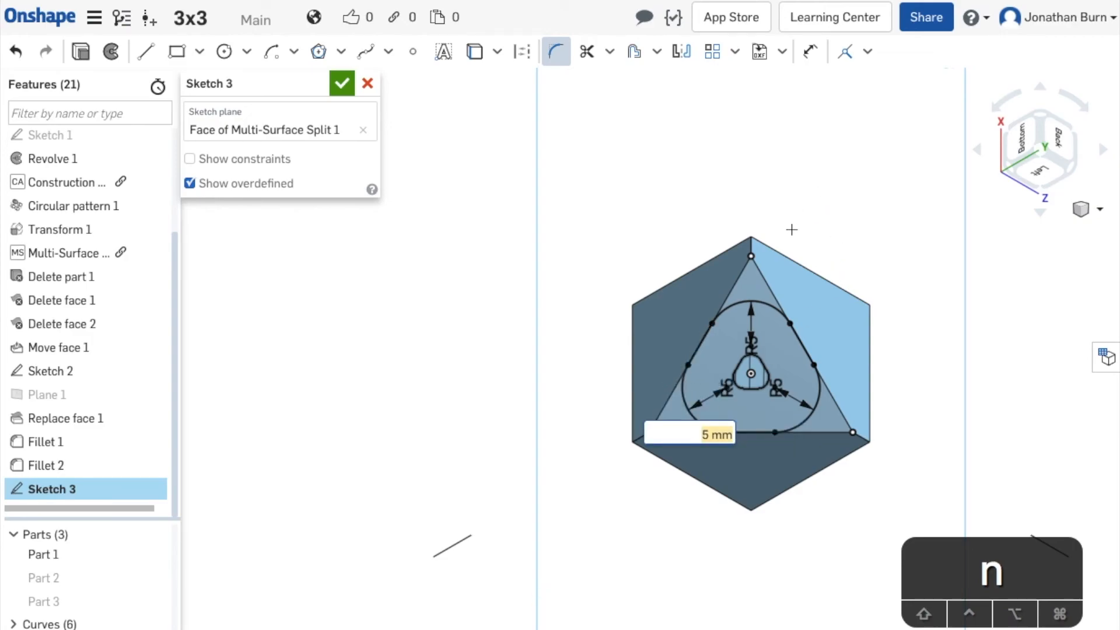
{"action": "key", "text": "Return"}
Step: Extrude Sketch 3 as a blind solid of 25 mm using the Intersect operation with Part 1 as merge scope
{"action": "mouse_move", "coordinate": [915, 236]}
{"action": "right_mouse_down"}
{"action": "mouse_move", "coordinate": [912, 292]}
{"action": "mouse_move", "coordinate": [862, 215]}
{"action": "mouse_move", "coordinate": [905, 245]}
{"action": "mouse_move", "coordinate": [895, 289]}
{"action": "mouse_move", "coordinate": [926, 230]}
{"action": "mouse_move", "coordinate": [627, 115]}
{"action": "right_mouse_up"}
{"action": "left_click", "coordinate": [82, 51]}
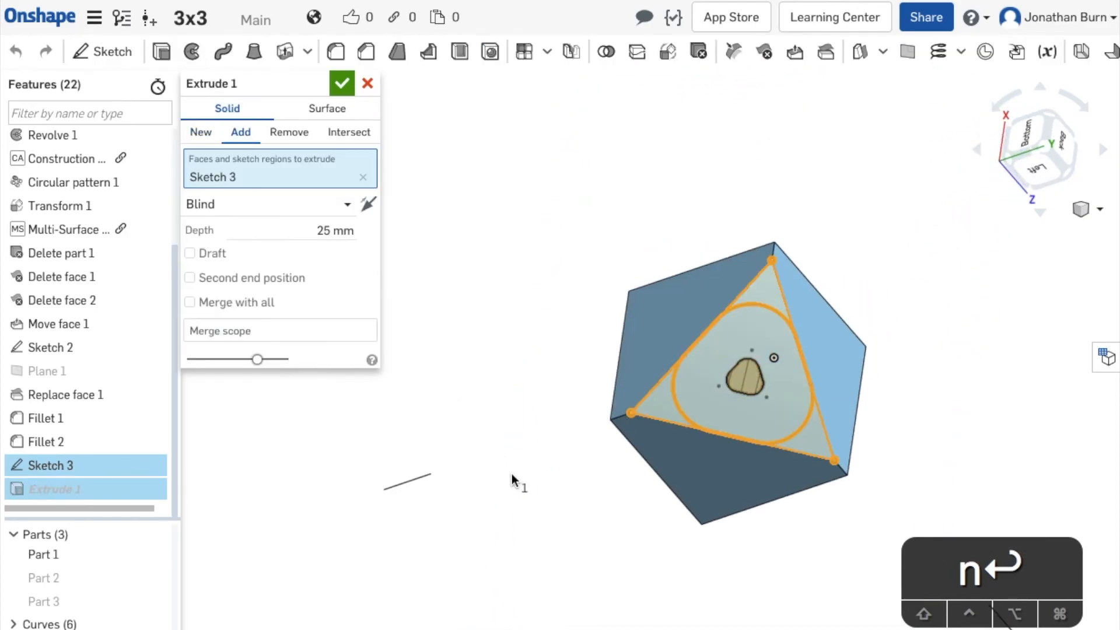
{"action": "right_click_drag", "start_coordinate": [925, 378], "coordinate": [922, 460]}
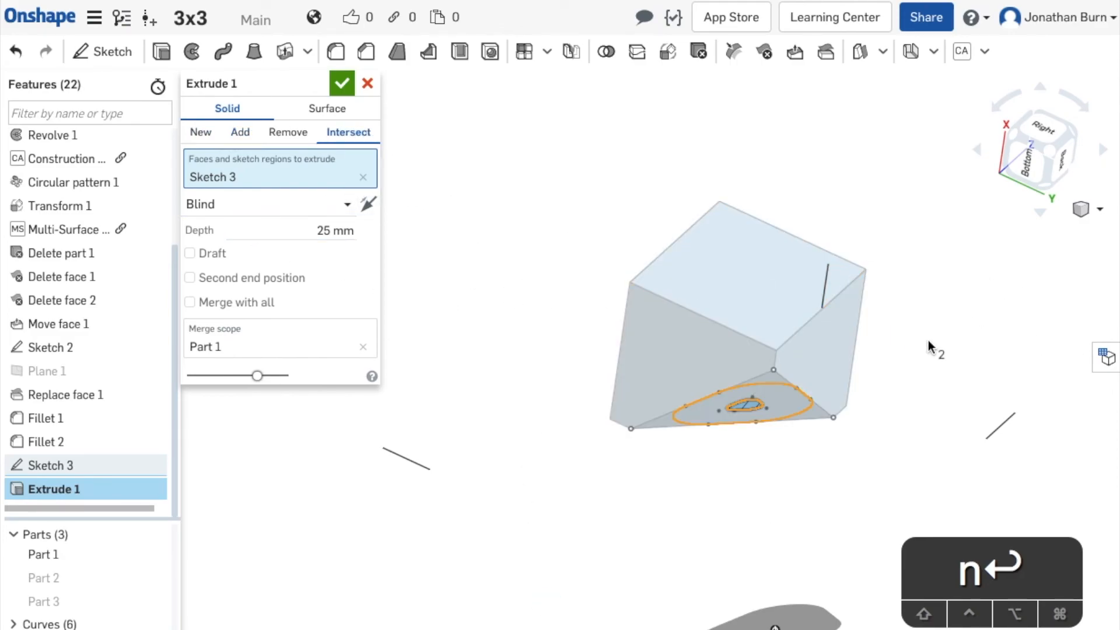
{"action": "scroll", "coordinate": [900, 453], "scroll_direction": "down", "scroll_amount": 2}
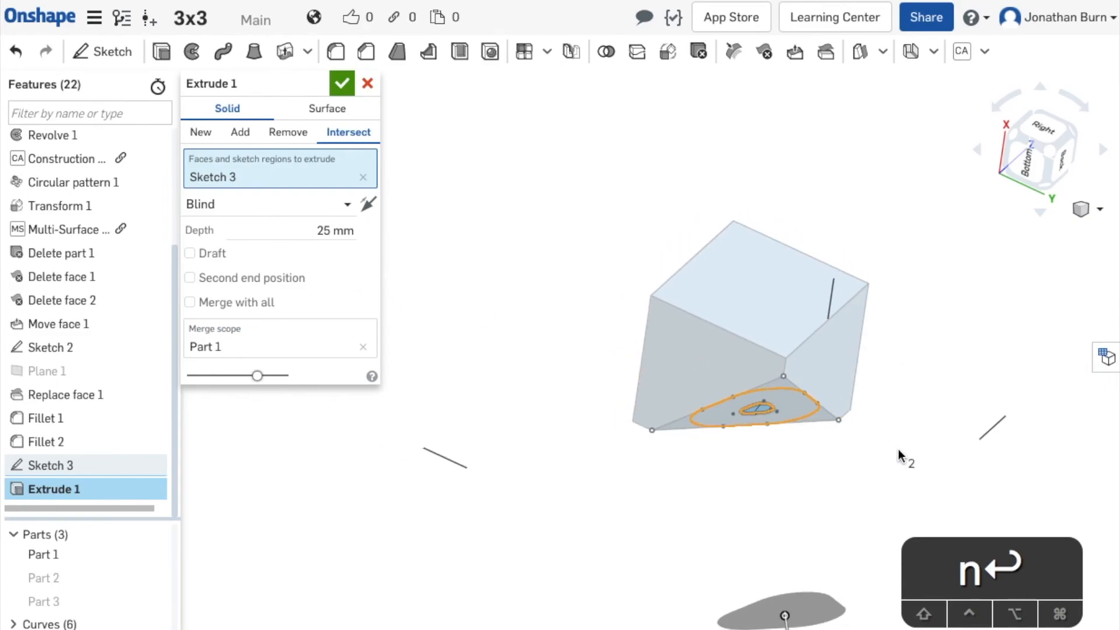
Step: Turn off the section view and reverse the extrude direction so it runs into the corner cube
{"action": "left_click", "coordinate": [1085, 214]}
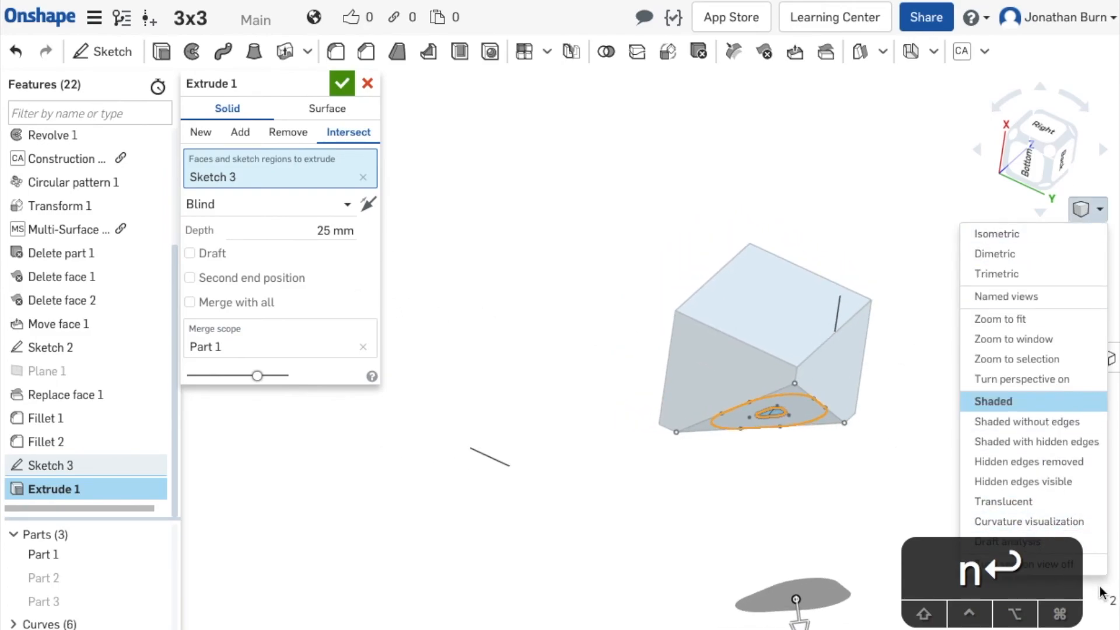
{"action": "left_click", "coordinate": [1090, 567]}
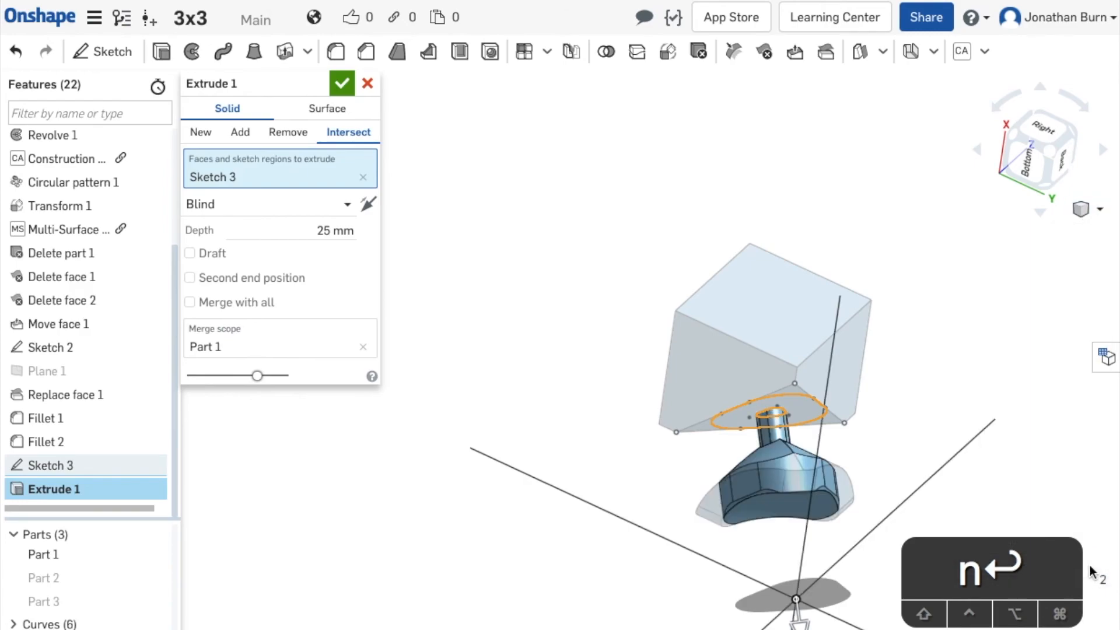
{"action": "right_click_drag", "start_coordinate": [856, 434], "coordinate": [828, 443]}
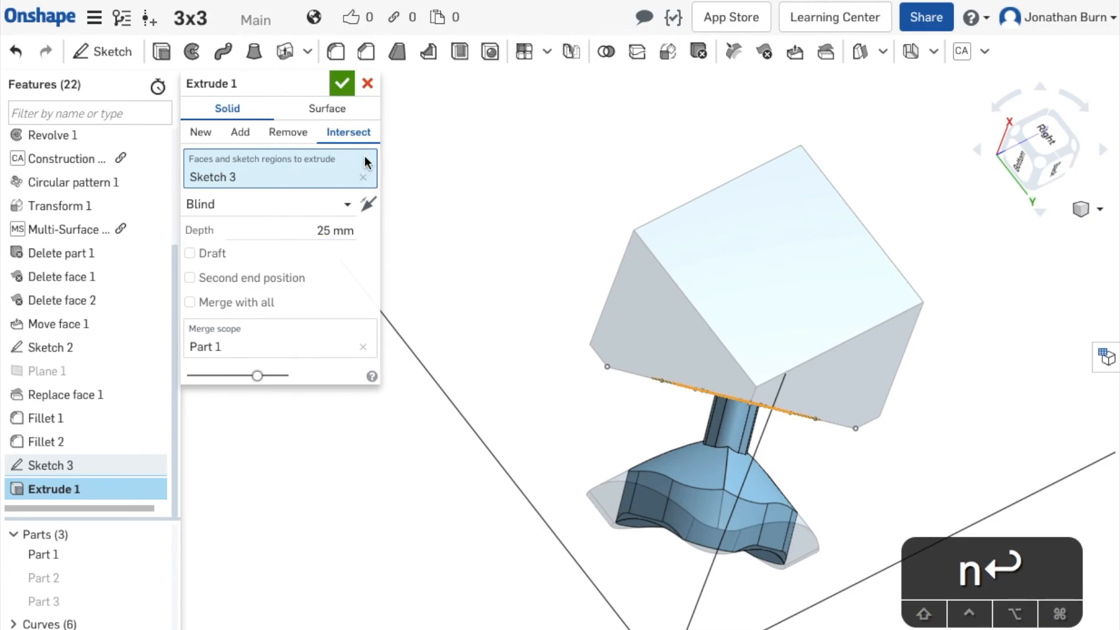
{"action": "left_click", "coordinate": [368, 205]}
{"action": "mouse_move", "coordinate": [1018, 266]}
{"action": "right_mouse_down"}
{"action": "mouse_move", "coordinate": [966, 320]}
{"action": "mouse_move", "coordinate": [988, 333]}
{"action": "mouse_move", "coordinate": [1018, 261]}
{"action": "mouse_move", "coordinate": [927, 260]}
{"action": "right_mouse_up"}
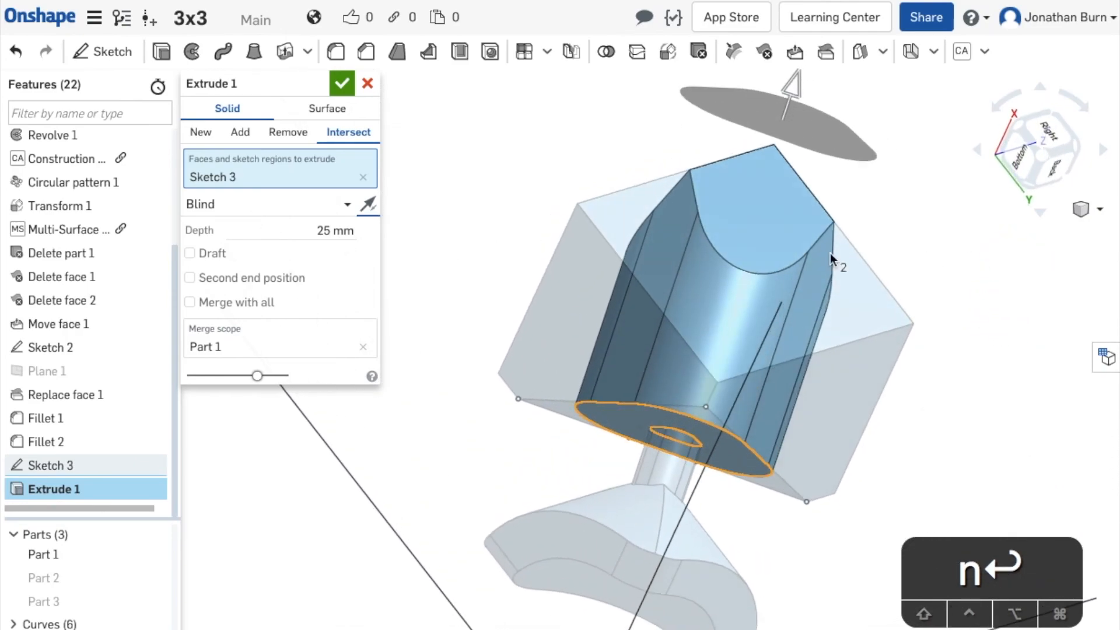
Step: Enable draft on the intersecting extrude and set its angle to 30 degrees
{"action": "left_click", "coordinate": [189, 253]}
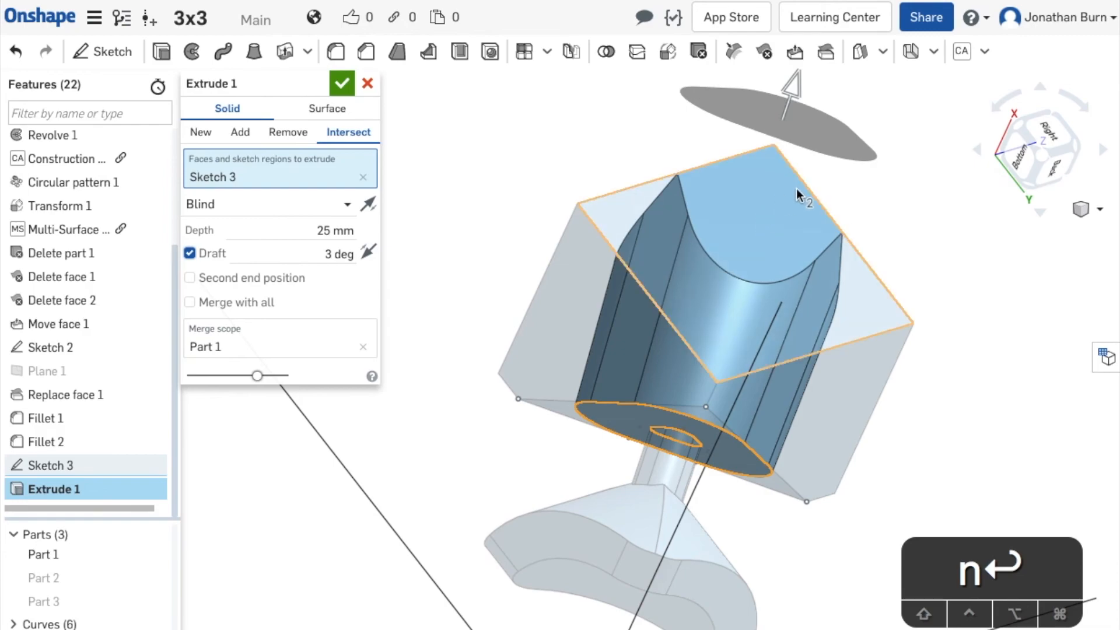
{"action": "left_click", "coordinate": [327, 254]}
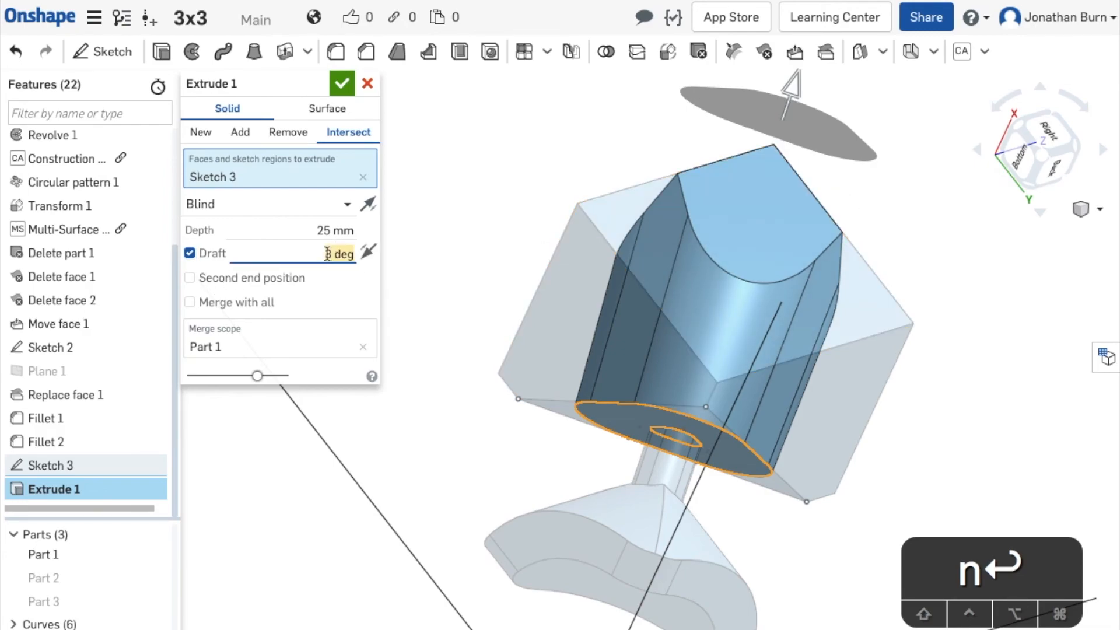
{"action": "type", "text": "30"}
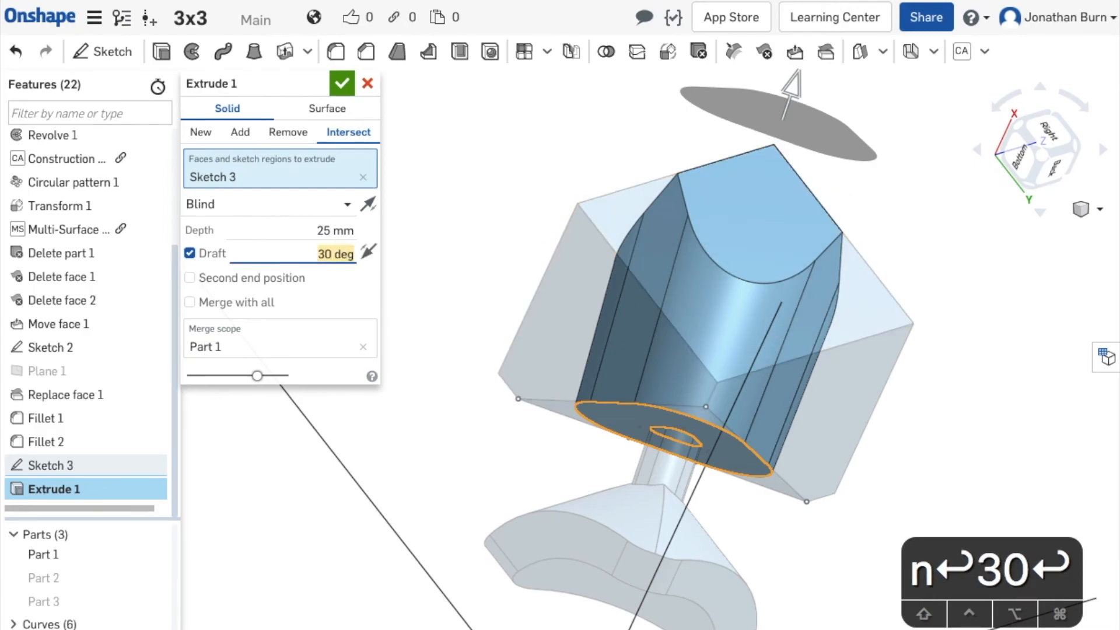
Step: Try draft angles of 45 and 35 degrees on the intersecting extrude
{"action": "key", "text": "Return"}
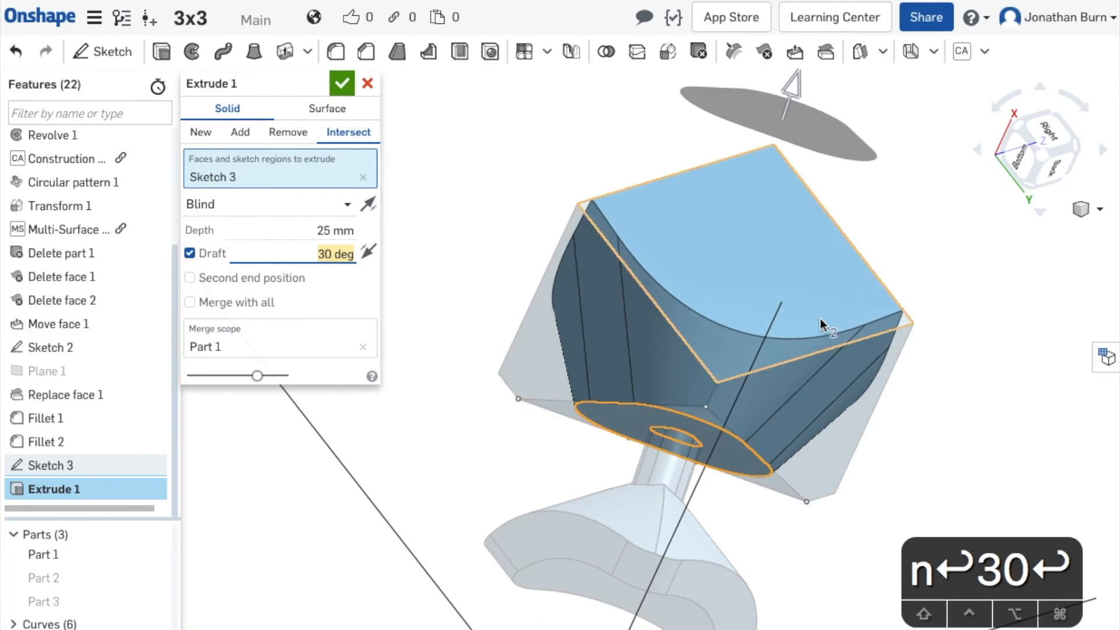
{"action": "mouse_move", "coordinate": [963, 416]}
{"action": "right_mouse_down"}
{"action": "mouse_move", "coordinate": [923, 443]}
{"action": "mouse_move", "coordinate": [962, 475]}
{"action": "mouse_move", "coordinate": [1010, 359]}
{"action": "mouse_move", "coordinate": [960, 405]}
{"action": "right_mouse_up"}
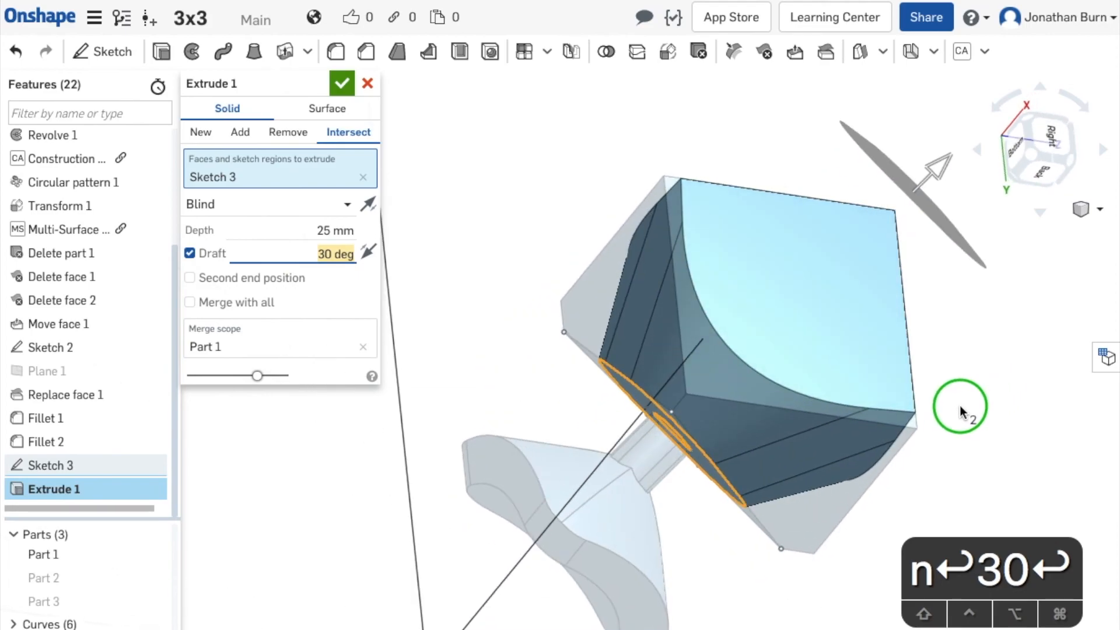
{"action": "type", "text": "45"}
{"action": "key", "text": "Return"}
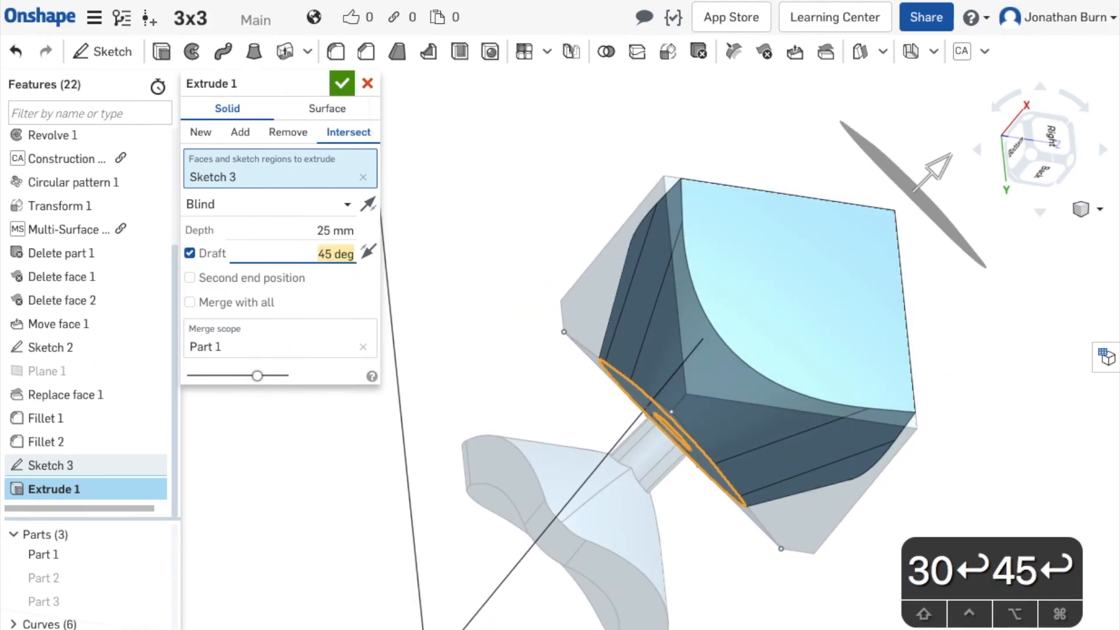
{"action": "mouse_move", "coordinate": [1052, 481]}
{"action": "right_mouse_down"}
{"action": "mouse_move", "coordinate": [1067, 412]}
{"action": "mouse_move", "coordinate": [1050, 484]}
{"action": "right_mouse_up"}
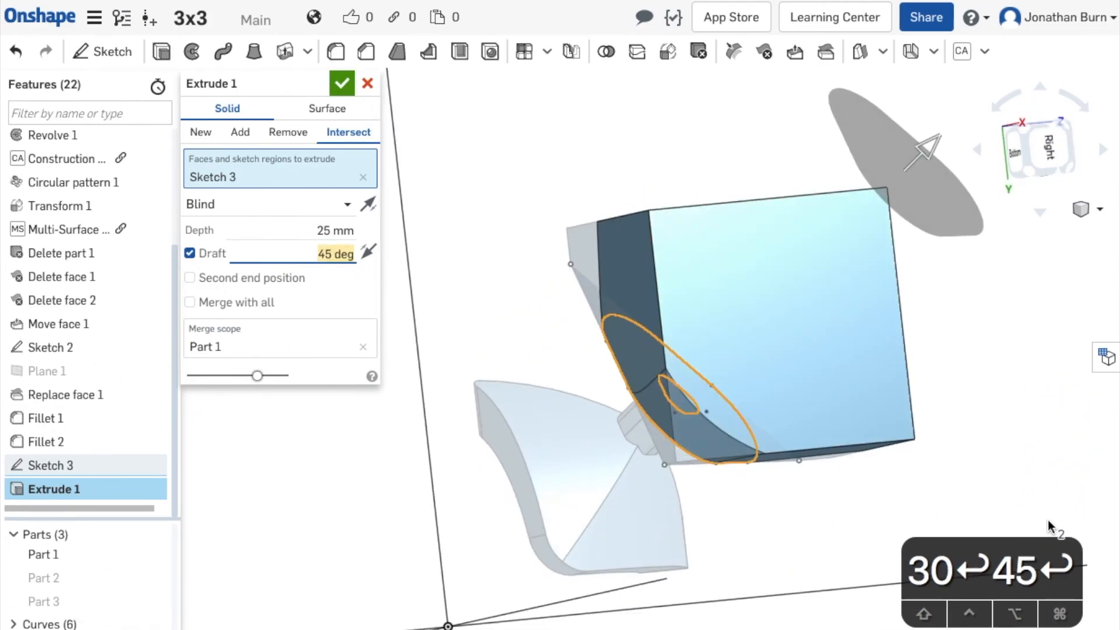
{"action": "type", "text": "35"}
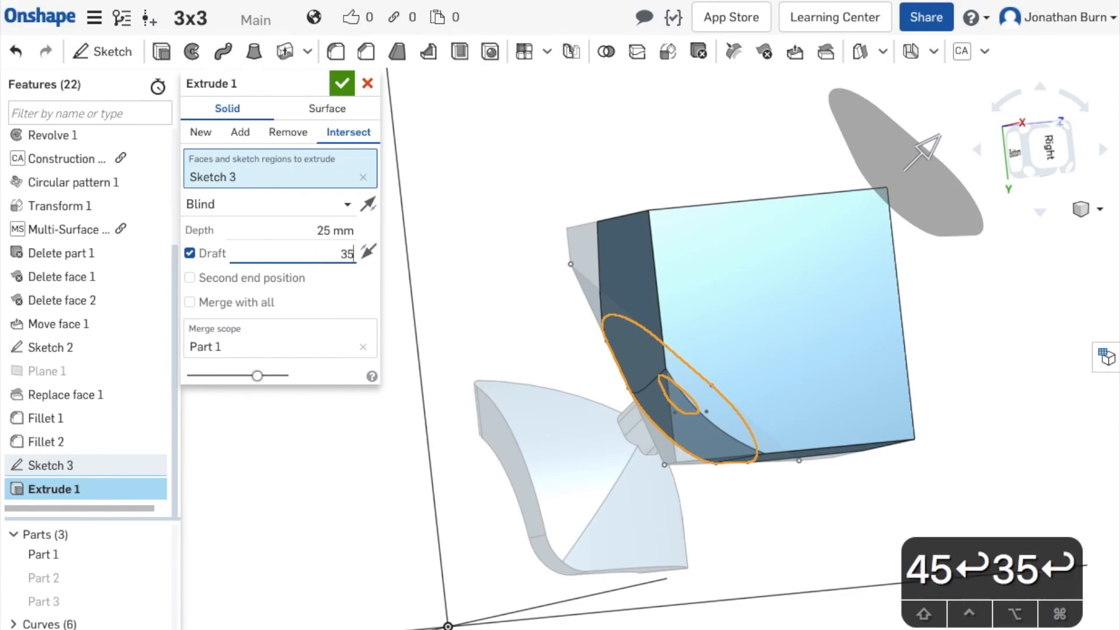
{"action": "key", "text": "Return"}
{"action": "right_click_drag", "start_coordinate": [1035, 471], "coordinate": [961, 394]}
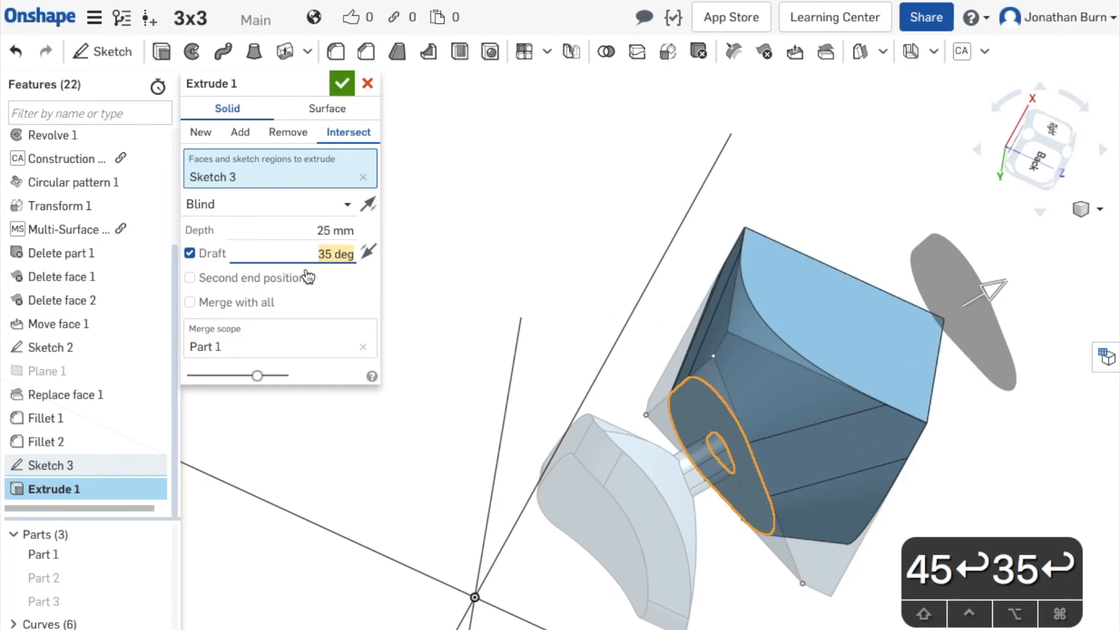
Step: Set the draft angle of the intersecting extrude to 40 degrees and inspect the tapered corner
{"action": "type", "text": "40"}
{"action": "key", "text": "Return"}
{"action": "mouse_move", "coordinate": [866, 401]}
{"action": "right_mouse_down"}
{"action": "mouse_move", "coordinate": [908, 367]}
{"action": "mouse_move", "coordinate": [915, 445]}
{"action": "mouse_move", "coordinate": [960, 431]}
{"action": "mouse_move", "coordinate": [914, 382]}
{"action": "mouse_move", "coordinate": [867, 418]}
{"action": "right_mouse_up"}
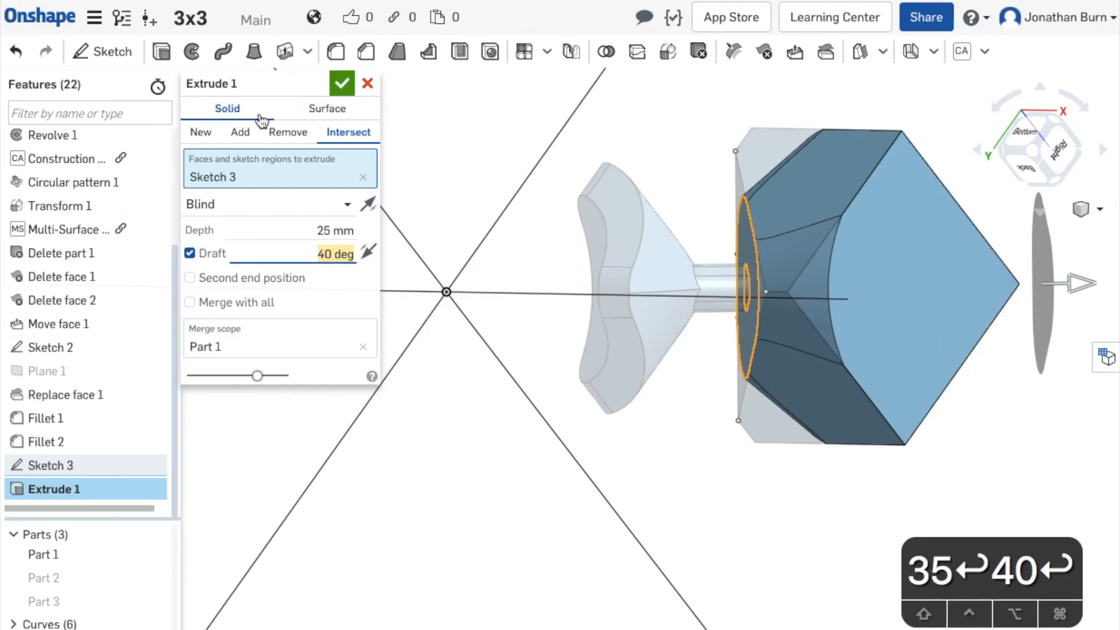
Step: Preview the drafted extrude as a new body and return it to the Intersect operation
{"action": "left_click", "coordinate": [193, 140]}
{"action": "right_click_drag", "start_coordinate": [547, 602], "coordinate": [437, 522]}
{"action": "right_click_drag", "start_coordinate": [583, 555], "coordinate": [560, 449]}
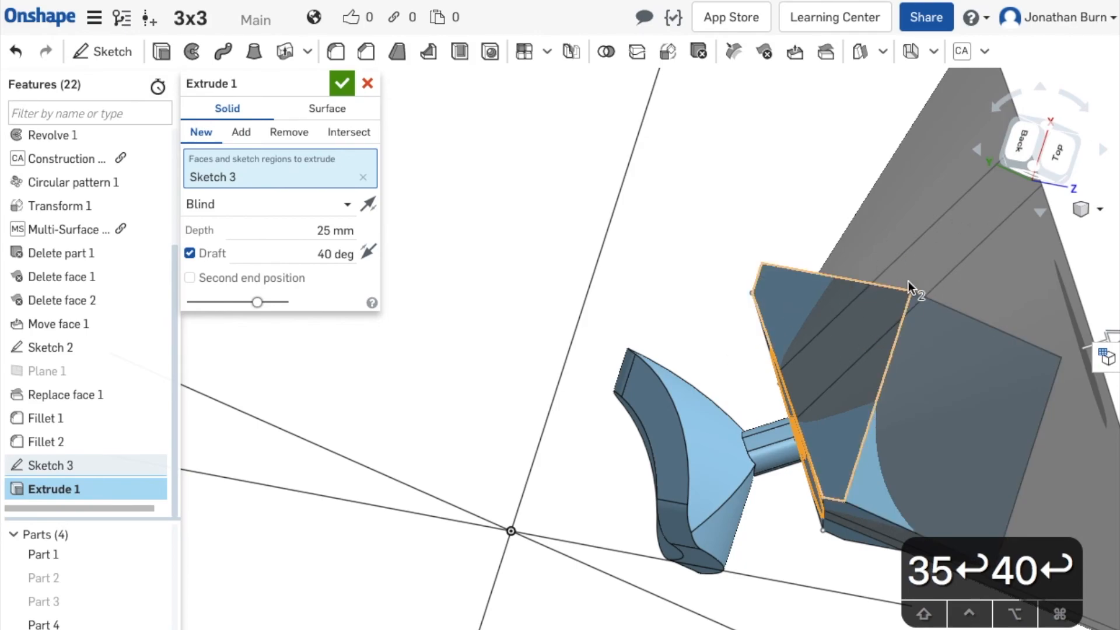
{"action": "right_click_drag", "start_coordinate": [835, 325], "coordinate": [857, 351]}
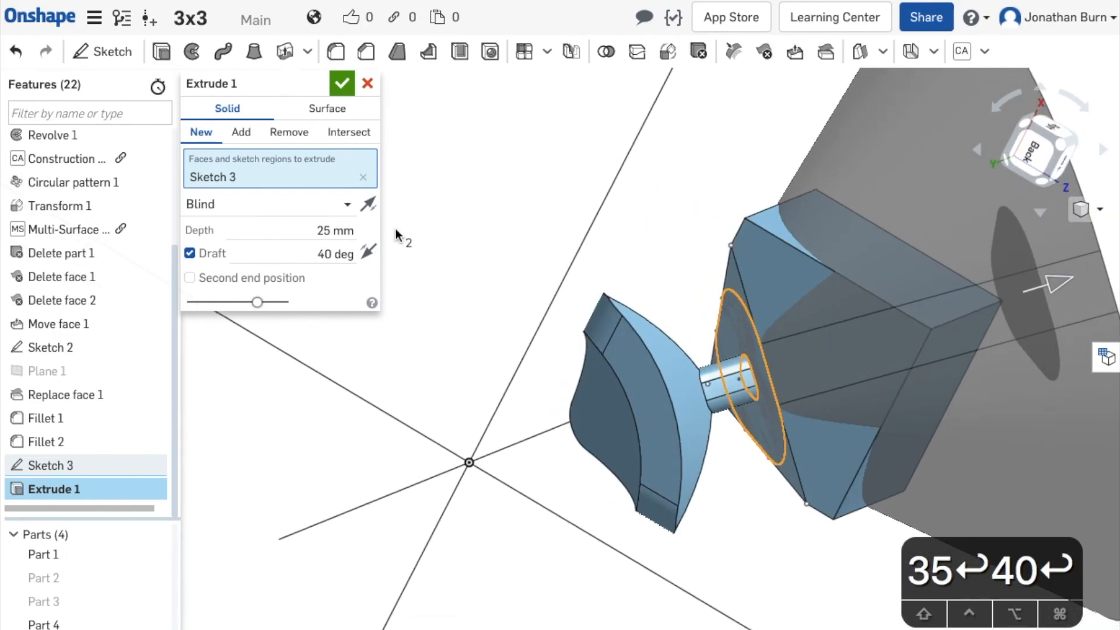
{"action": "left_click", "coordinate": [348, 133]}
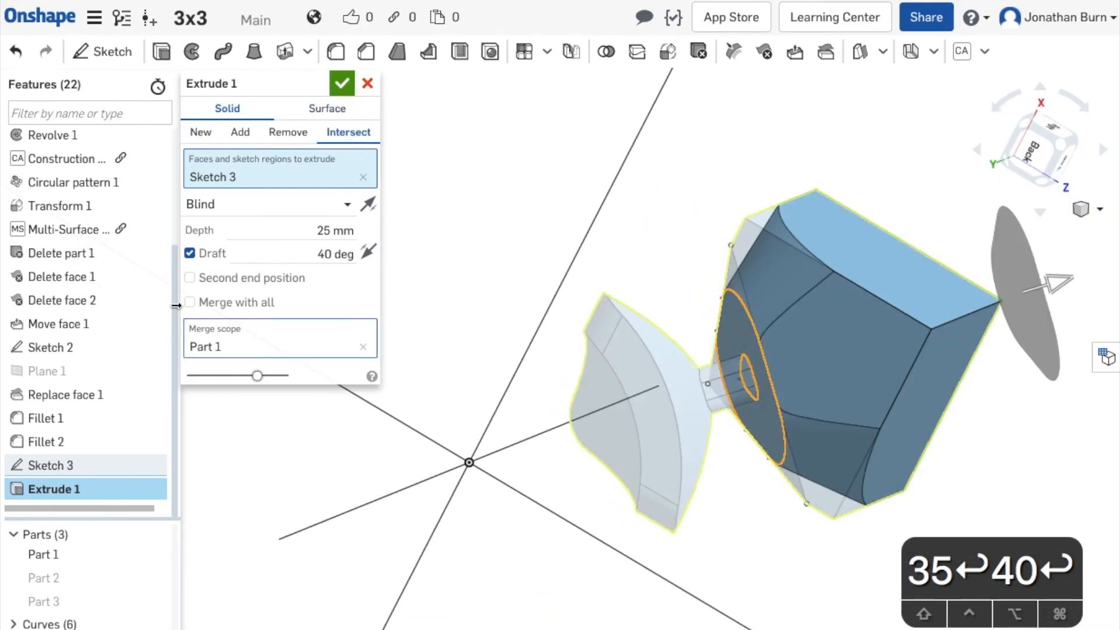
Step: Add a blind second end position to the extrude, keeping the 25 mm depth and setting its draft to 60 degrees
{"action": "left_click", "coordinate": [190, 278]}
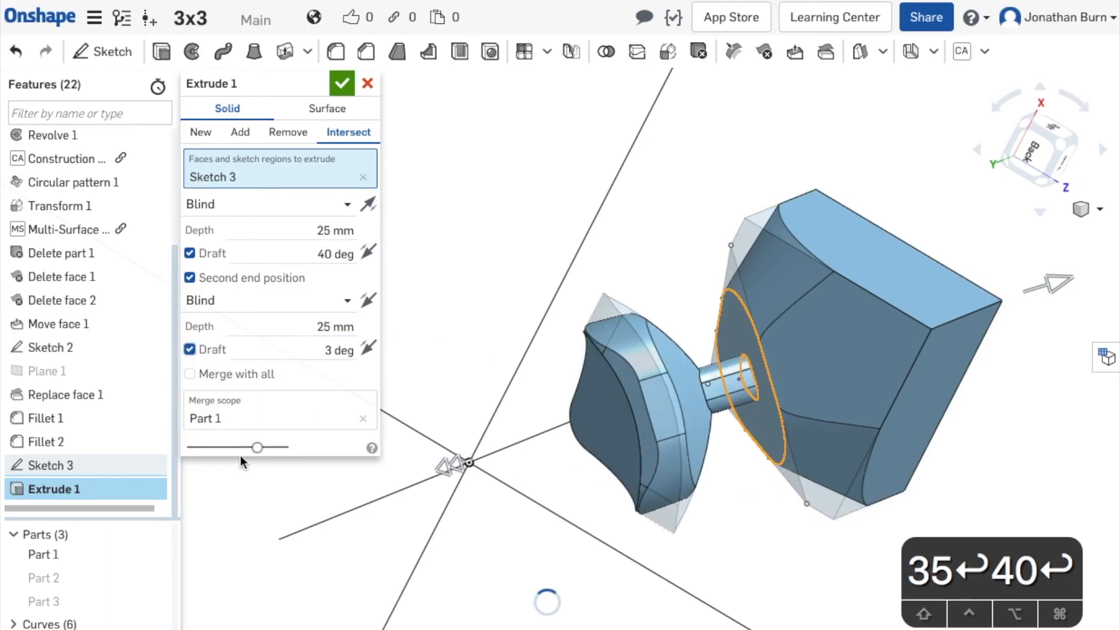
{"action": "left_click", "coordinate": [332, 352]}
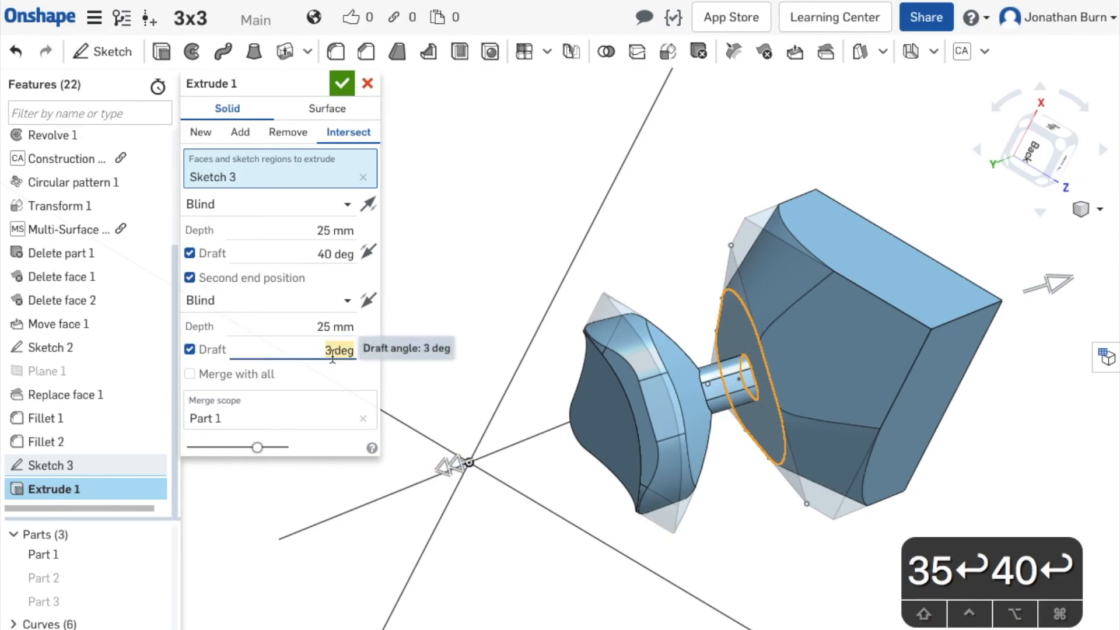
{"action": "type", "text": "60"}
{"action": "key", "text": "Return"}
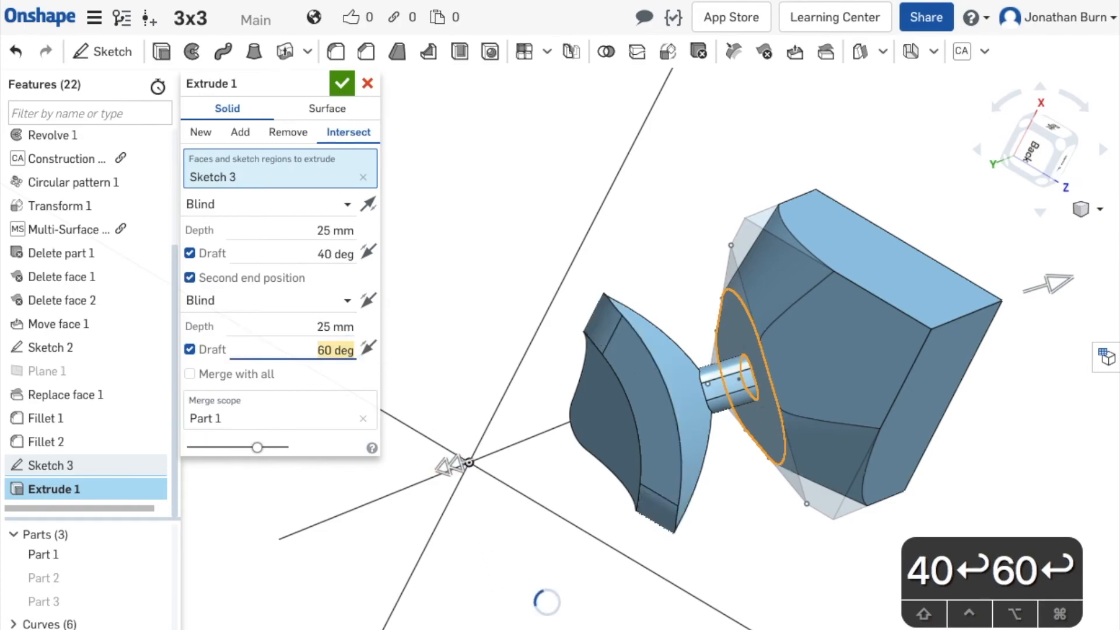
{"action": "right_click_drag", "start_coordinate": [659, 442], "coordinate": [702, 501]}
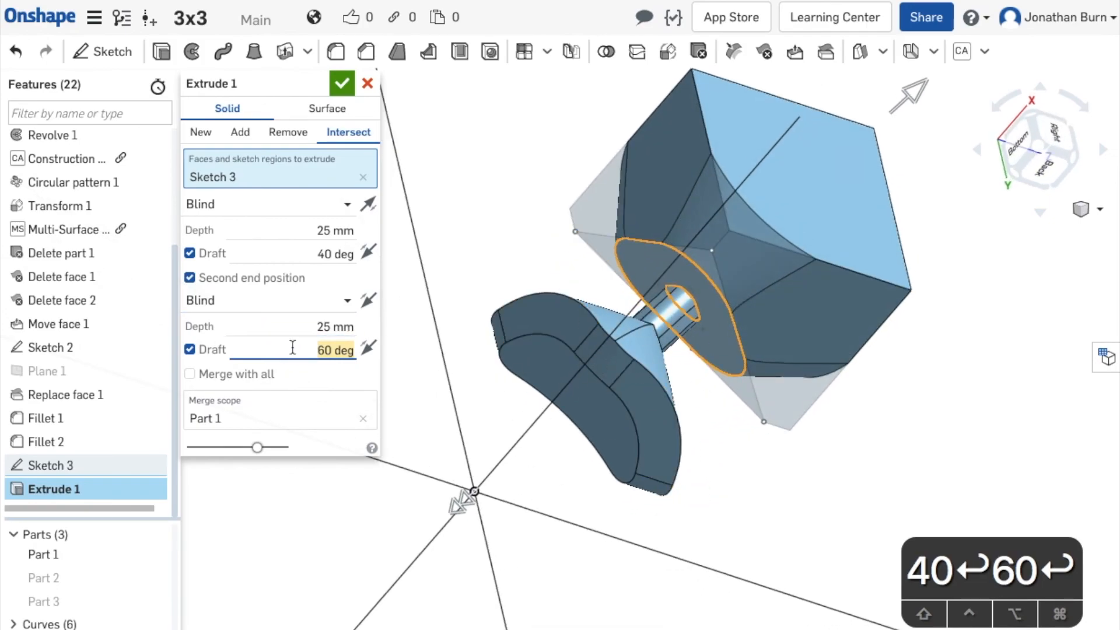
Step: Preview the two-sided extrude as a new body, restore the Intersect operation and accept the feature
{"action": "left_click", "coordinate": [213, 139]}
{"action": "right_click_drag", "start_coordinate": [934, 449], "coordinate": [586, 396]}
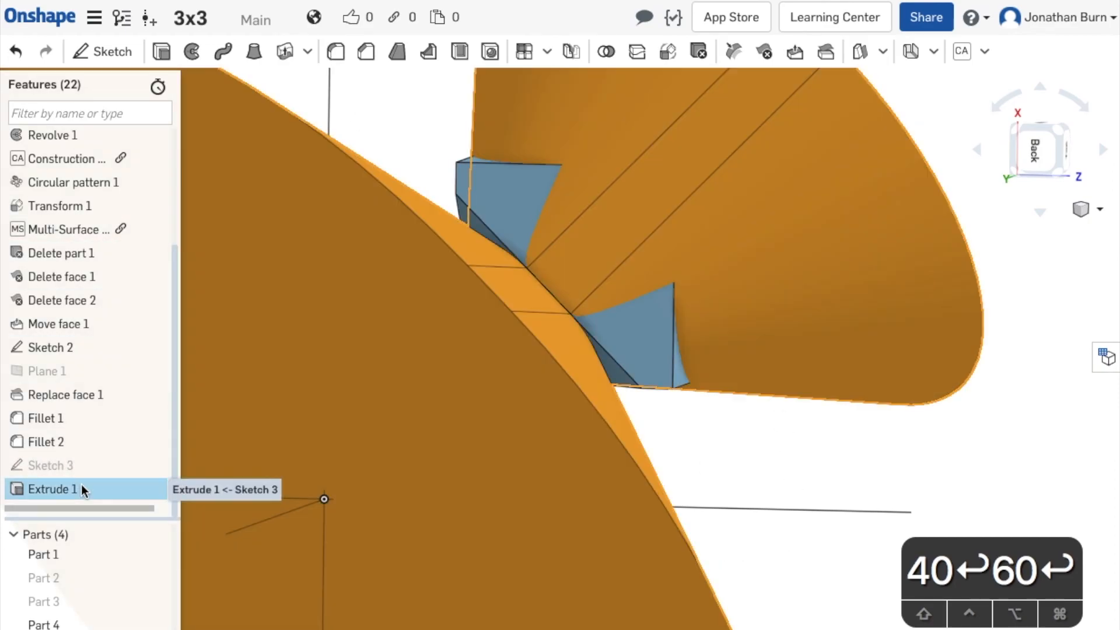
{"action": "double_click", "coordinate": [82, 489]}
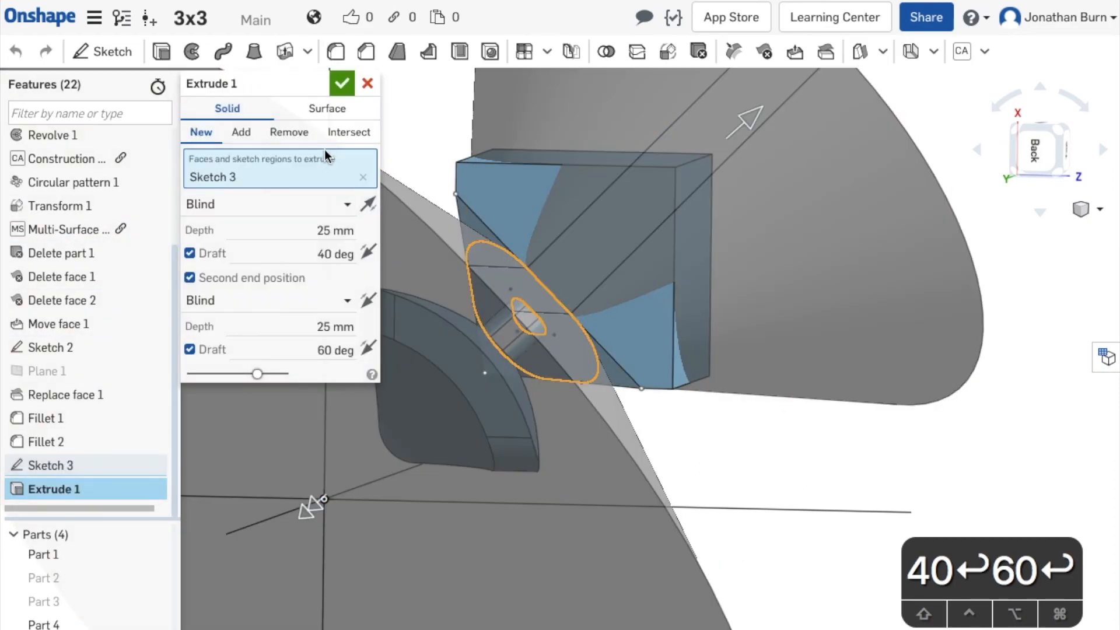
{"action": "left_click", "coordinate": [349, 133]}
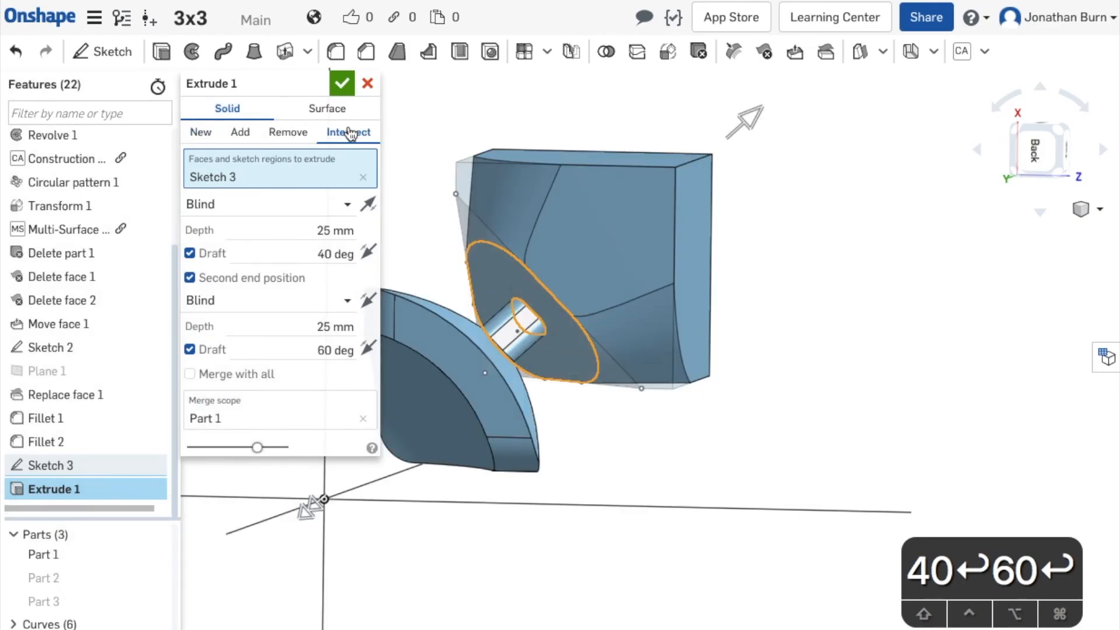
{"action": "left_click", "coordinate": [341, 84]}
{"action": "mouse_move", "coordinate": [930, 383]}
{"action": "right_mouse_down"}
{"action": "mouse_move", "coordinate": [912, 440]}
{"action": "mouse_move", "coordinate": [913, 330]}
{"action": "mouse_move", "coordinate": [915, 375]}
{"action": "right_mouse_up"}
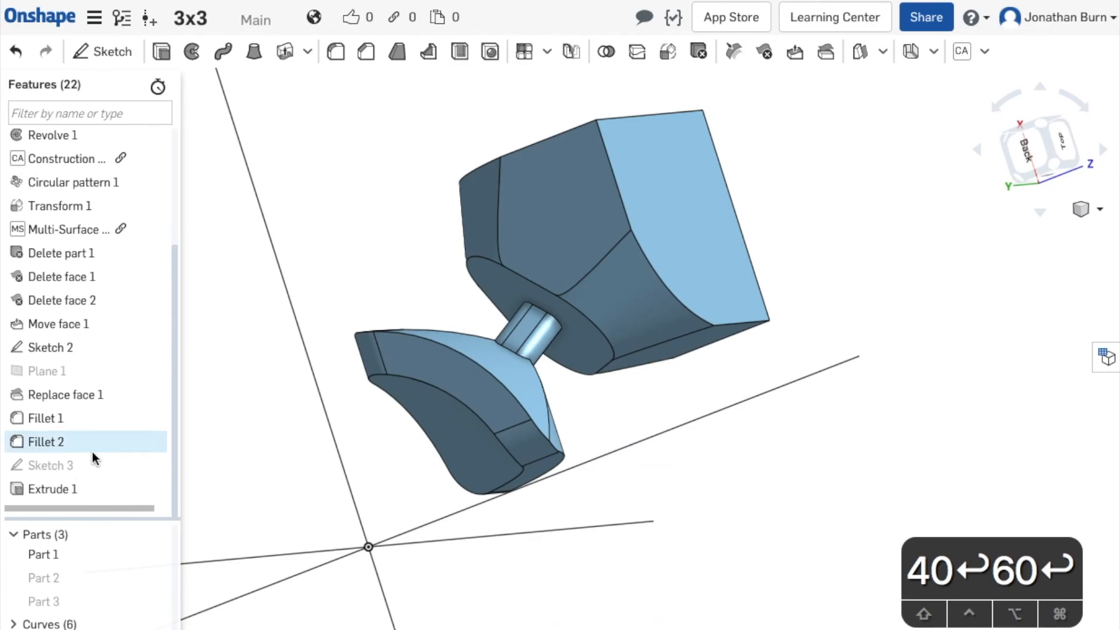
Step: Suppress the Extrude 1 feature
{"action": "right_click", "coordinate": [55, 489]}
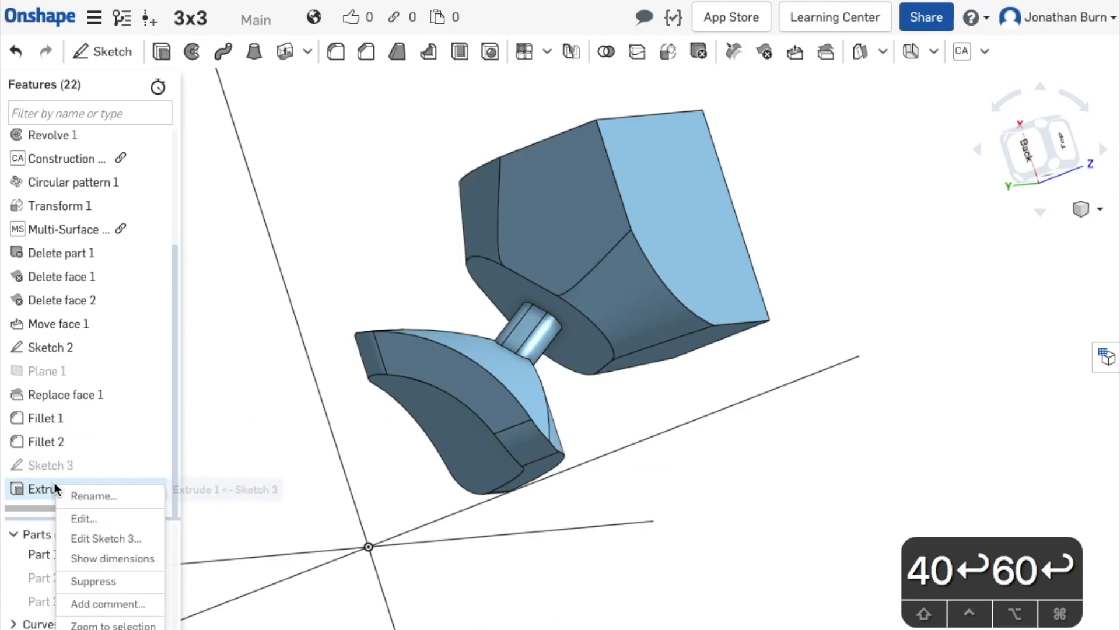
{"action": "left_click", "coordinate": [131, 588]}
{"action": "mouse_move", "coordinate": [847, 305]}
{"action": "right_mouse_down"}
{"action": "mouse_move", "coordinate": [843, 318]}
{"action": "mouse_move", "coordinate": [849, 292]}
{"action": "mouse_move", "coordinate": [832, 308]}
{"action": "right_mouse_up"}
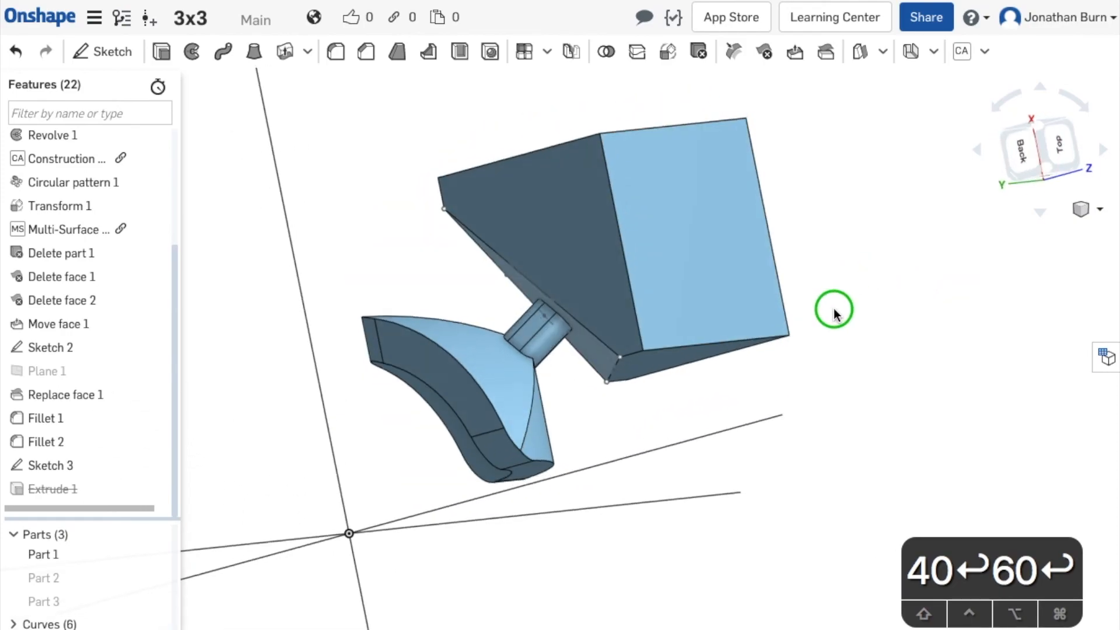
Step: Fillet the three short corner edges around the cube's flat inner face with a 5 mm radius
{"action": "left_click", "coordinate": [336, 57]}
{"action": "left_click", "coordinate": [628, 349]}
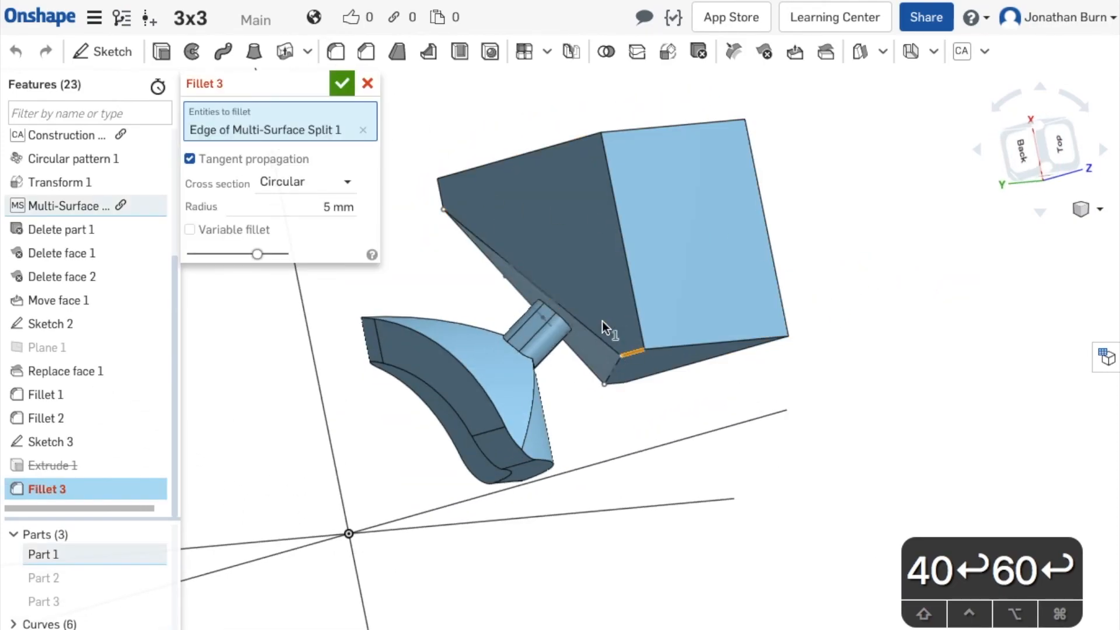
{"action": "left_click", "coordinate": [442, 193]}
{"action": "right_click_drag", "start_coordinate": [791, 345], "coordinate": [789, 179]}
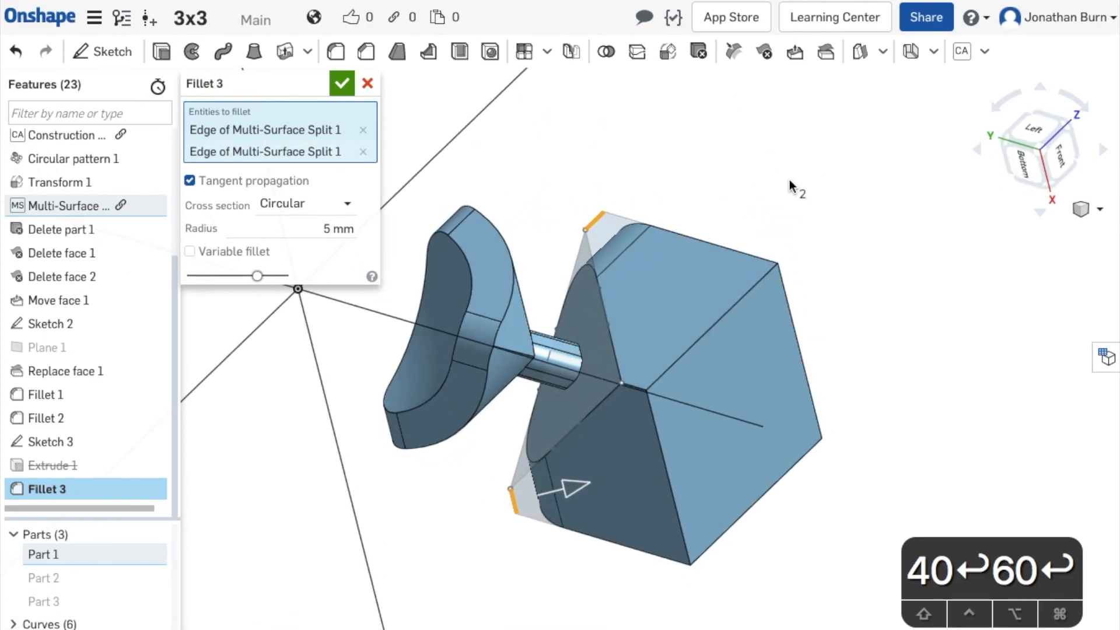
{"action": "left_click", "coordinate": [628, 387]}
{"action": "right_click_drag", "start_coordinate": [810, 216], "coordinate": [808, 261]}
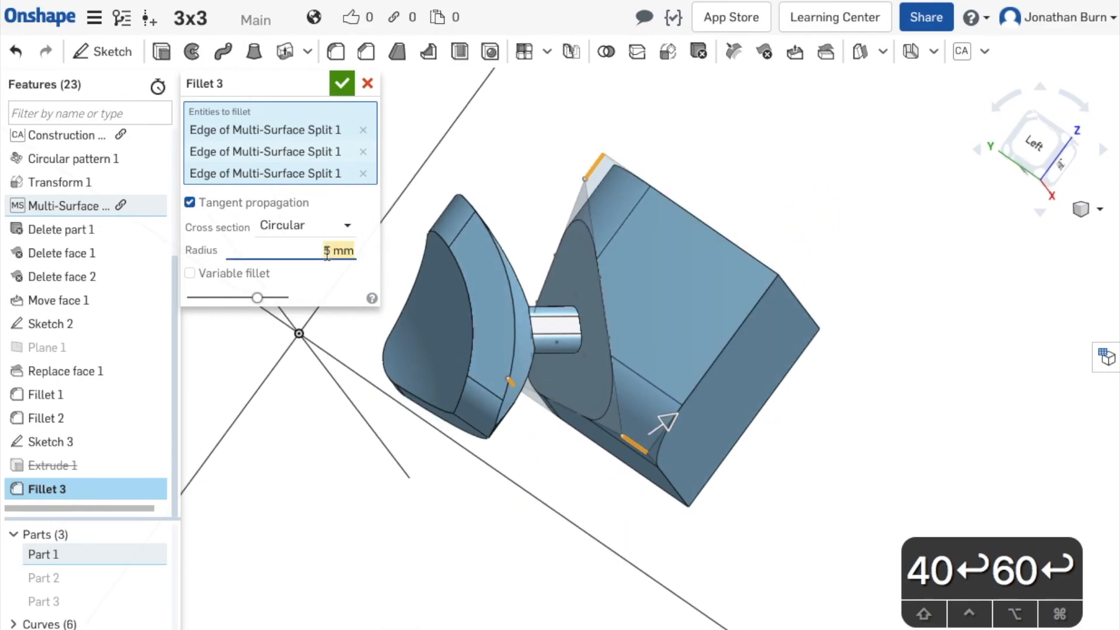
Step: Try a 7 mm radius on the three-edge corner fillet
{"action": "key", "text": "Right"}
{"action": "key", "text": "Left"}
{"action": "key", "text": "Left"}
{"action": "key", "text": "Left"}
{"action": "key", "text": "BackSpace"}
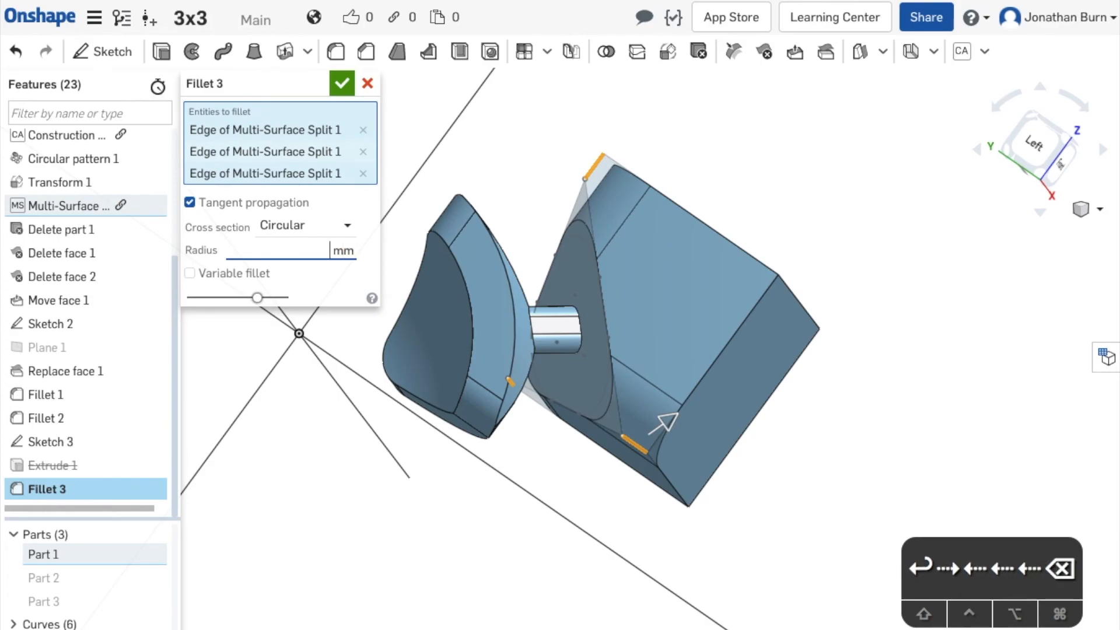
{"action": "type", "text": "7"}
{"action": "key", "text": "Return"}
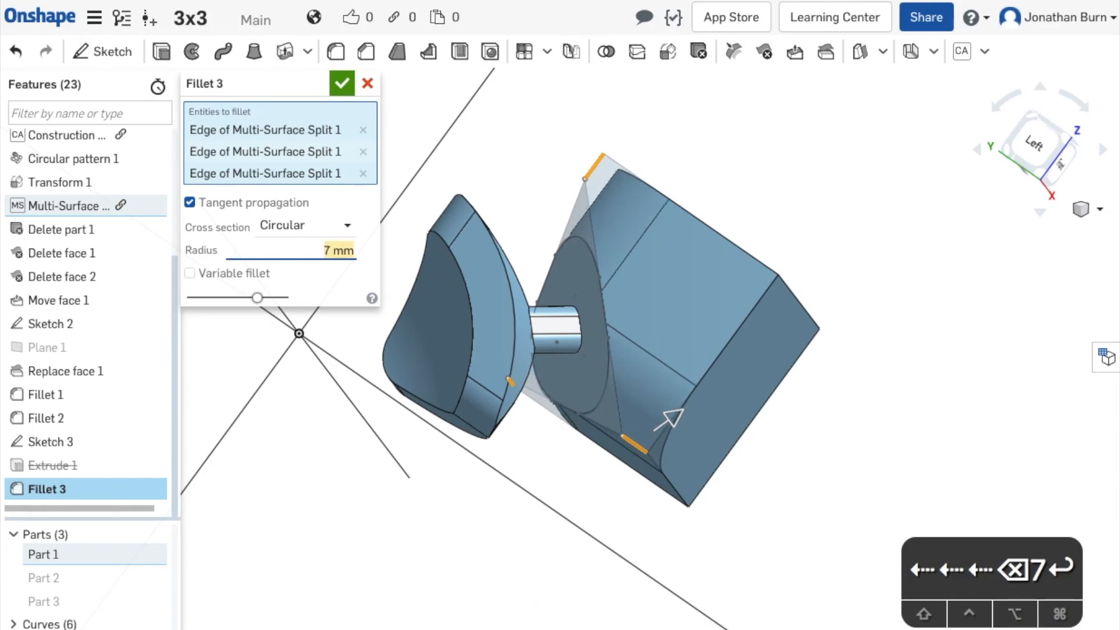
{"action": "right_click_drag", "start_coordinate": [933, 326], "coordinate": [963, 327]}
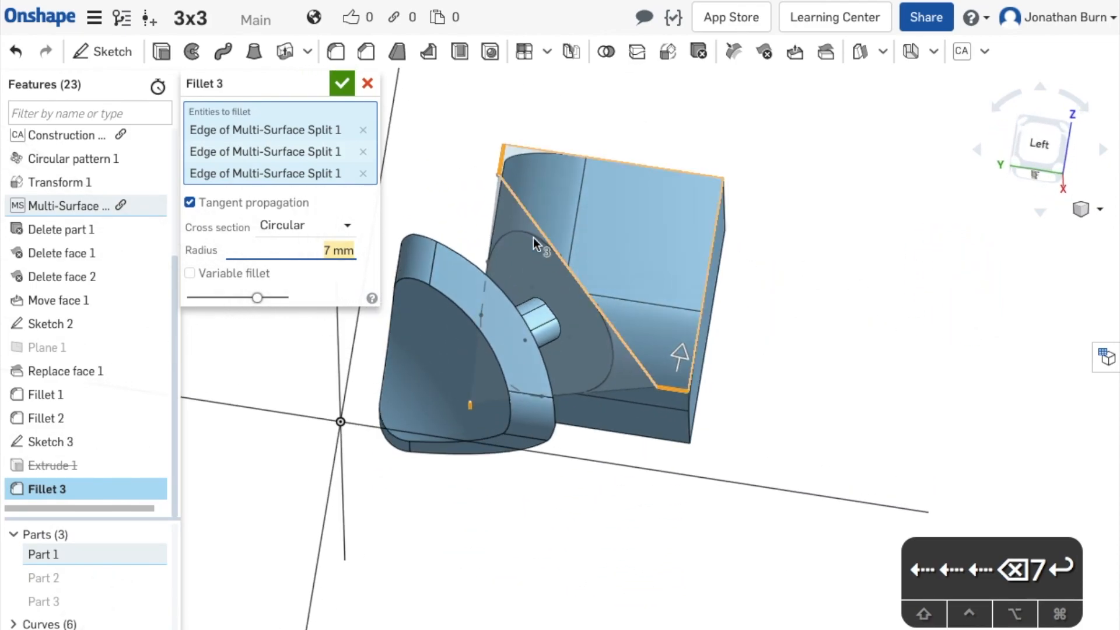
Step: Set the radius of the three-edge corner fillet to 8 mm
{"action": "type", "text": "8"}
{"action": "key", "text": "Return"}
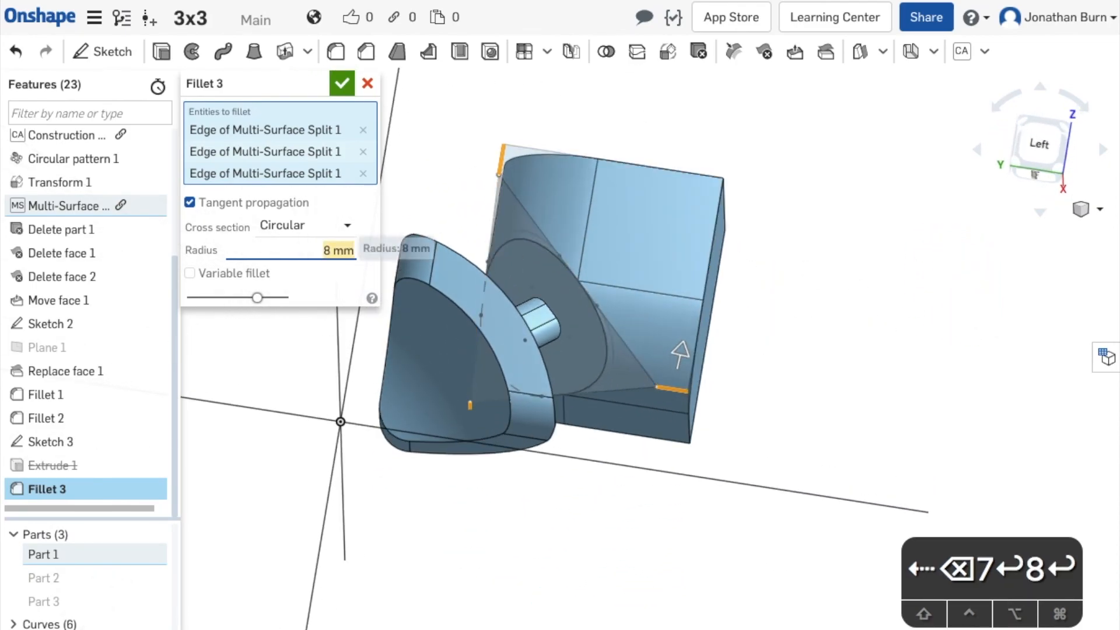
{"action": "right_click_drag", "start_coordinate": [821, 327], "coordinate": [776, 325]}
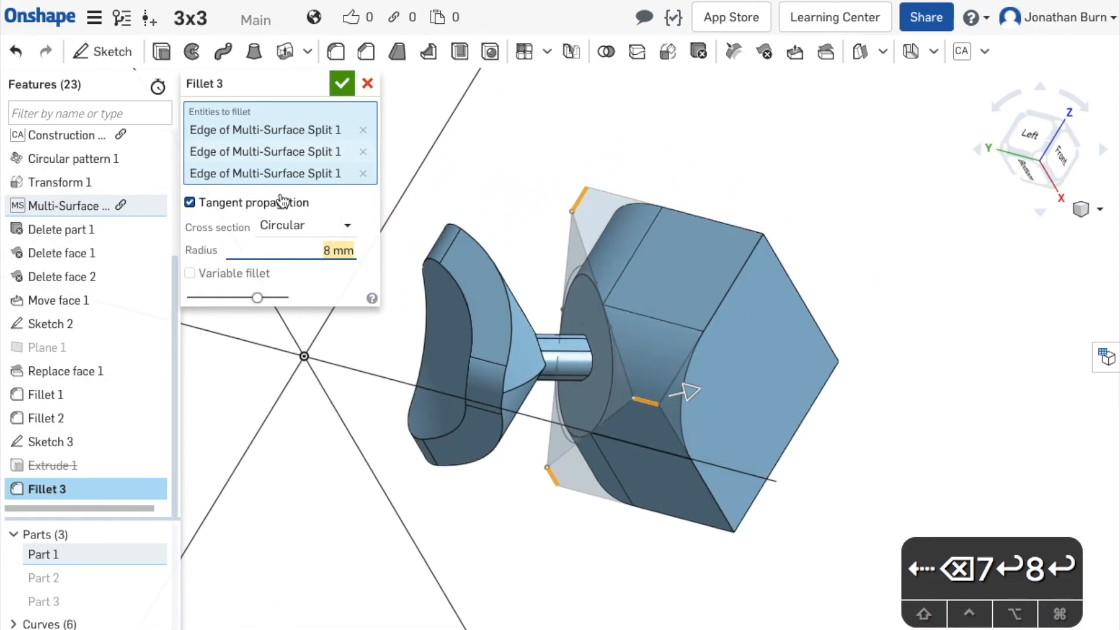
Step: Turn on the variable fillet option for the corner fillet
{"action": "left_click", "coordinate": [190, 274]}
{"action": "right_click_drag", "start_coordinate": [927, 374], "coordinate": [949, 406]}
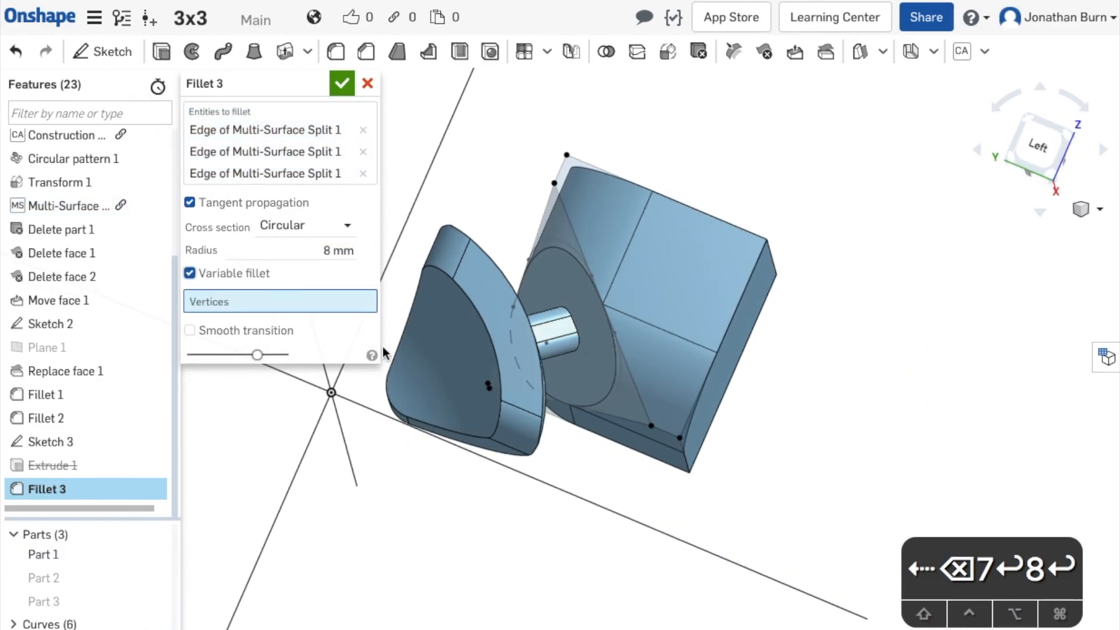
Step: Add the outer end vertices of the three filleted edges as variable radius points, setting the first one's radius to 7 mm
{"action": "left_click", "coordinate": [680, 438]}
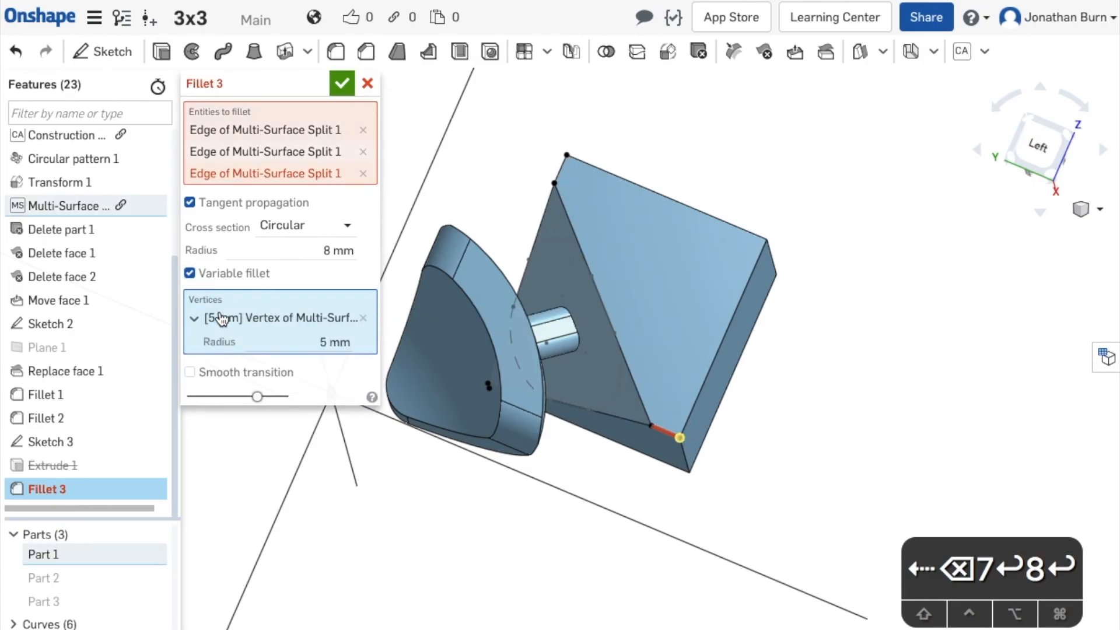
{"action": "left_click", "coordinate": [193, 320]}
{"action": "left_click", "coordinate": [193, 320]}
{"action": "left_click", "coordinate": [282, 320]}
{"action": "left_click", "coordinate": [281, 320]}
{"action": "right_click_drag", "start_coordinate": [799, 366], "coordinate": [827, 382]}
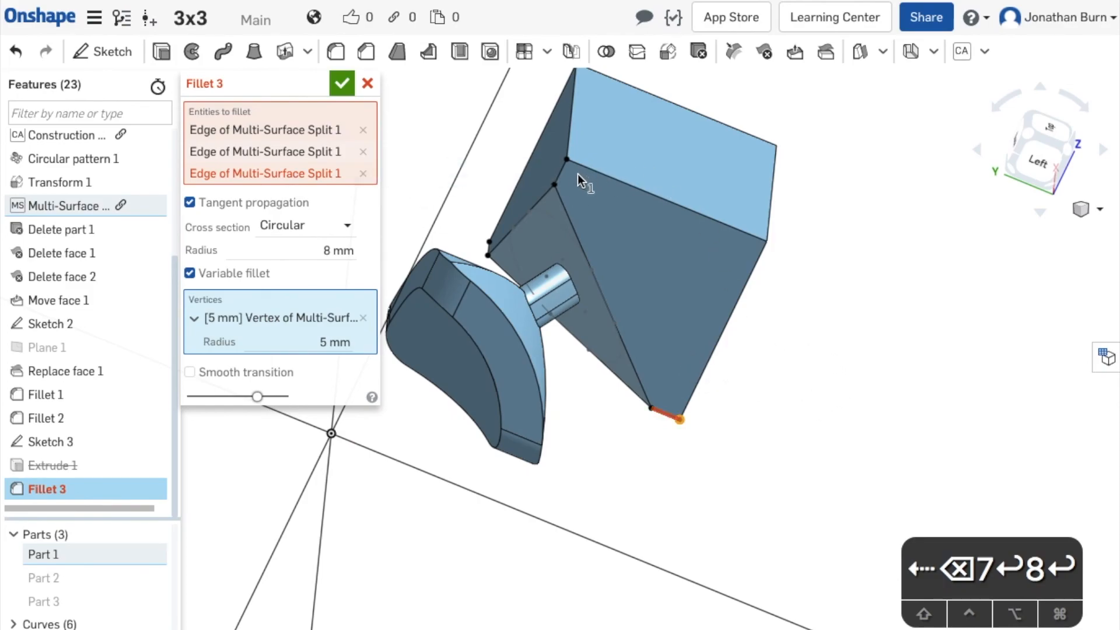
{"action": "left_click", "coordinate": [568, 160]}
{"action": "right_click_drag", "start_coordinate": [750, 244], "coordinate": [582, 237]}
{"action": "left_click", "coordinate": [581, 269]}
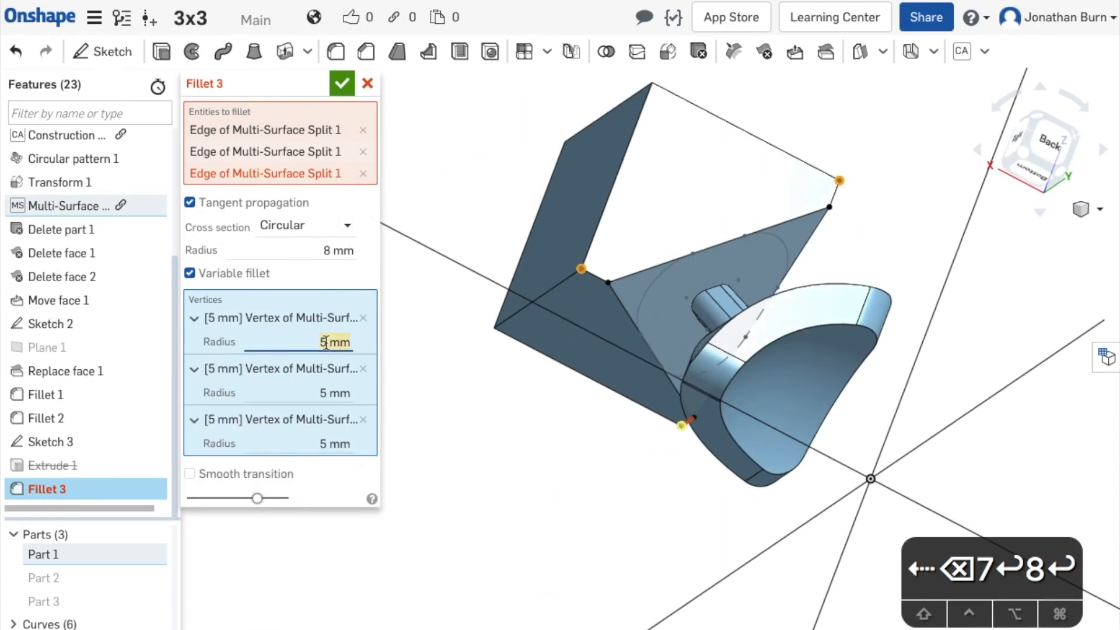
{"action": "type", "text": "7"}
{"action": "key", "text": "Return"}
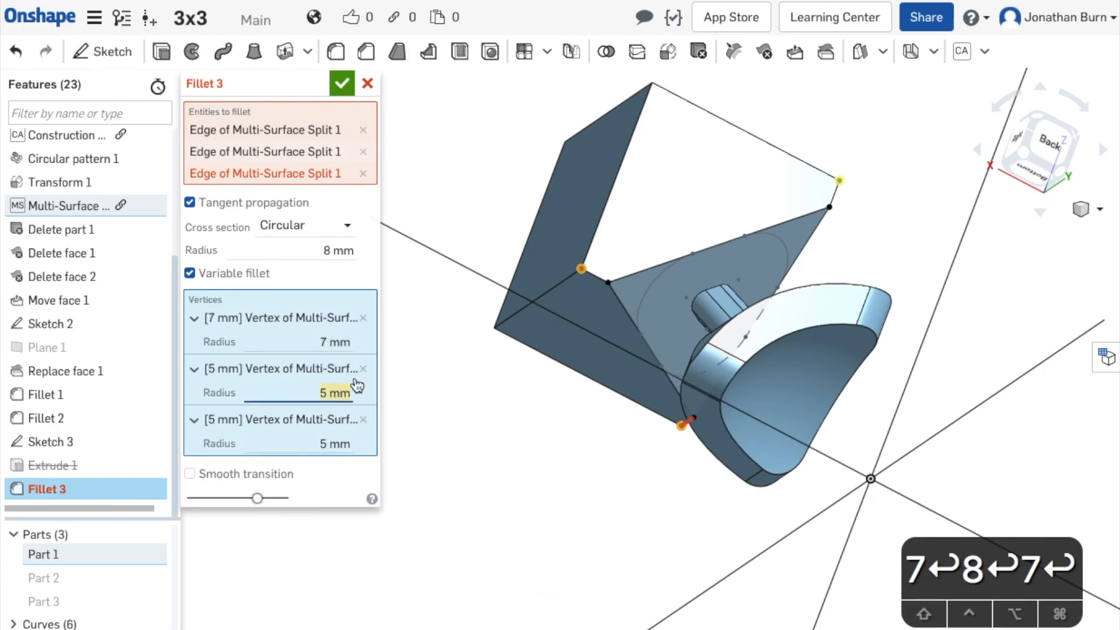
Step: Remove all three vertices from the variable fillet
{"action": "left_click", "coordinate": [362, 368]}
{"action": "left_click", "coordinate": [362, 368]}
{"action": "mouse_move", "coordinate": [984, 383]}
{"action": "right_mouse_down"}
{"action": "mouse_move", "coordinate": [855, 341]}
{"action": "mouse_move", "coordinate": [852, 320]}
{"action": "right_mouse_up"}
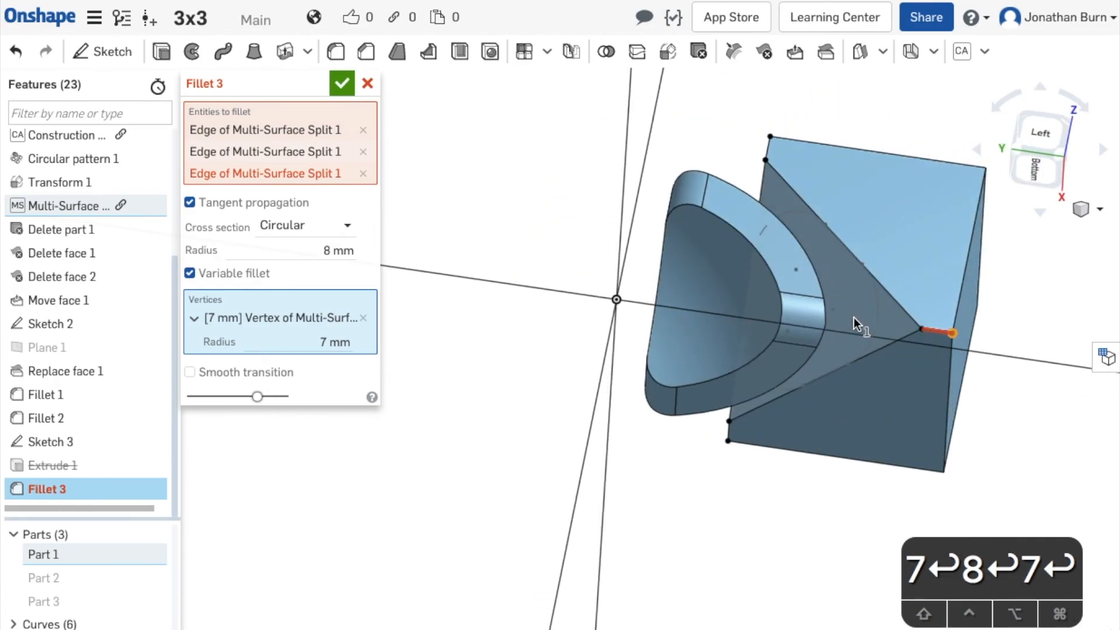
{"action": "left_click", "coordinate": [363, 318]}
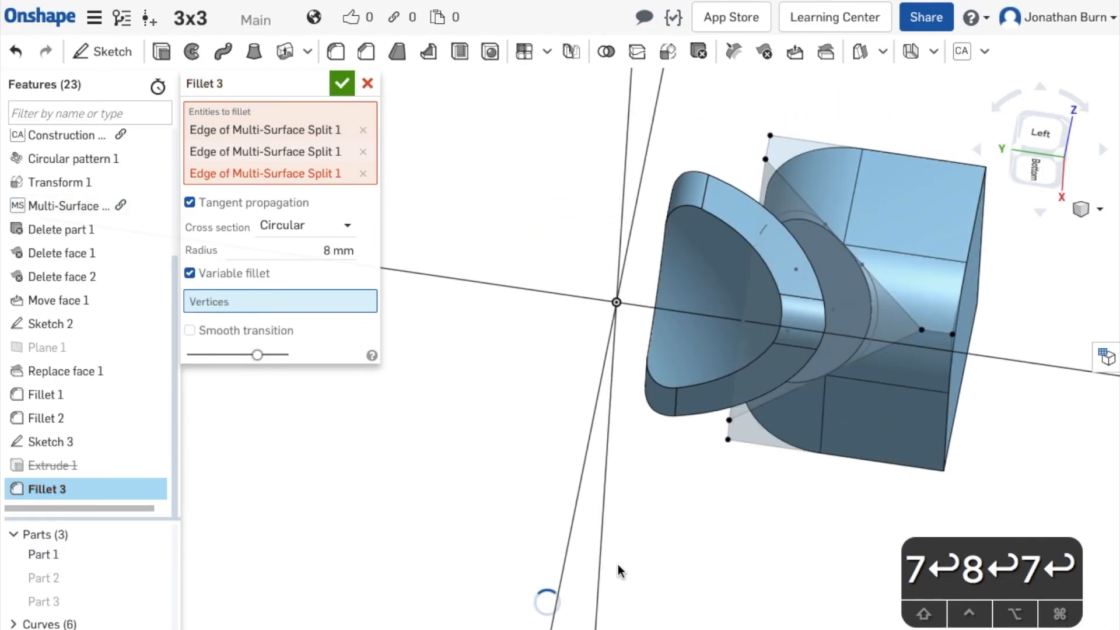
Step: Add one filleted edge's outer end vertex as a variable radius point, trying a radius of 8 mm and 7 mm
{"action": "left_click", "coordinate": [951, 332]}
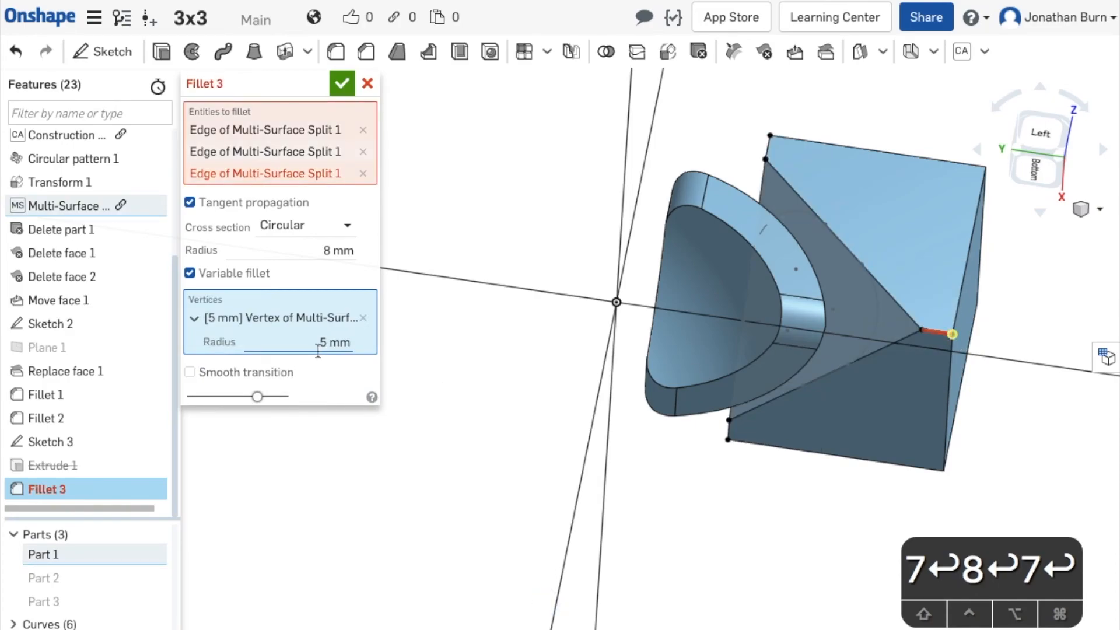
{"action": "type", "text": "8"}
{"action": "key", "text": "Return"}
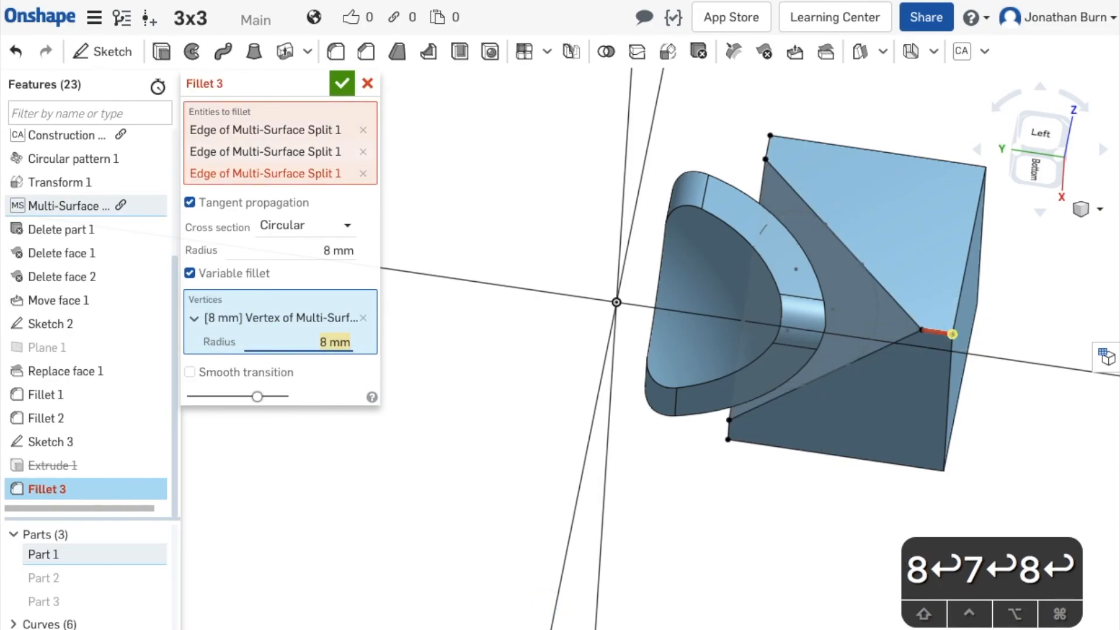
{"action": "right_click_drag", "start_coordinate": [893, 467], "coordinate": [858, 489]}
{"action": "key", "text": "Left"}
{"action": "key", "text": "BackSpace"}
{"action": "type", "text": "7"}
{"action": "key", "text": "Return"}
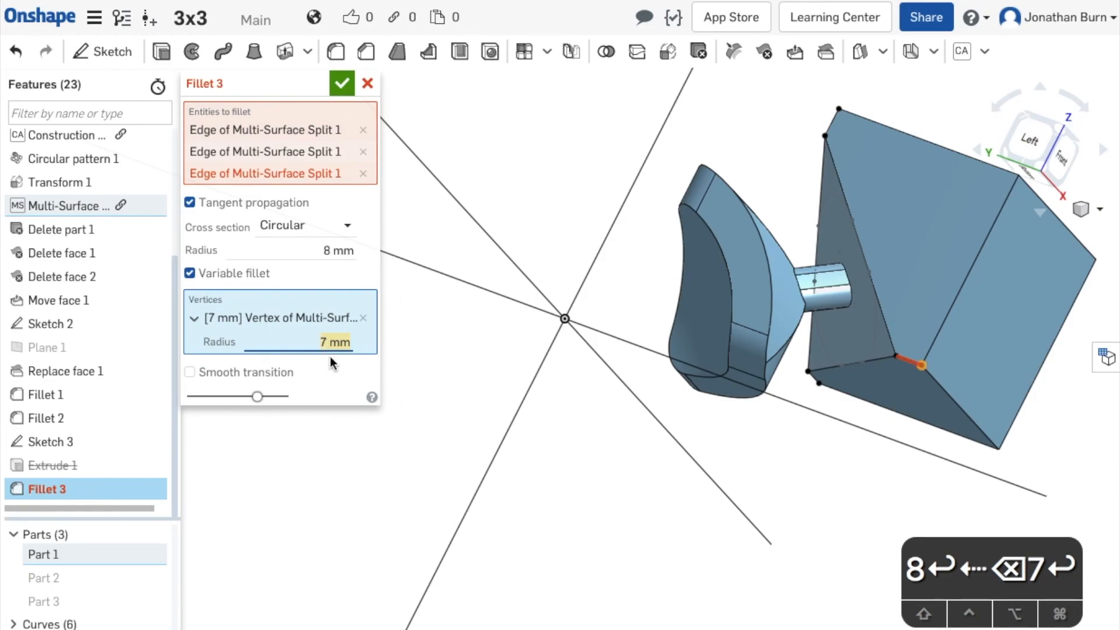
Step: Set the variable radius at the selected vertex to 9 mm
{"action": "key", "text": "Left"}
{"action": "key", "text": "BackSpace"}
{"action": "type", "text": "9"}
{"action": "key", "text": "Return"}
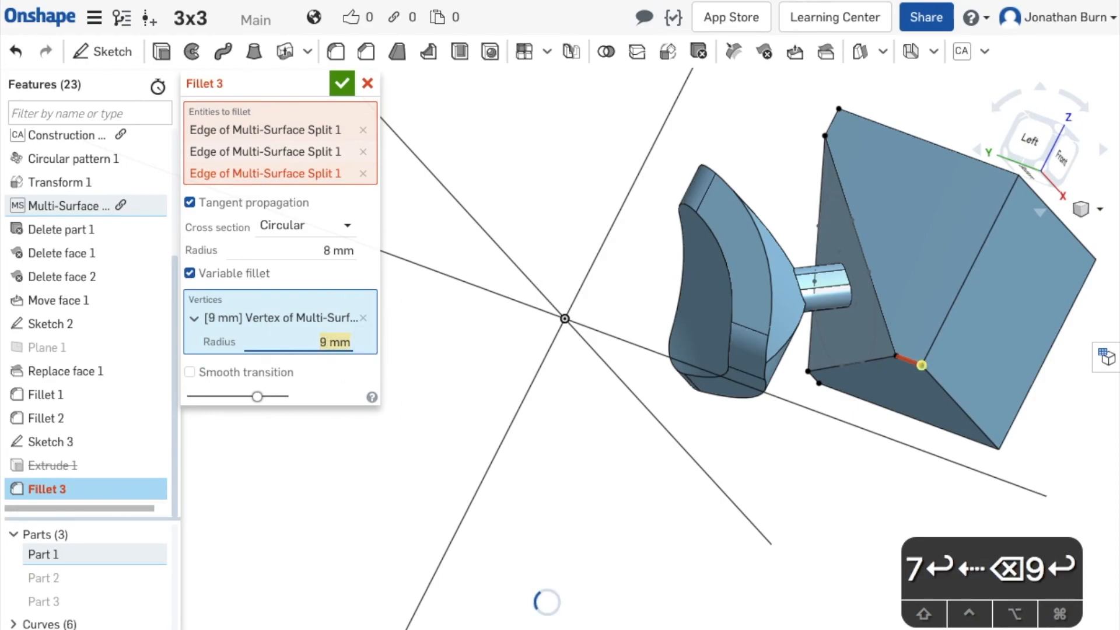
{"action": "right_click_drag", "start_coordinate": [791, 410], "coordinate": [589, 274]}
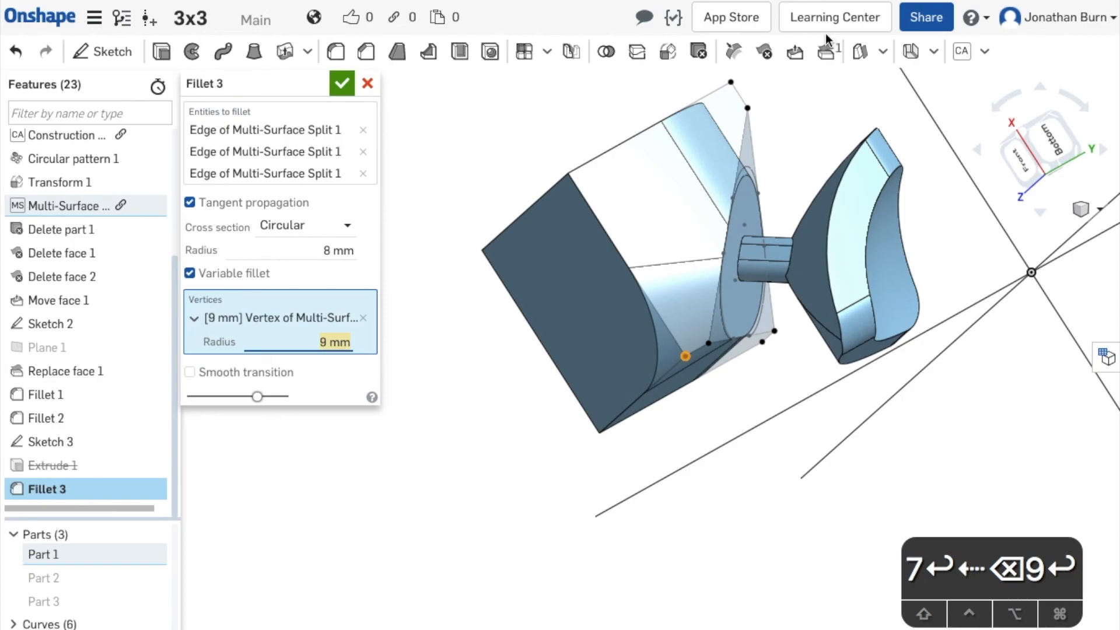
Step: Add the outer end vertices of the other two filleted edges as variable radius points at 9 mm
{"action": "left_click", "coordinate": [729, 82]}
{"action": "right_click_drag", "start_coordinate": [757, 296], "coordinate": [762, 360]}
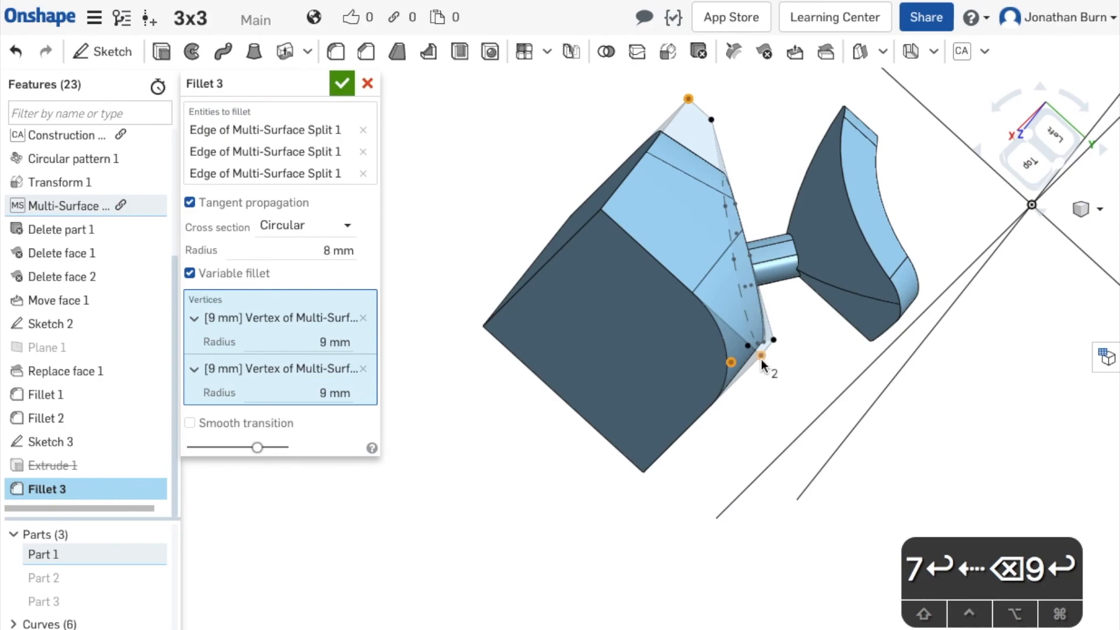
{"action": "left_click", "coordinate": [761, 360]}
{"action": "right_click_drag", "start_coordinate": [895, 411], "coordinate": [797, 386]}
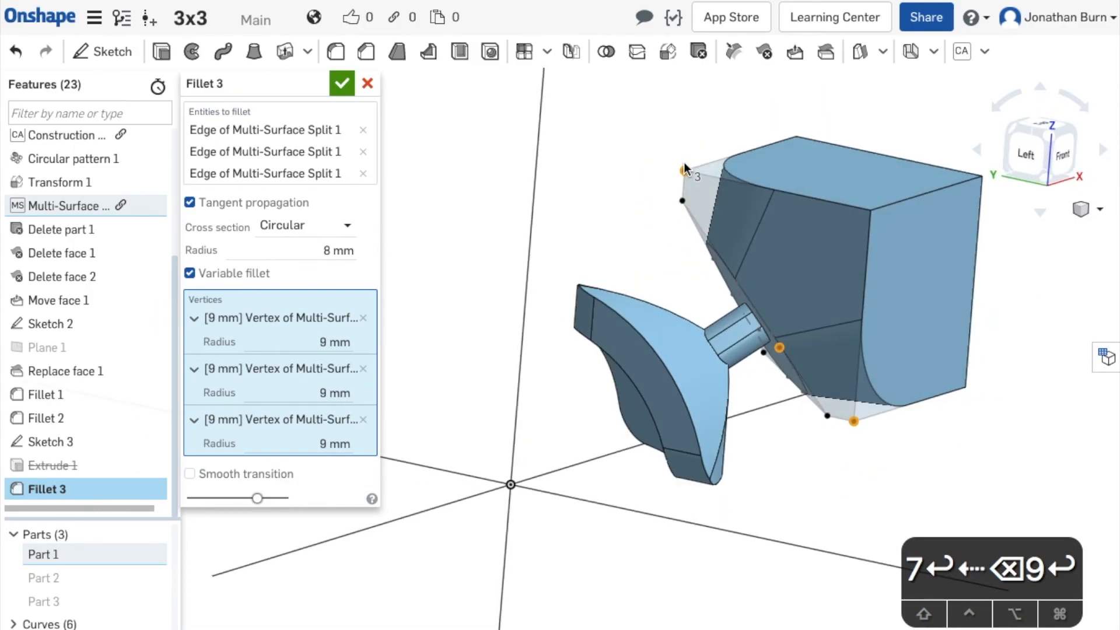
{"action": "right_click_drag", "start_coordinate": [916, 229], "coordinate": [811, 216]}
{"action": "middle_click_drag", "start_coordinate": [811, 216], "coordinate": [586, 105]}
{"action": "mouse_move", "coordinate": [1055, 440]}
{"action": "right_mouse_down"}
{"action": "mouse_move", "coordinate": [1034, 444]}
{"action": "mouse_move", "coordinate": [1058, 416]}
{"action": "mouse_move", "coordinate": [1020, 418]}
{"action": "mouse_move", "coordinate": [1031, 438]}
{"action": "mouse_move", "coordinate": [1077, 438]}
{"action": "mouse_move", "coordinate": [1058, 437]}
{"action": "right_mouse_up"}
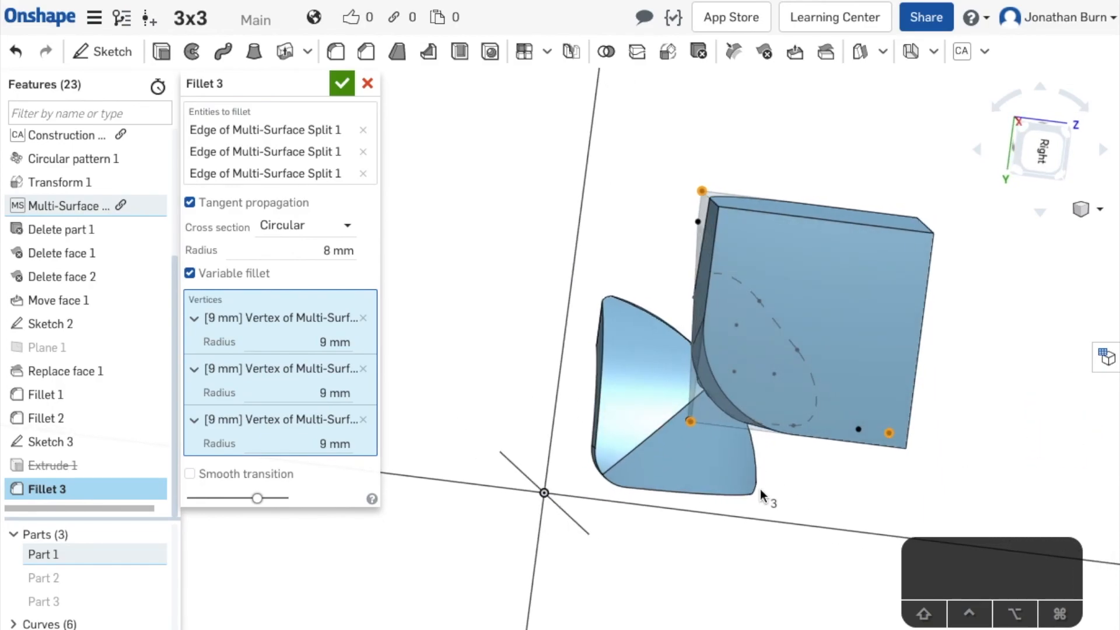
{"action": "right_click_drag", "start_coordinate": [806, 520], "coordinate": [862, 484]}
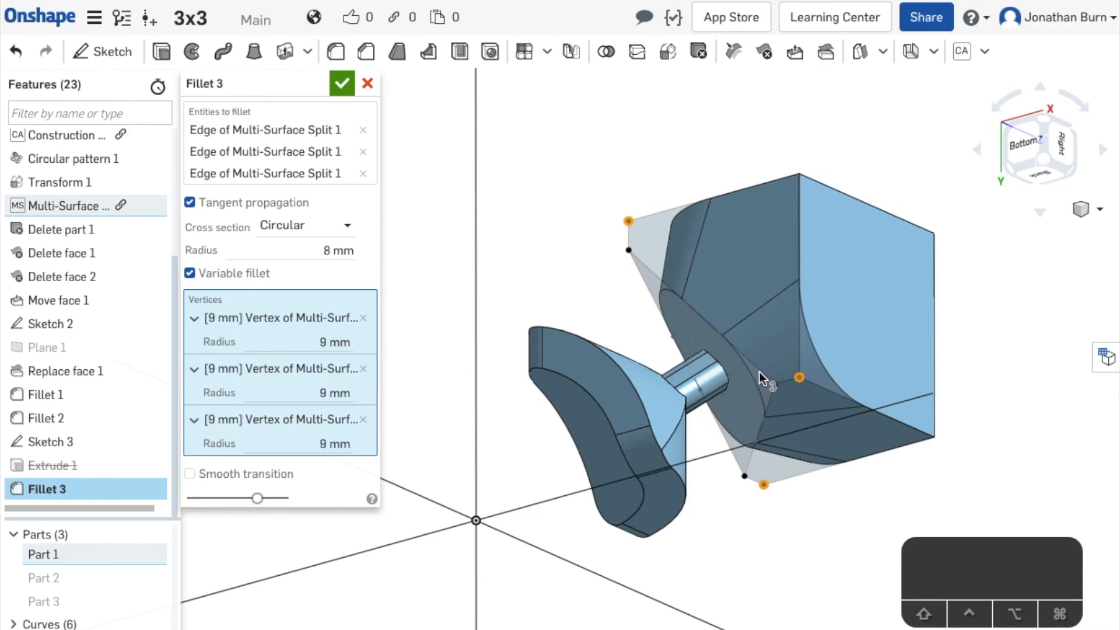
{"action": "right_click_drag", "start_coordinate": [842, 365], "coordinate": [922, 321]}
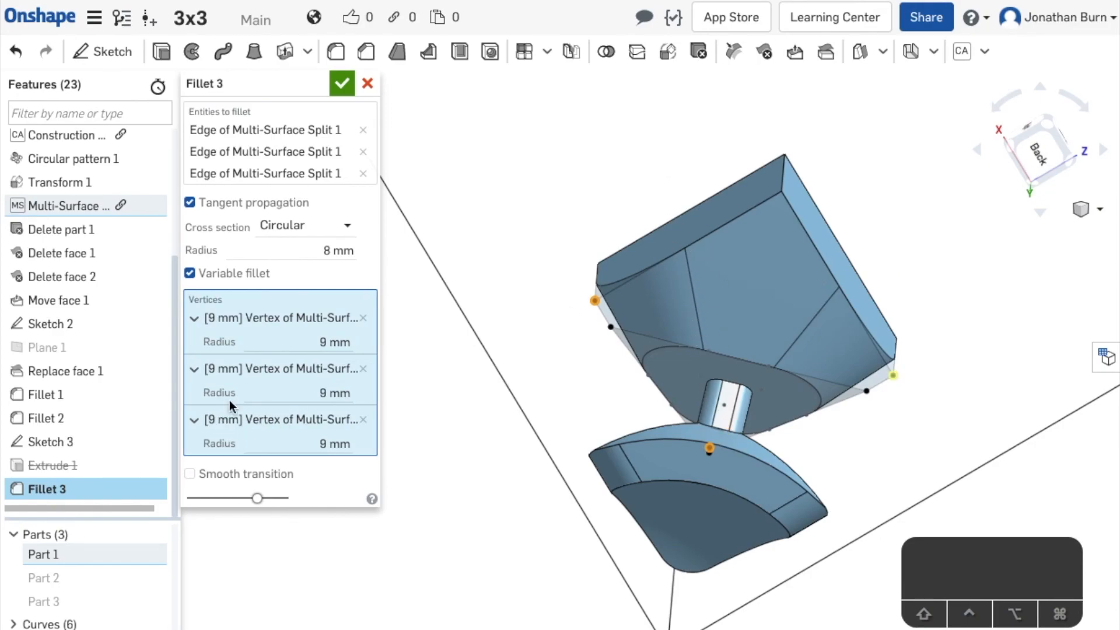
Step: Remove all three variable radius vertices for comparison, undo their removal, and accept the fillet
{"action": "left_click", "coordinate": [364, 319]}
{"action": "left_click", "coordinate": [364, 319]}
{"action": "left_click", "coordinate": [364, 318]}
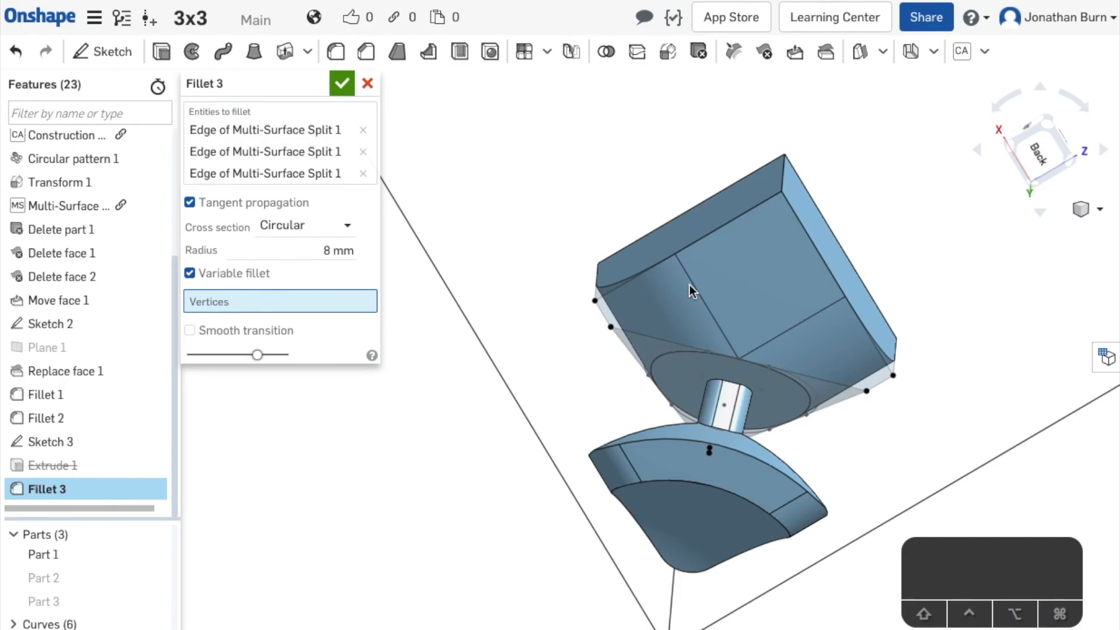
{"action": "key", "text": "super+z"}
{"action": "key", "text": "super+z"}
{"action": "key", "text": "super+z"}
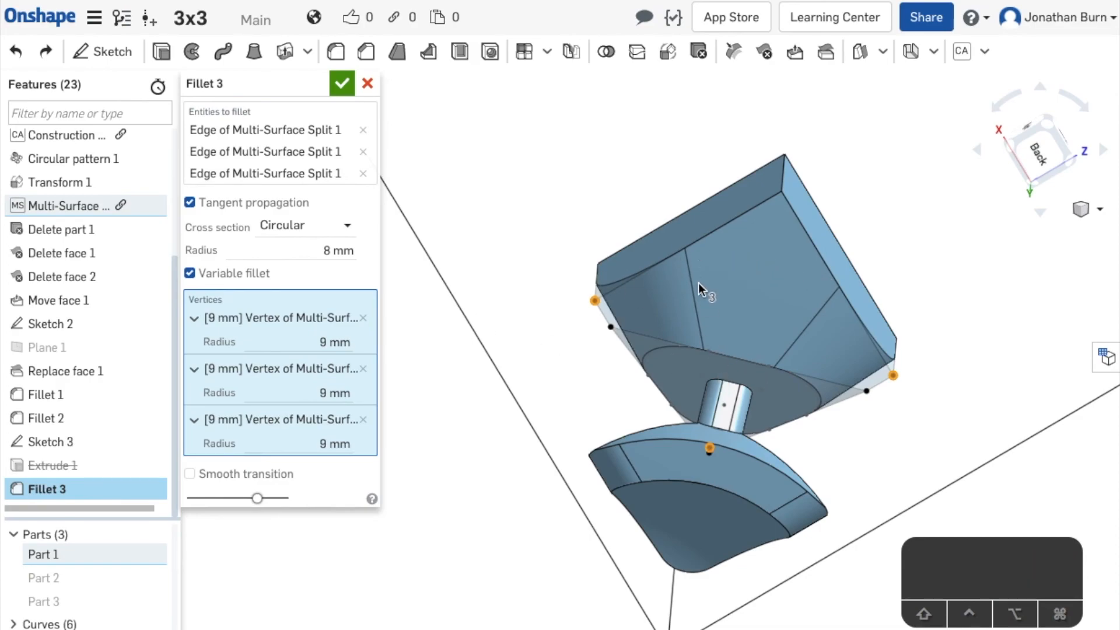
{"action": "right_click_drag", "start_coordinate": [922, 267], "coordinate": [933, 292]}
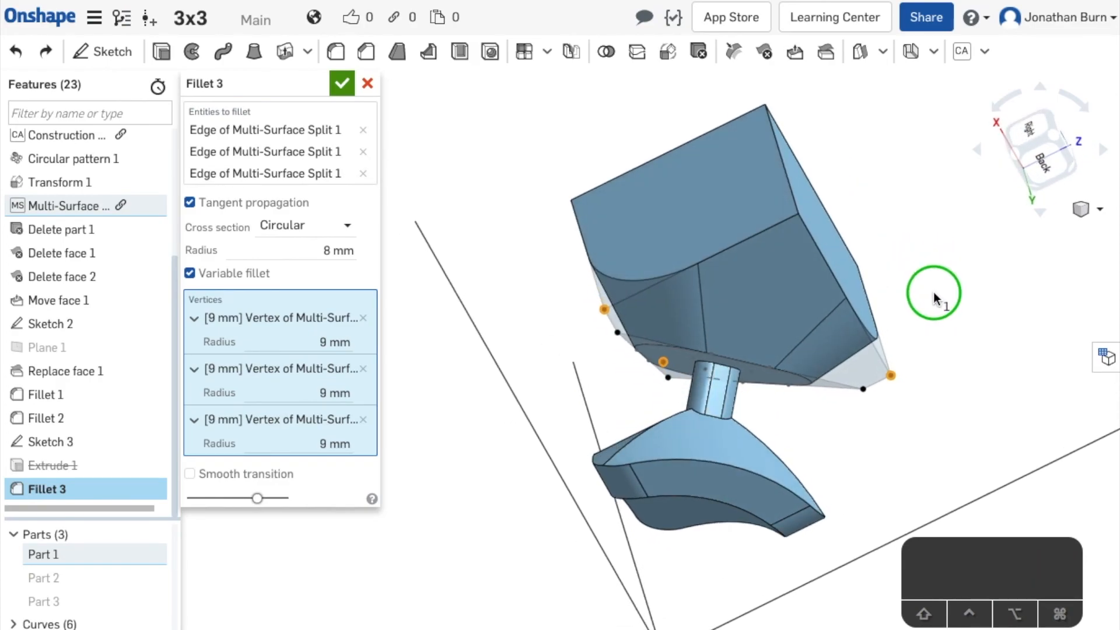
{"action": "left_click", "coordinate": [339, 83]}
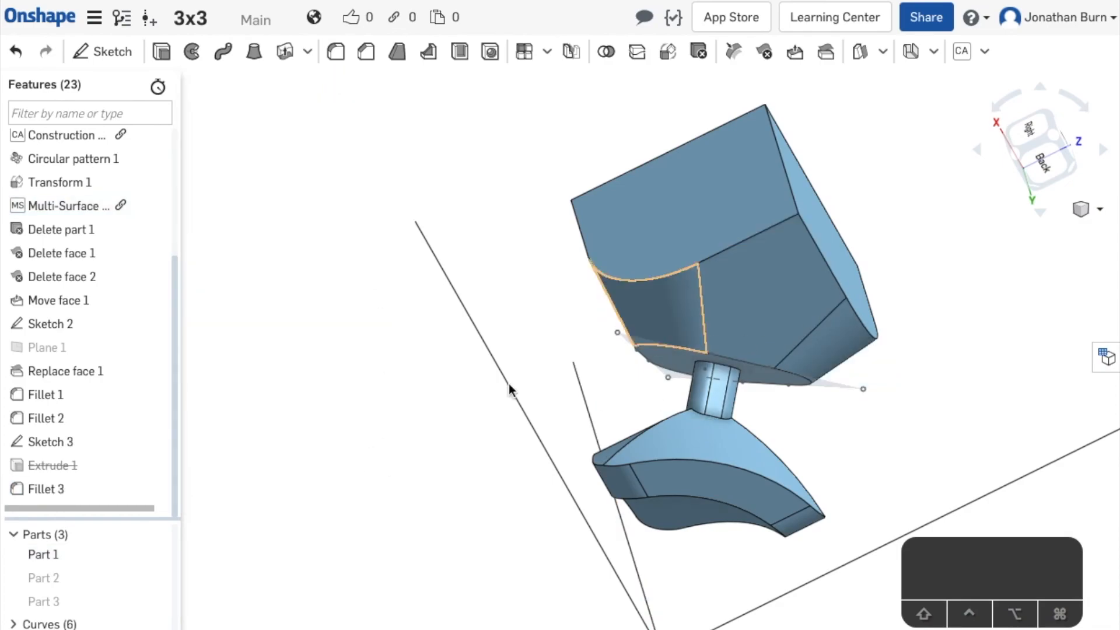
Step: Suppress Fillet 3 and unsuppress Extrude 1 to restore the drafted corner shape
{"action": "right_click", "coordinate": [51, 489]}
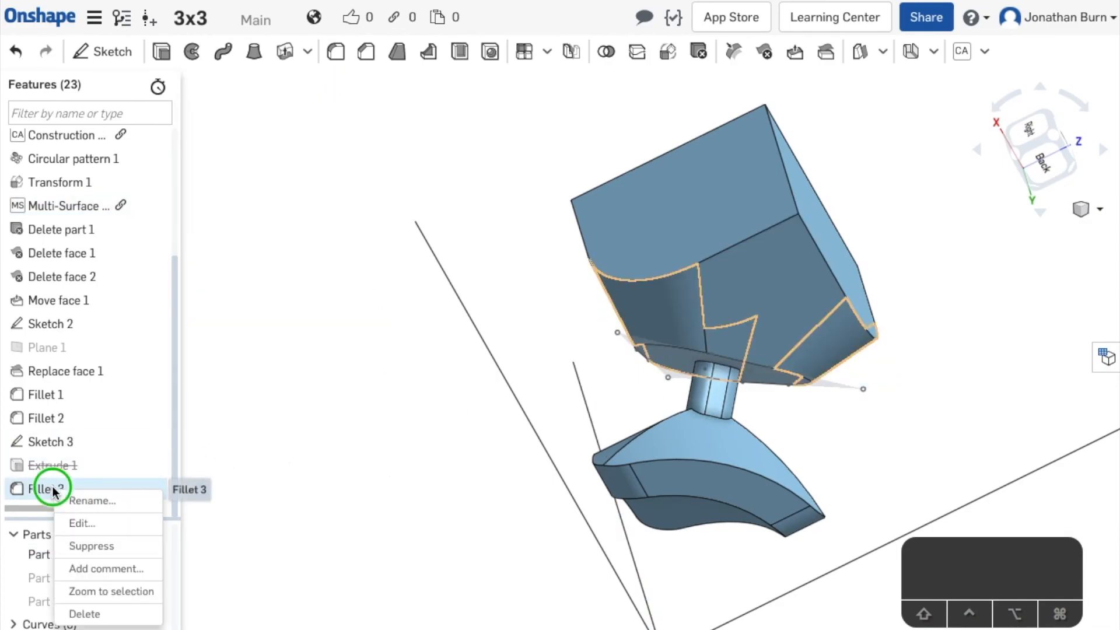
{"action": "left_click", "coordinate": [125, 546]}
{"action": "right_click", "coordinate": [84, 468]}
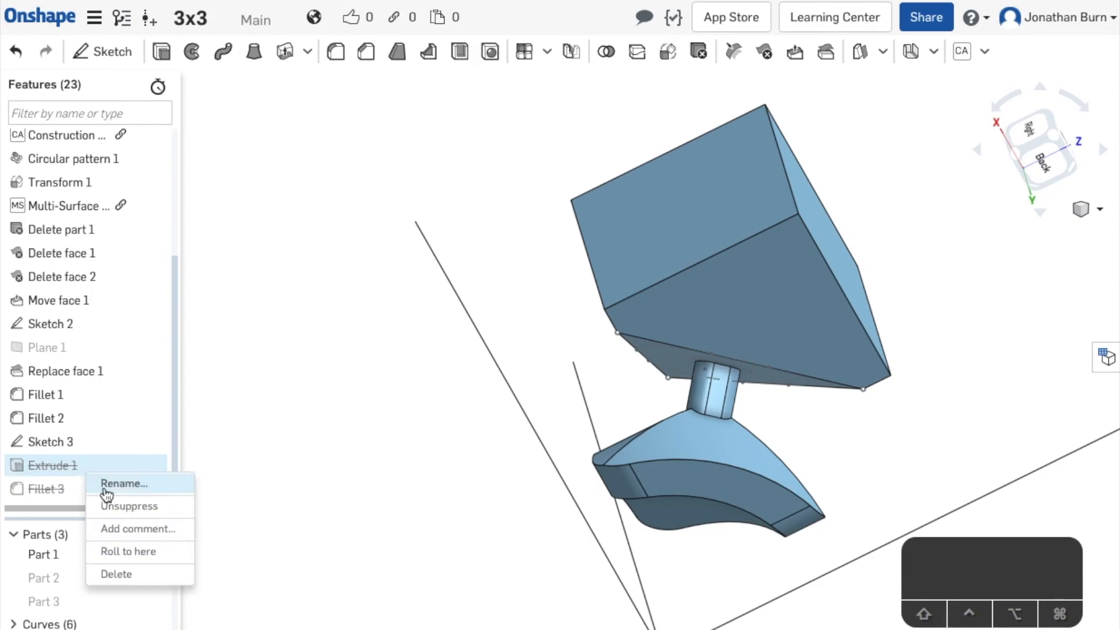
{"action": "left_click", "coordinate": [129, 506]}
{"action": "left_click", "coordinate": [998, 343]}
{"action": "right_click_drag", "start_coordinate": [998, 344], "coordinate": [980, 324]}
Step: Delete the suppressed Fillet 3 and inspect the corner shape made by the drafted extrude
{"action": "left_click", "coordinate": [78, 491]}
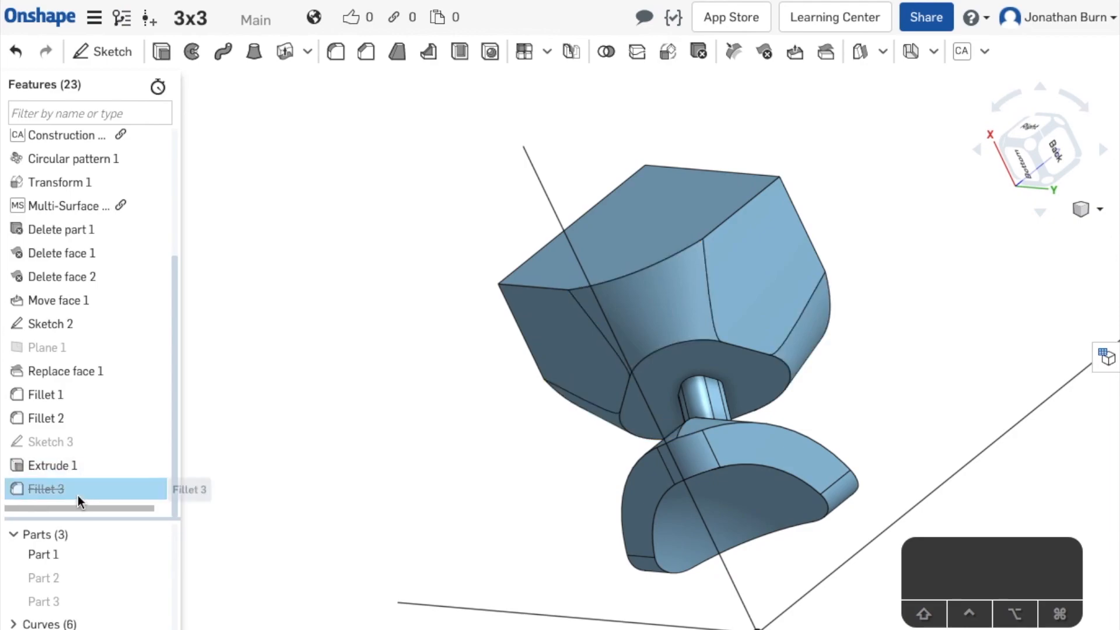
{"action": "key", "text": "BackSpace"}
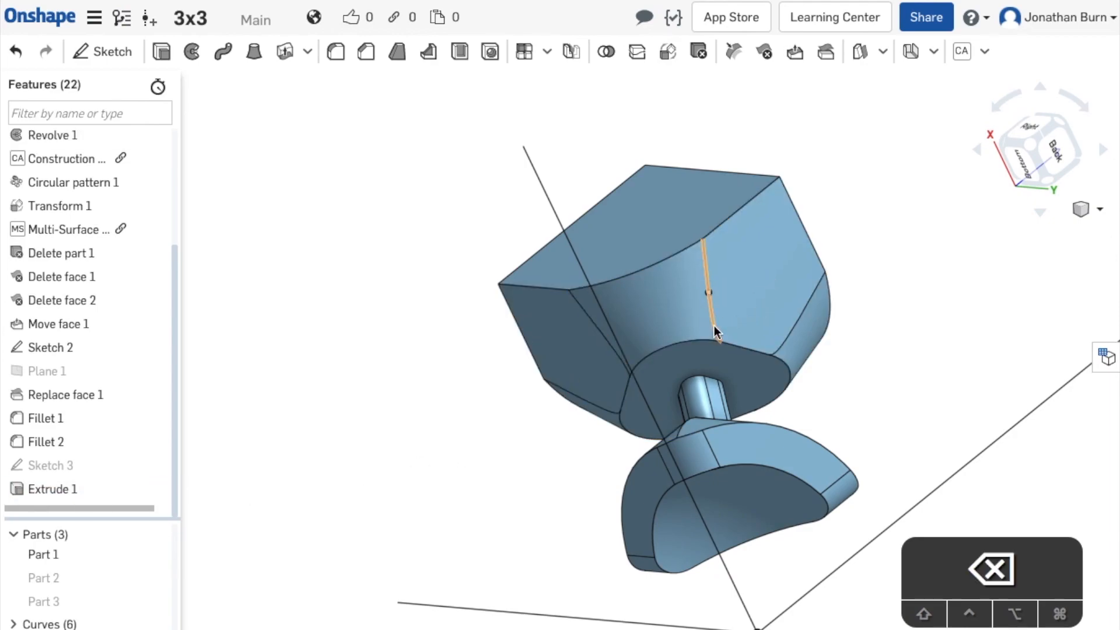
{"action": "scroll", "coordinate": [714, 327], "scroll_direction": "up", "scroll_amount": 5}
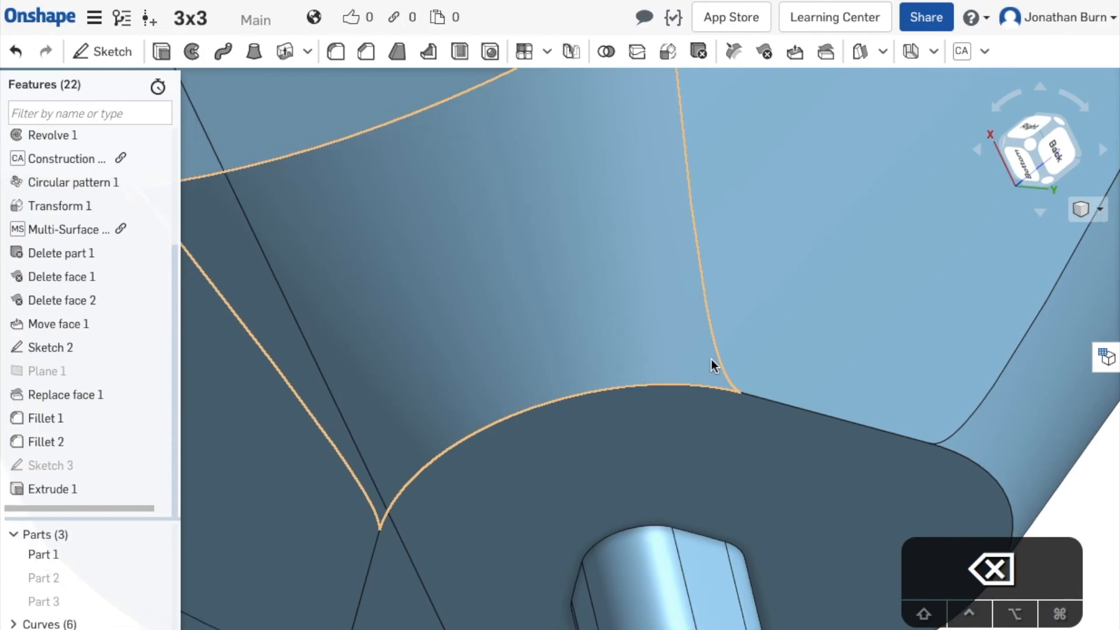
{"action": "scroll", "coordinate": [711, 359], "scroll_direction": "down", "scroll_amount": 5}
{"action": "right_click_drag", "start_coordinate": [711, 359], "coordinate": [747, 380]}
{"action": "right_click_drag", "start_coordinate": [893, 348], "coordinate": [863, 325]}
Step: Create a new sketch on the corner piece's flat front outer face, viewed straight on
{"action": "left_click", "coordinate": [732, 265]}
{"action": "right_click_drag", "start_coordinate": [954, 455], "coordinate": [878, 382]}
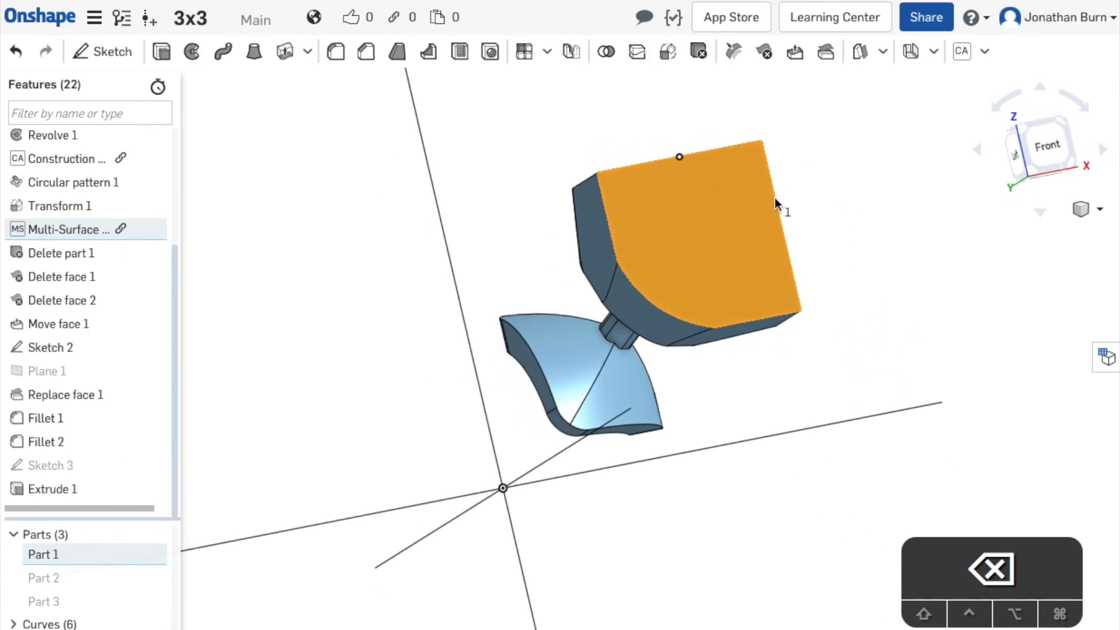
{"action": "right_click_drag", "start_coordinate": [807, 205], "coordinate": [781, 229]}
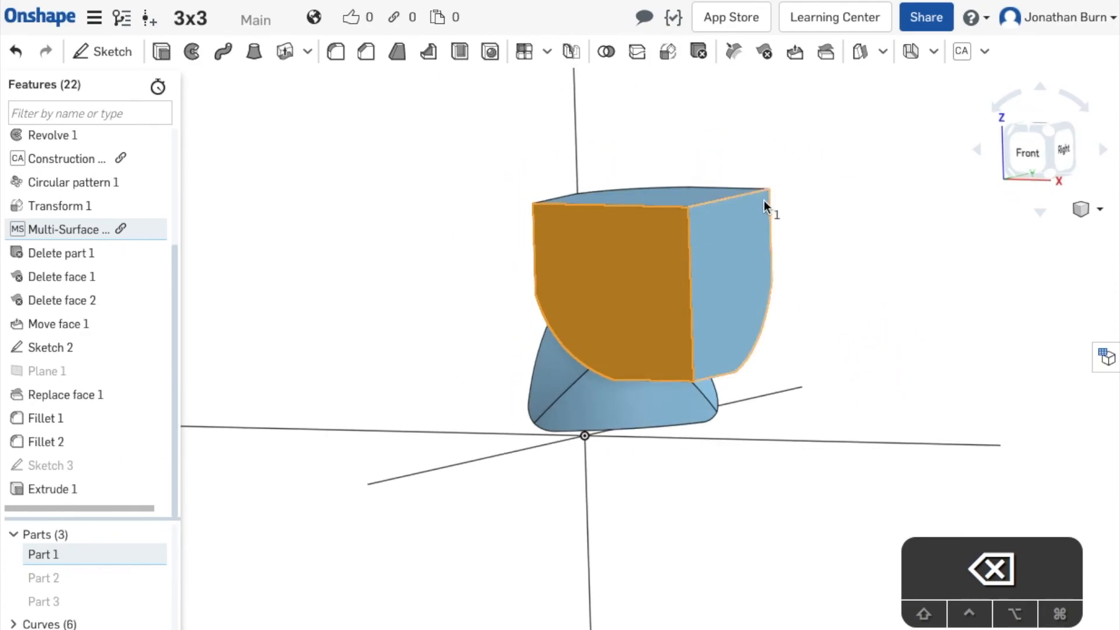
{"action": "key", "text": "s"}
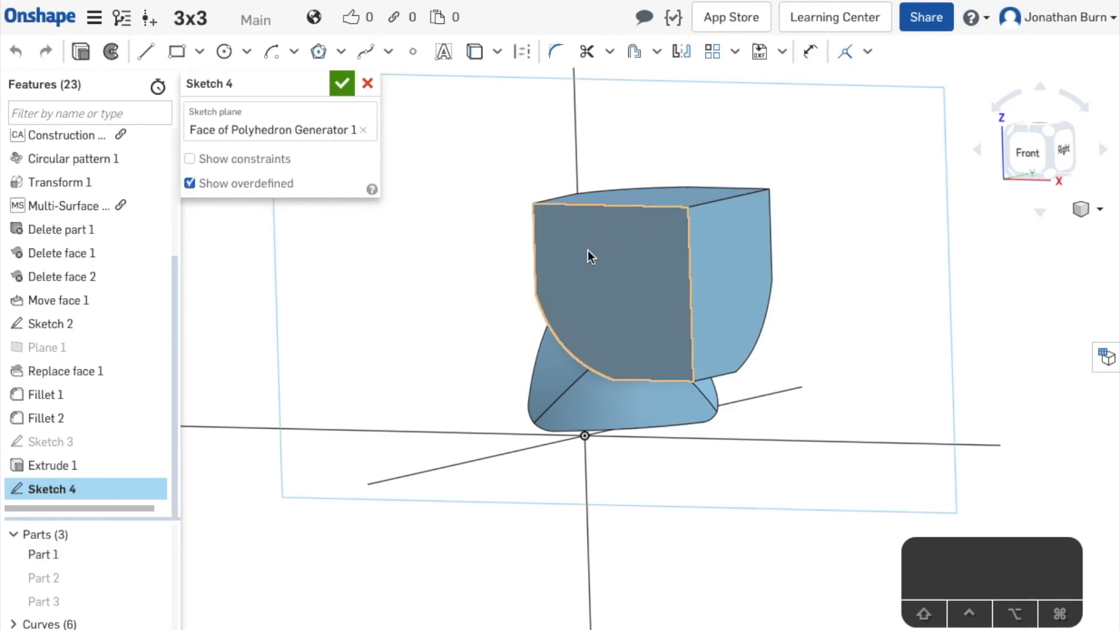
{"action": "key", "text": "n"}
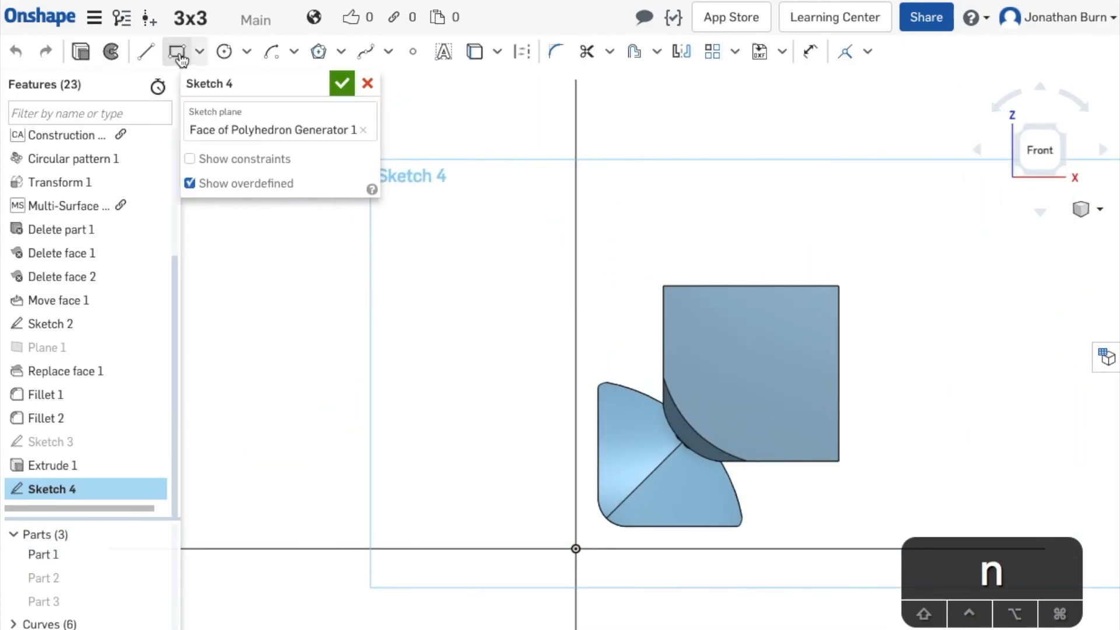
Step: Draw a corner rectangle about 20.6 by 19.7 mm from the front face's outer upper corner, extending past the inner edges
{"action": "left_click", "coordinate": [838, 286]}
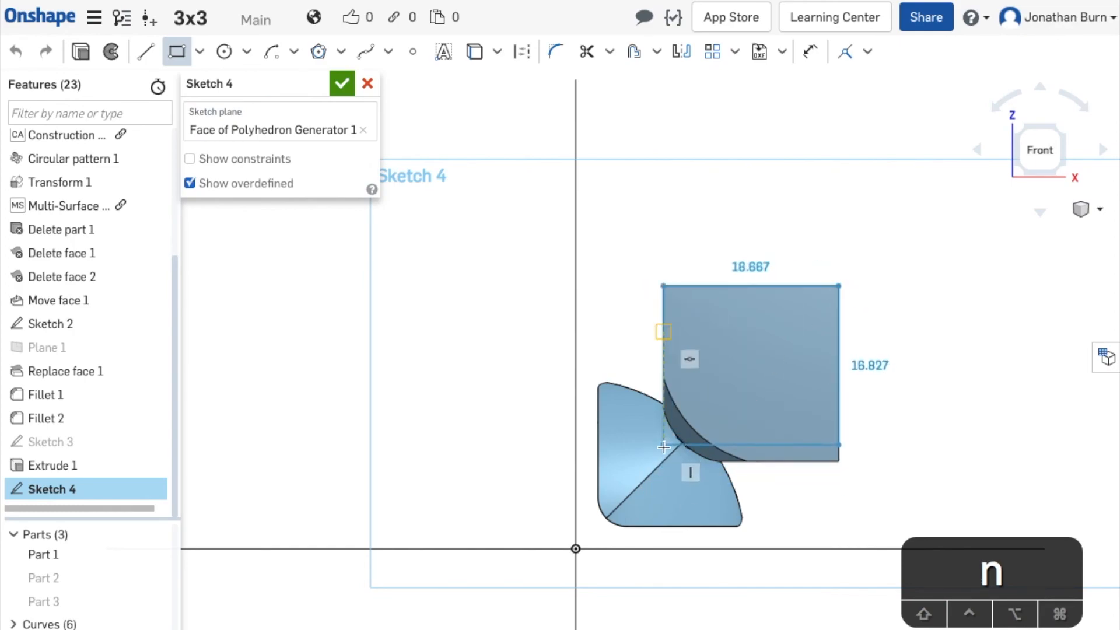
{"action": "left_click", "coordinate": [645, 472]}
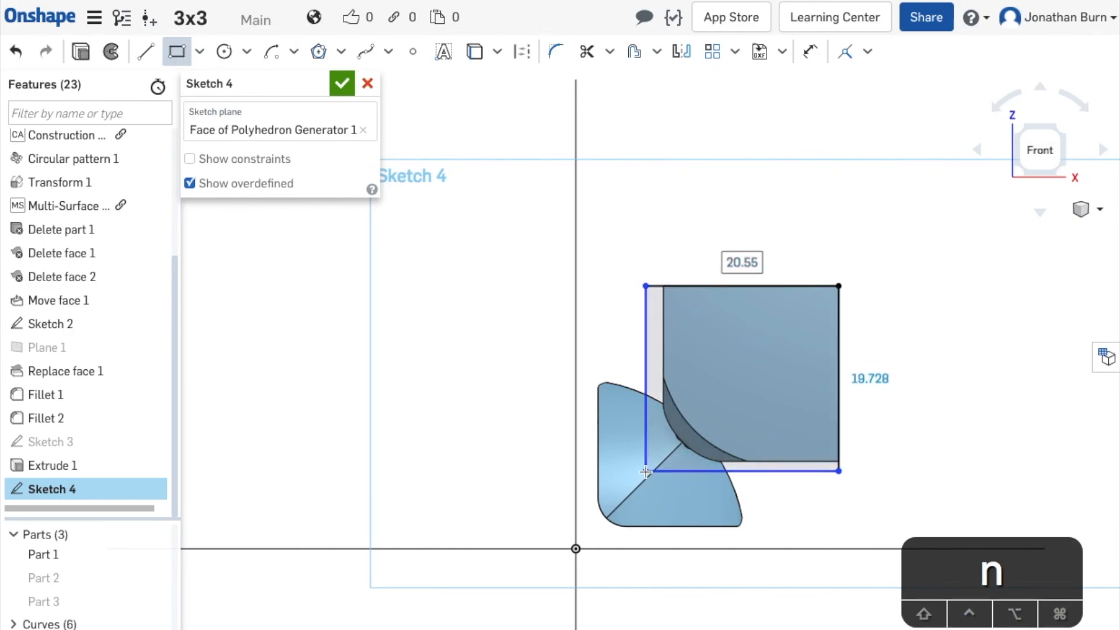
{"action": "key", "text": "Escape"}
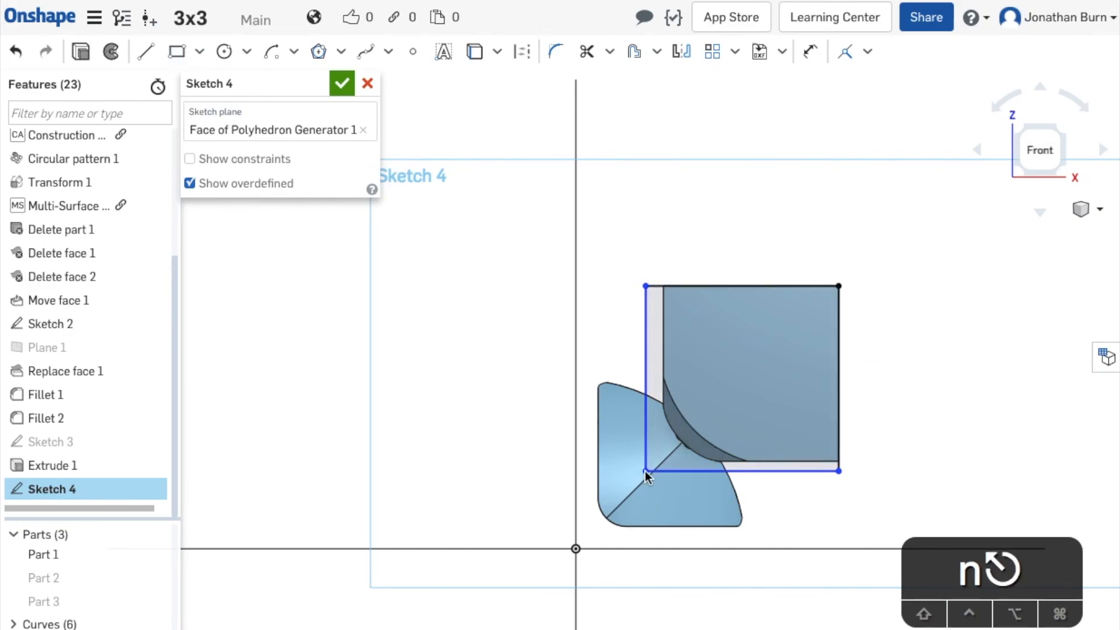
Step: Make the rectangle's two inner sides coincident with the straight inner edges of the corner piece's front face
{"action": "left_click", "coordinate": [650, 360]}
{"action": "left_click", "coordinate": [663, 348]}
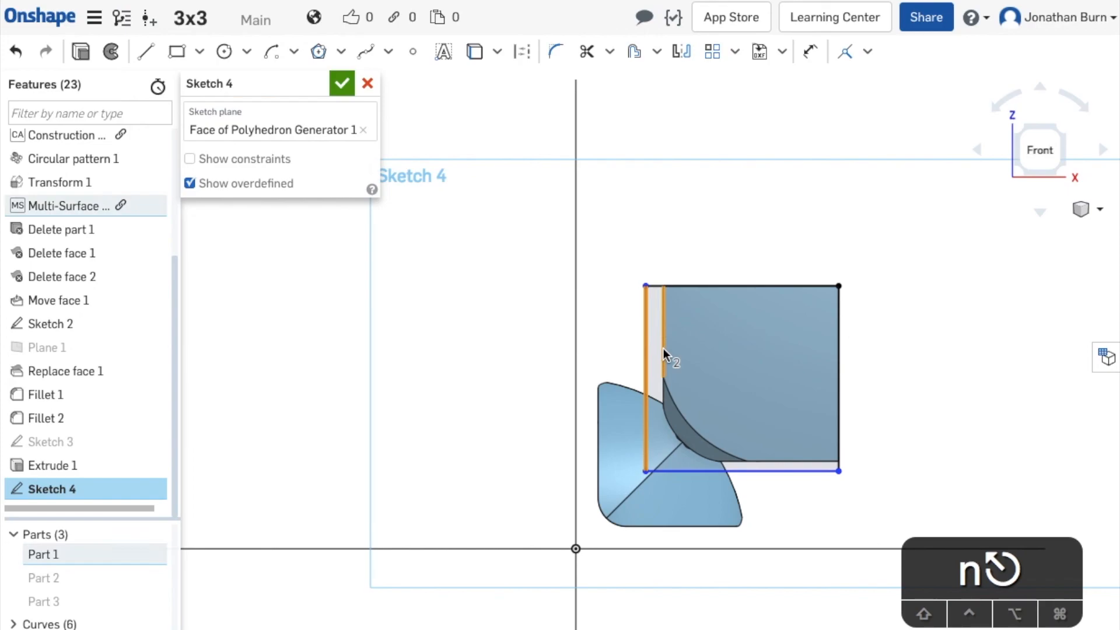
{"action": "key", "text": "i"}
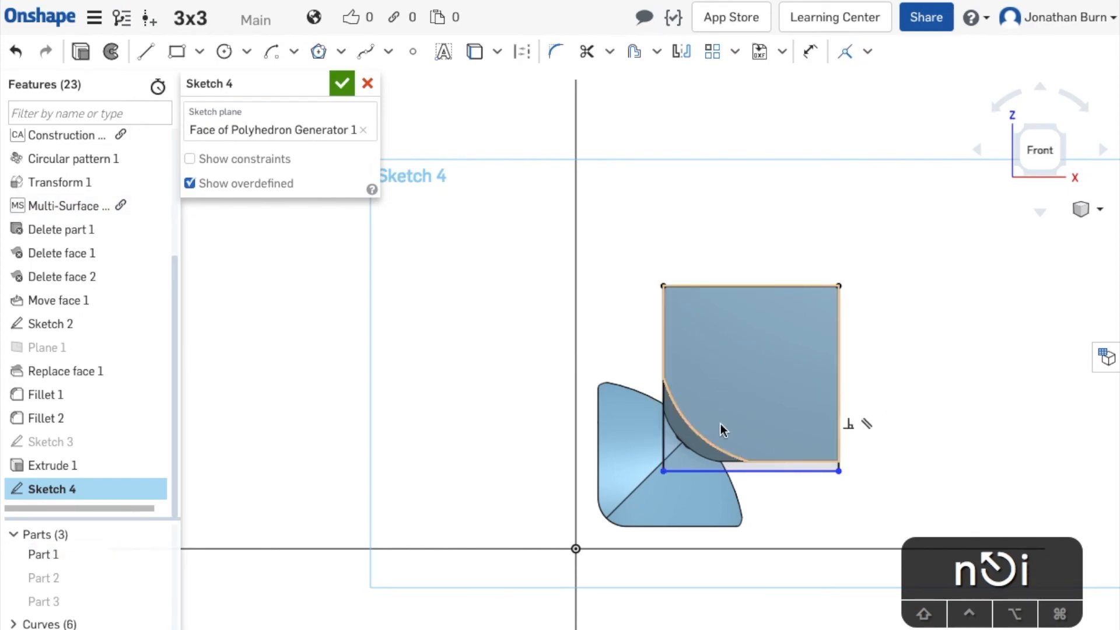
{"action": "left_click", "coordinate": [788, 471]}
{"action": "left_click", "coordinate": [767, 459]}
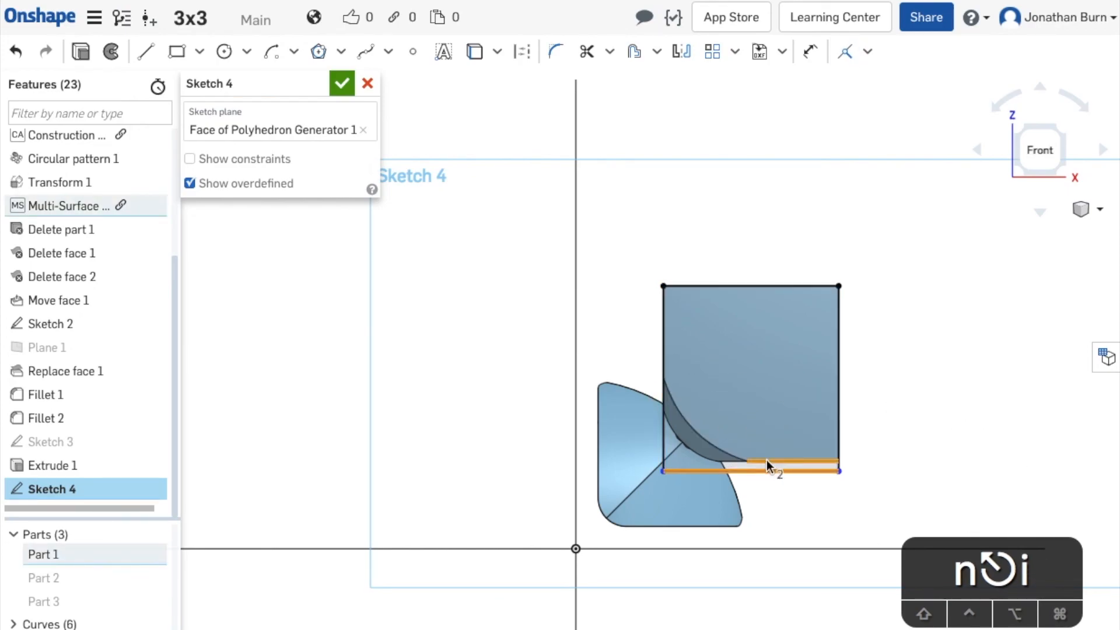
{"action": "key", "text": "i"}
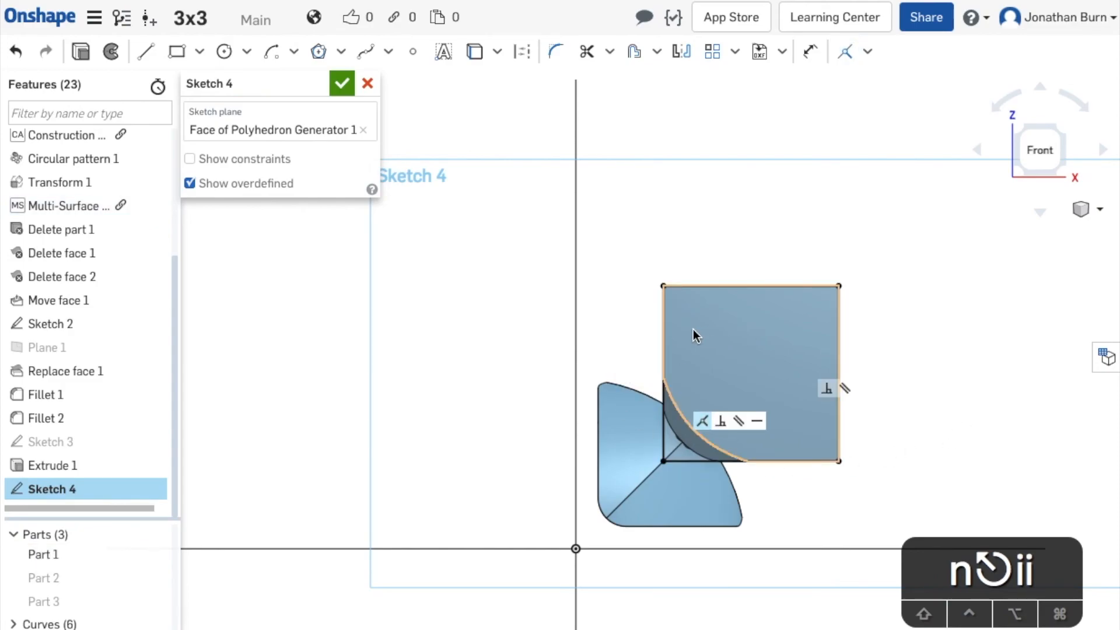
{"action": "scroll", "coordinate": [663, 294], "scroll_direction": "up", "scroll_amount": 5}
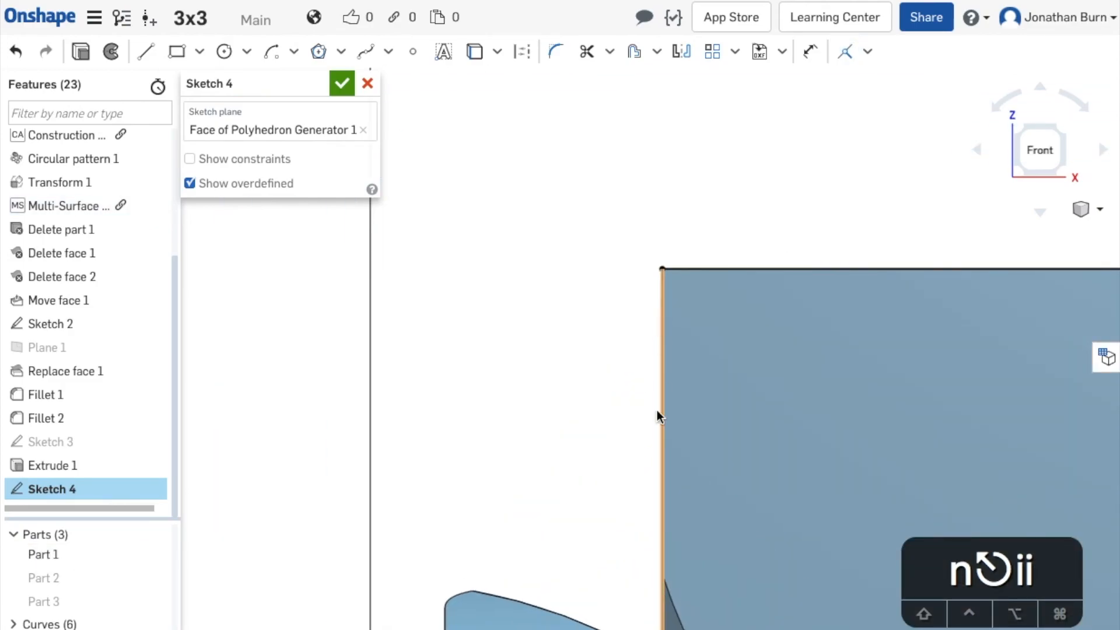
{"action": "scroll", "coordinate": [767, 485], "scroll_direction": "down", "scroll_amount": 5}
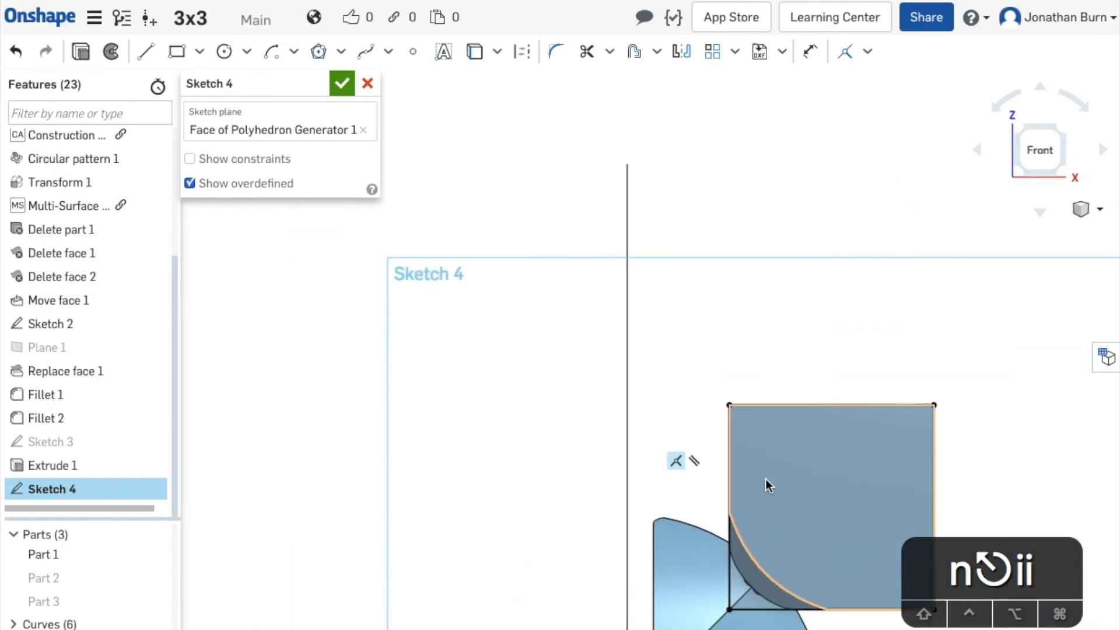
Step: Extrude the square sketch inward as a solid added to Part 1 with a blind depth of 1 mm
{"action": "middle_click_drag", "start_coordinate": [779, 479], "coordinate": [586, 292]}
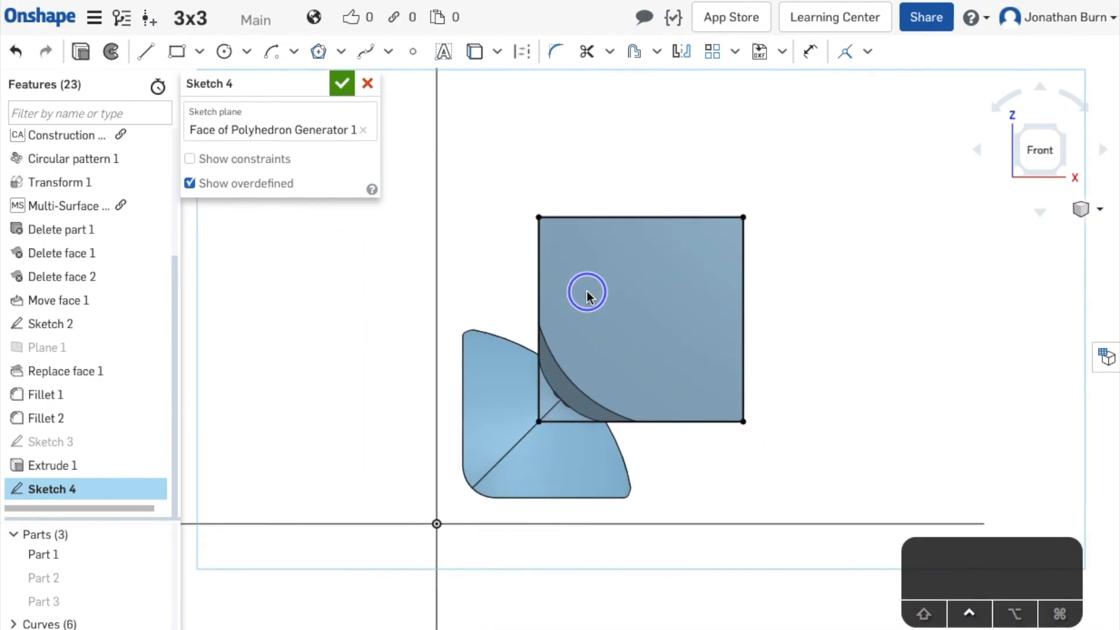
{"action": "mouse_move", "coordinate": [913, 348]}
{"action": "right_mouse_down"}
{"action": "mouse_move", "coordinate": [881, 352]}
{"action": "mouse_move", "coordinate": [917, 378]}
{"action": "mouse_move", "coordinate": [992, 348]}
{"action": "mouse_move", "coordinate": [995, 397]}
{"action": "right_mouse_up"}
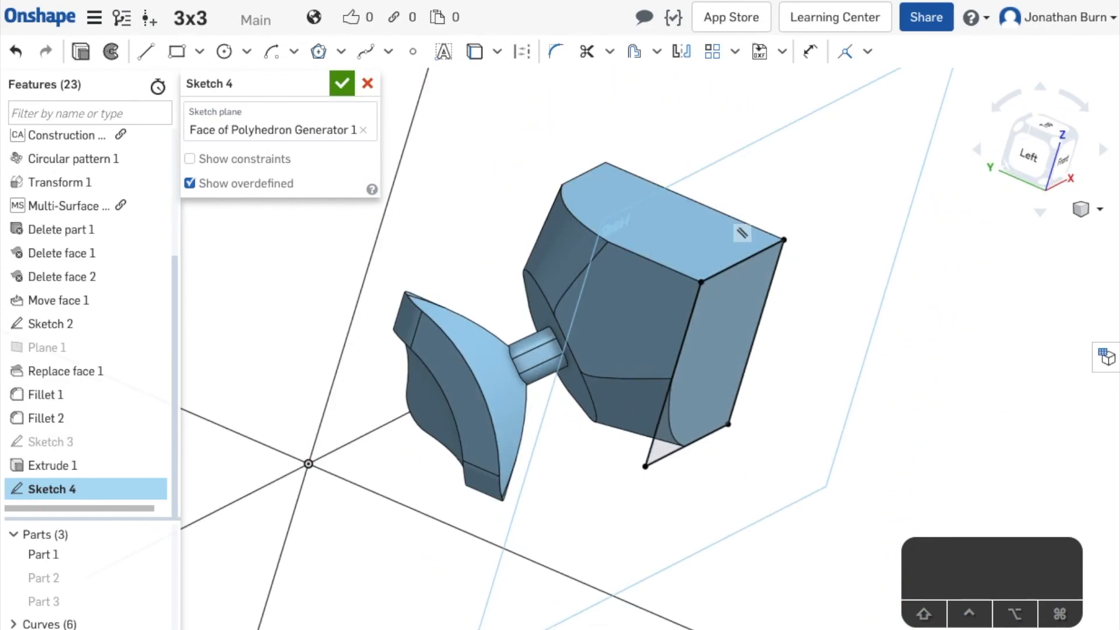
{"action": "left_click", "coordinate": [77, 52]}
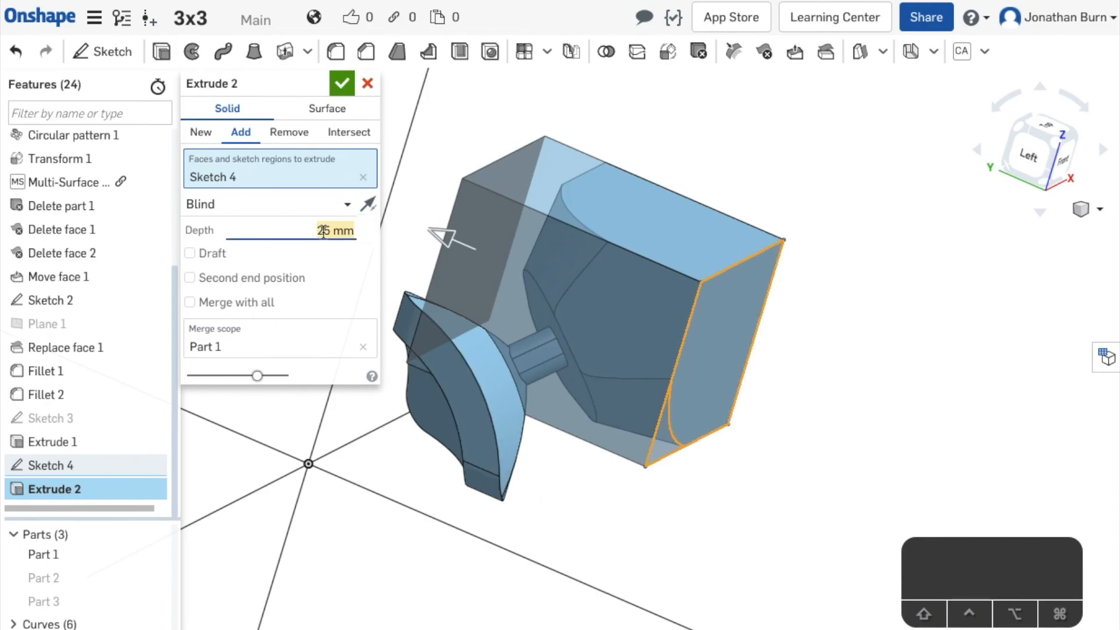
{"action": "key", "text": "BackSpace"}
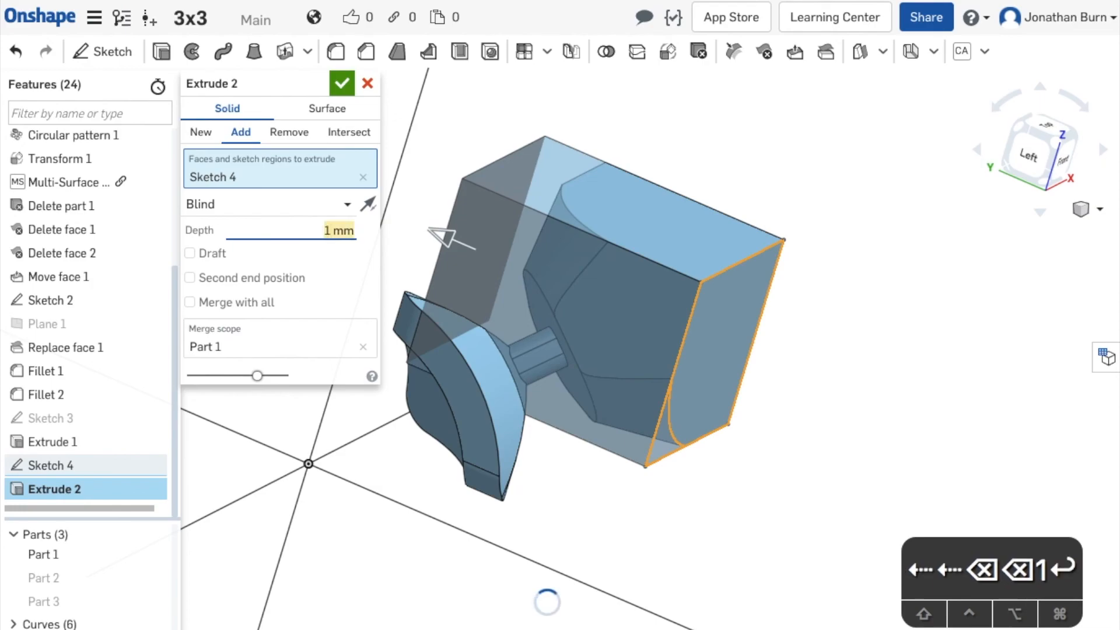
{"action": "scroll", "coordinate": [761, 427], "scroll_direction": "up", "scroll_amount": 3}
{"action": "right_click_drag", "start_coordinate": [770, 423], "coordinate": [623, 264]}
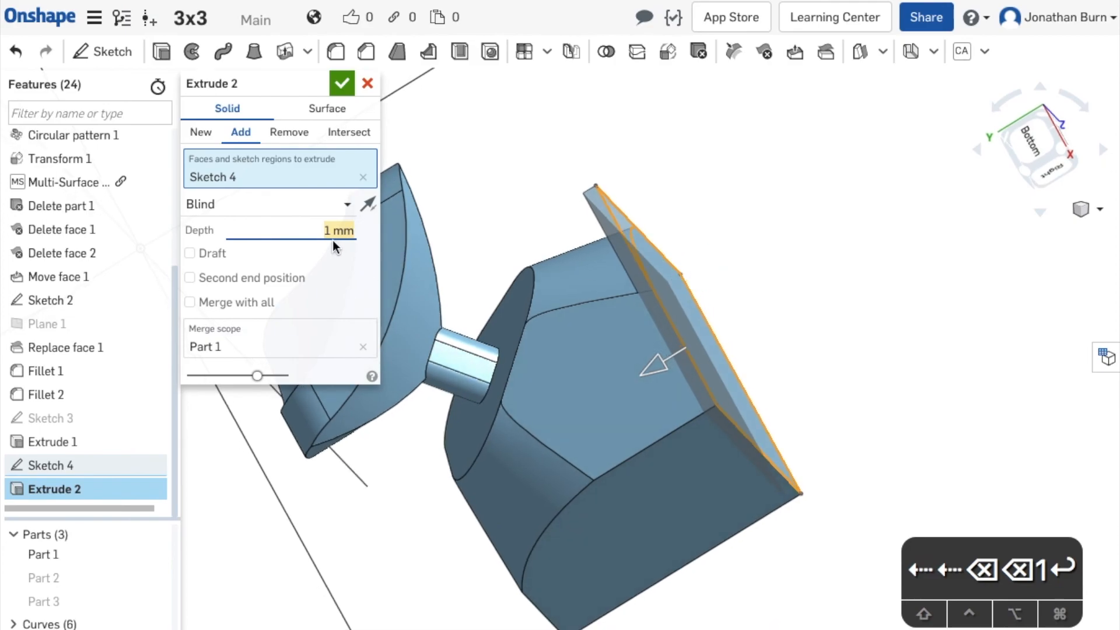
Step: Set the extrude depth to 1.5 mm, check the plate against the corner piece from several sides, and accept the feature
{"action": "type", "text": ".5"}
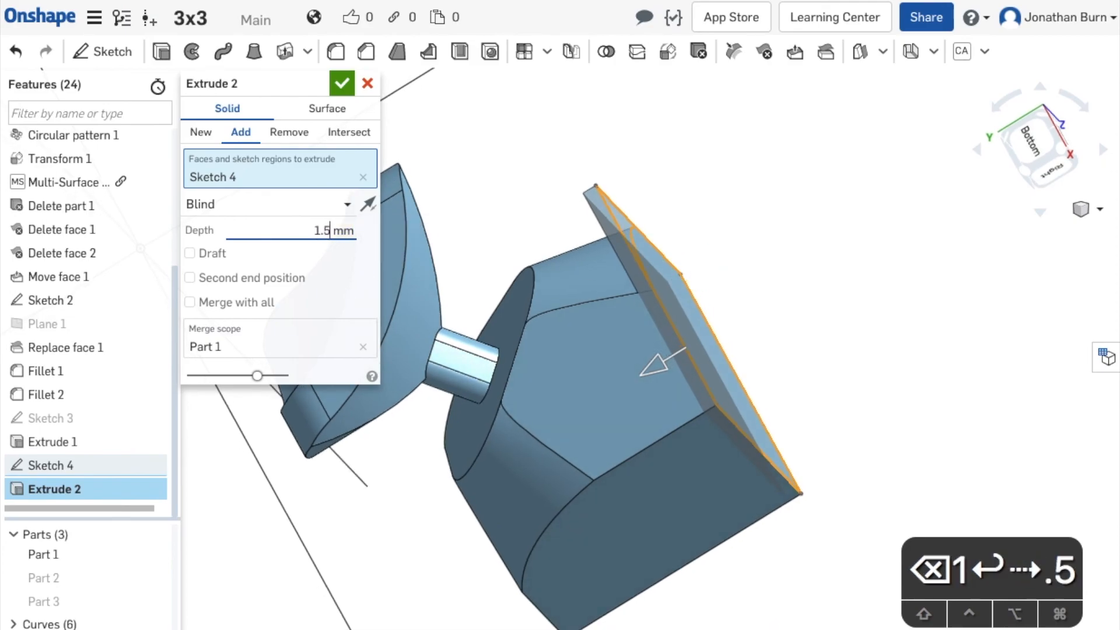
{"action": "key", "text": "Return"}
{"action": "right_click_drag", "start_coordinate": [927, 340], "coordinate": [914, 462]}
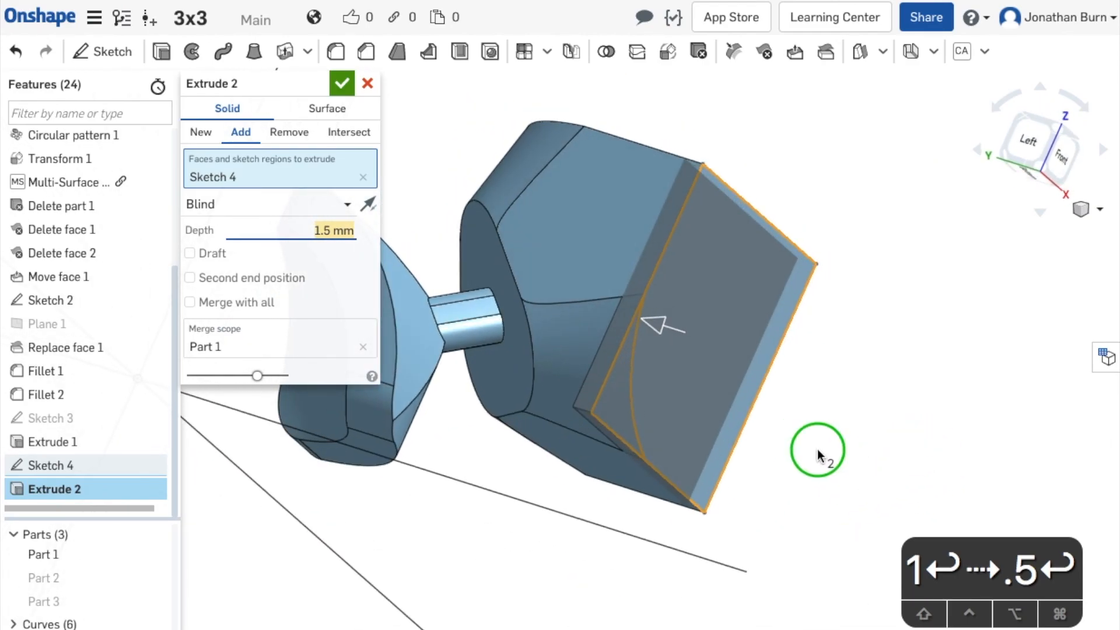
{"action": "right_click_drag", "start_coordinate": [807, 448], "coordinate": [757, 442]}
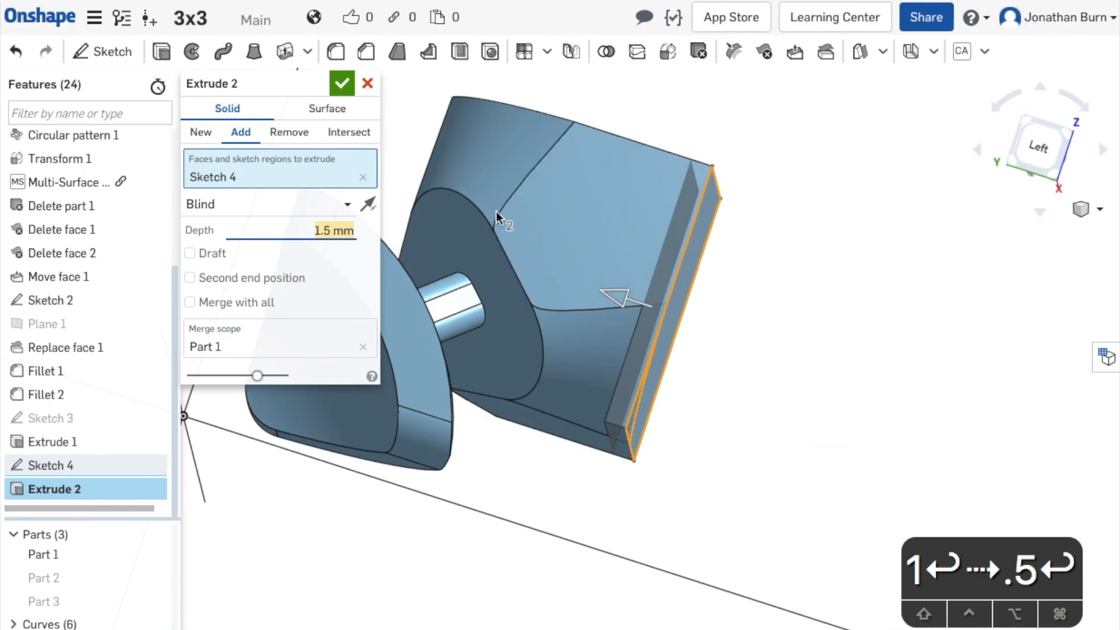
{"action": "right_click_drag", "start_coordinate": [783, 383], "coordinate": [783, 535]}
{"action": "left_click_drag", "start_coordinate": [783, 534], "coordinate": [865, 525], "text": "ctrl"}
{"action": "left_click_drag", "start_coordinate": [621, 479], "coordinate": [717, 485], "text": "ctrl"}
{"action": "right_click_drag", "start_coordinate": [796, 484], "coordinate": [816, 466]}
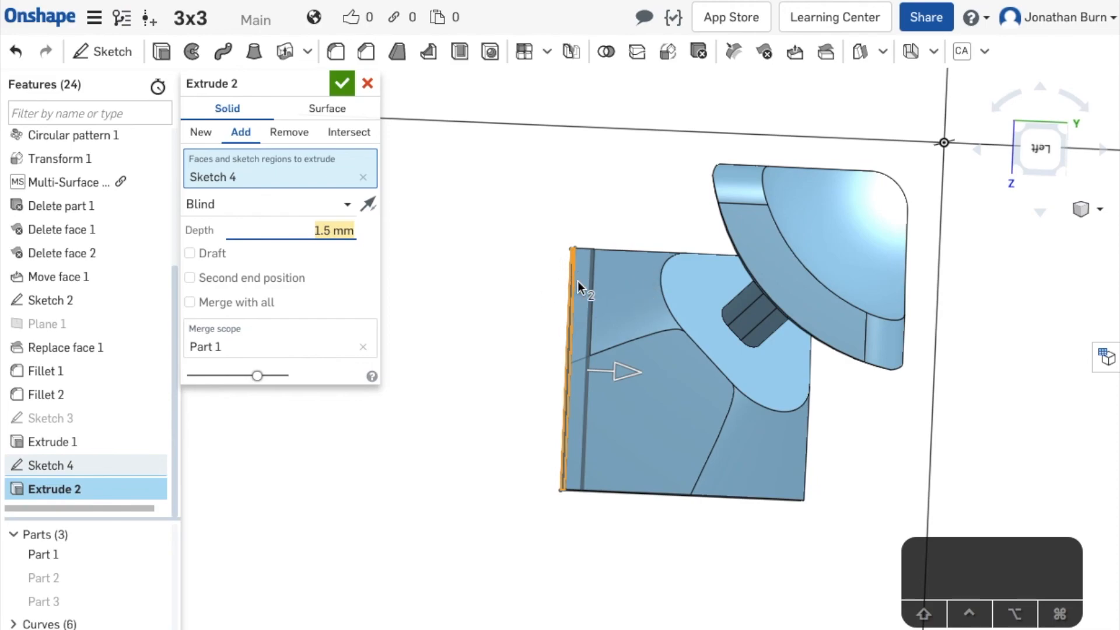
{"action": "right_click_drag", "start_coordinate": [523, 231], "coordinate": [500, 280]}
{"action": "left_click", "coordinate": [343, 83]}
Step: Start a Construction Axis feature and try to pick the origin point where the existing axes cross
{"action": "right_click_drag", "start_coordinate": [722, 407], "coordinate": [796, 409]}
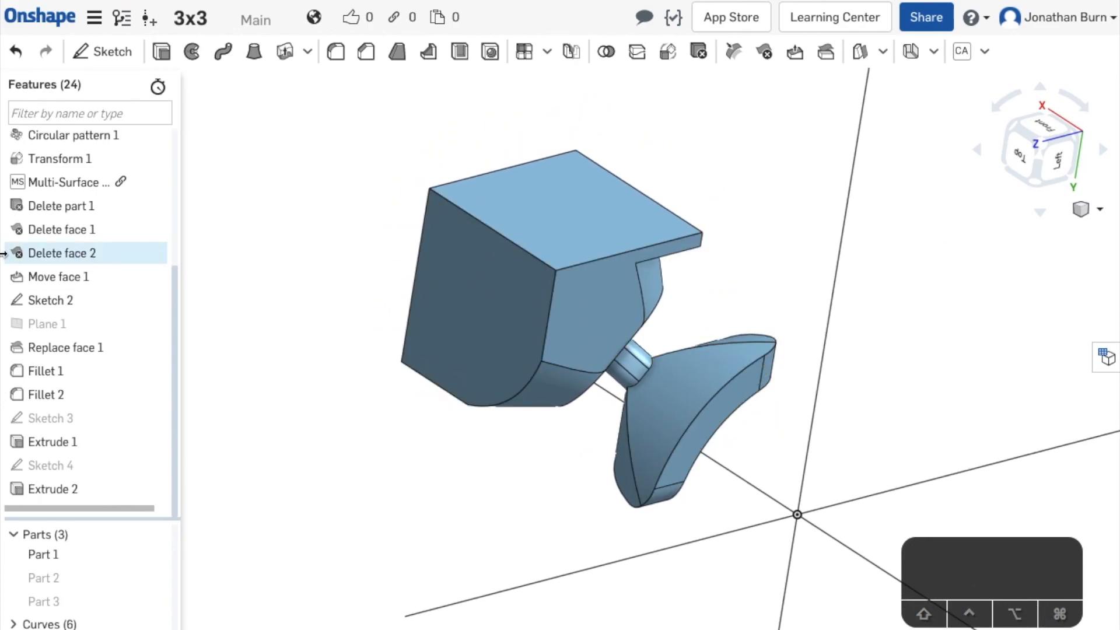
{"action": "scroll", "coordinate": [115, 236], "scroll_direction": "up", "scroll_amount": 1}
{"action": "scroll", "coordinate": [114, 237], "scroll_direction": "up", "scroll_amount": 1}
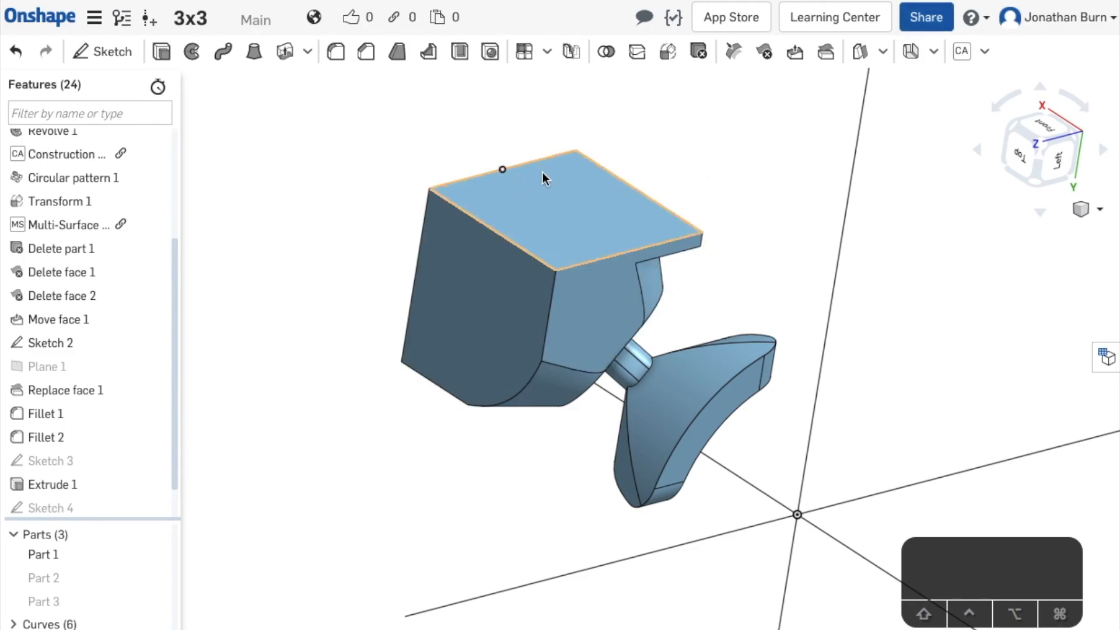
{"action": "right_click_drag", "start_coordinate": [615, 313], "coordinate": [622, 220]}
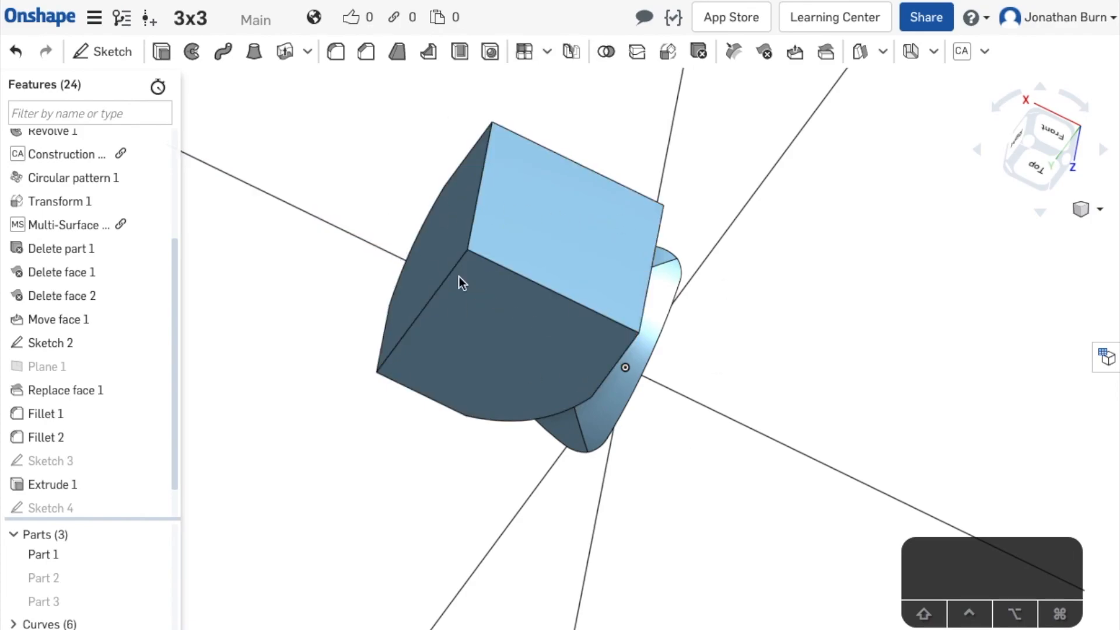
{"action": "right_click_drag", "start_coordinate": [810, 313], "coordinate": [573, 285]}
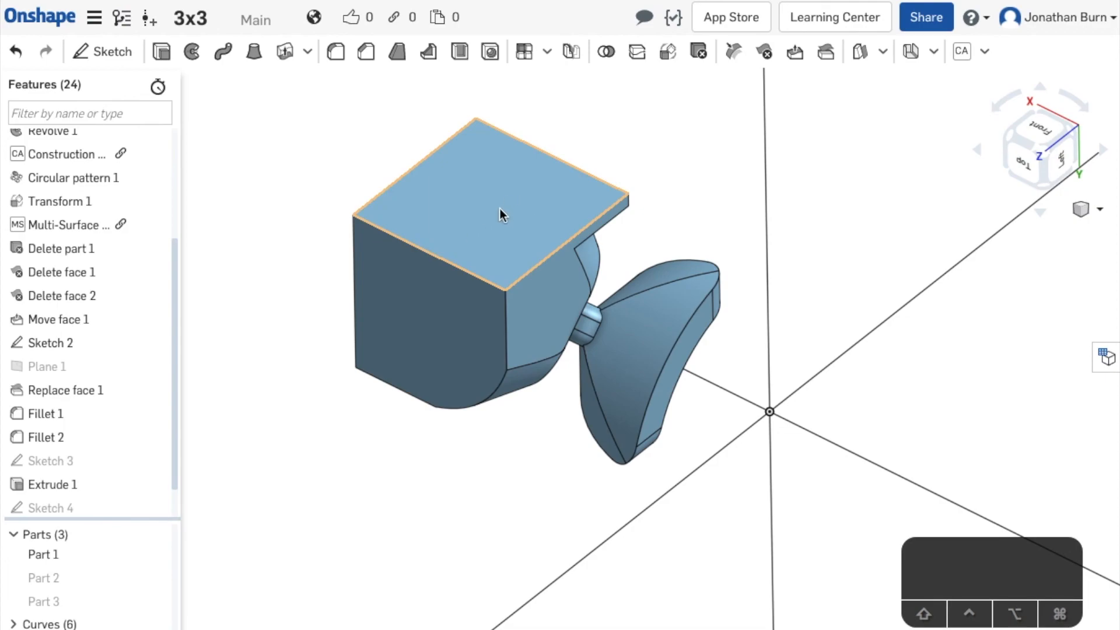
{"action": "left_click", "coordinate": [986, 52]}
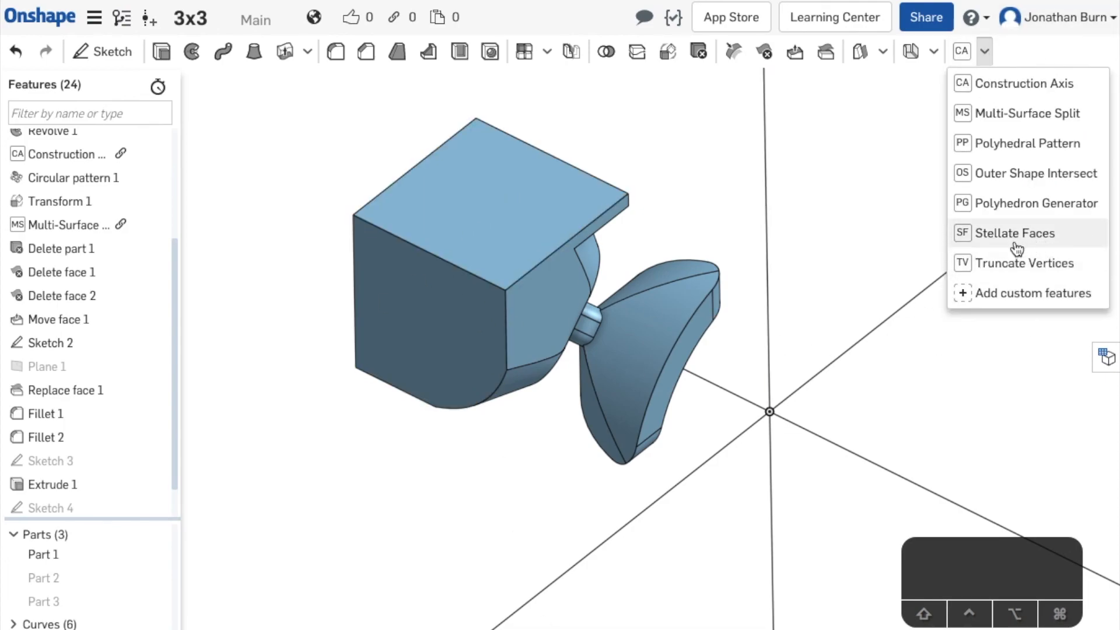
{"action": "left_click", "coordinate": [1041, 88]}
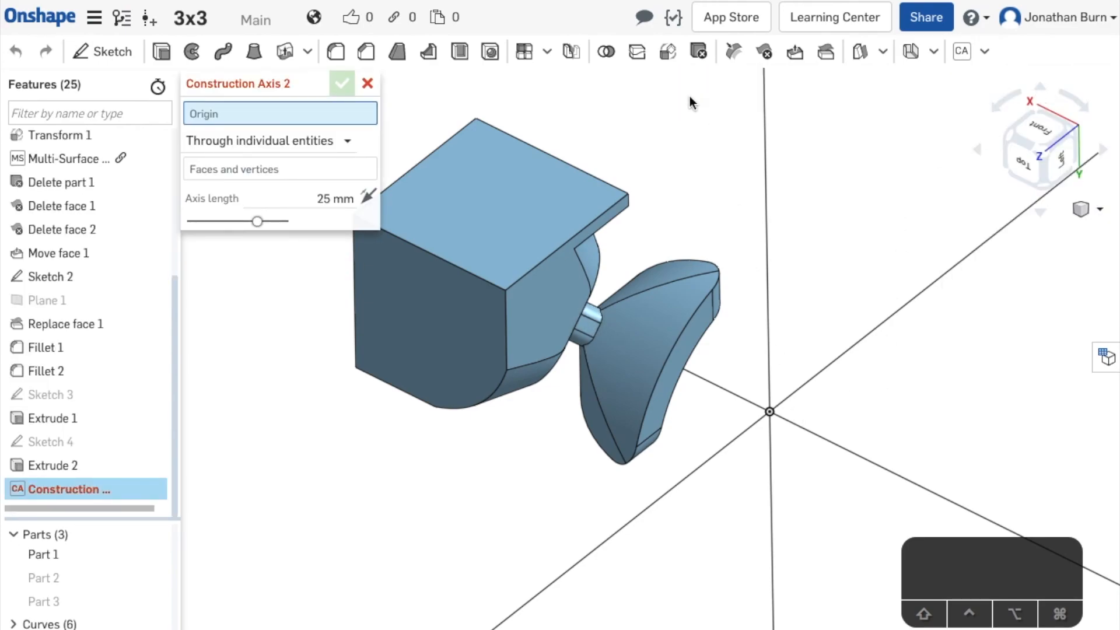
{"action": "left_click", "coordinate": [767, 416]}
{"action": "scroll", "coordinate": [768, 411], "scroll_direction": "up", "scroll_amount": 5}
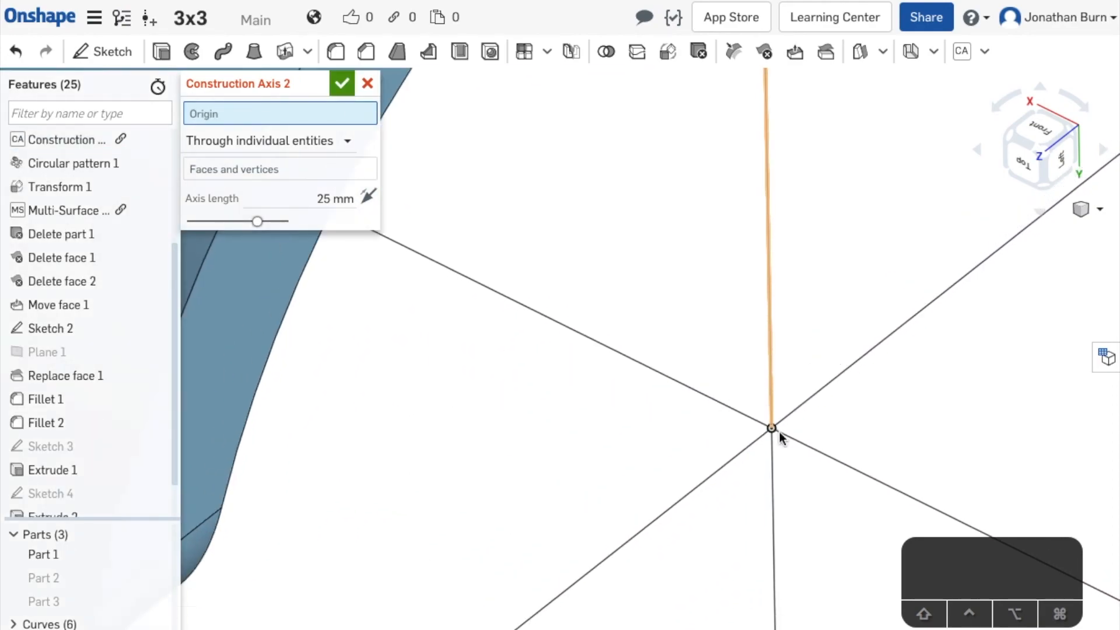
{"action": "scroll", "coordinate": [773, 433], "scroll_direction": "down", "scroll_amount": 3}
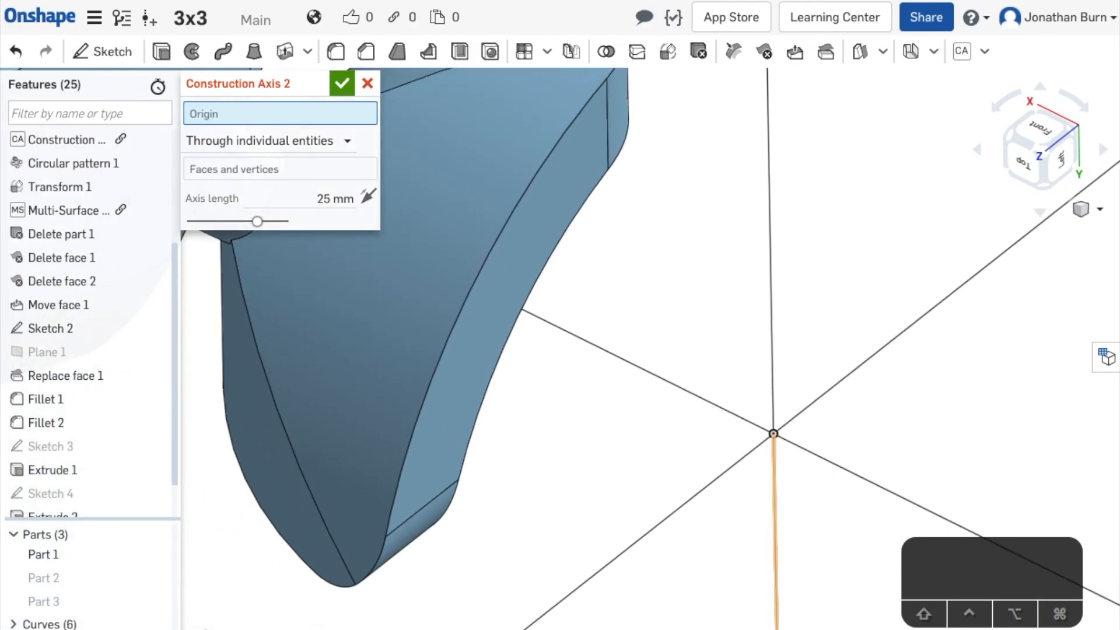
{"action": "scroll", "coordinate": [130, 619], "scroll_direction": "down", "scroll_amount": 3}
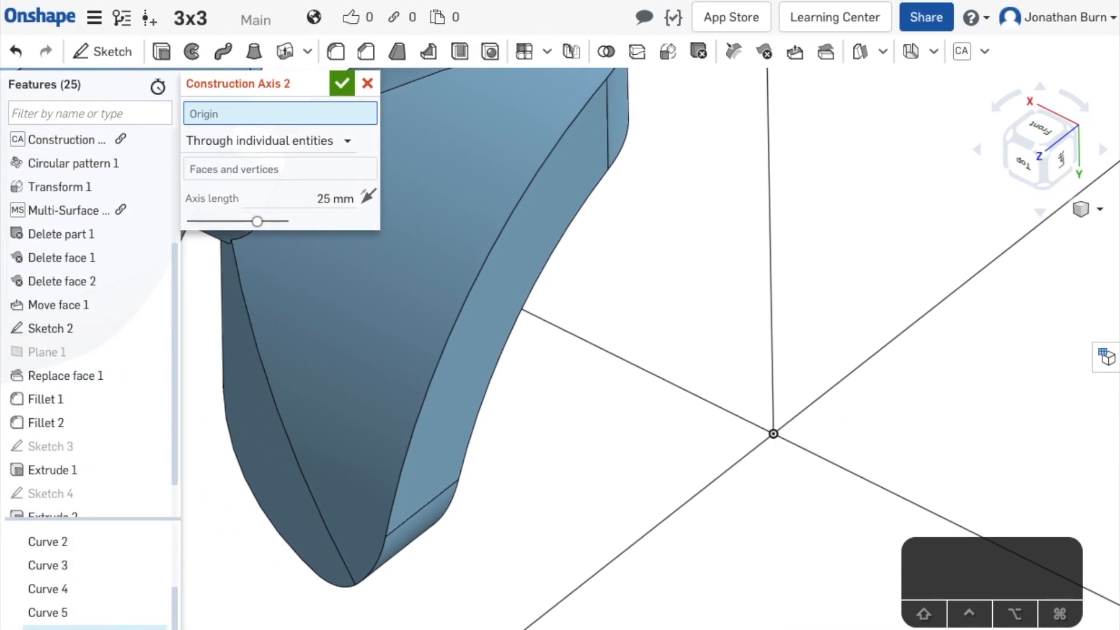
Step: Hide all the construction curves and pick the uncovered origin point as the axis origin
{"action": "left_click", "coordinate": [156, 612]}
{"action": "left_click", "coordinate": [156, 588]}
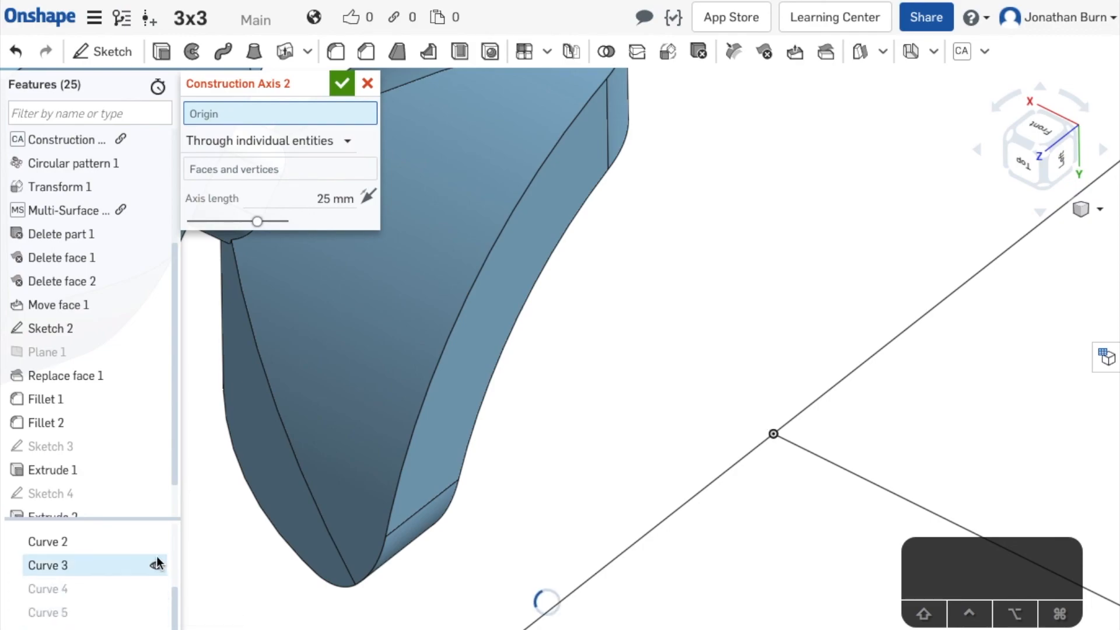
{"action": "left_click", "coordinate": [155, 565]}
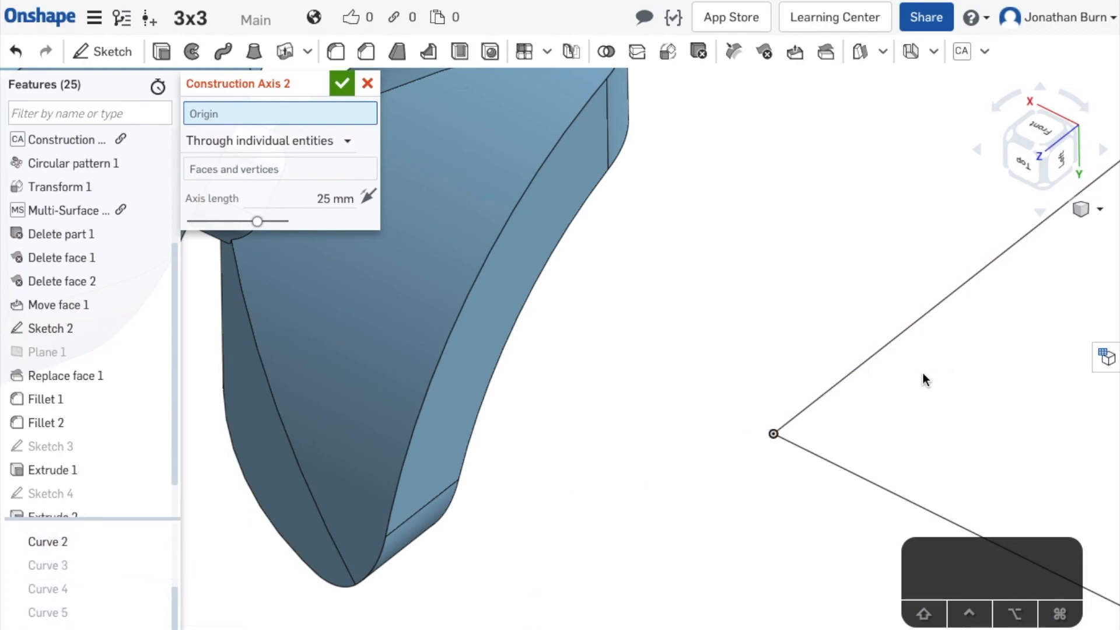
{"action": "right_click", "coordinate": [873, 350]}
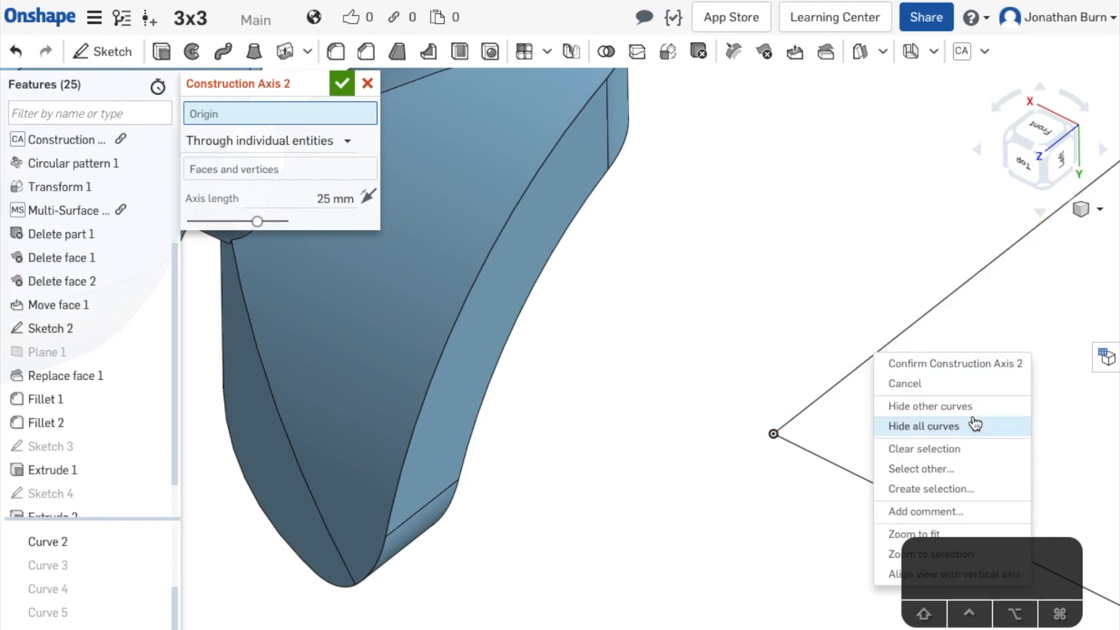
{"action": "left_click", "coordinate": [933, 426]}
{"action": "left_click", "coordinate": [772, 435]}
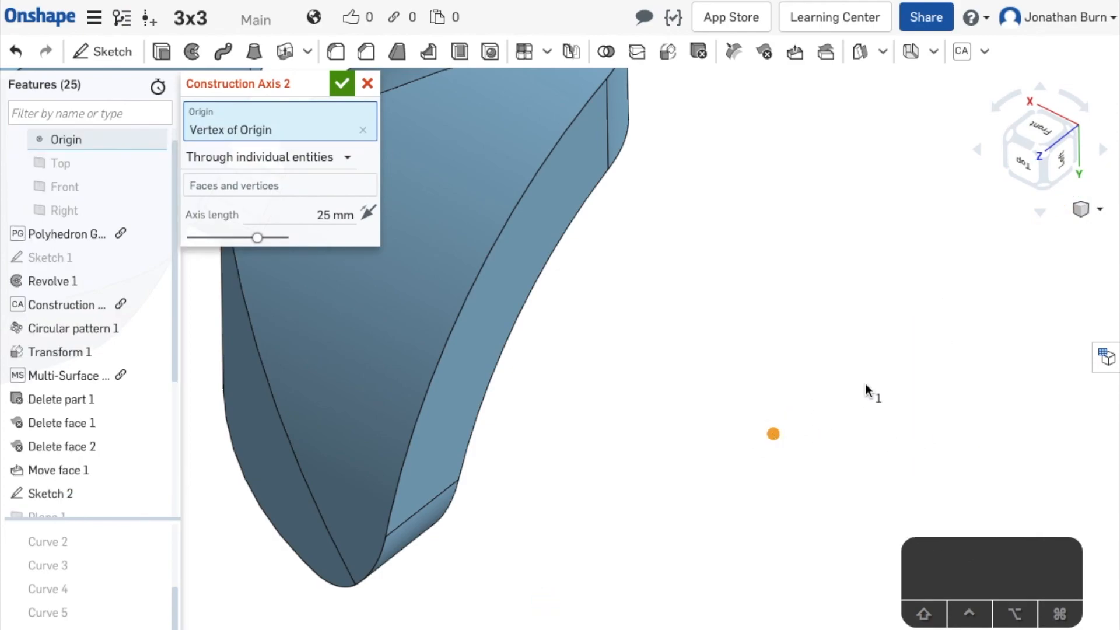
{"action": "scroll", "coordinate": [867, 382], "scroll_direction": "down", "scroll_amount": 5}
{"action": "scroll", "coordinate": [867, 382], "scroll_direction": "up", "scroll_amount": 3}
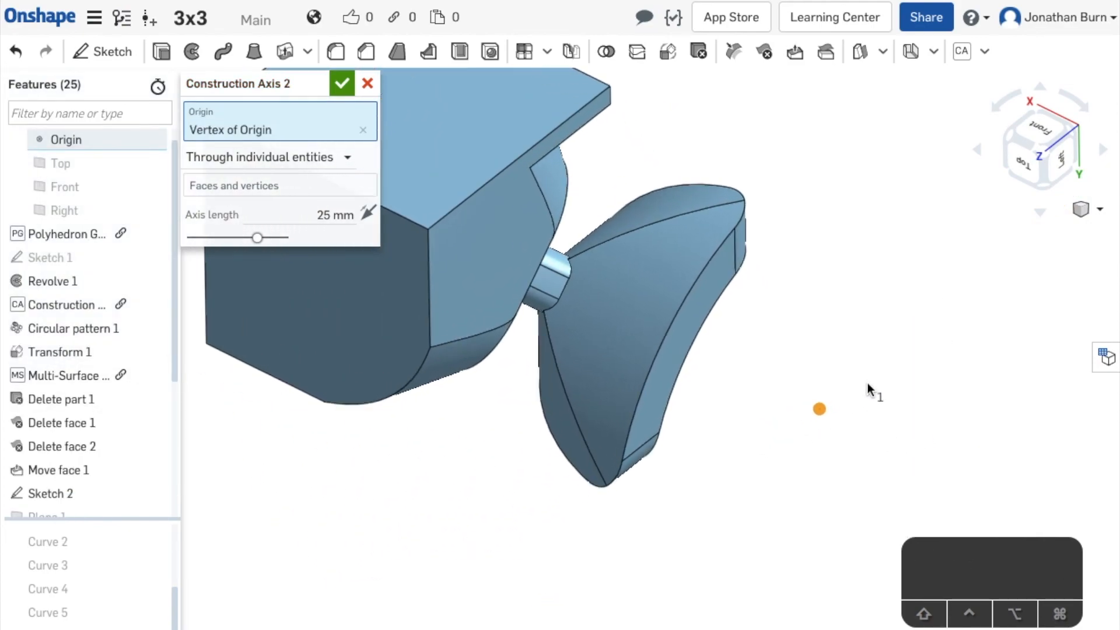
Step: Undo the origin pick and the hiding of the curves
{"action": "key", "text": "super+z"}
{"action": "key", "text": "super+z"}
{"action": "key", "text": "super+z"}
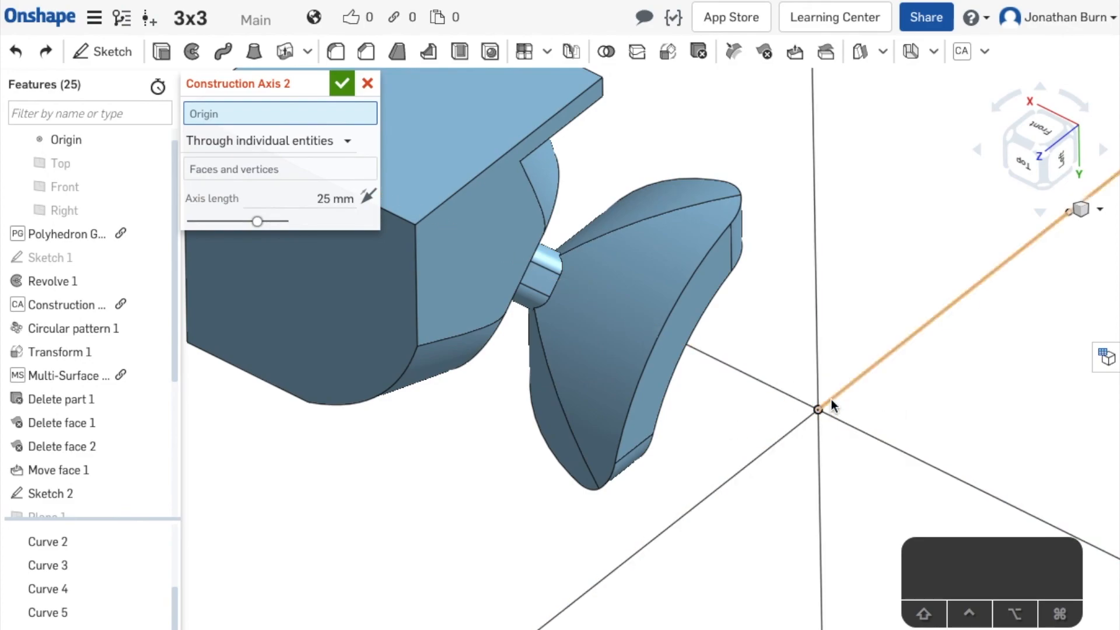
Step: Use Select other at the crossing of the axes to choose Vertex of Origin as the axis origin
{"action": "left_click", "coordinate": [857, 412]}
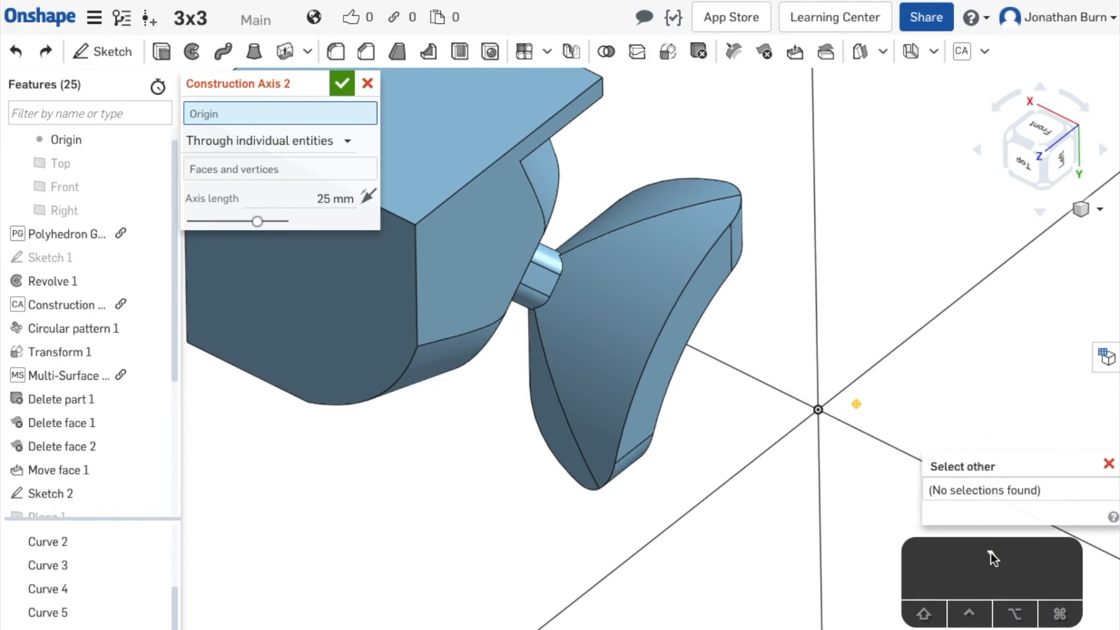
{"action": "left_click", "coordinate": [817, 412]}
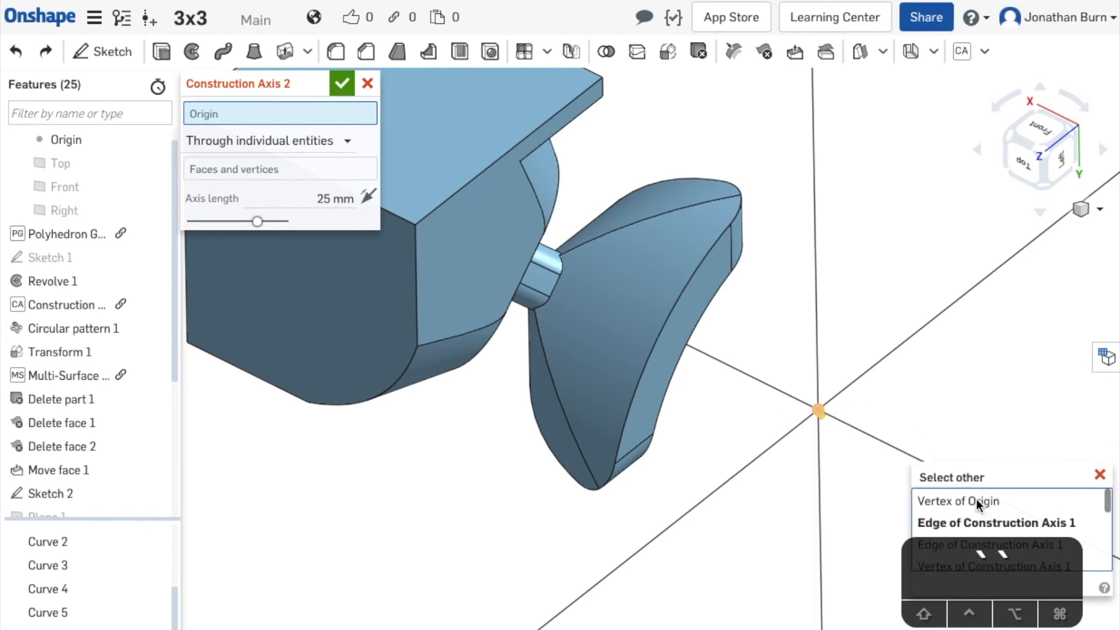
{"action": "left_click_drag", "start_coordinate": [960, 476], "coordinate": [944, 310]}
{"action": "scroll", "coordinate": [811, 415], "scroll_direction": "up", "scroll_amount": 5}
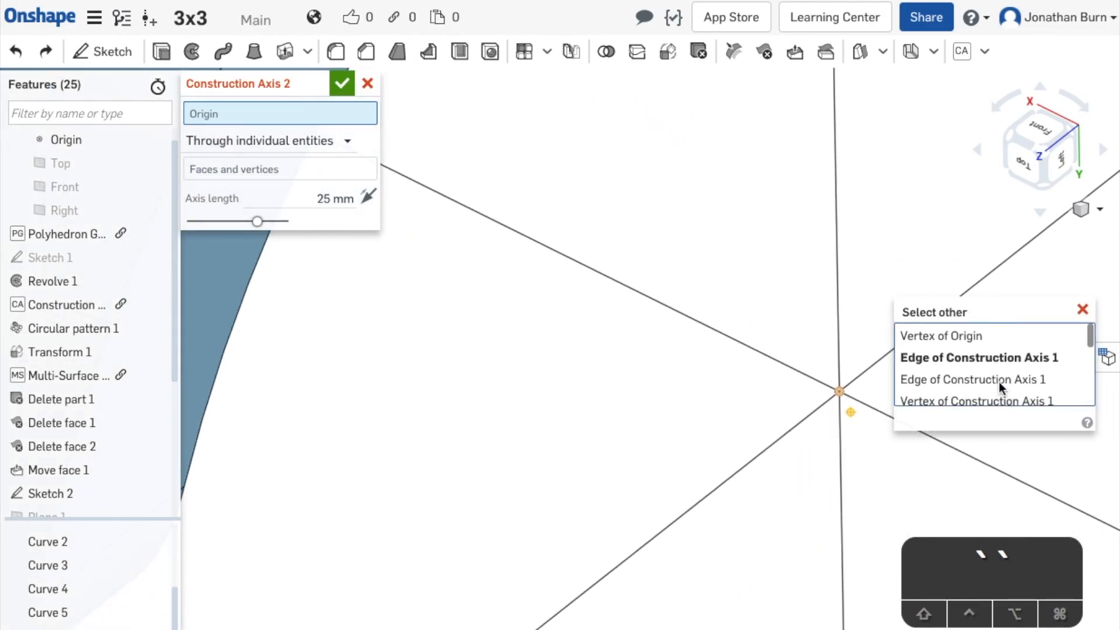
{"action": "scroll", "coordinate": [951, 378], "scroll_direction": "down", "scroll_amount": 5}
{"action": "scroll", "coordinate": [950, 378], "scroll_direction": "up", "scroll_amount": 5}
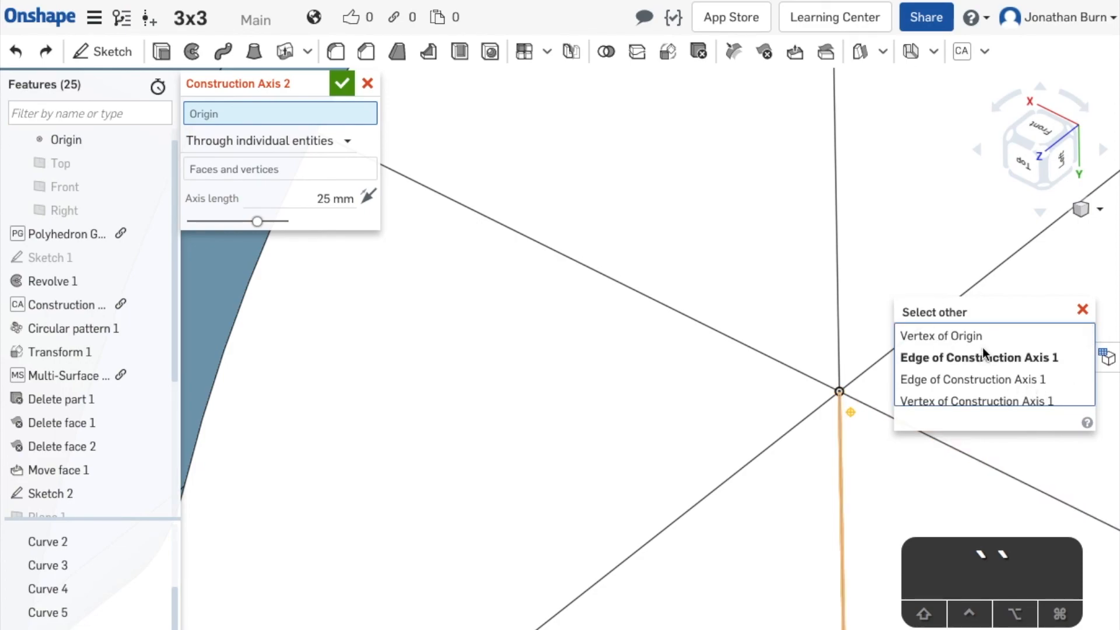
{"action": "left_click", "coordinate": [949, 338]}
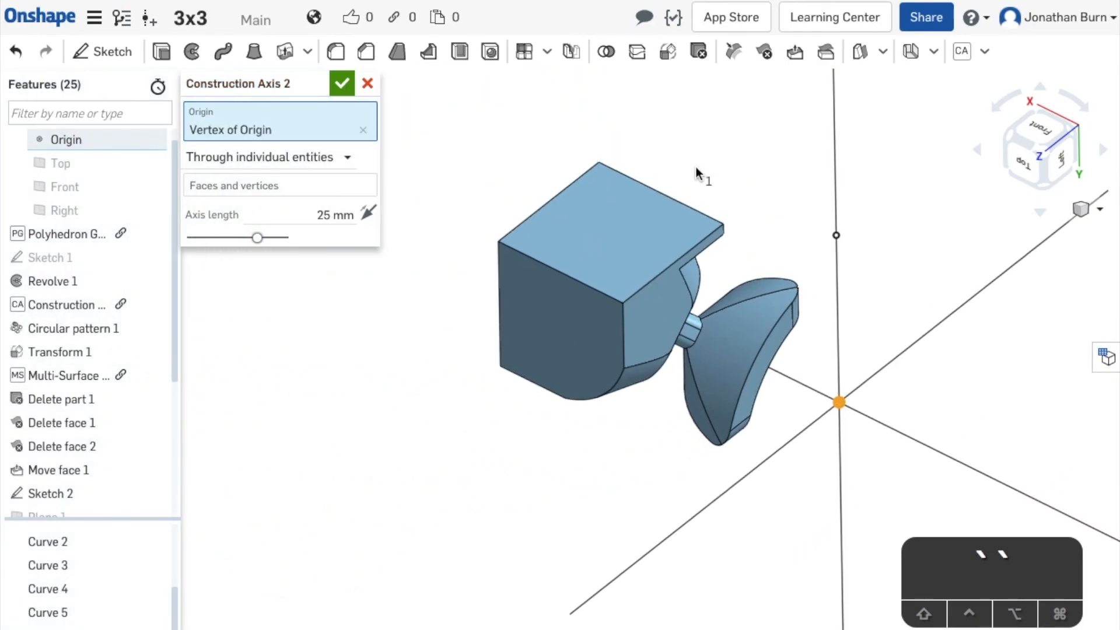
Step: Run the axis through individual entities using the corner piece's outermost vertex, and accept the construction axis
{"action": "left_click", "coordinate": [279, 159]}
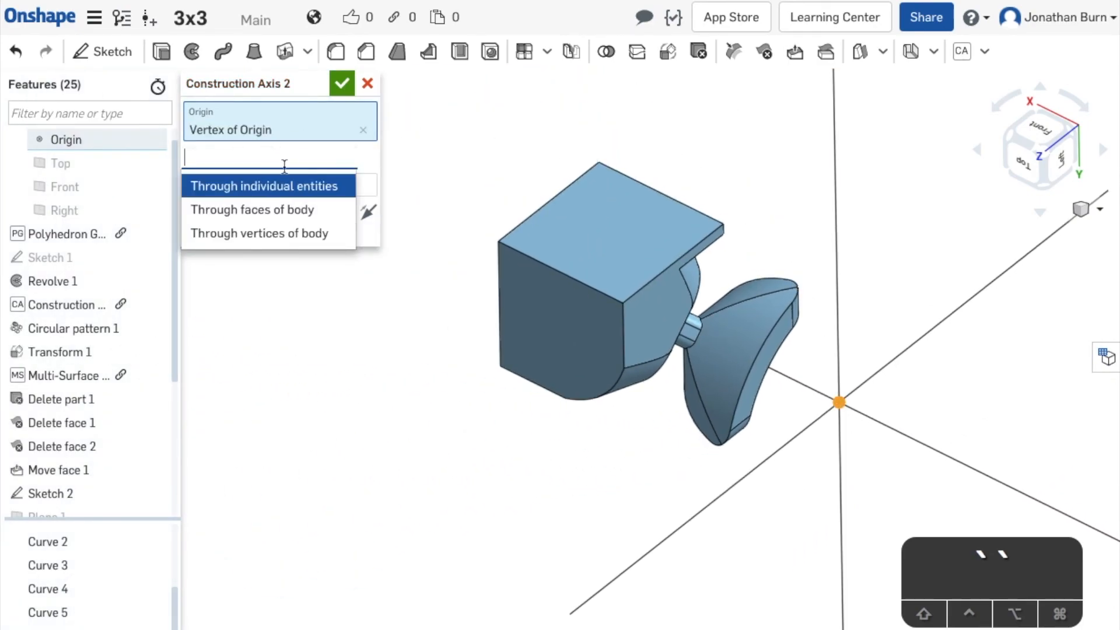
{"action": "left_click", "coordinate": [318, 187]}
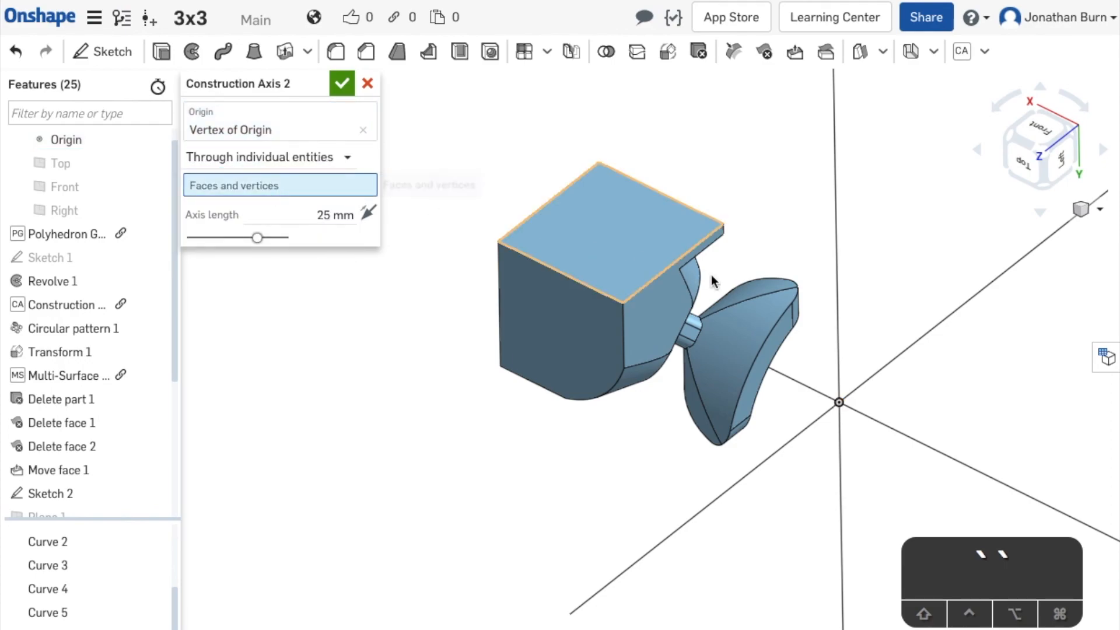
{"action": "left_click", "coordinate": [498, 241]}
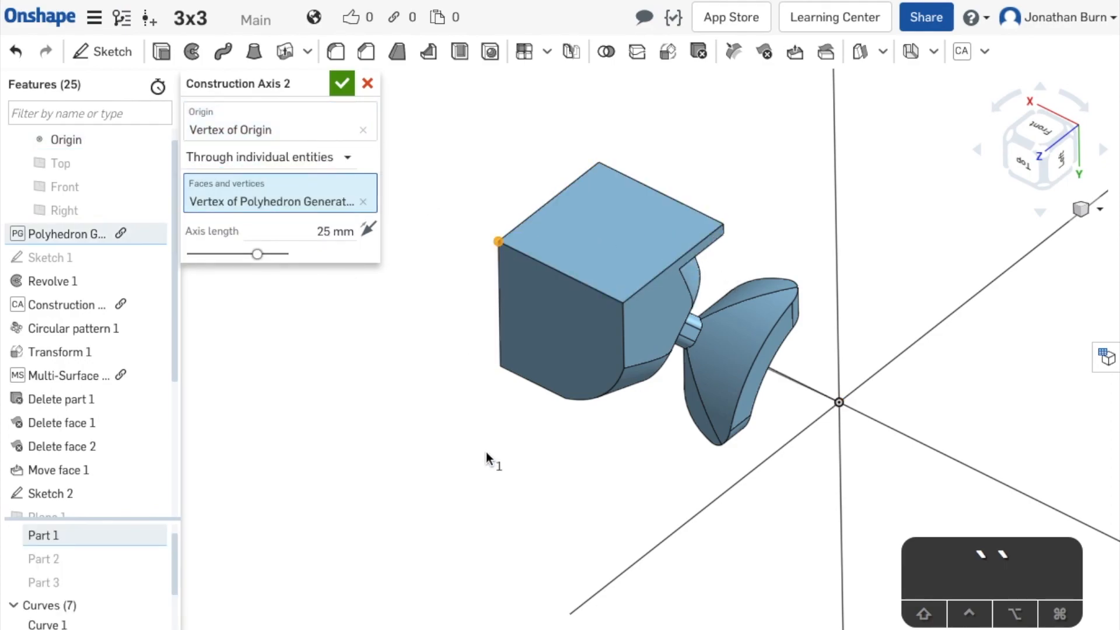
{"action": "right_click_drag", "start_coordinate": [547, 439], "coordinate": [461, 438]}
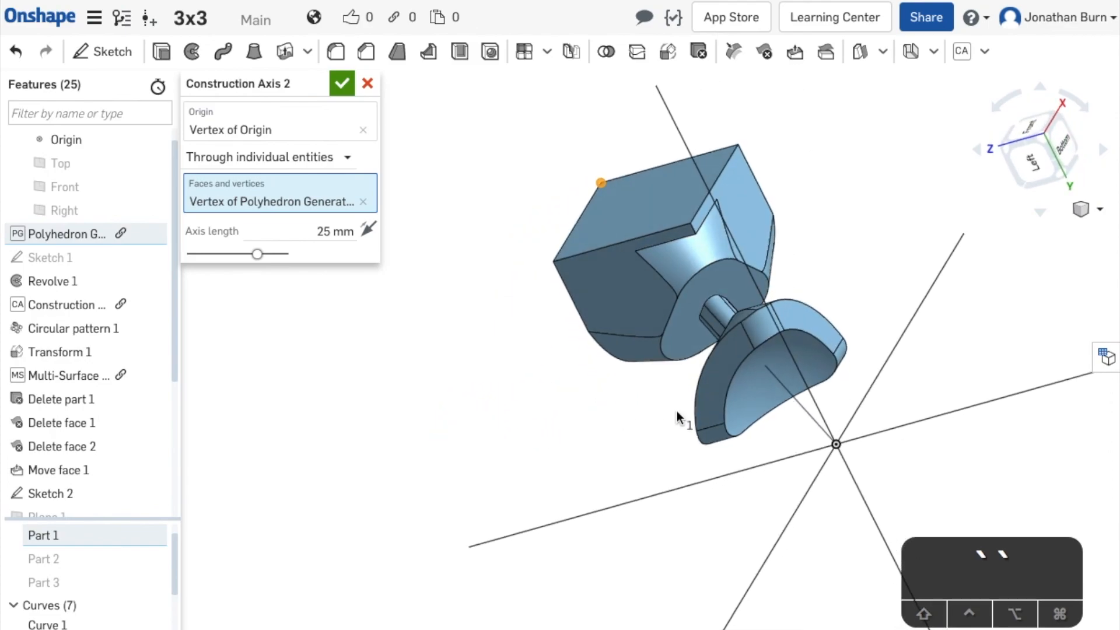
{"action": "left_click", "coordinate": [343, 86]}
Step: Start a circular feature pattern and choose Extrude 2 as the feature to pattern
{"action": "right_click_drag", "start_coordinate": [798, 244], "coordinate": [833, 267]}
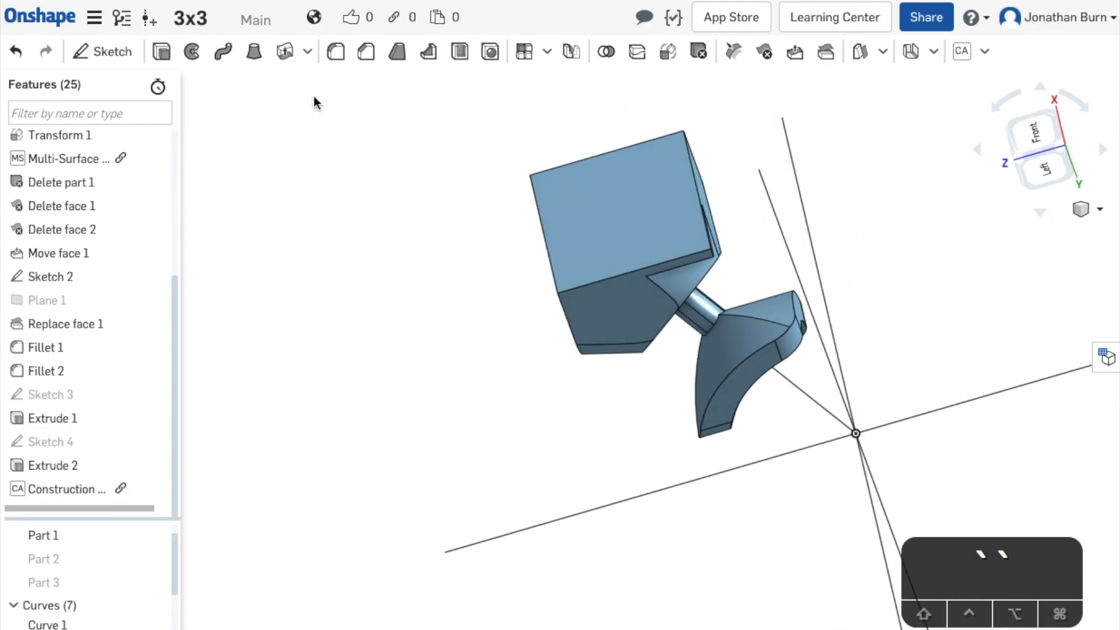
{"action": "left_click", "coordinate": [547, 51]}
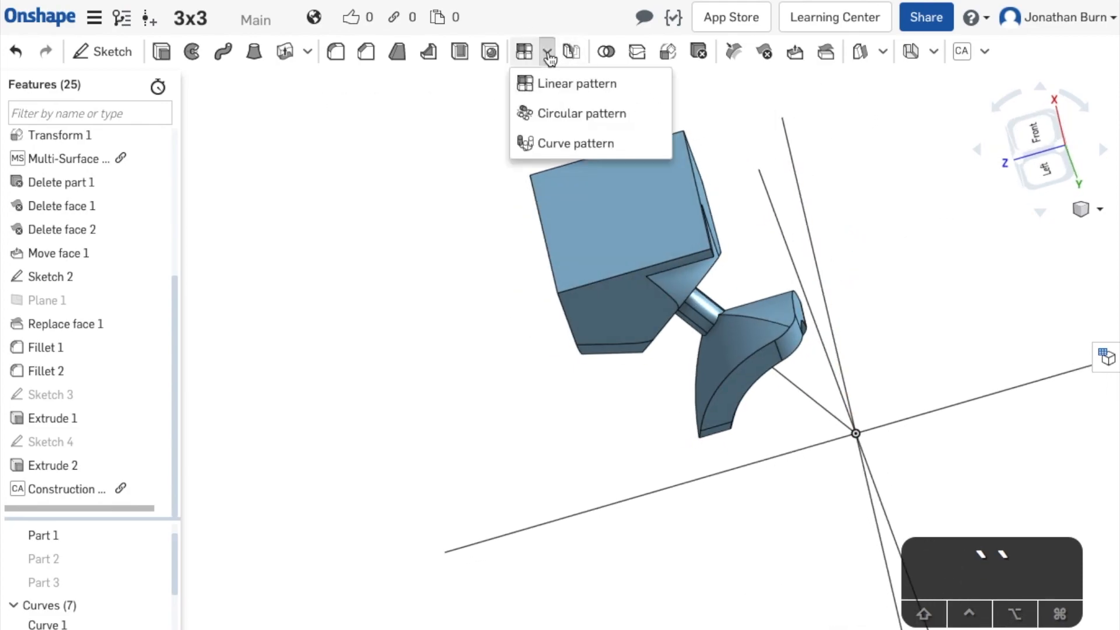
{"action": "left_click", "coordinate": [592, 118]}
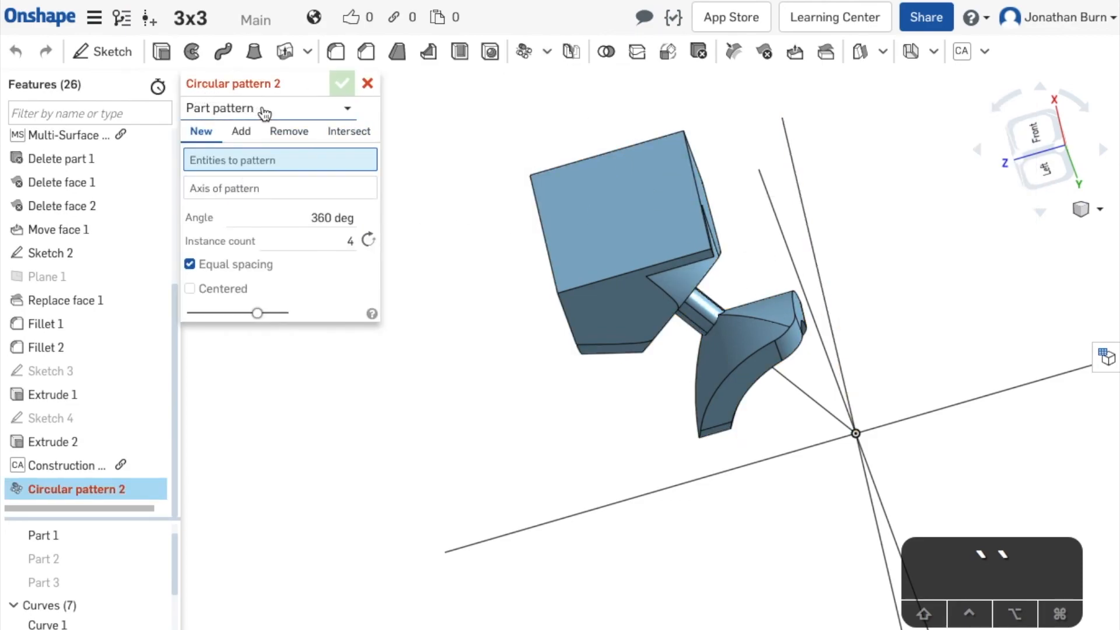
{"action": "left_click", "coordinate": [263, 110]}
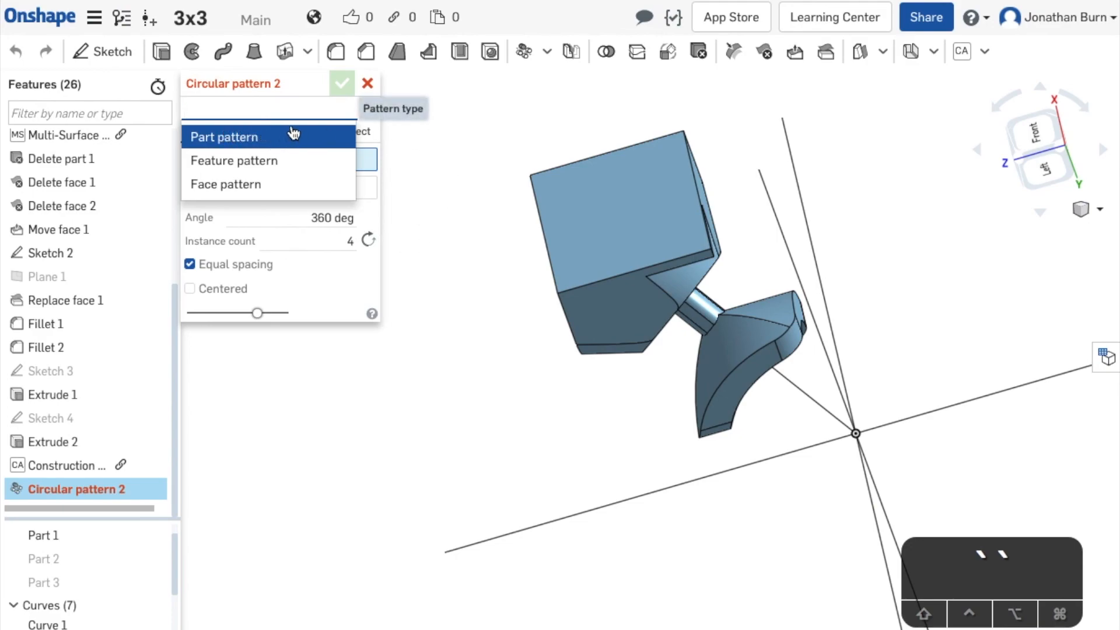
{"action": "left_click", "coordinate": [275, 164]}
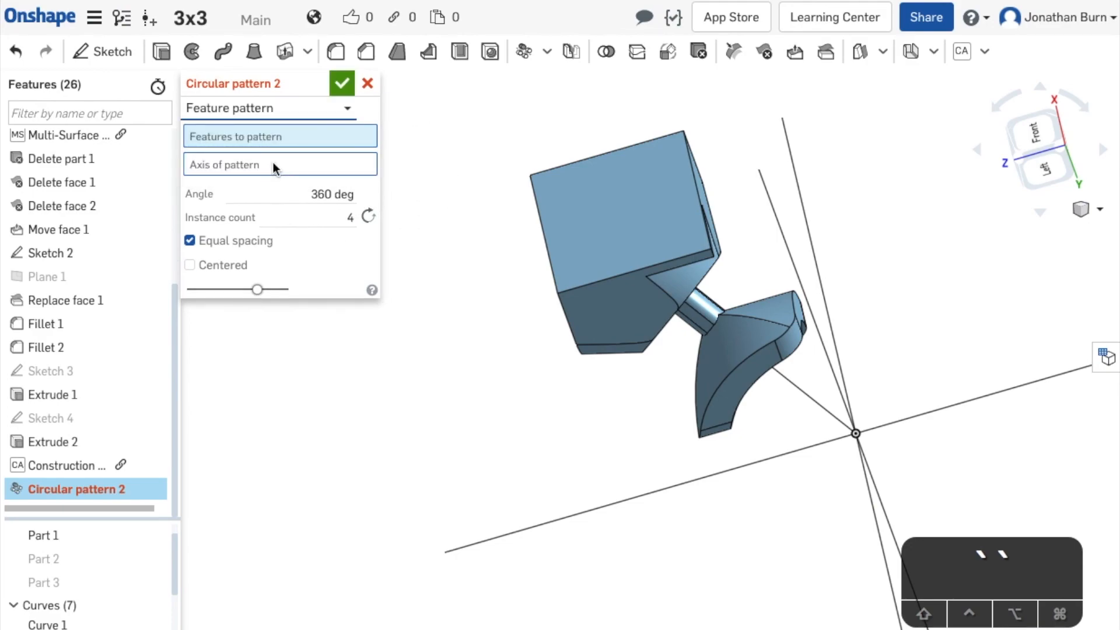
{"action": "scroll", "coordinate": [618, 342], "scroll_direction": "up", "scroll_amount": 2}
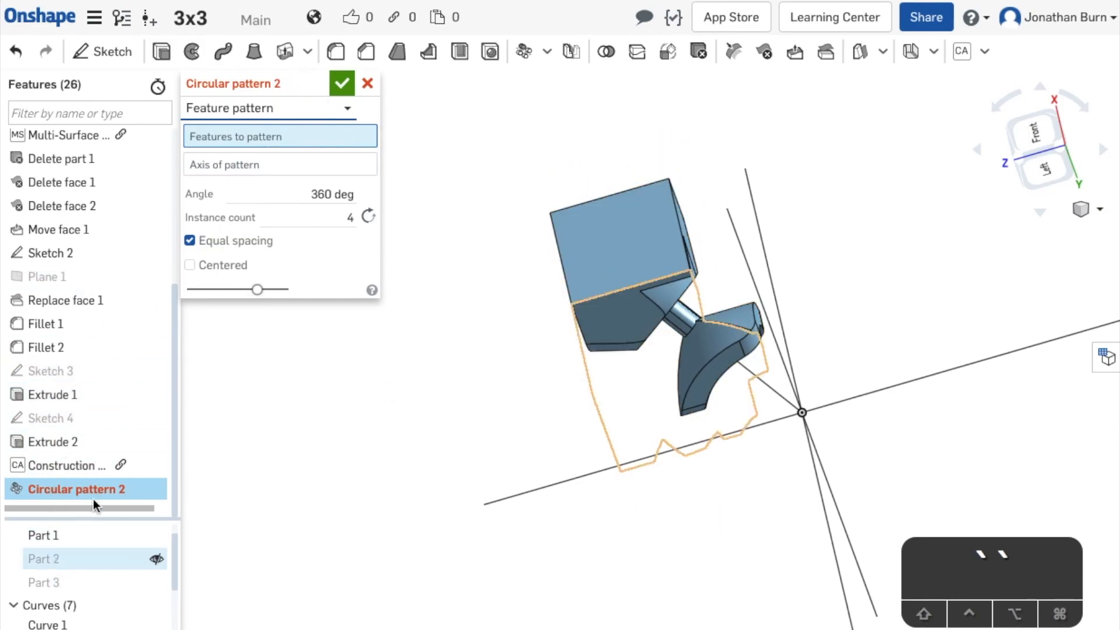
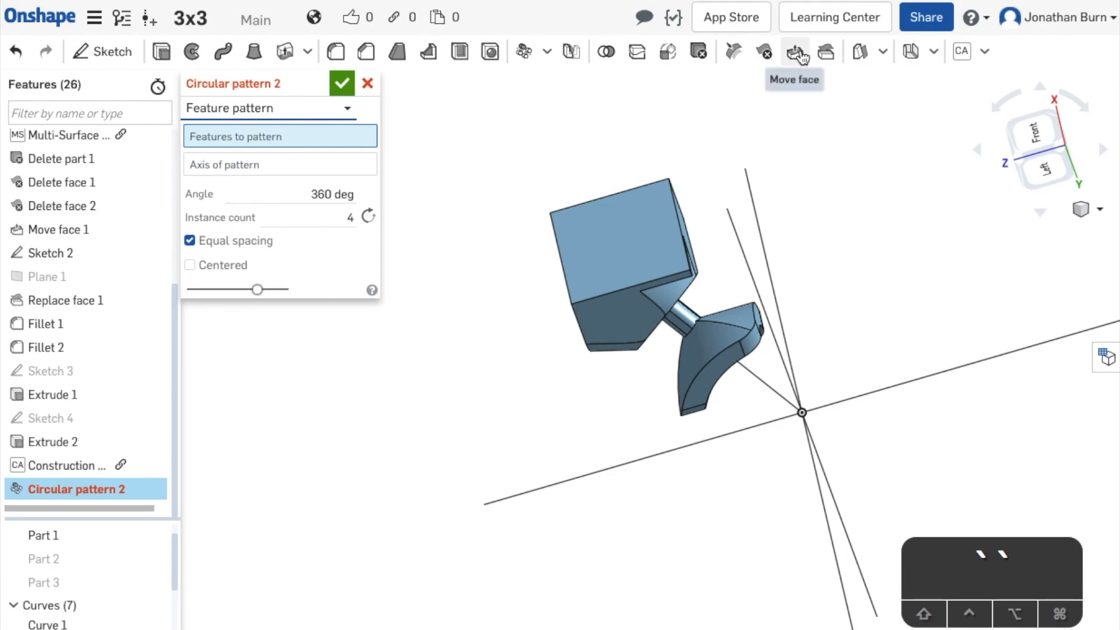
{"action": "right_click_drag", "start_coordinate": [888, 267], "coordinate": [908, 221]}
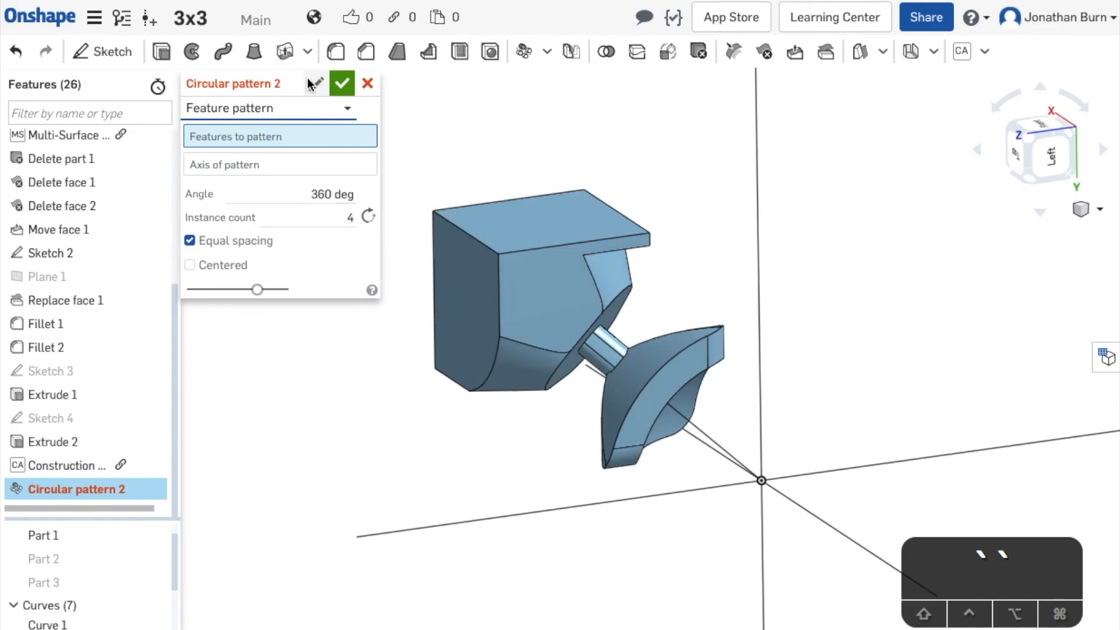
{"action": "left_click", "coordinate": [269, 120]}
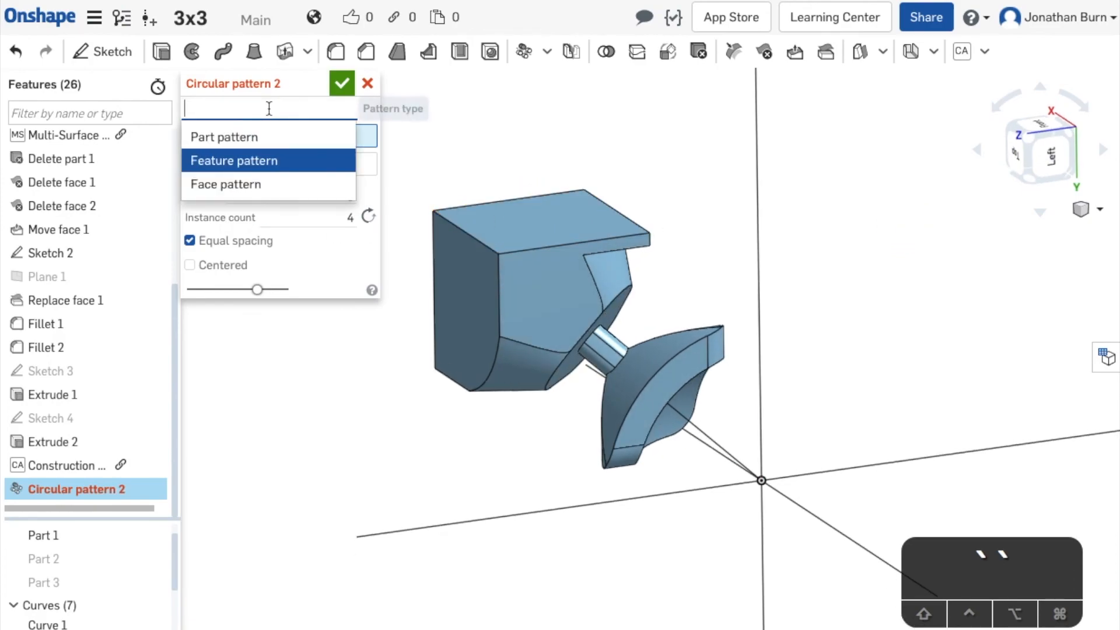
{"action": "left_click", "coordinate": [286, 166]}
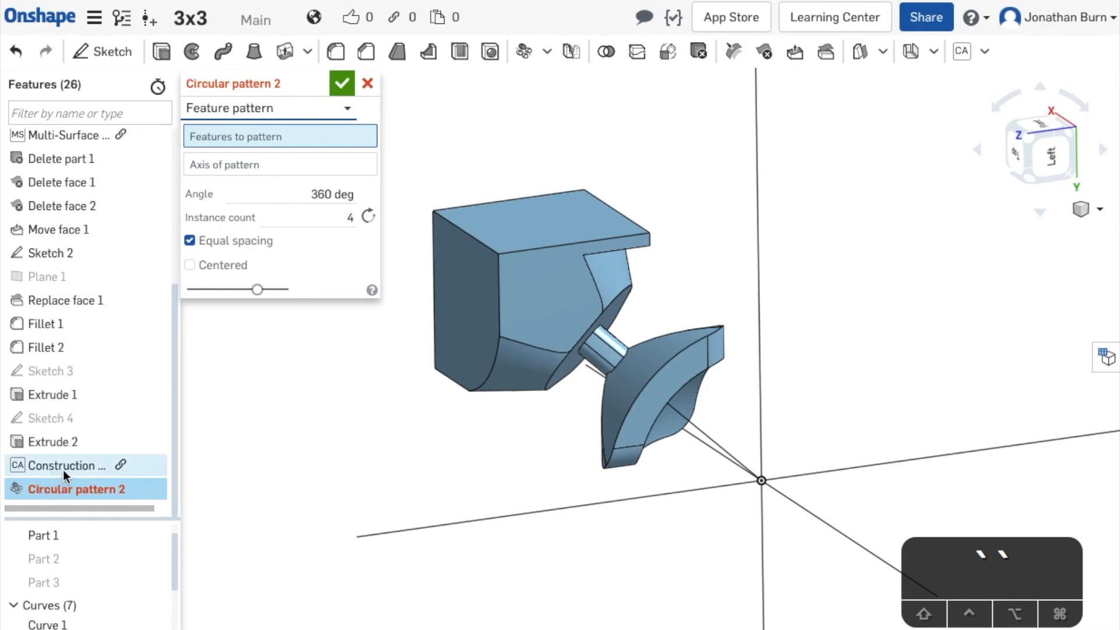
{"action": "left_click", "coordinate": [51, 443]}
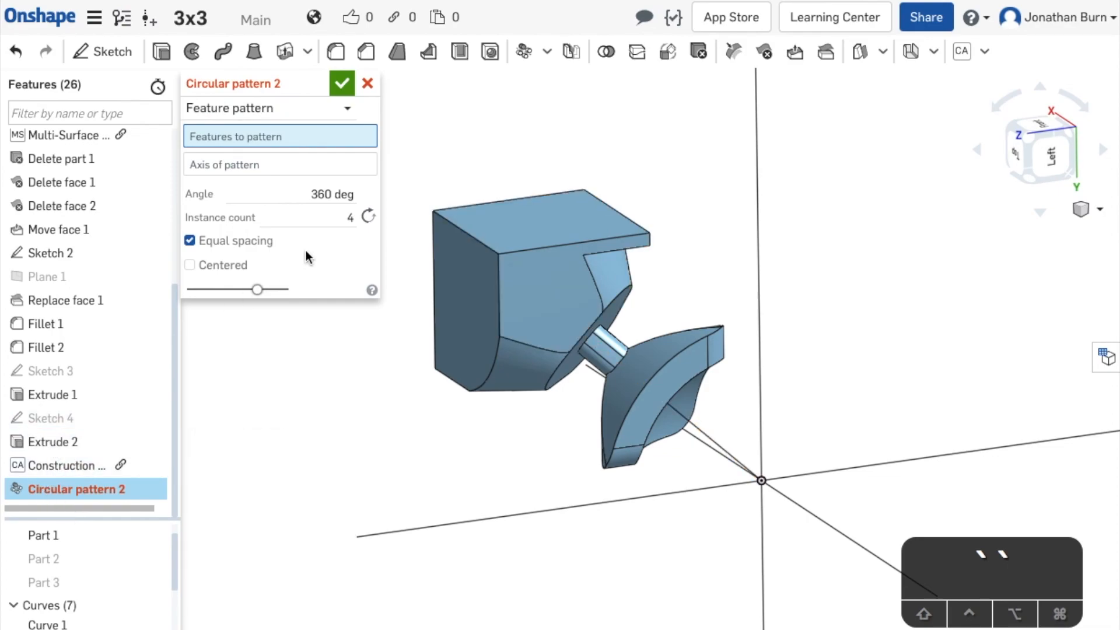
Step: Use the edge of Construction Axis 2 as the pattern axis, set 3 instances, and accept the circular pattern
{"action": "left_click", "coordinate": [281, 183]}
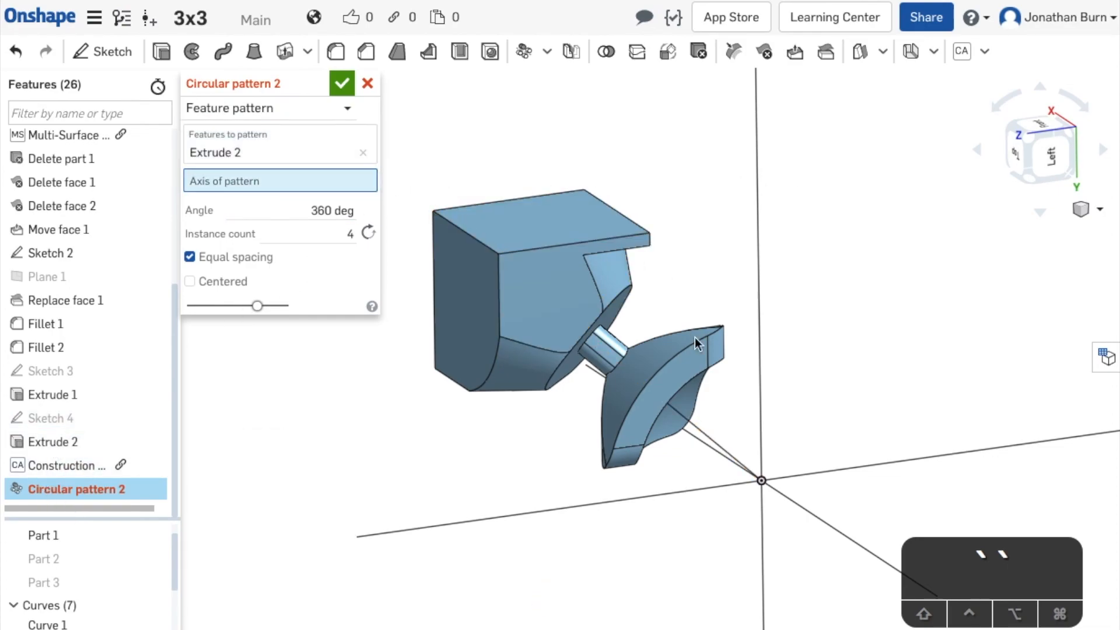
{"action": "left_click", "coordinate": [714, 440]}
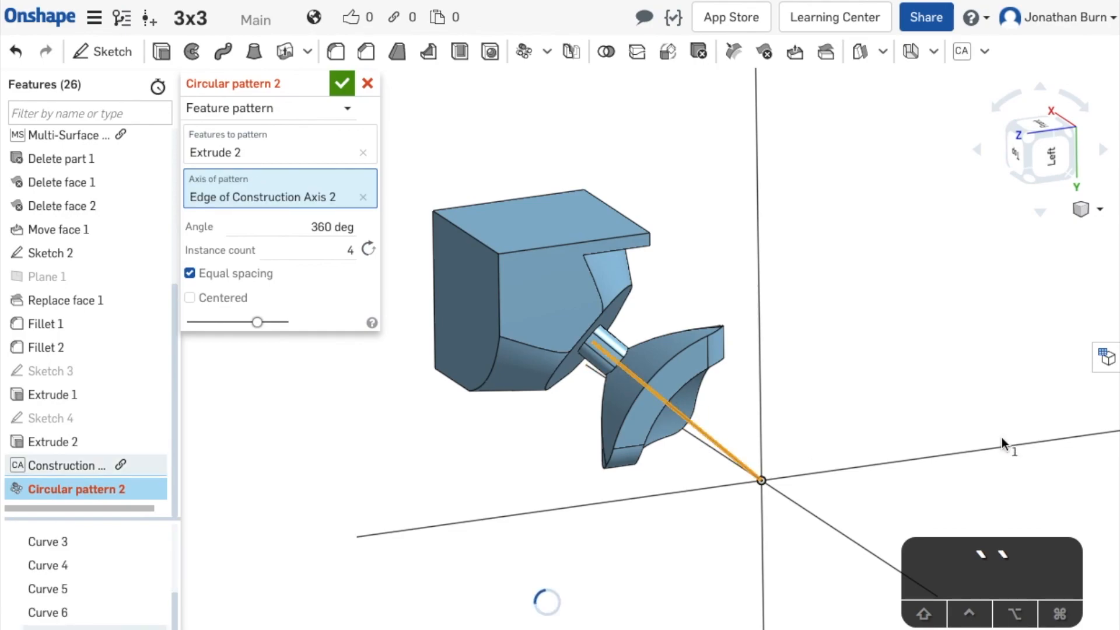
{"action": "left_click", "coordinate": [965, 341]}
{"action": "right_click_drag", "start_coordinate": [965, 340], "coordinate": [1023, 363]}
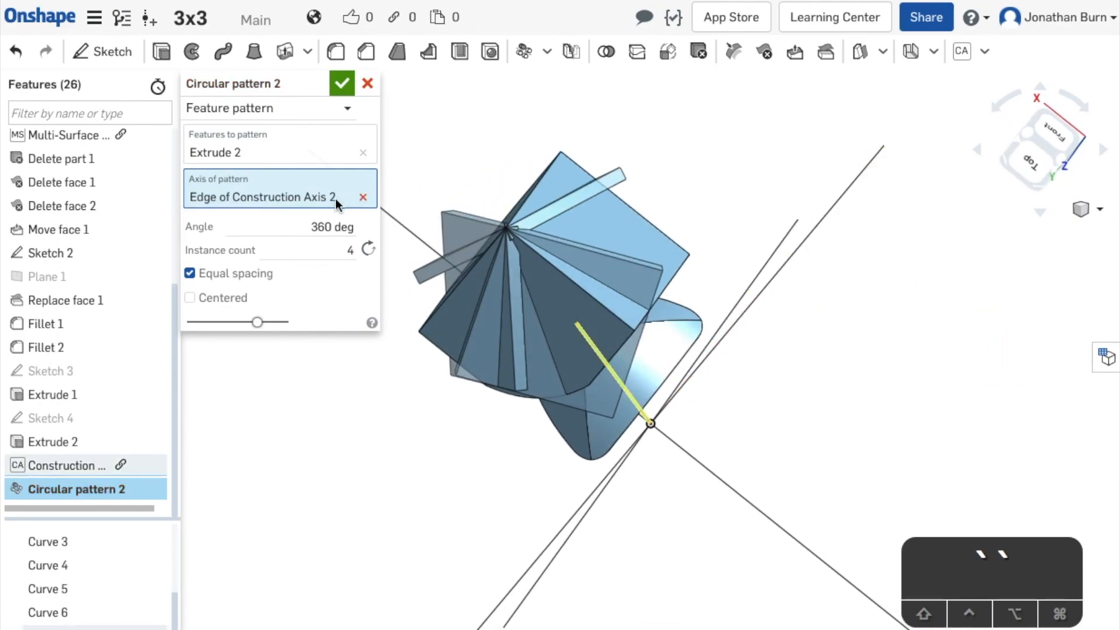
{"action": "left_click", "coordinate": [337, 251]}
{"action": "key", "text": "Down"}
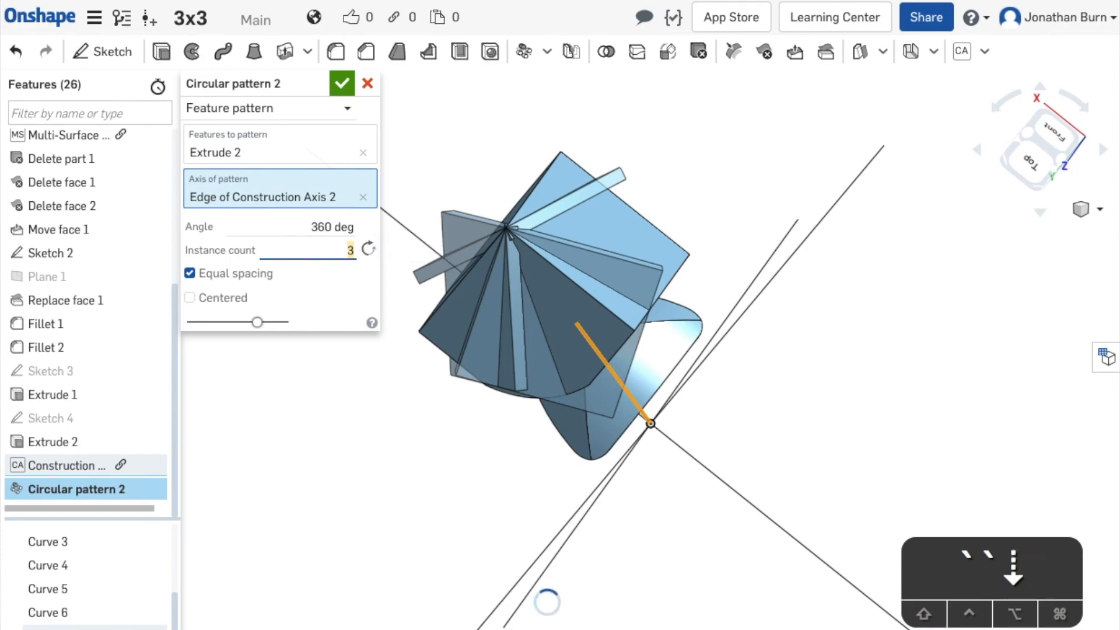
{"action": "right_click_drag", "start_coordinate": [846, 414], "coordinate": [450, 108]}
{"action": "left_click", "coordinate": [343, 83]}
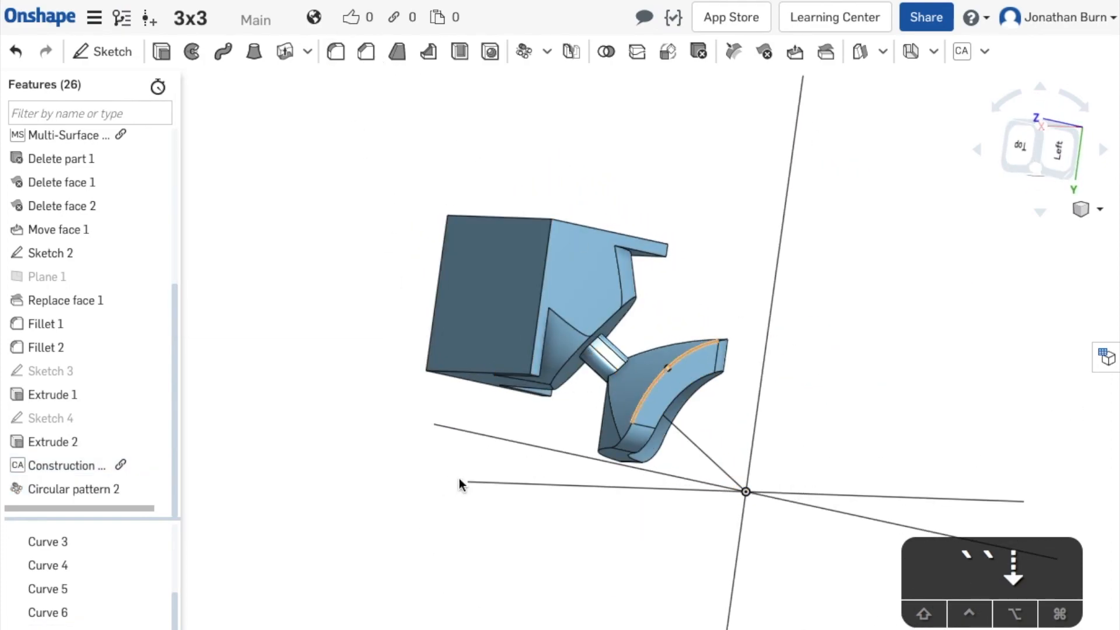
Step: Hide all the construction curves around the corner piece
{"action": "right_click", "coordinate": [754, 378]}
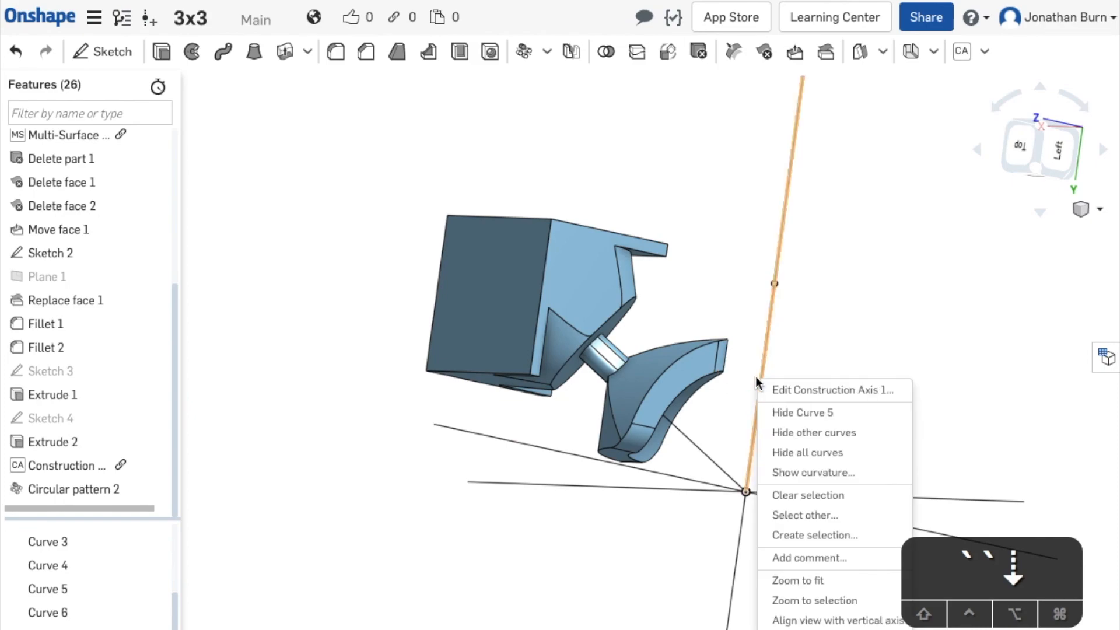
{"action": "left_click", "coordinate": [875, 453]}
{"action": "right_click_drag", "start_coordinate": [915, 388], "coordinate": [836, 386]}
{"action": "right_click_drag", "start_coordinate": [750, 220], "coordinate": [700, 250]}
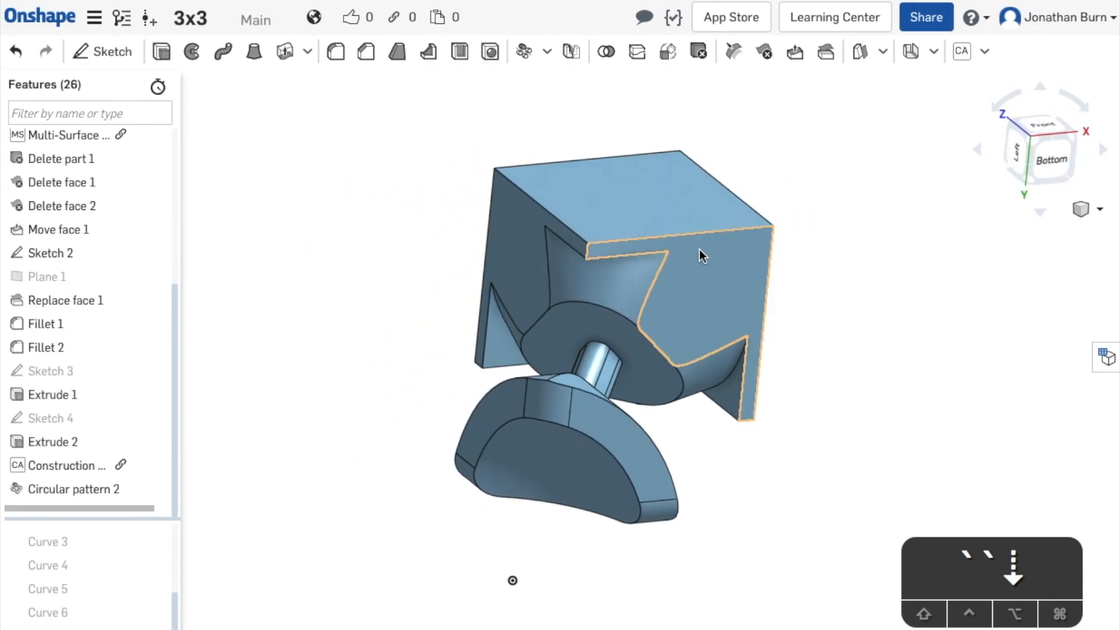
Step: Start a fillet on the three curved edges where the square plates meet the corner body's inner surfaces
{"action": "left_click", "coordinate": [335, 54]}
{"action": "right_click_drag", "start_coordinate": [802, 295], "coordinate": [810, 262]}
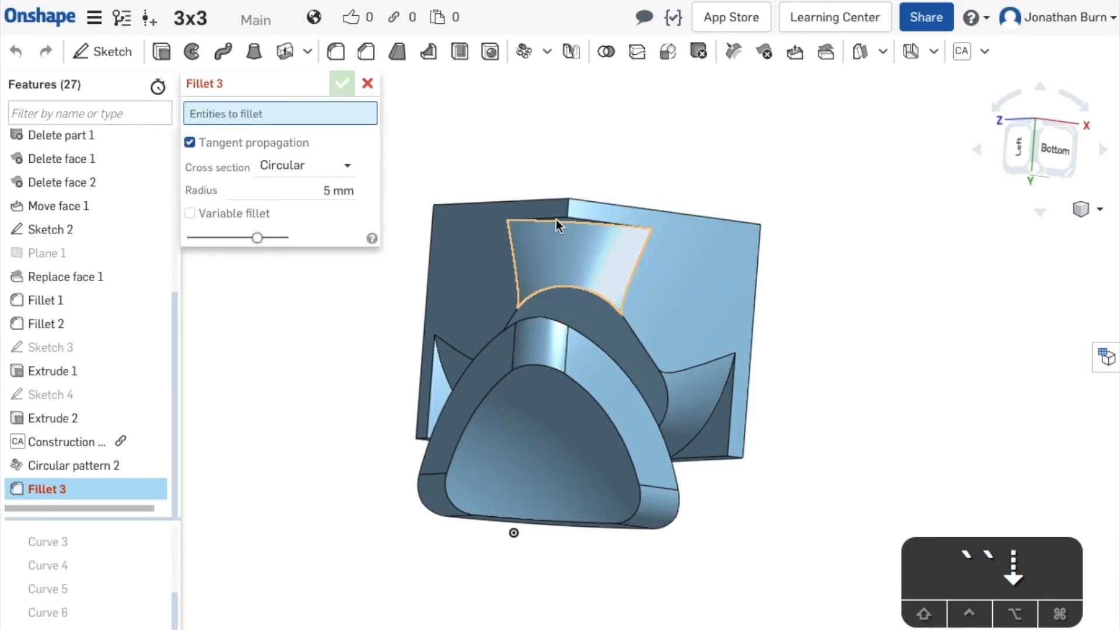
{"action": "left_click", "coordinate": [552, 223]}
{"action": "left_click", "coordinate": [721, 398]}
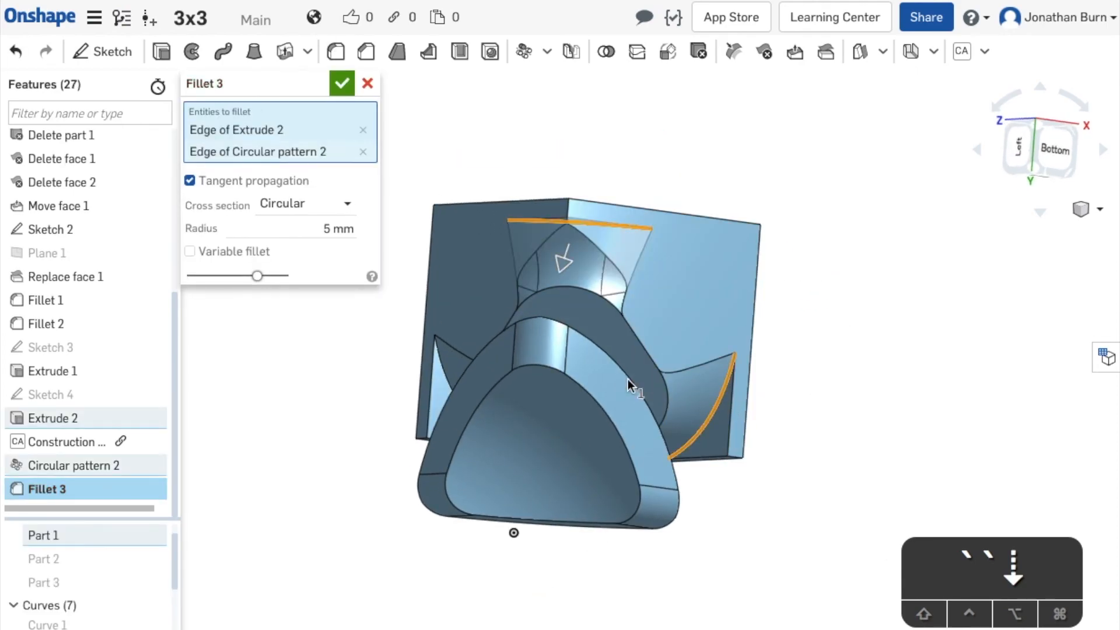
{"action": "right_click_drag", "start_coordinate": [435, 358], "coordinate": [450, 387]}
{"action": "left_click", "coordinate": [443, 371]}
Step: Set the fillet radius to 1 mm
{"action": "left_click", "coordinate": [341, 250]}
{"action": "key", "text": "Left"}
{"action": "key", "text": "Right"}
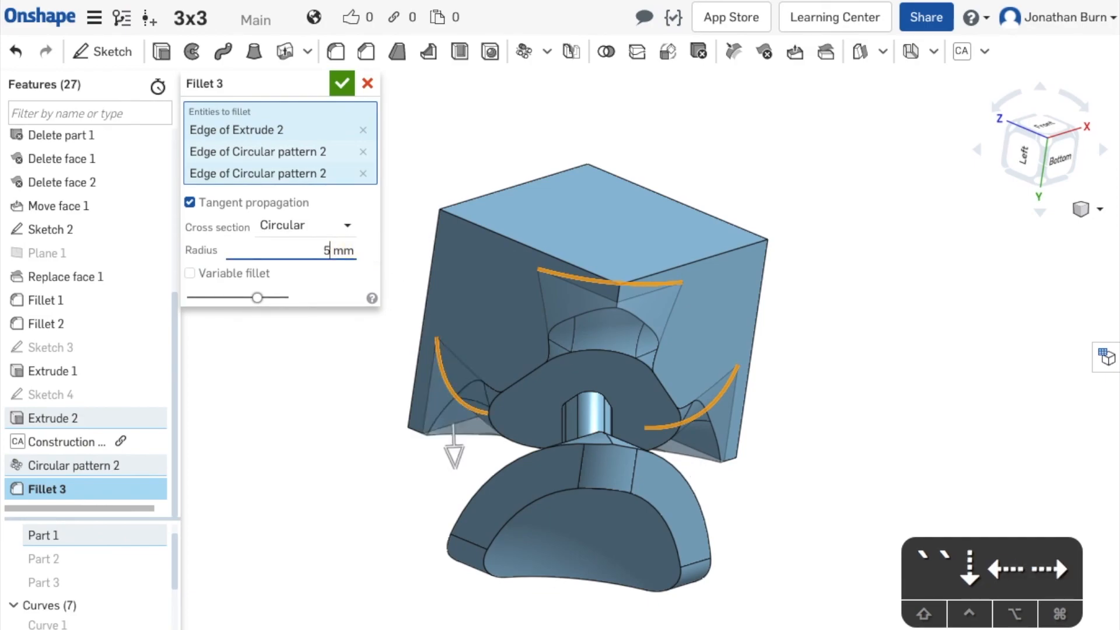
{"action": "key", "text": "BackSpace"}
{"action": "type", "text": "1"}
{"action": "key", "text": "Return"}
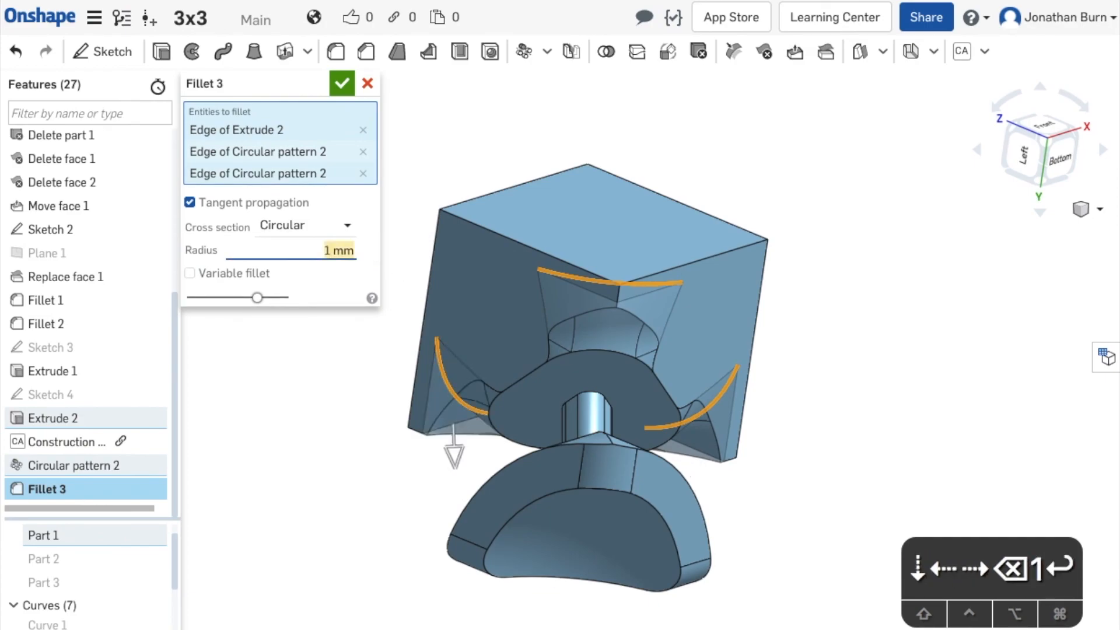
{"action": "scroll", "coordinate": [799, 370], "scroll_direction": "down", "scroll_amount": 1}
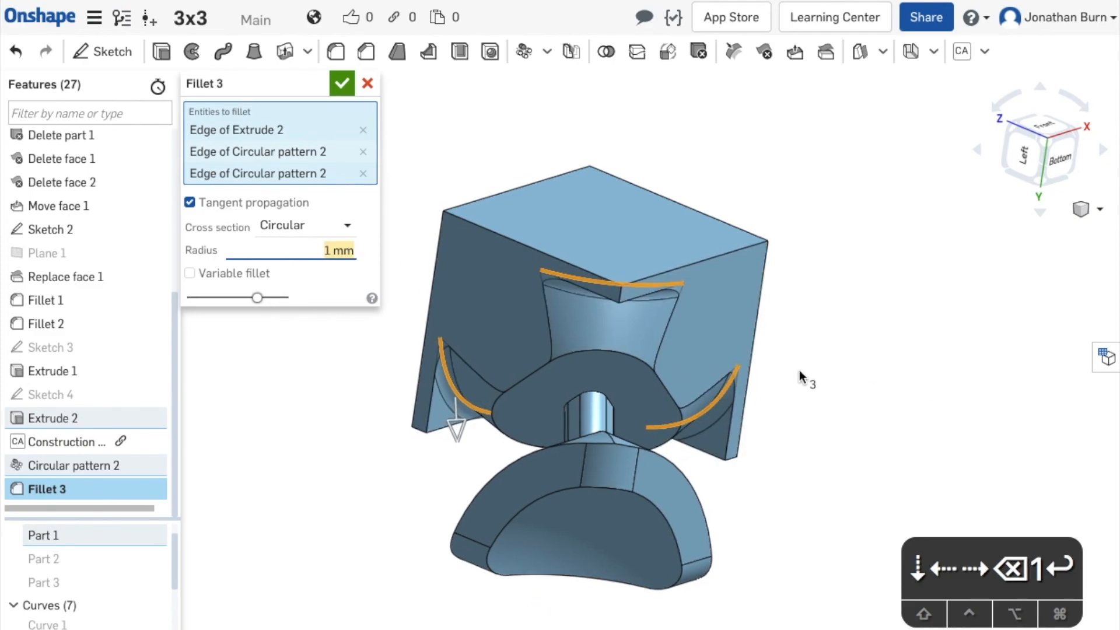
Step: Add the outline edges of the corner body's flat face around the stem to the fillet
{"action": "left_click", "coordinate": [593, 352]}
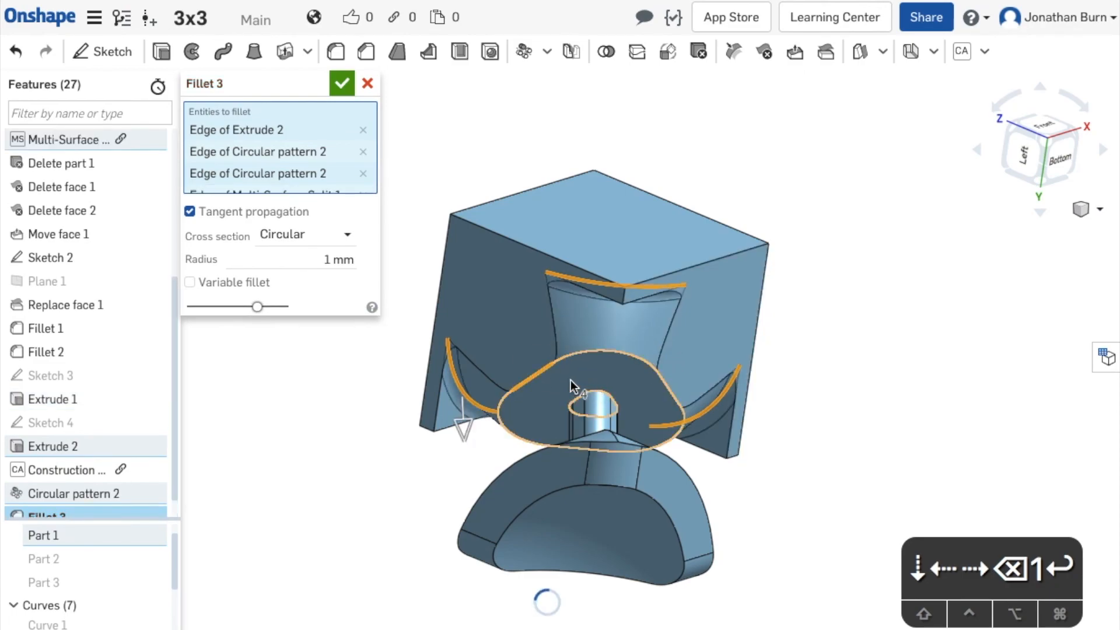
{"action": "mouse_move", "coordinate": [678, 395]}
{"action": "right_mouse_down"}
{"action": "mouse_move", "coordinate": [636, 415]}
{"action": "mouse_move", "coordinate": [669, 359]}
{"action": "mouse_move", "coordinate": [676, 272]}
{"action": "mouse_move", "coordinate": [618, 317]}
{"action": "right_mouse_up"}
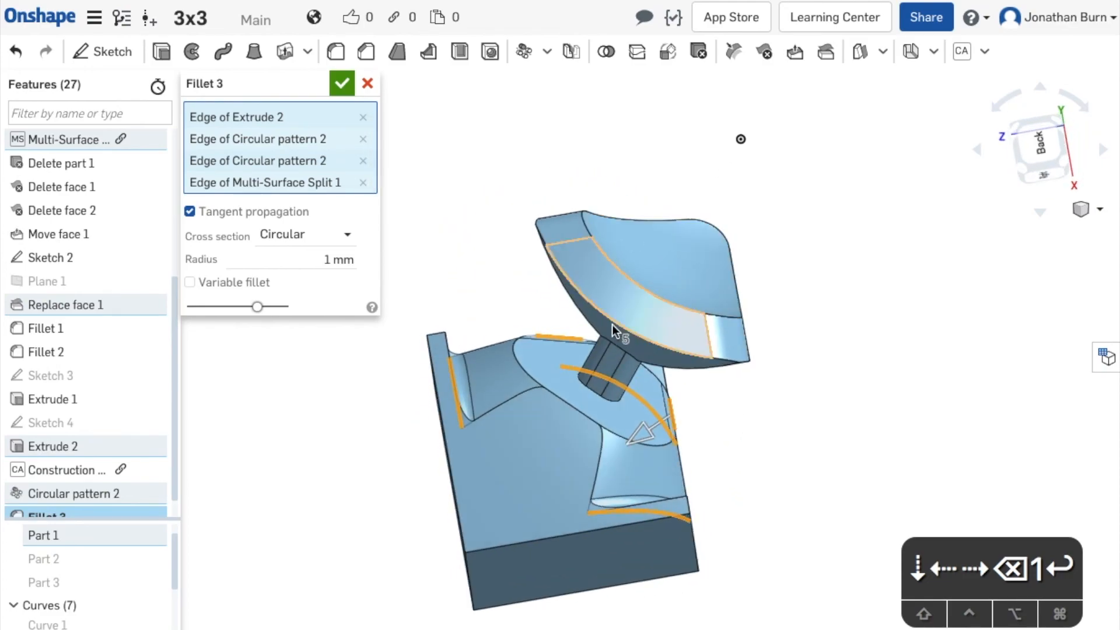
{"action": "left_click", "coordinate": [578, 405]}
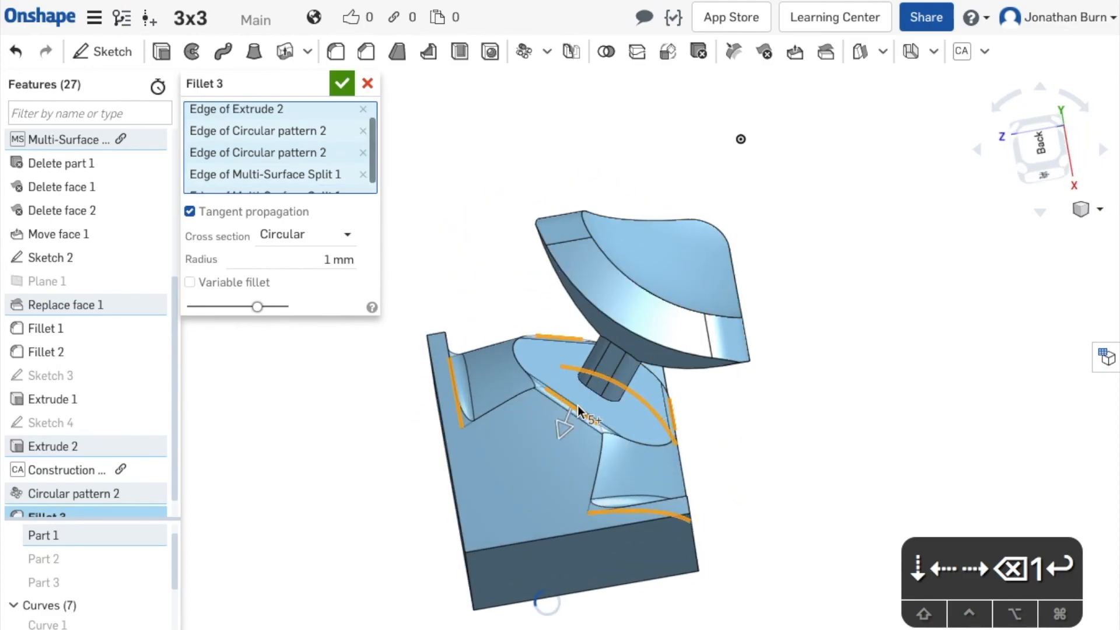
{"action": "left_click", "coordinate": [516, 358]}
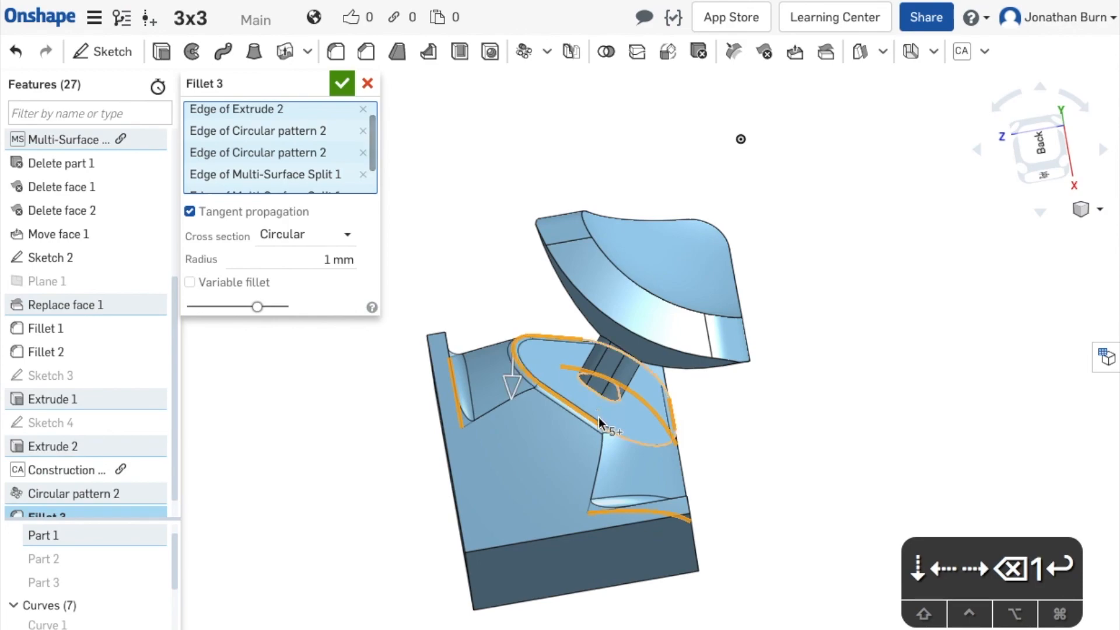
{"action": "mouse_move", "coordinate": [843, 467]}
{"action": "right_mouse_down"}
{"action": "mouse_move", "coordinate": [755, 515]}
{"action": "mouse_move", "coordinate": [755, 411]}
{"action": "right_mouse_up"}
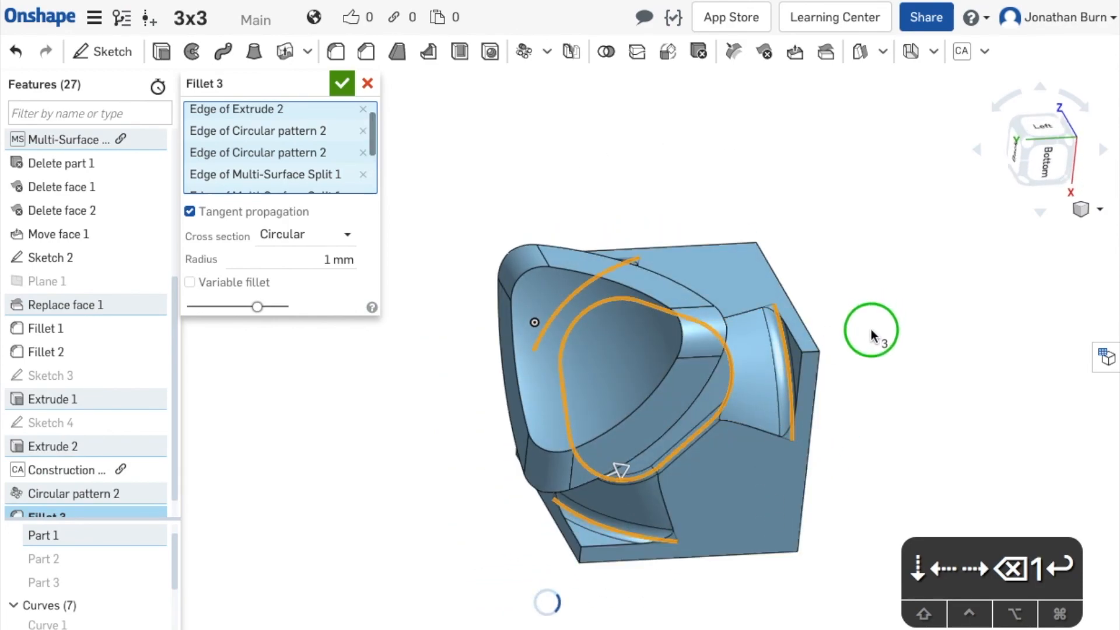
{"action": "right_click_drag", "start_coordinate": [873, 324], "coordinate": [840, 363]}
{"action": "scroll", "coordinate": [659, 288], "scroll_direction": "up", "scroll_amount": 3}
{"action": "scroll", "coordinate": [659, 288], "scroll_direction": "up", "scroll_amount": 3}
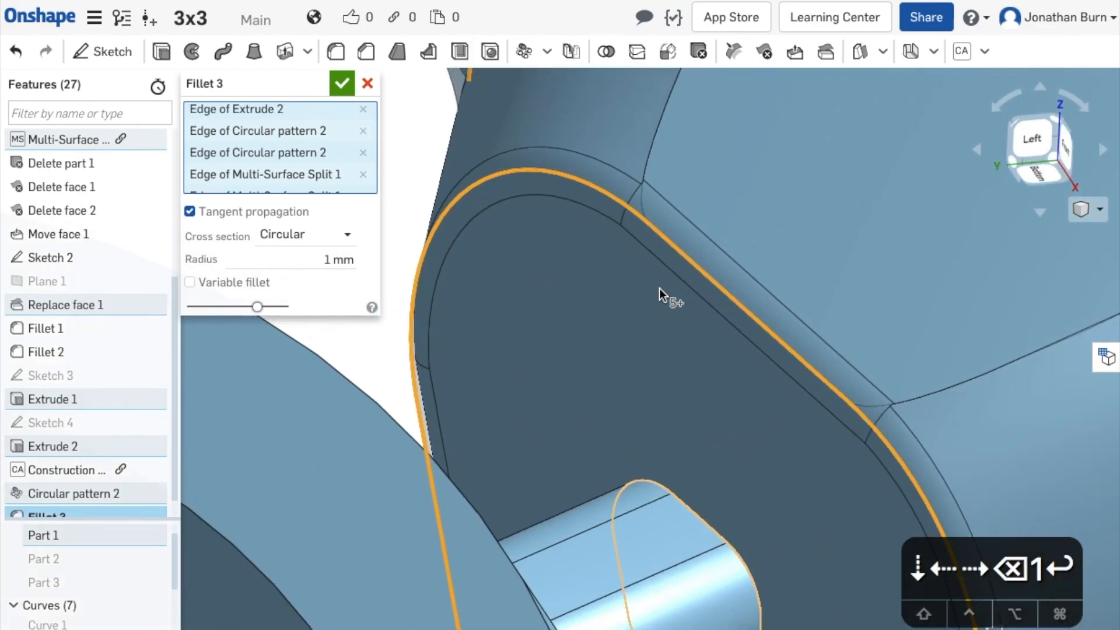
{"action": "left_click", "coordinate": [845, 432]}
{"action": "scroll", "coordinate": [844, 433], "scroll_direction": "down", "scroll_amount": 1}
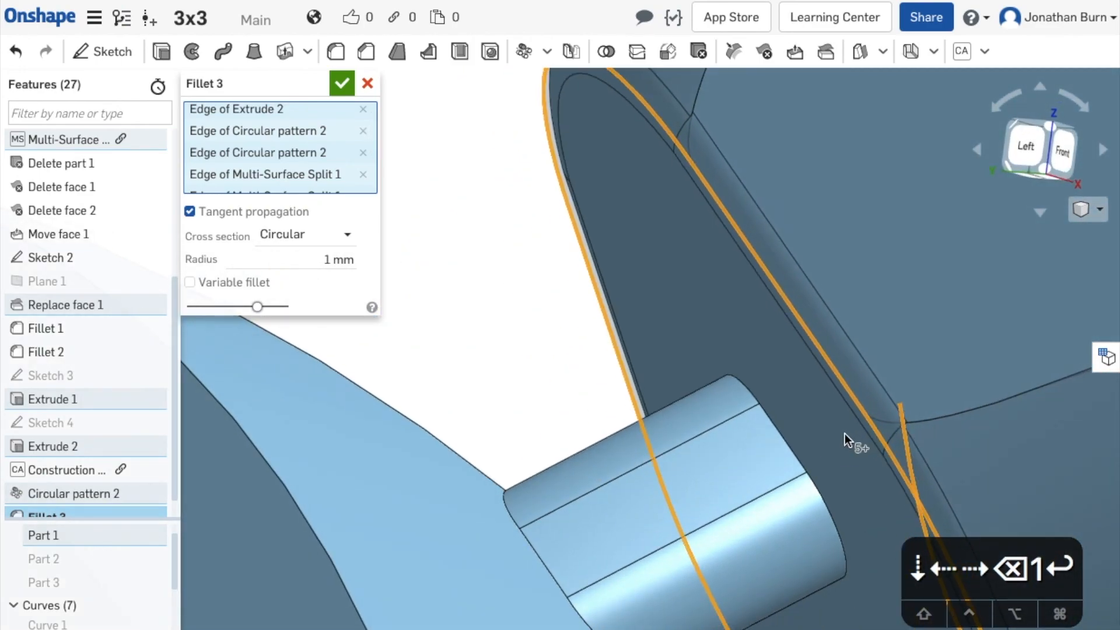
{"action": "left_click", "coordinate": [887, 429]}
{"action": "scroll", "coordinate": [887, 430], "scroll_direction": "down", "scroll_amount": 3}
Step: Add the edges at the stem's ends, where it meets the corner body and the triangular foot, to the fillet
{"action": "right_click_drag", "start_coordinate": [840, 383], "coordinate": [869, 306]}
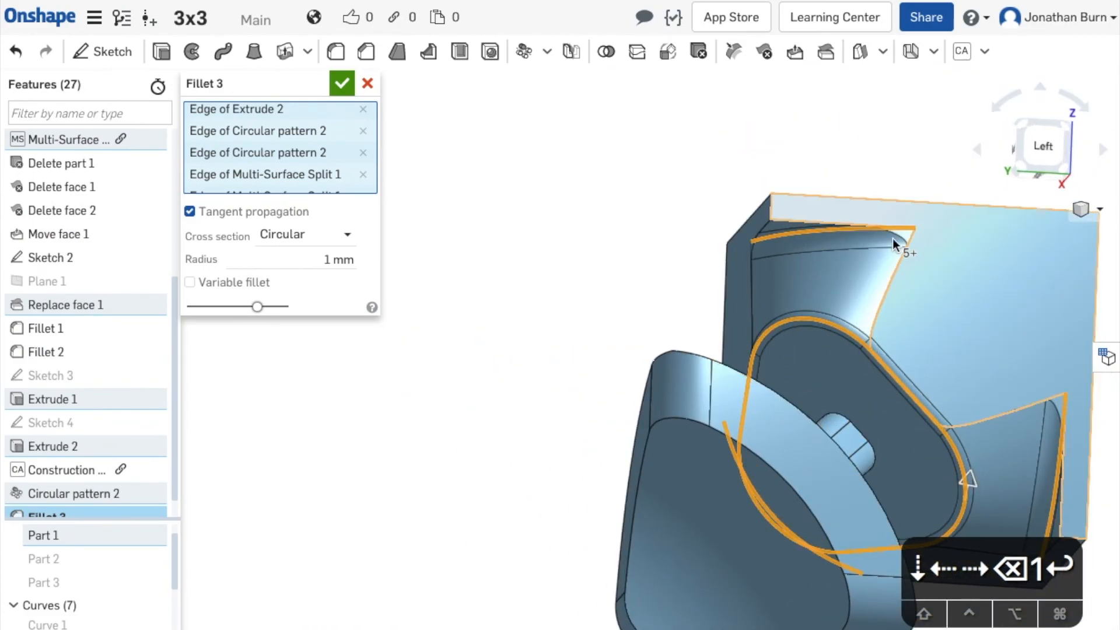
{"action": "mouse_move", "coordinate": [807, 446]}
{"action": "right_mouse_down"}
{"action": "mouse_move", "coordinate": [778, 455]}
{"action": "mouse_move", "coordinate": [801, 464]}
{"action": "right_mouse_up"}
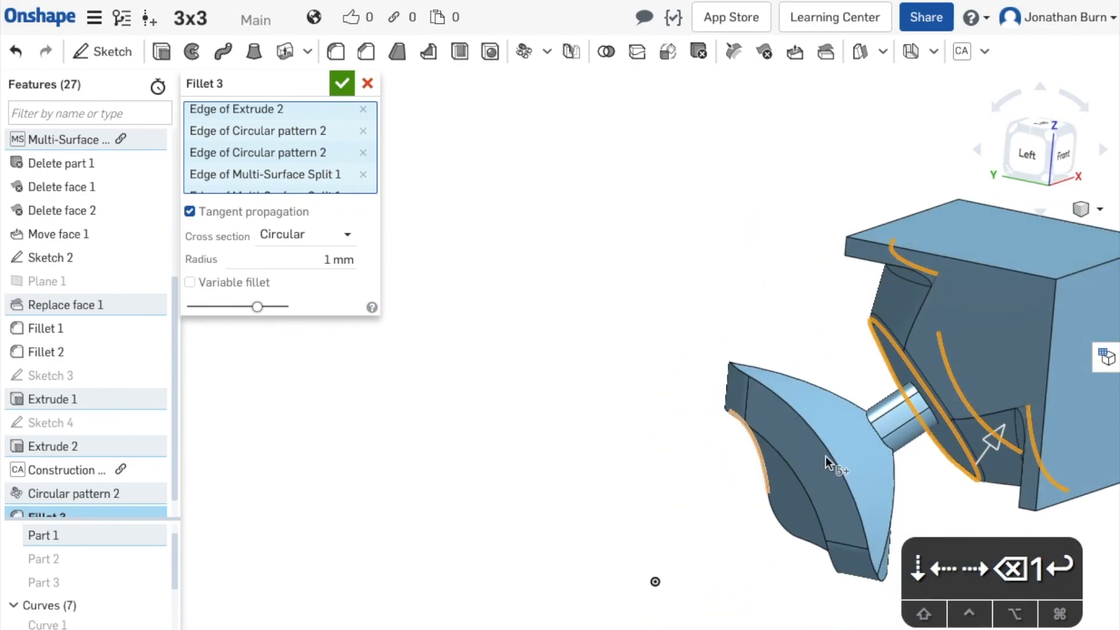
{"action": "left_click", "coordinate": [873, 434]}
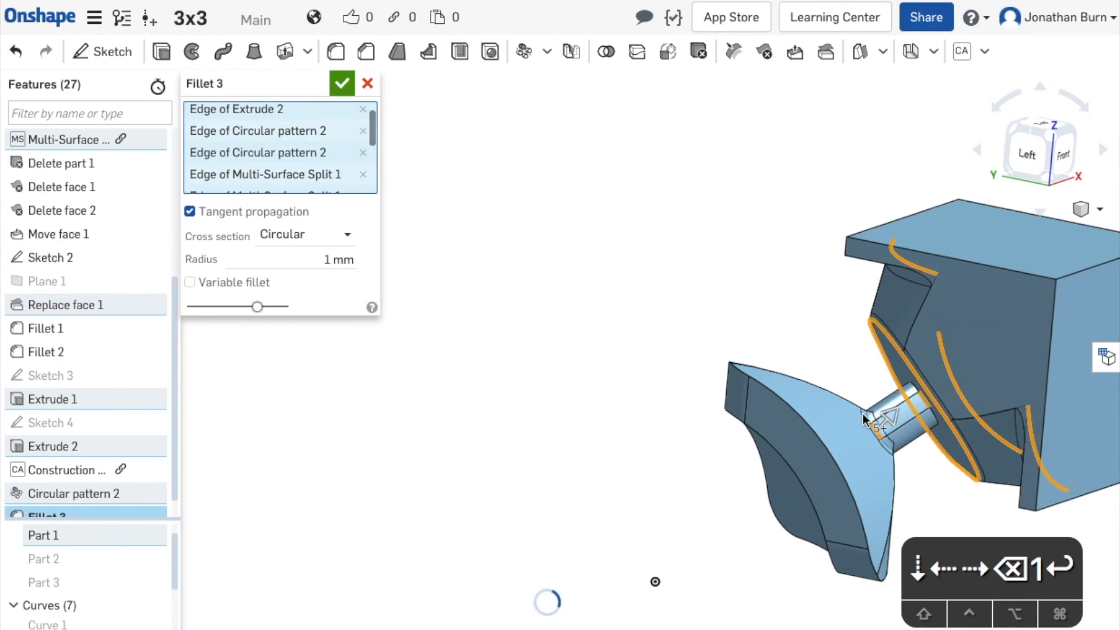
{"action": "right_click_drag", "start_coordinate": [819, 404], "coordinate": [810, 357]}
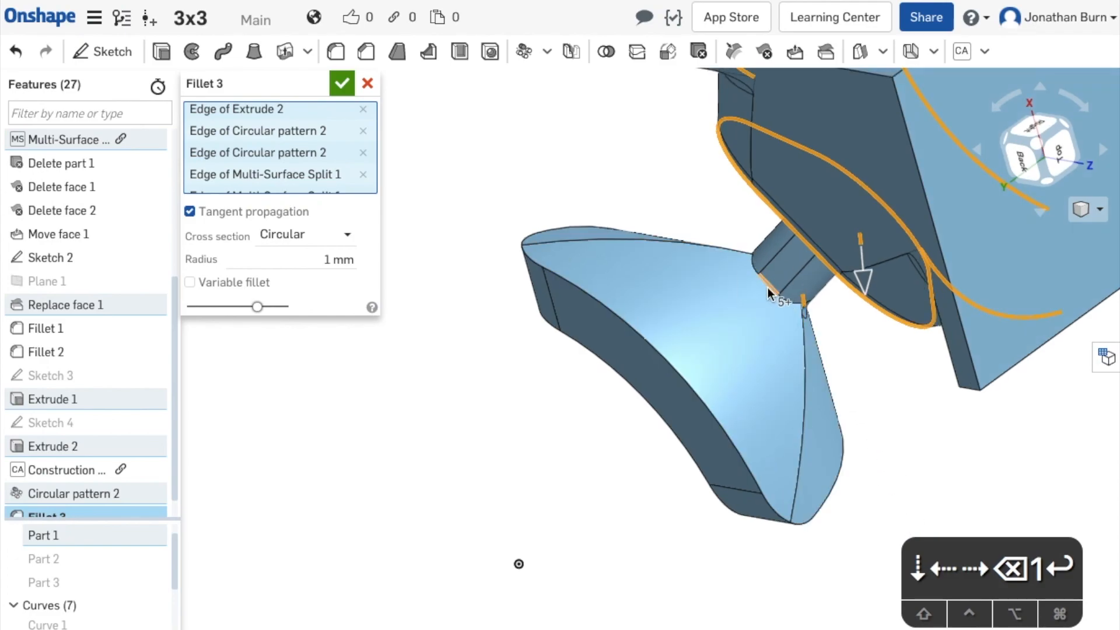
{"action": "right_click_drag", "start_coordinate": [650, 252], "coordinate": [719, 370]}
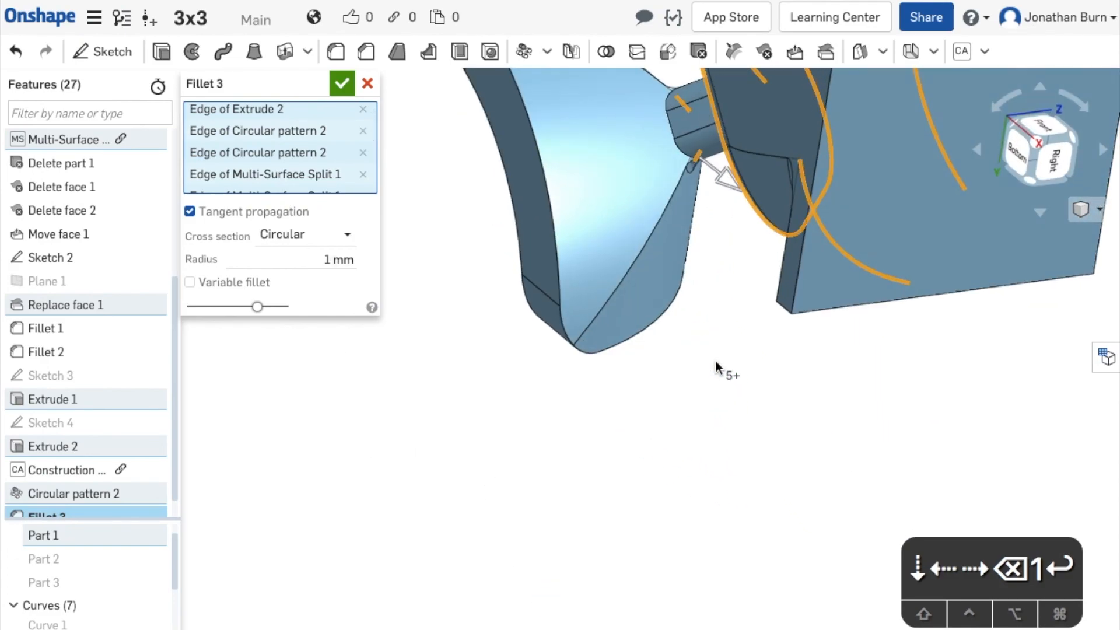
Step: Add the three ridge edges running from the stem to the triangular foot's corners, and finish the 1 mm fillet
{"action": "scroll", "coordinate": [724, 444], "scroll_direction": "down", "scroll_amount": 2}
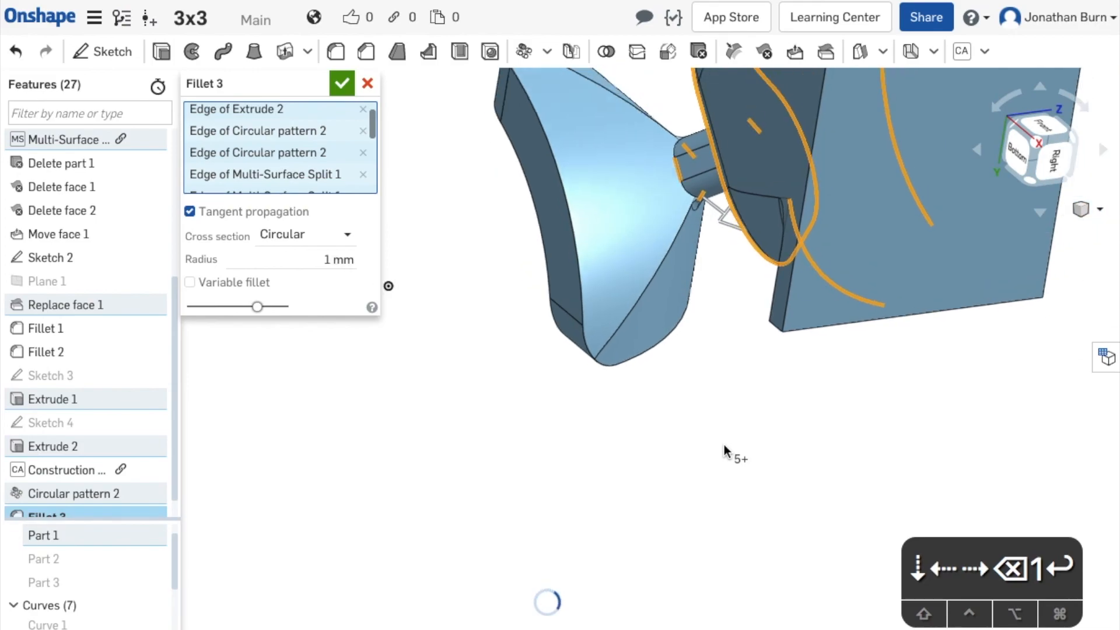
{"action": "left_click", "coordinate": [621, 133]}
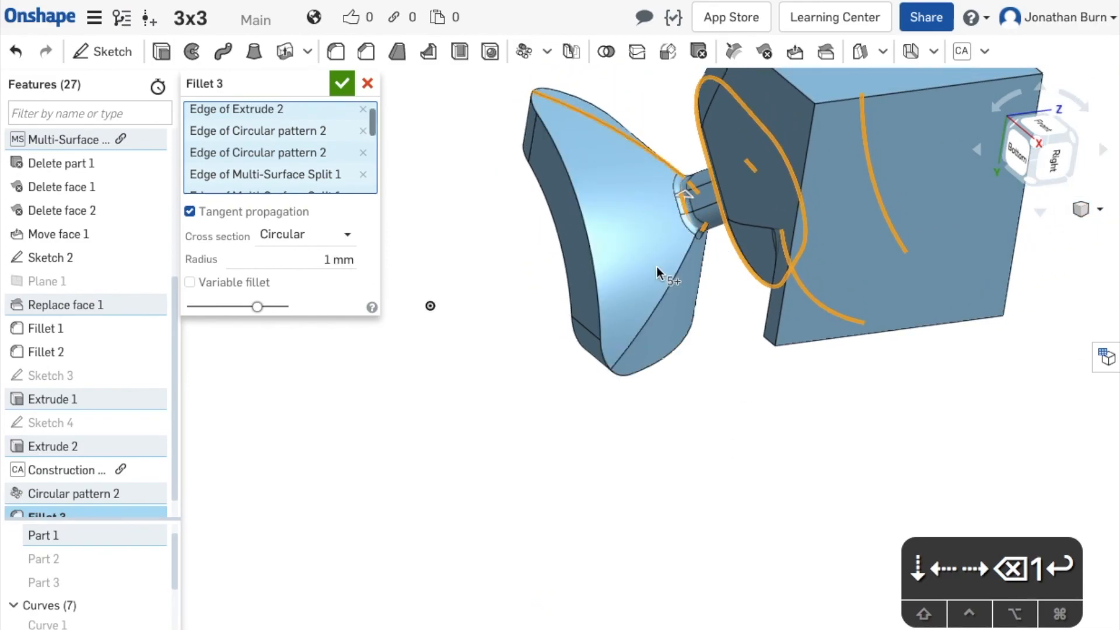
{"action": "right_click_drag", "start_coordinate": [734, 450], "coordinate": [776, 403]}
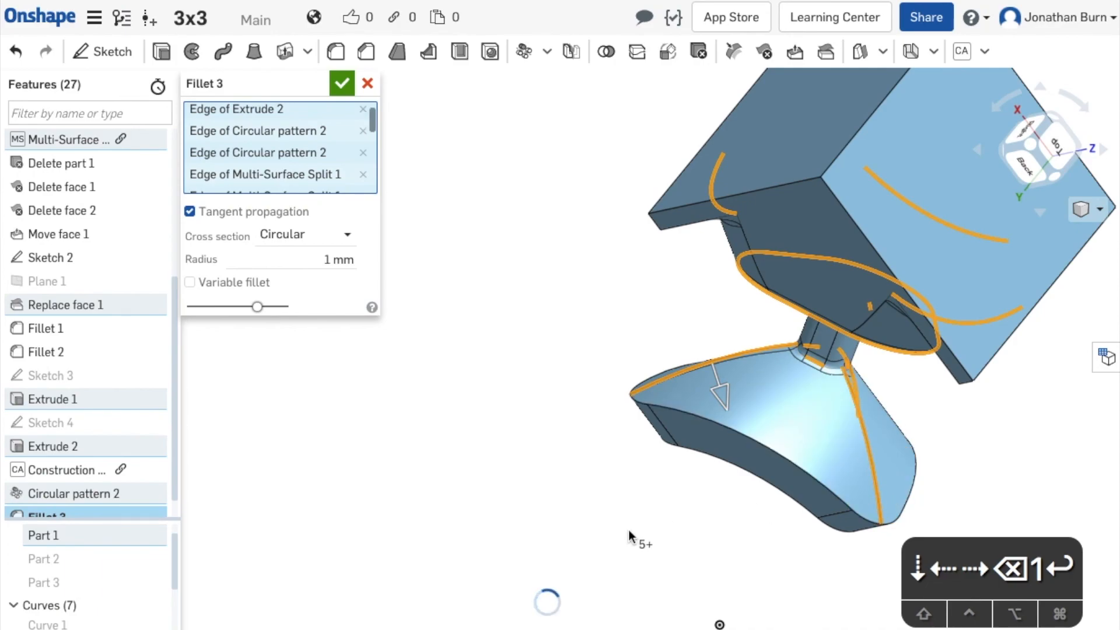
{"action": "right_click_drag", "start_coordinate": [574, 436], "coordinate": [582, 363]}
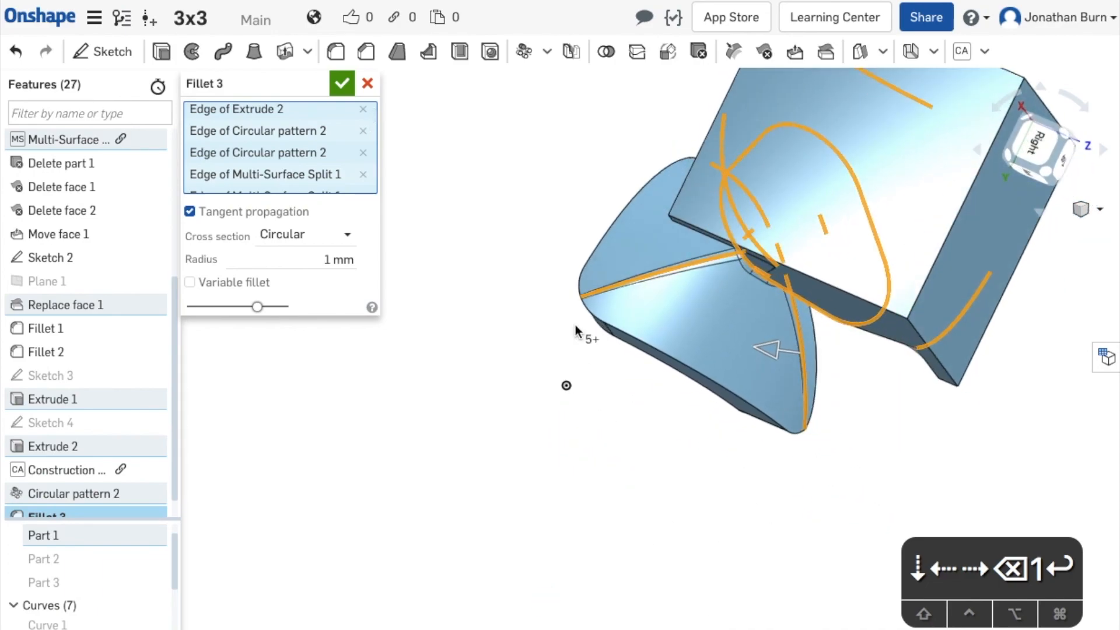
{"action": "left_click", "coordinate": [338, 83]}
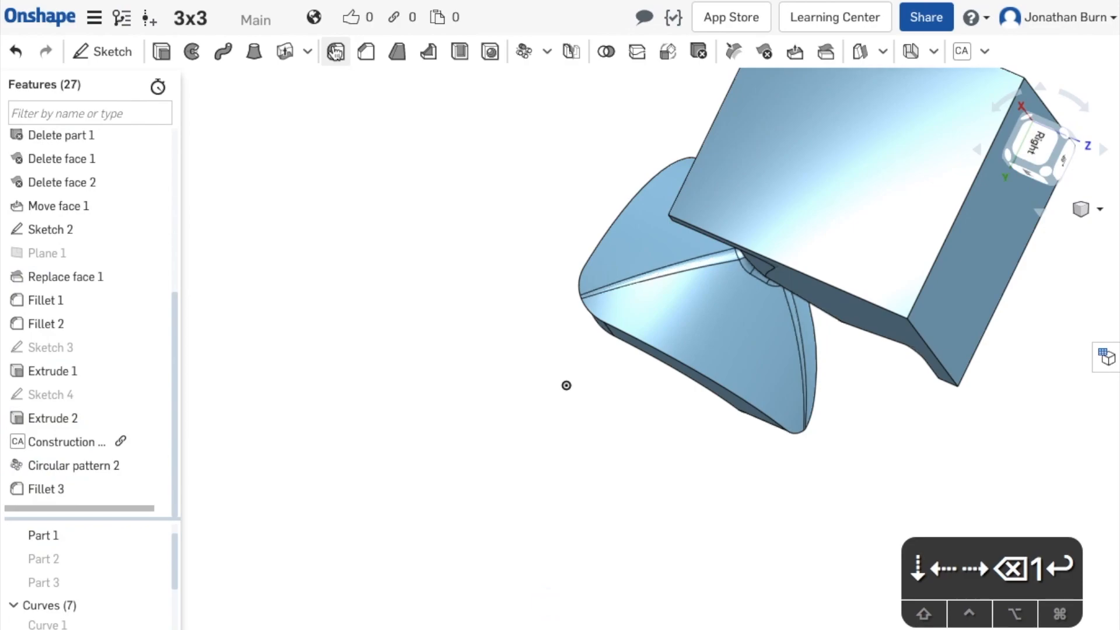
Step: Start a 0.5 mm fillet on the inner and outer edge loops of the triangular foot's side wall
{"action": "left_click", "coordinate": [335, 51]}
{"action": "right_click_drag", "start_coordinate": [452, 455], "coordinate": [453, 444]}
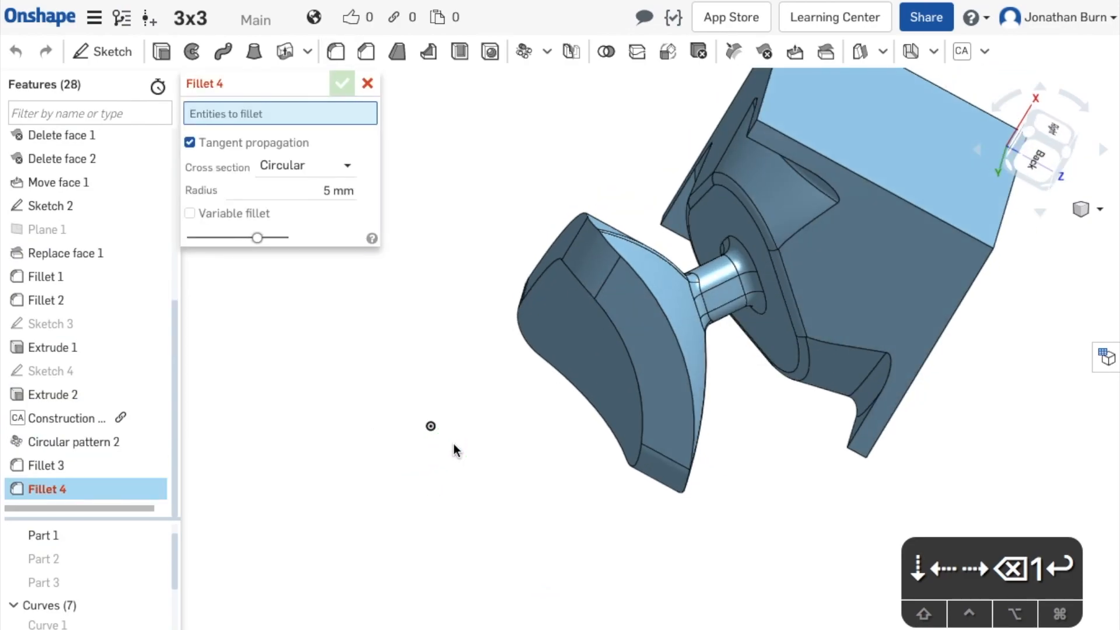
{"action": "key", "text": "Left"}
{"action": "type", "text": "."}
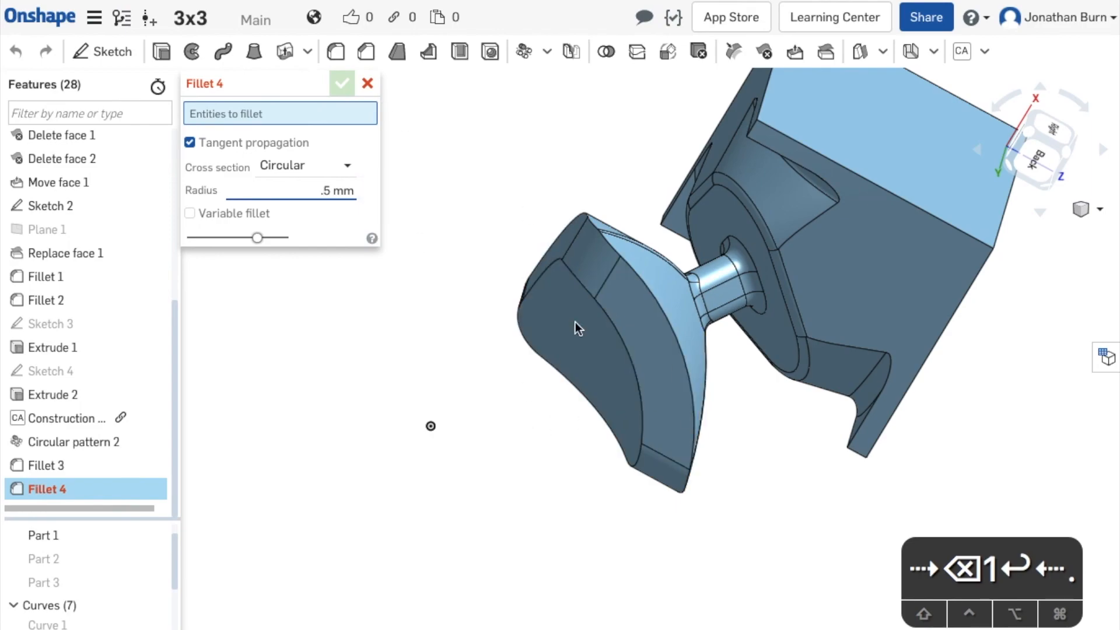
{"action": "left_click", "coordinate": [644, 297]}
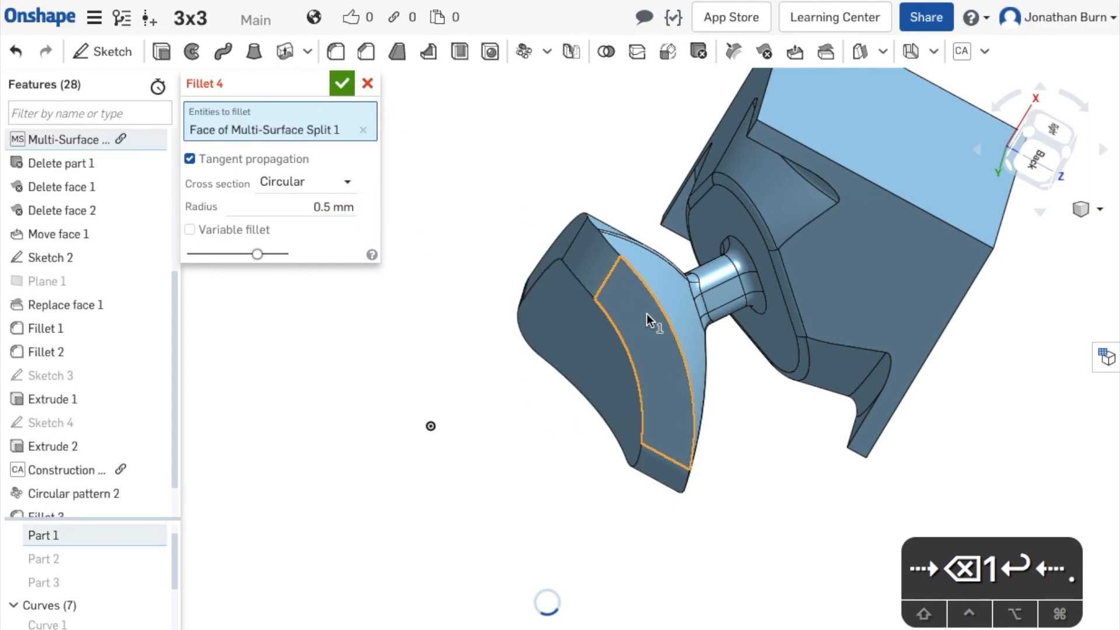
{"action": "left_click", "coordinate": [641, 320]}
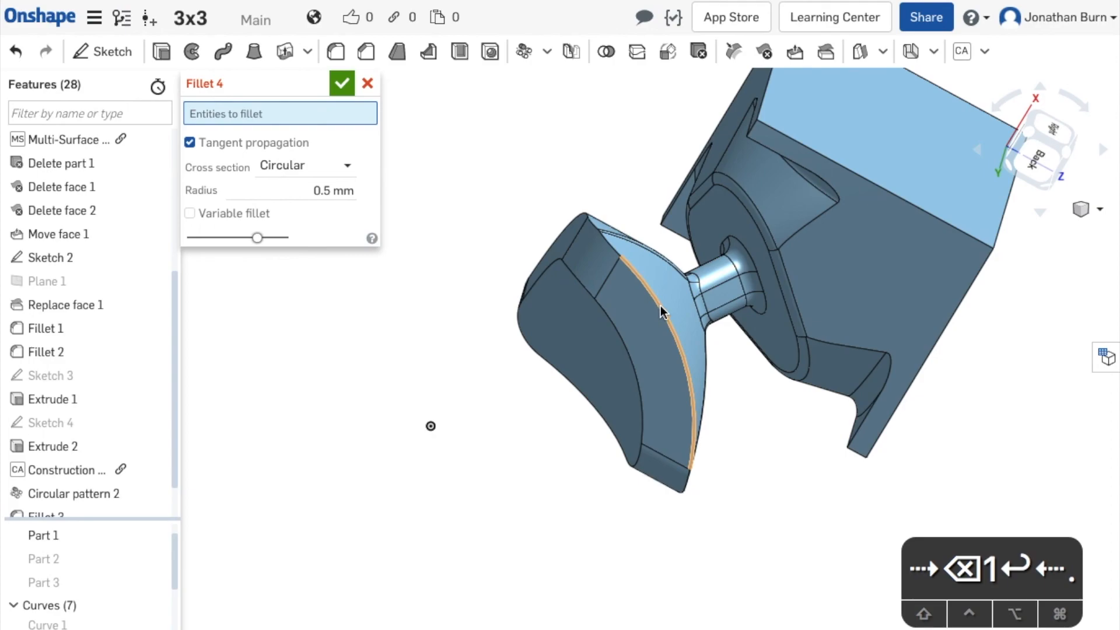
{"action": "left_click", "coordinate": [661, 309]}
{"action": "left_click", "coordinate": [617, 331]}
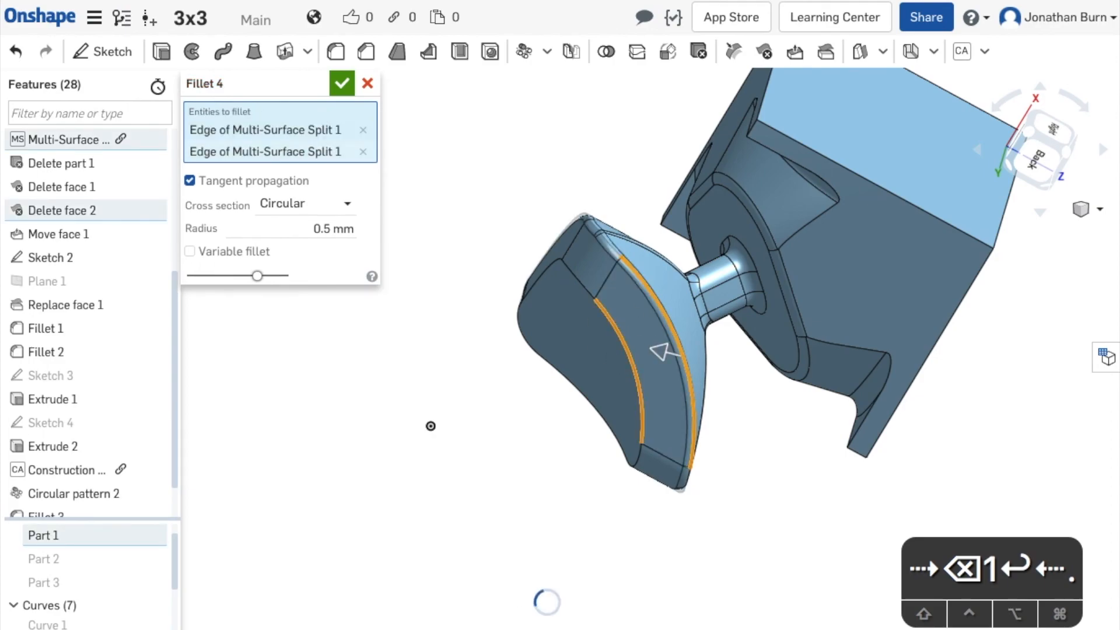
Step: Add the short inner edges at the free corner of each square plate to the 0.5 mm fillet and accept it
{"action": "right_click_drag", "start_coordinate": [518, 533], "coordinate": [622, 486]}
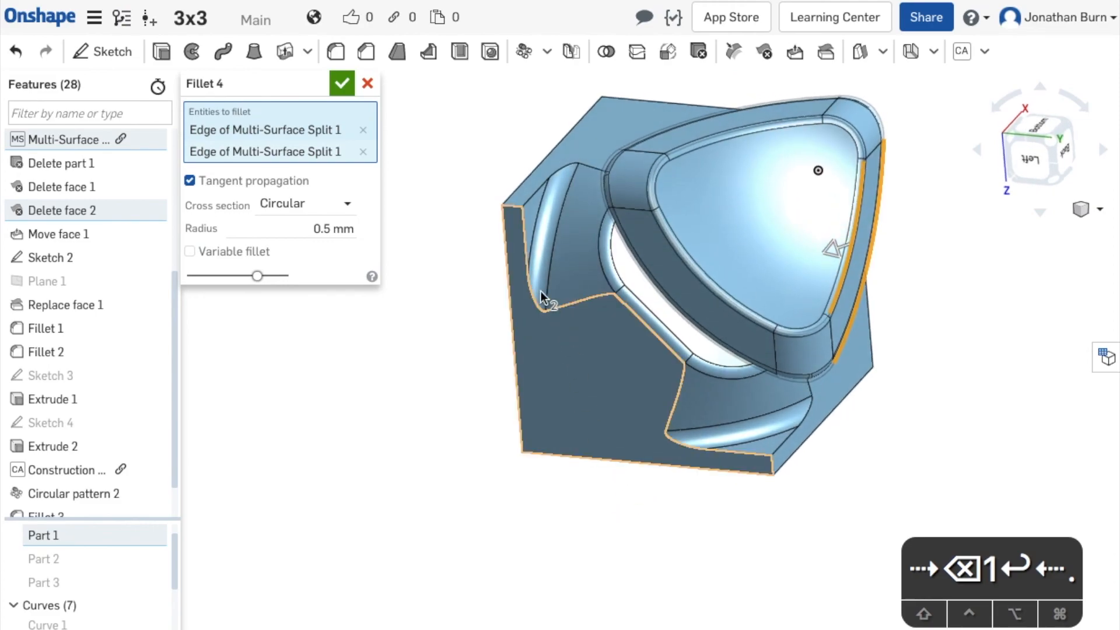
{"action": "left_click", "coordinate": [522, 228]}
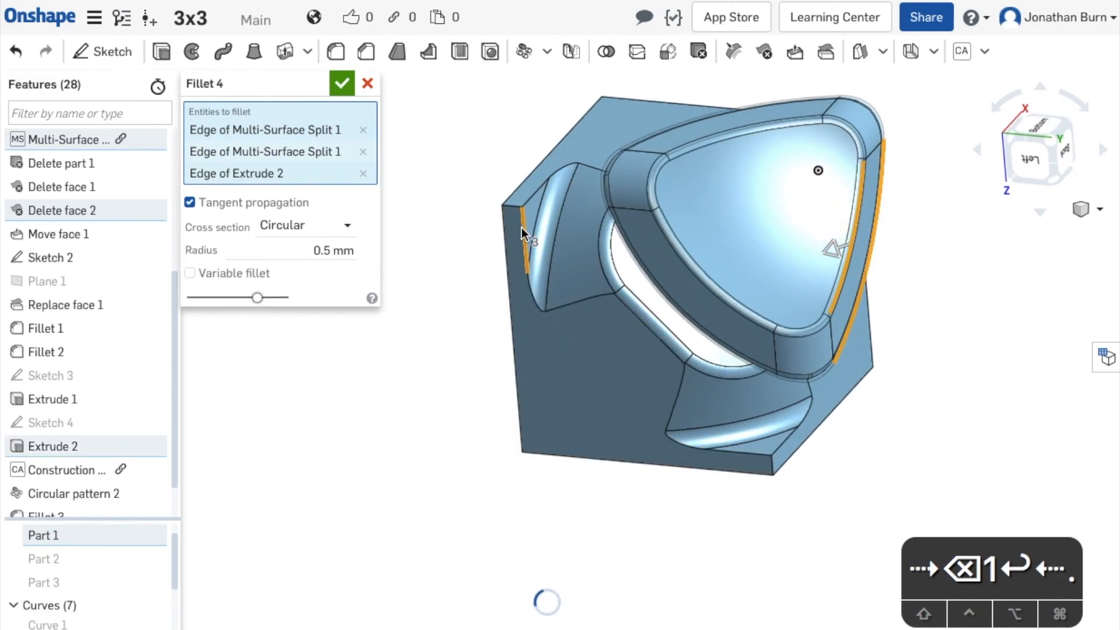
{"action": "left_click", "coordinate": [530, 197]}
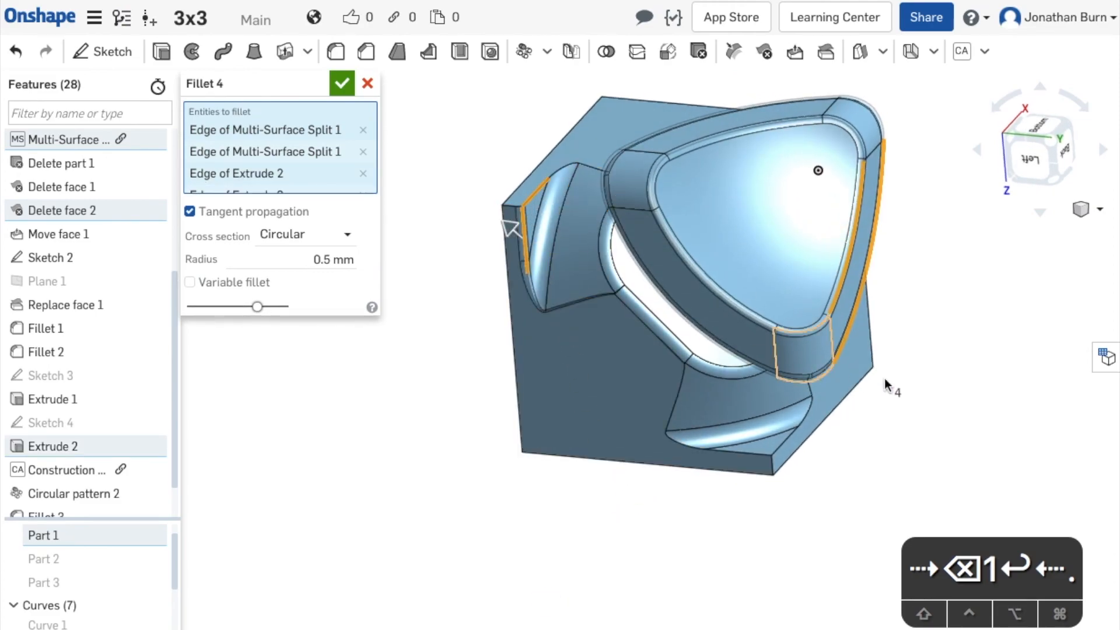
{"action": "right_click_drag", "start_coordinate": [932, 402], "coordinate": [850, 413]}
{"action": "left_click", "coordinate": [796, 443]}
{"action": "right_click_drag", "start_coordinate": [815, 453], "coordinate": [963, 290]}
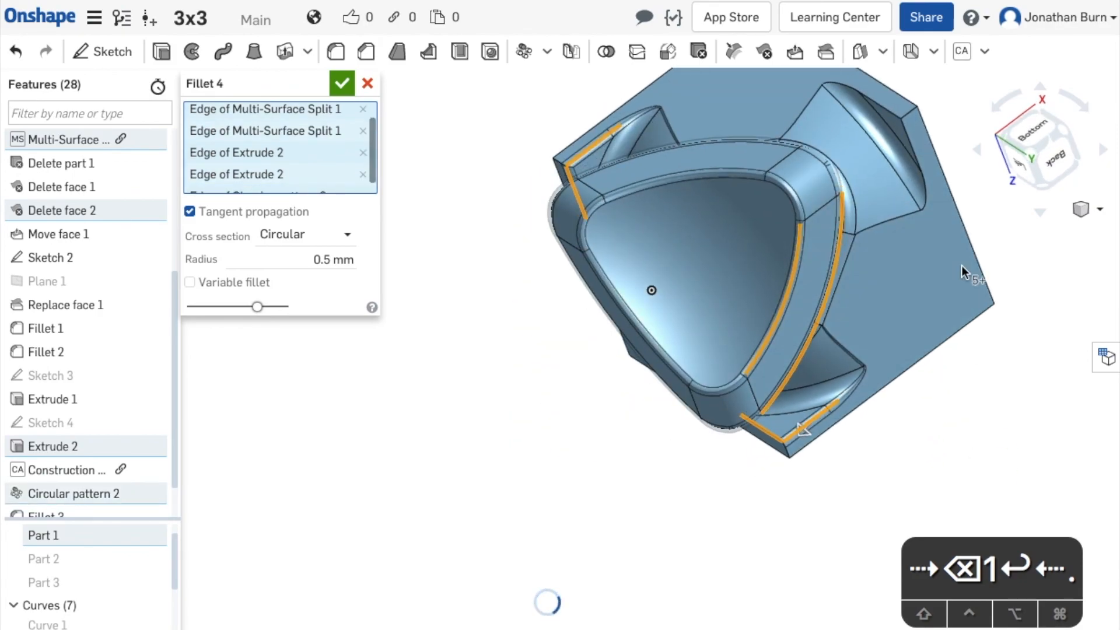
{"action": "left_click", "coordinate": [910, 137]}
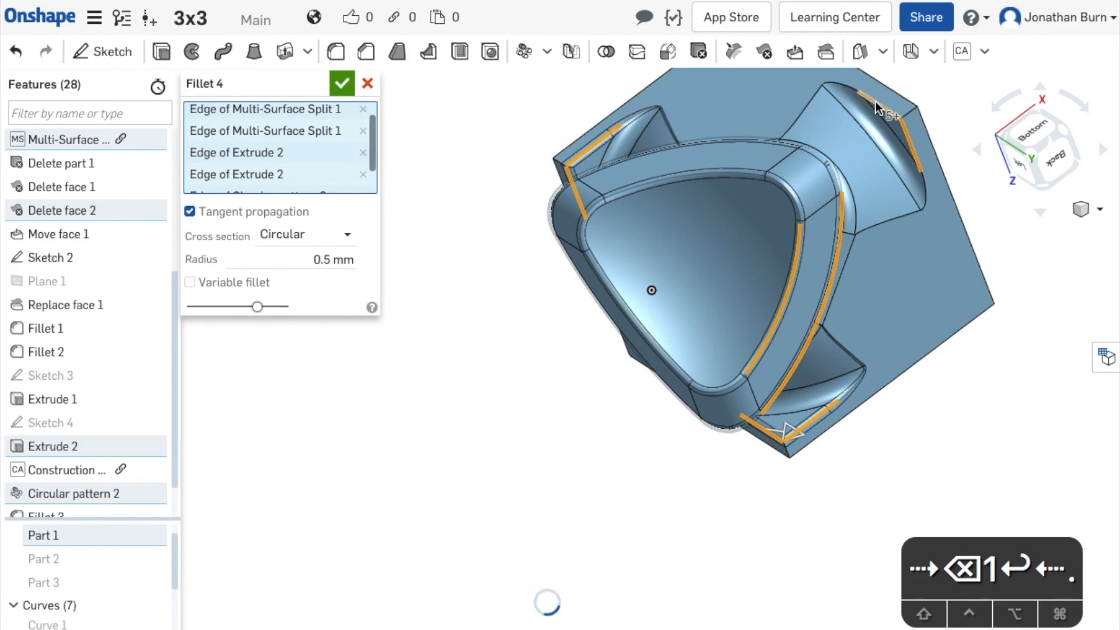
{"action": "right_click_drag", "start_coordinate": [1020, 315], "coordinate": [802, 381]}
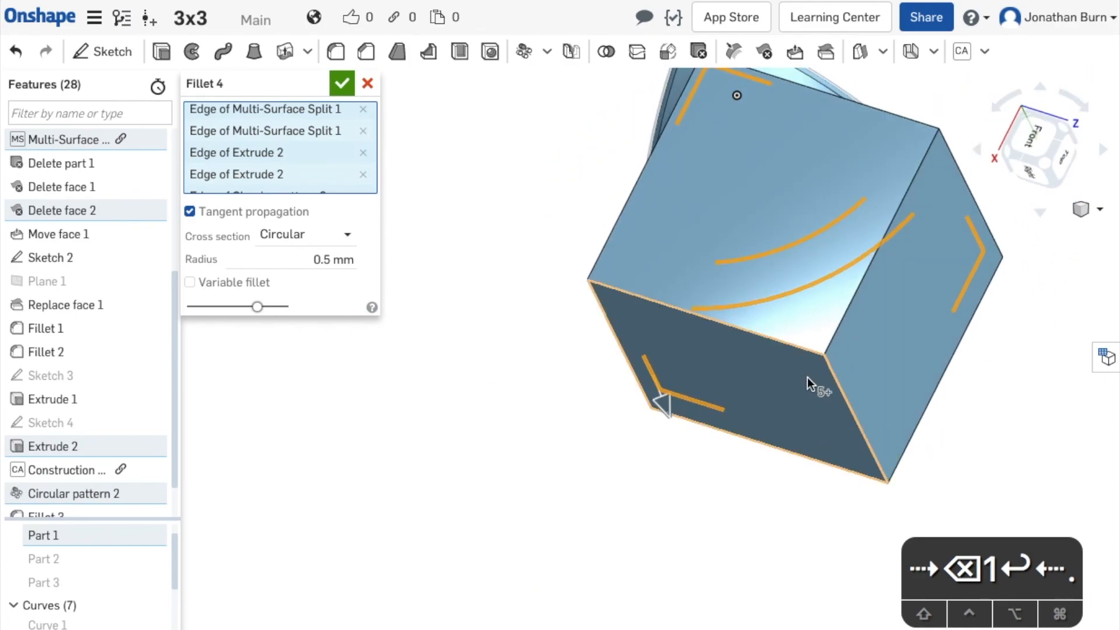
{"action": "right_click_drag", "start_coordinate": [621, 464], "coordinate": [700, 328]}
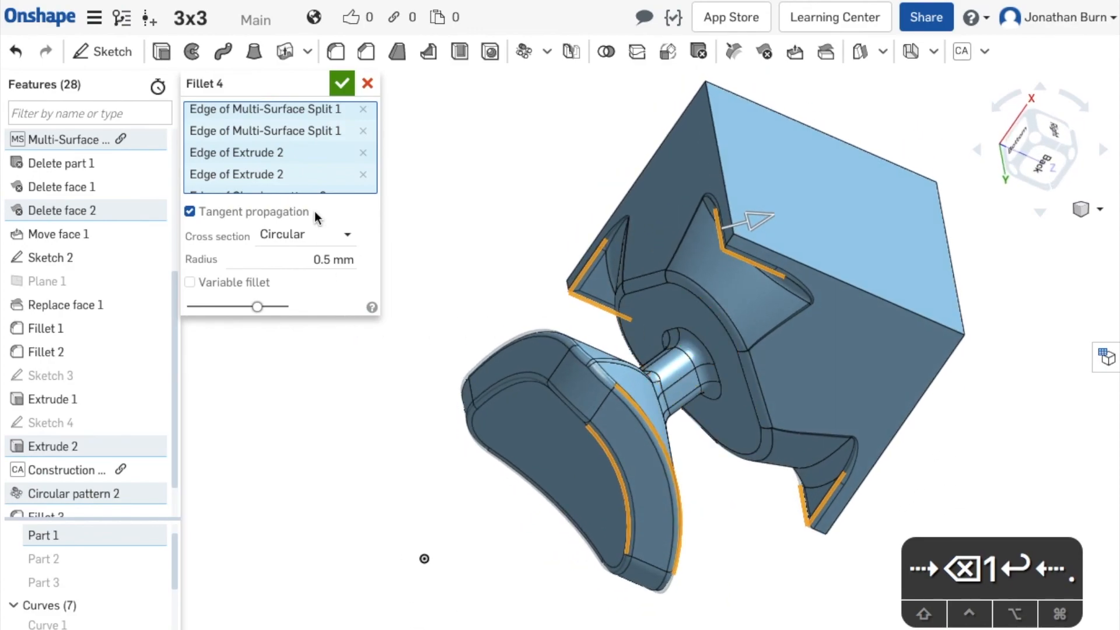
{"action": "left_click", "coordinate": [342, 83]}
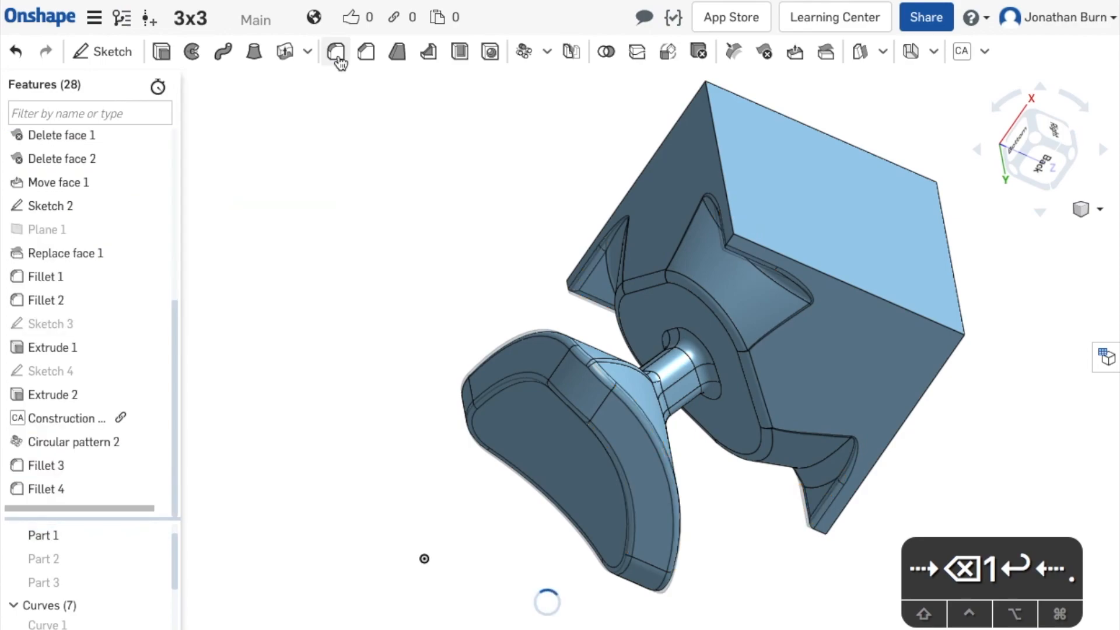
{"action": "left_click", "coordinate": [337, 53]}
{"action": "right_click_drag", "start_coordinate": [547, 262], "coordinate": [563, 271]}
{"action": "left_click", "coordinate": [754, 267]}
{"action": "right_click_drag", "start_coordinate": [471, 371], "coordinate": [496, 238]}
{"action": "middle_click_drag", "start_coordinate": [700, 355], "coordinate": [898, 421]}
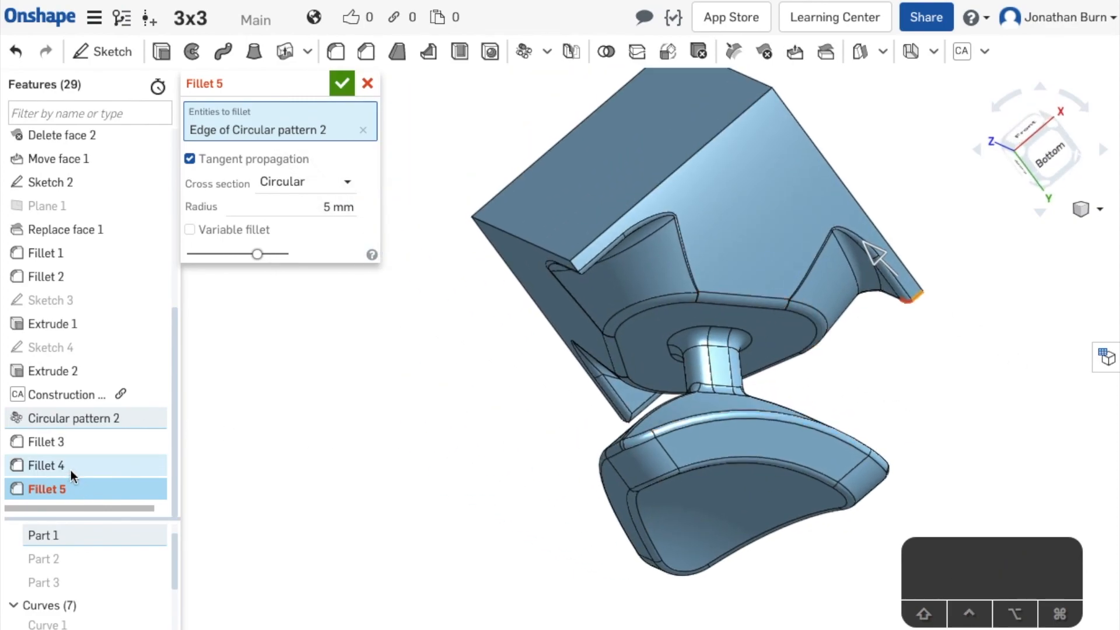
{"action": "left_click", "coordinate": [368, 84]}
Step: Edit the 0.5 mm fillet to remove all the square plates' corner edges, keeping only the triangular foot's two edge loops
{"action": "double_click", "coordinate": [43, 489]}
{"action": "right_click_drag", "start_coordinate": [969, 278], "coordinate": [928, 267]}
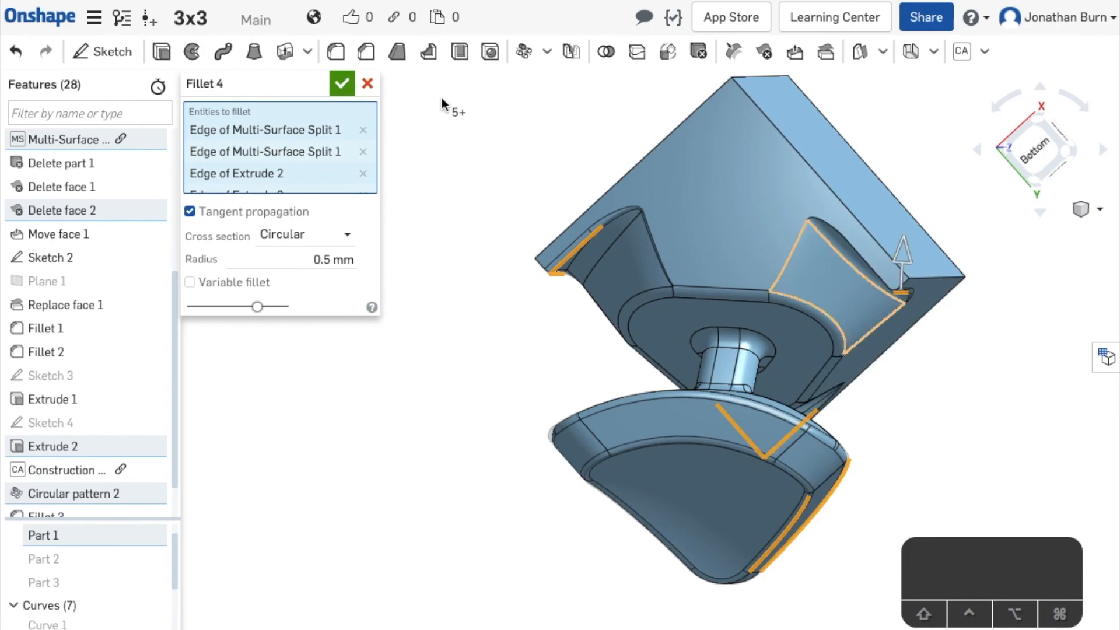
{"action": "scroll", "coordinate": [364, 146], "scroll_direction": "down", "scroll_amount": 3}
{"action": "left_click", "coordinate": [363, 183]}
{"action": "left_click", "coordinate": [363, 182]}
{"action": "left_click", "coordinate": [363, 182]}
{"action": "left_click", "coordinate": [363, 182]}
{"action": "left_click", "coordinate": [363, 183]}
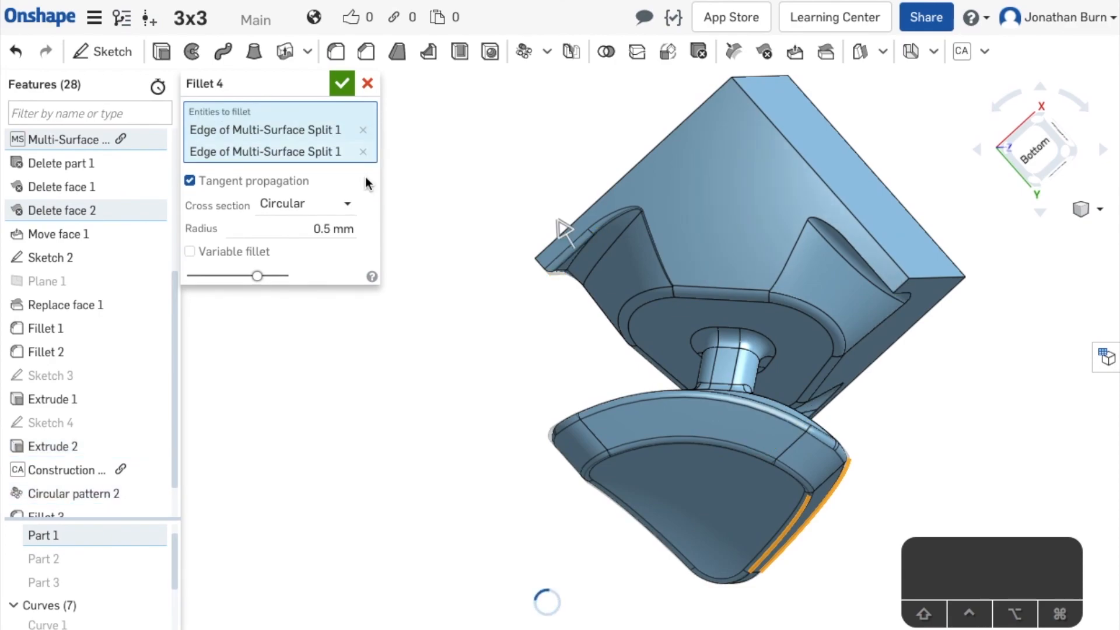
{"action": "left_click", "coordinate": [343, 84]}
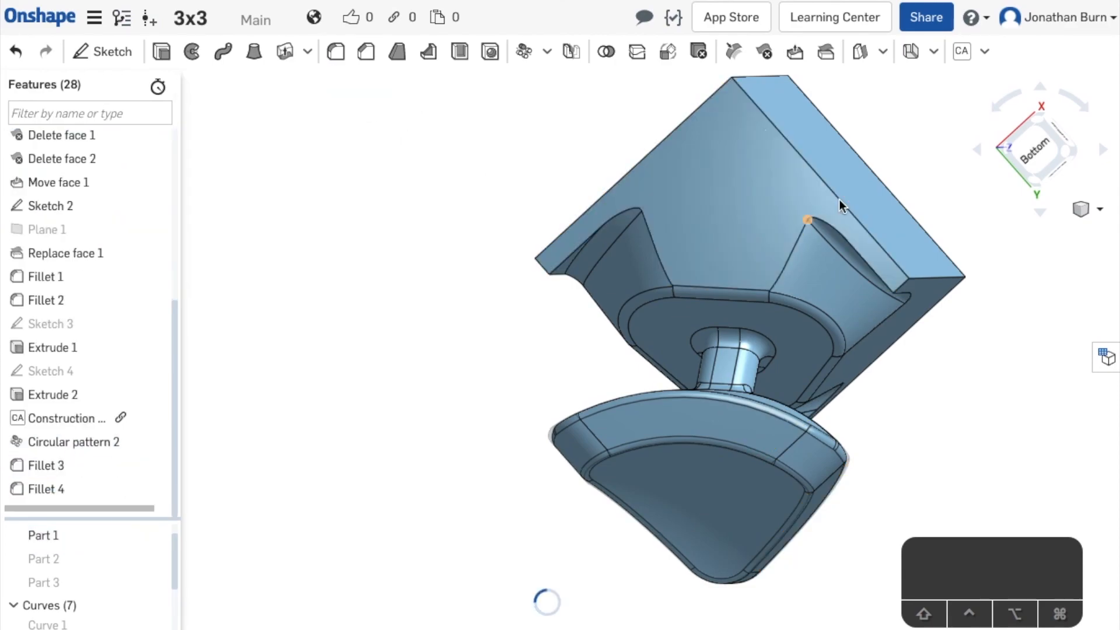
Step: Start a new fillet on the three short thickness edges at the square plates' corners nearest the triangular foot
{"action": "left_click", "coordinate": [336, 51]}
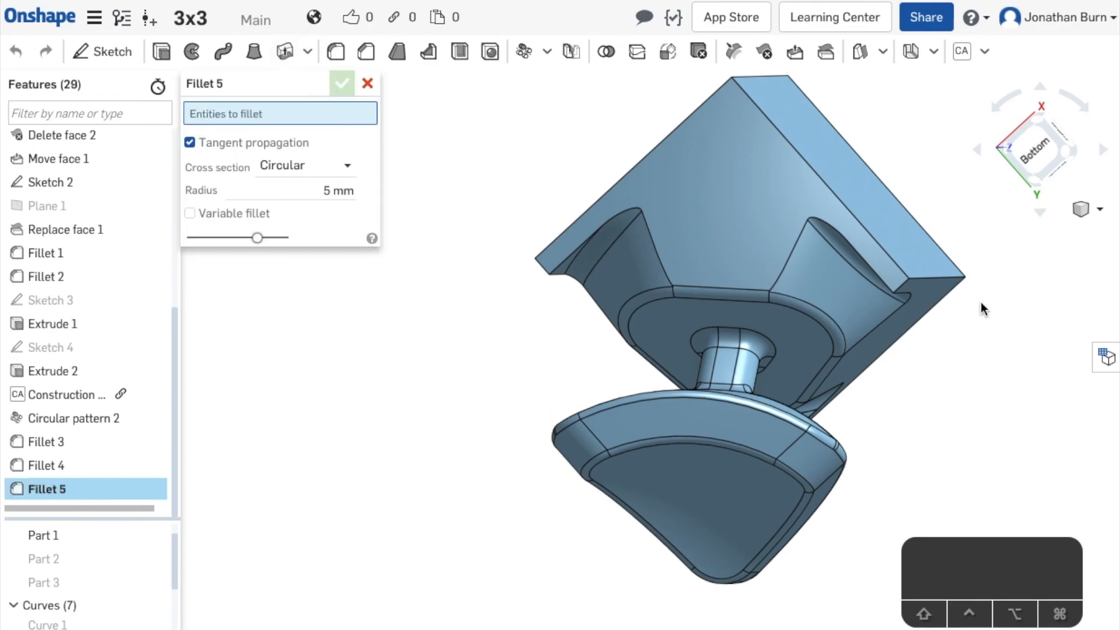
{"action": "left_click", "coordinate": [905, 286]}
{"action": "right_click_drag", "start_coordinate": [573, 355], "coordinate": [595, 345]}
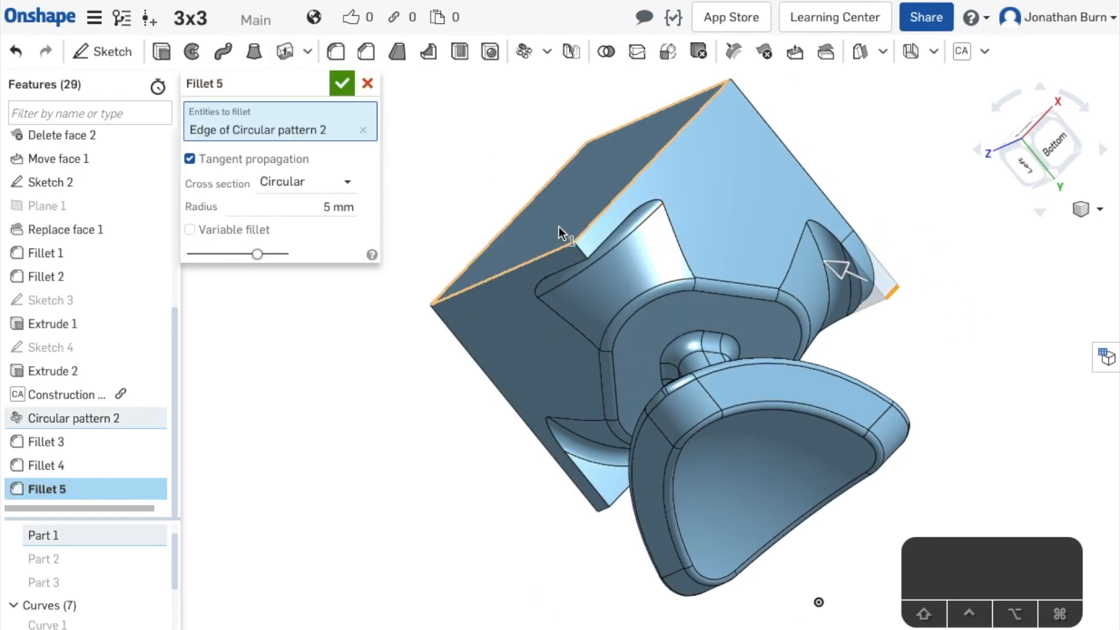
{"action": "left_click", "coordinate": [583, 246]}
{"action": "right_click_drag", "start_coordinate": [484, 463], "coordinate": [463, 385]}
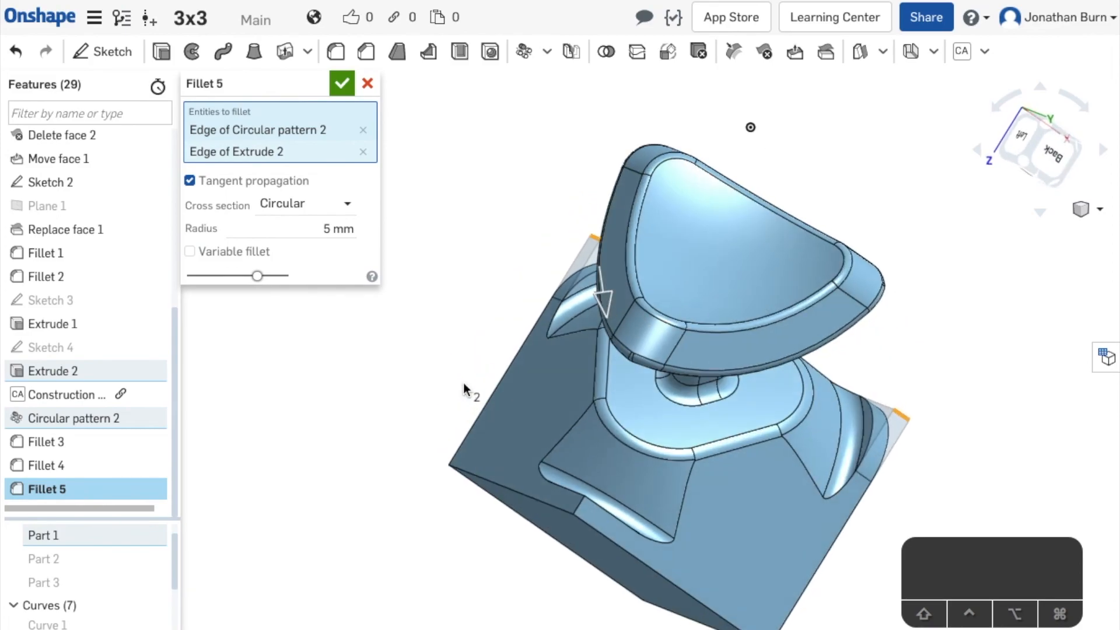
{"action": "left_click", "coordinate": [583, 503]}
{"action": "right_click_drag", "start_coordinate": [911, 377], "coordinate": [1017, 550]}
Step: Set the plate corner fillet's radius to 3 mm and accept it
{"action": "right_click_drag", "start_coordinate": [472, 140], "coordinate": [628, 345]}
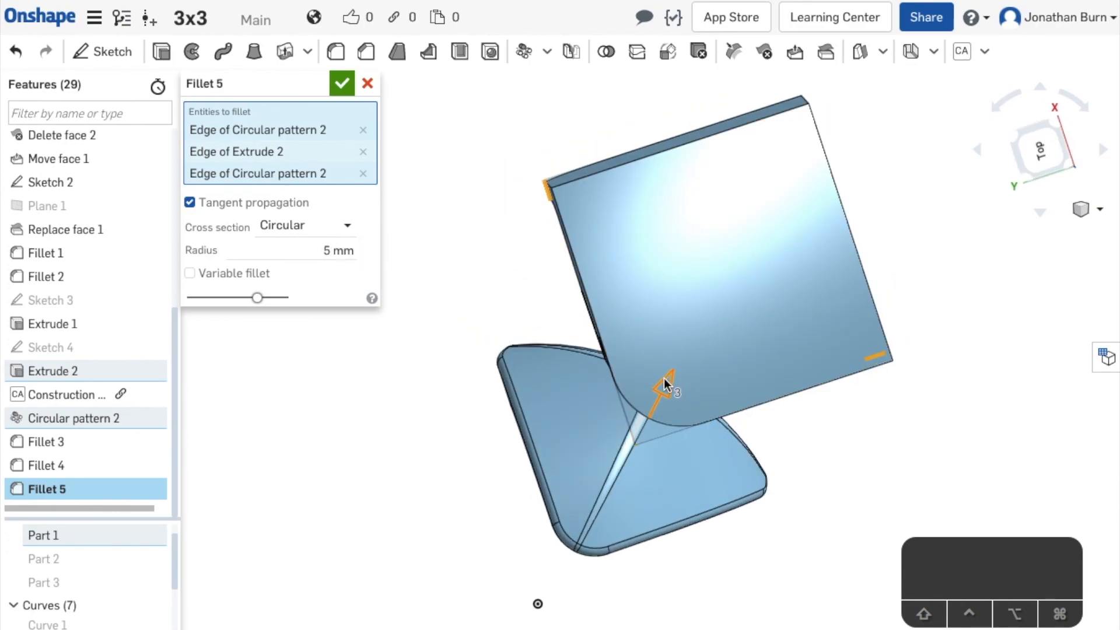
{"action": "left_click_drag", "start_coordinate": [664, 384], "coordinate": [663, 395]}
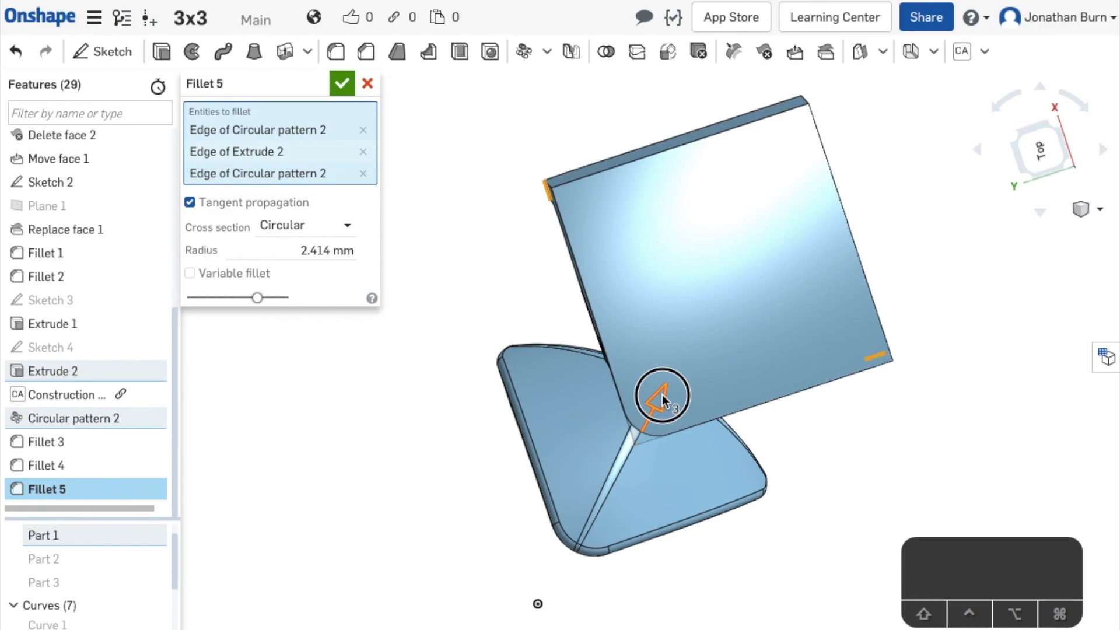
{"action": "left_click_drag", "start_coordinate": [663, 396], "coordinate": [662, 391]}
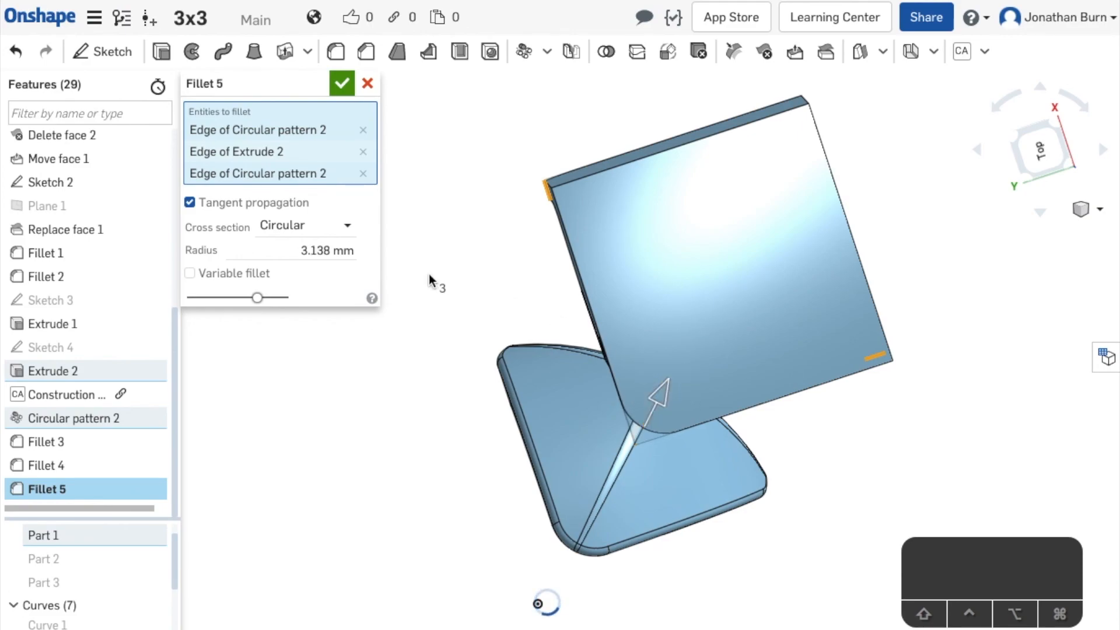
{"action": "left_click", "coordinate": [328, 255]}
{"action": "type", "text": "3"}
{"action": "key", "text": "Return"}
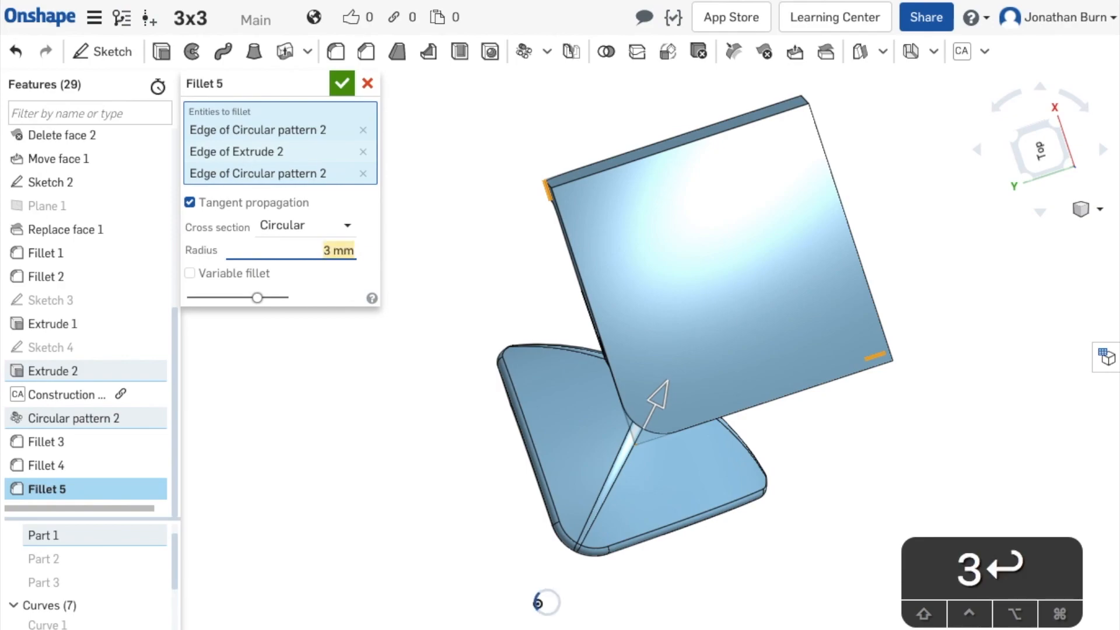
{"action": "left_click", "coordinate": [343, 83]}
{"action": "right_click_drag", "start_coordinate": [909, 423], "coordinate": [959, 307]}
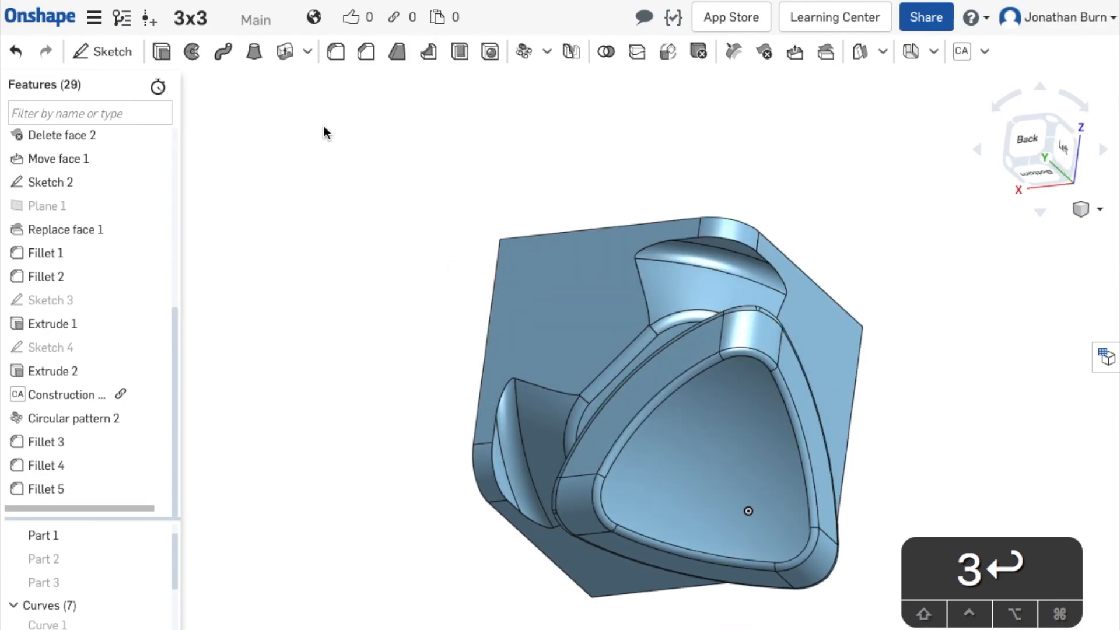
Step: Start a new fillet on the three curved inner edges of the rounded square-plate corners
{"action": "left_click", "coordinate": [335, 53]}
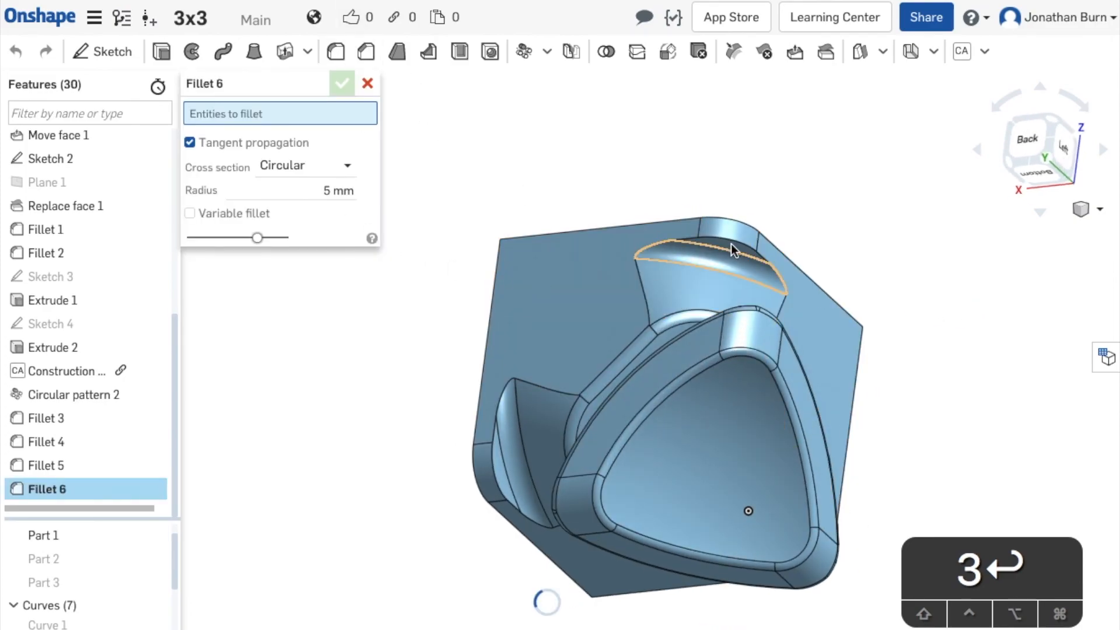
{"action": "left_click", "coordinate": [493, 474]}
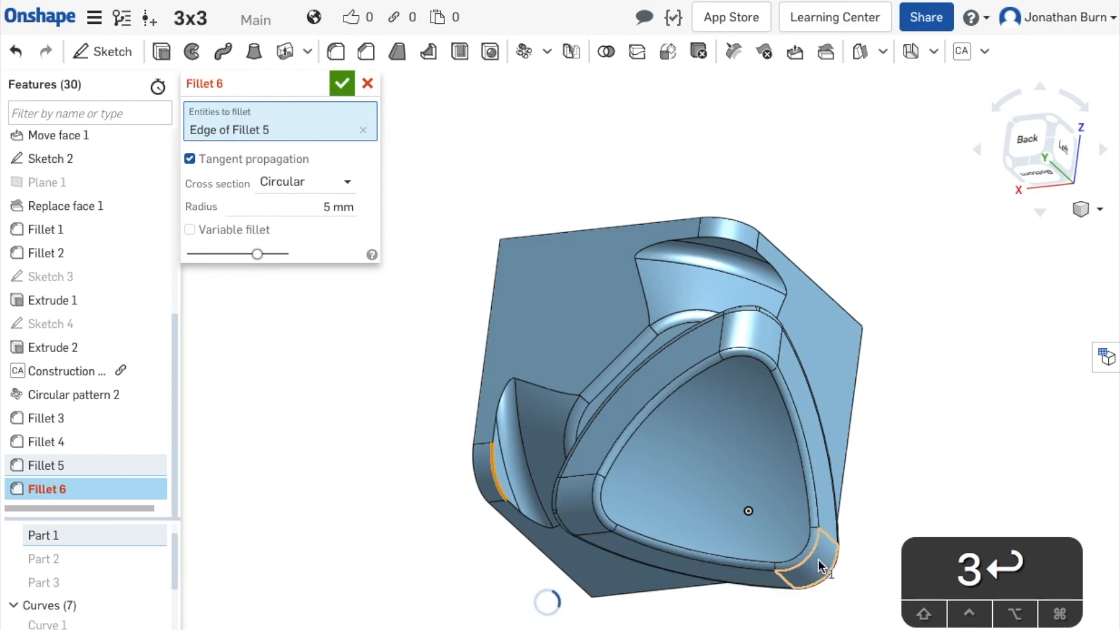
{"action": "right_click_drag", "start_coordinate": [862, 561], "coordinate": [869, 525]}
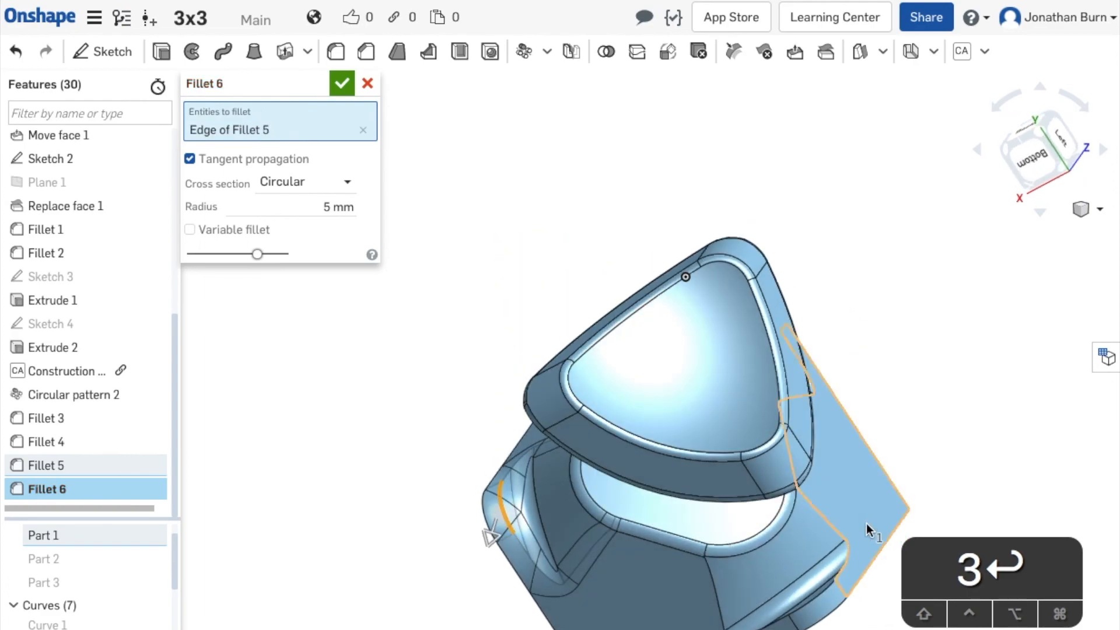
{"action": "left_click", "coordinate": [820, 593]}
{"action": "right_click_drag", "start_coordinate": [966, 457], "coordinate": [959, 509]}
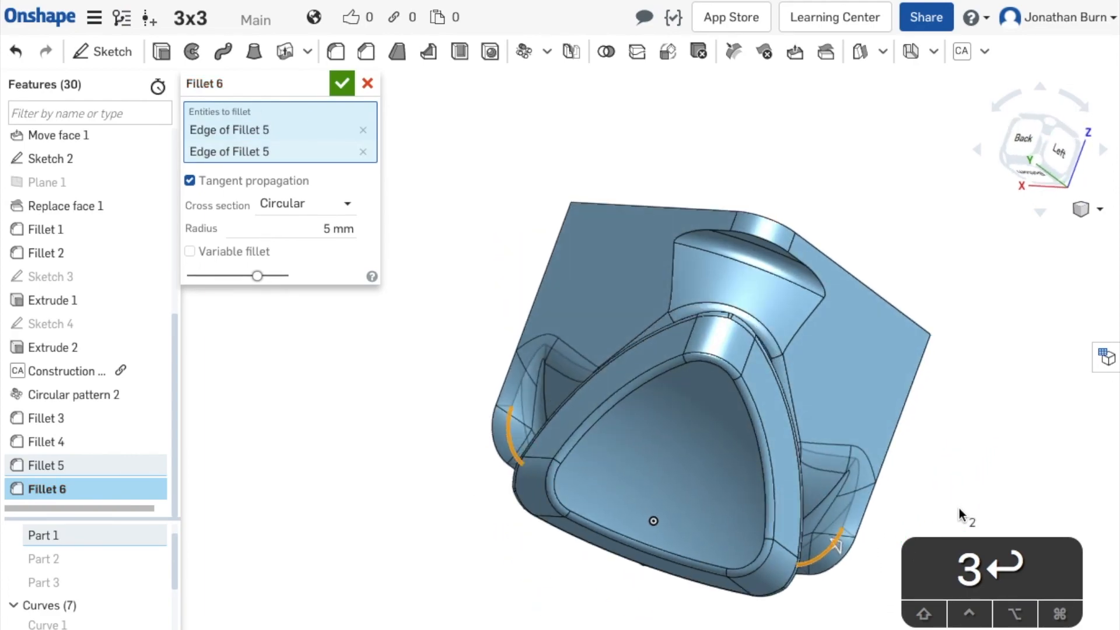
{"action": "left_click", "coordinate": [768, 237]}
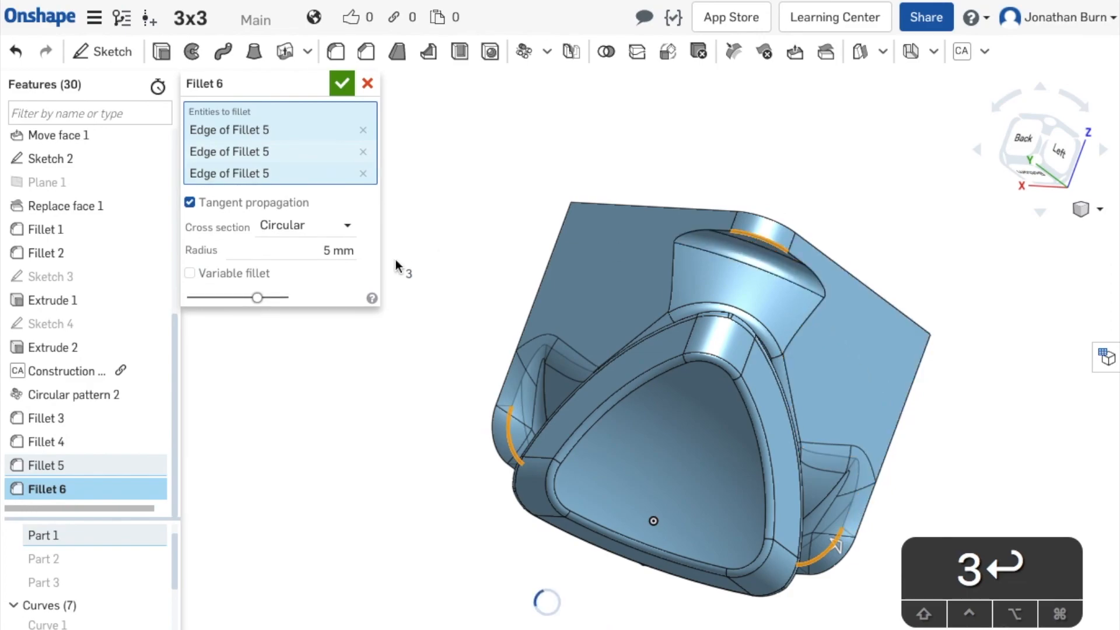
Step: Set the curved corner edges' fillet radius to 0.5 mm and accept it
{"action": "left_click", "coordinate": [332, 249]}
{"action": "key", "text": "Left"}
{"action": "type", "text": "."}
{"action": "key", "text": "Return"}
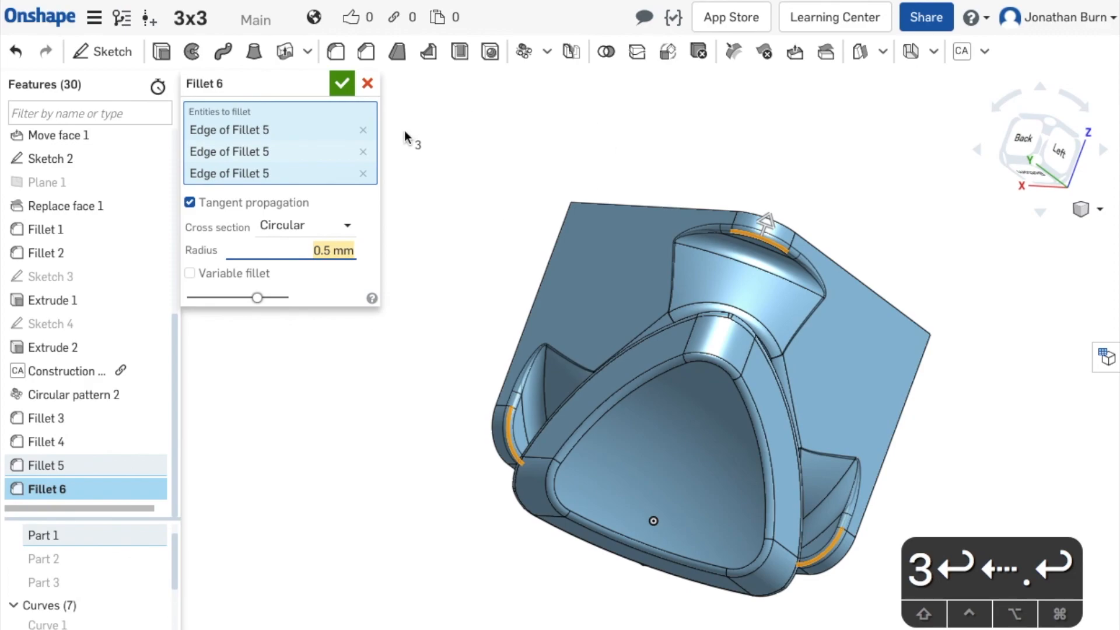
{"action": "left_click", "coordinate": [342, 83]}
Step: Start a Move face offset on the flat triangular face around the stem, directed into the corner block
{"action": "right_click_drag", "start_coordinate": [833, 280], "coordinate": [654, 223]}
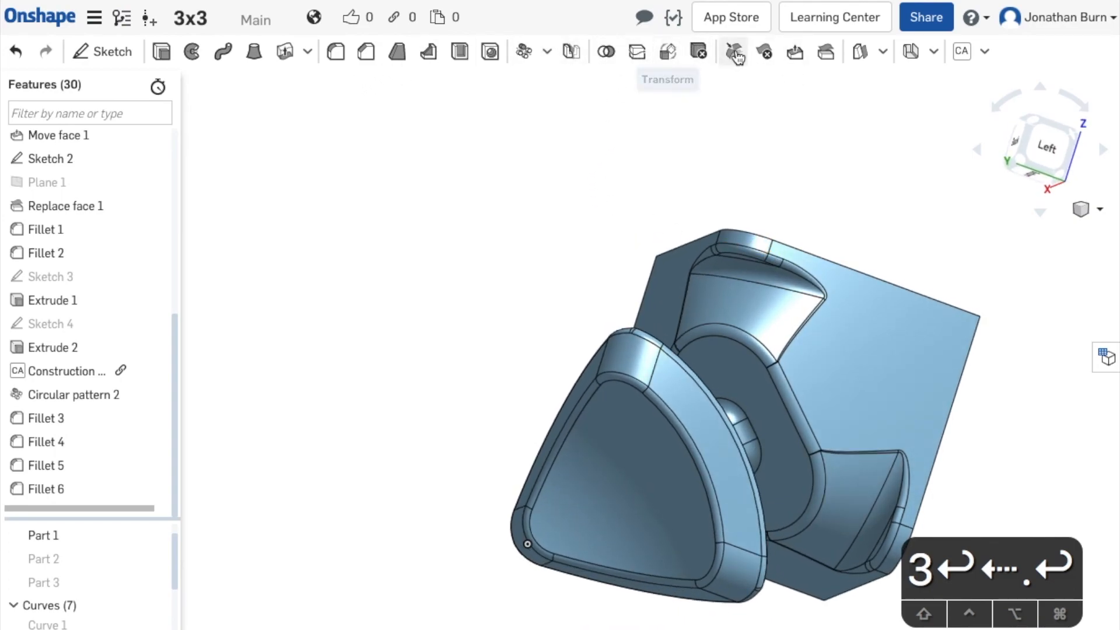
{"action": "right_click_drag", "start_coordinate": [855, 321], "coordinate": [842, 324]}
{"action": "left_click", "coordinate": [715, 367]}
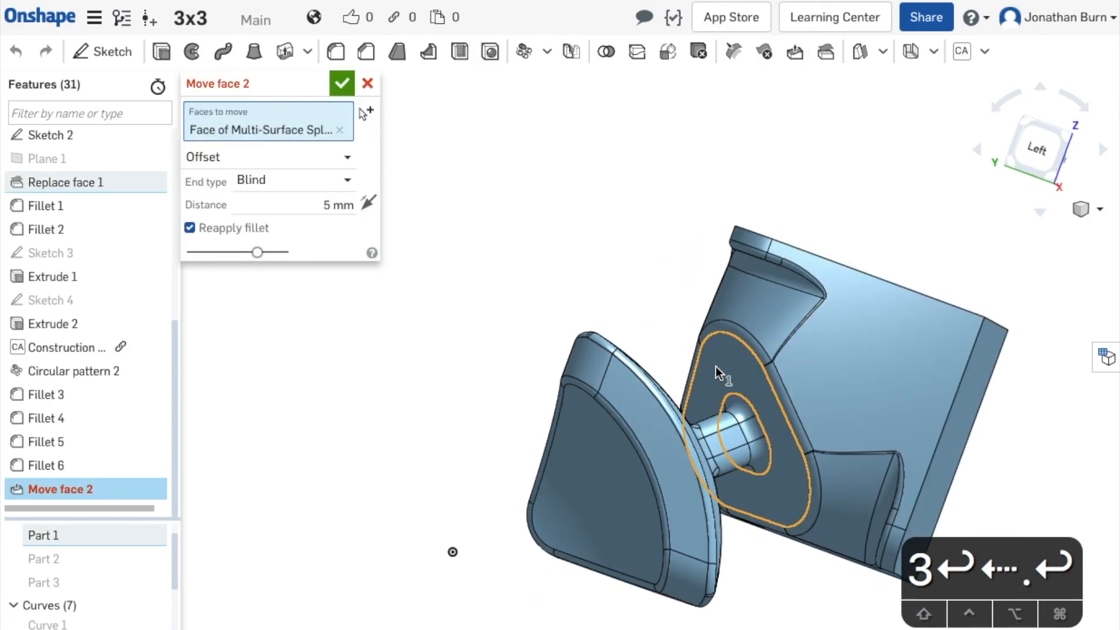
{"action": "right_click_drag", "start_coordinate": [505, 296], "coordinate": [494, 319]}
{"action": "left_click", "coordinate": [366, 204]}
Step: Set the triangular face's offset distance to 1 mm and accept it
{"action": "left_click", "coordinate": [325, 204]}
{"action": "key", "text": "Right"}
{"action": "key", "text": "Left"}
{"action": "key", "text": "Left"}
{"action": "key", "text": "BackSpace"}
{"action": "key", "text": "BackSpace"}
{"action": "type", "text": "1"}
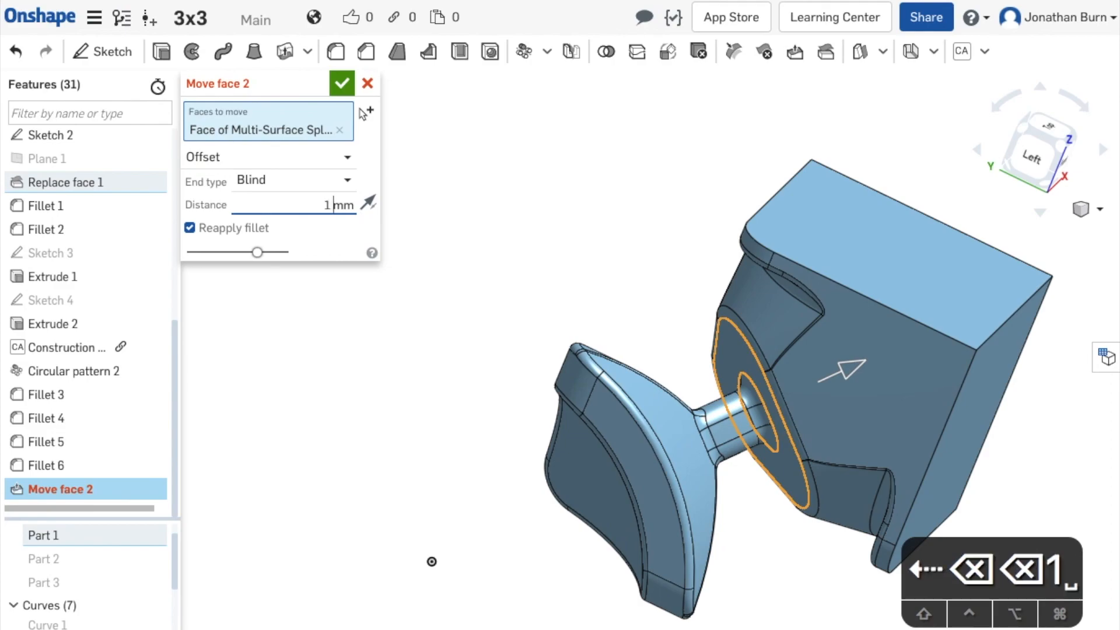
{"action": "key", "text": "Return"}
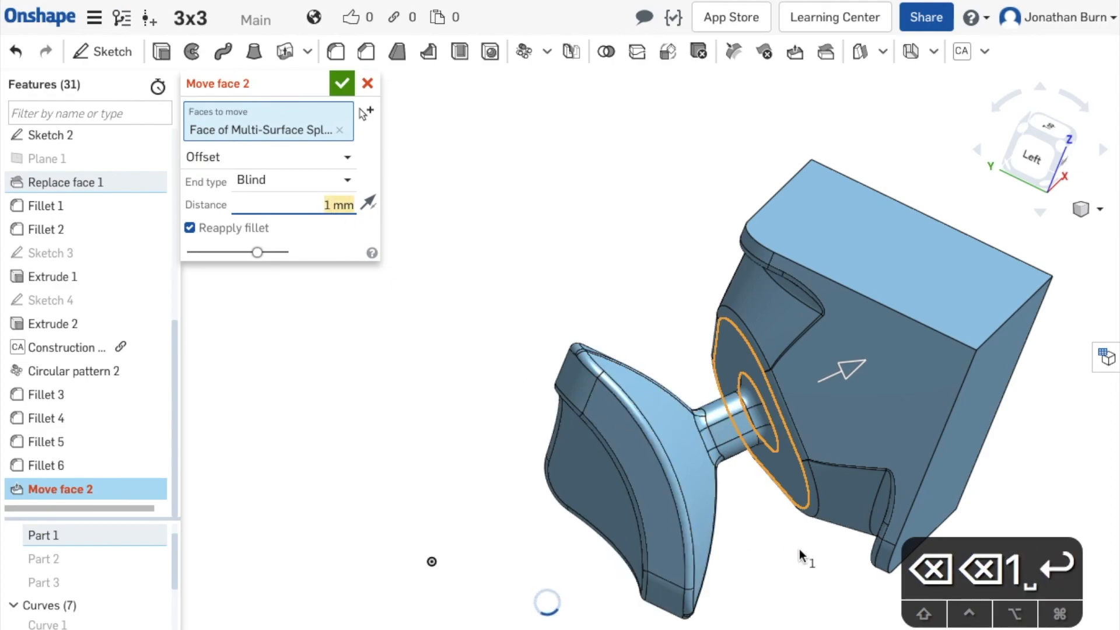
{"action": "right_click_drag", "start_coordinate": [757, 542], "coordinate": [742, 540]}
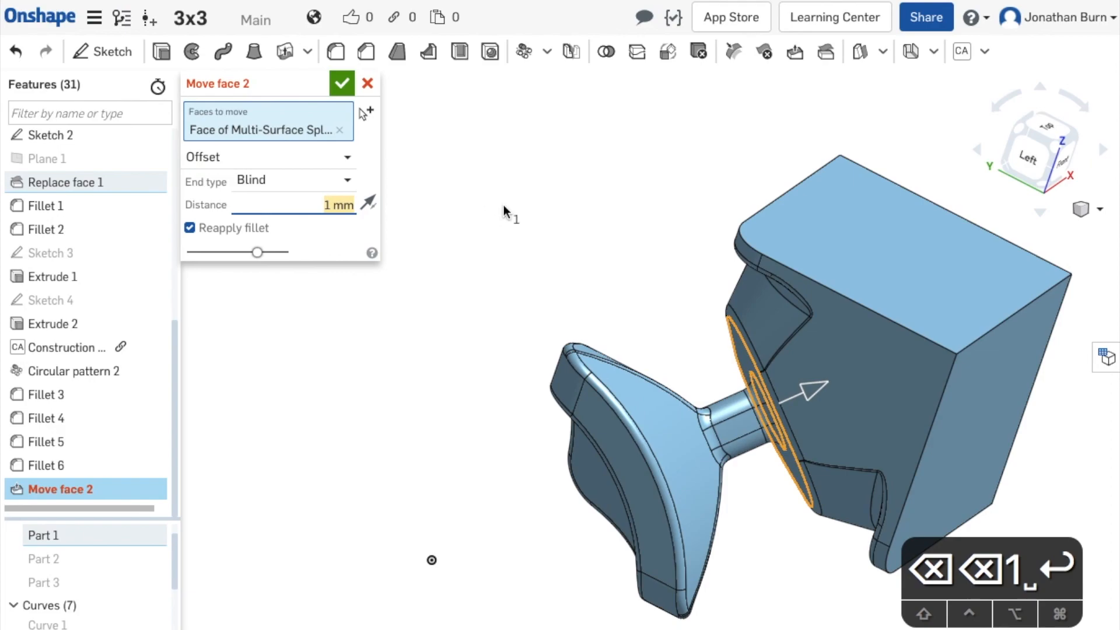
{"action": "scroll", "coordinate": [676, 309], "scroll_direction": "up", "scroll_amount": 3}
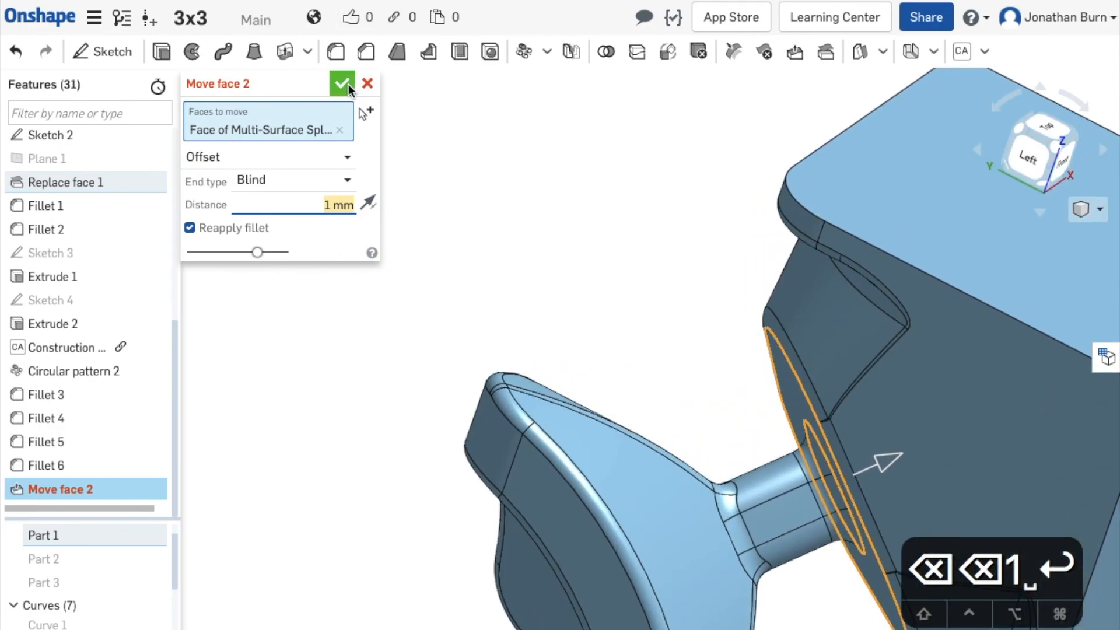
{"action": "left_click", "coordinate": [367, 84]}
Step: Reorder the feature history so that Move face 2 comes directly before Fillet 3
{"action": "left_click_drag", "start_coordinate": [59, 490], "coordinate": [59, 419]}
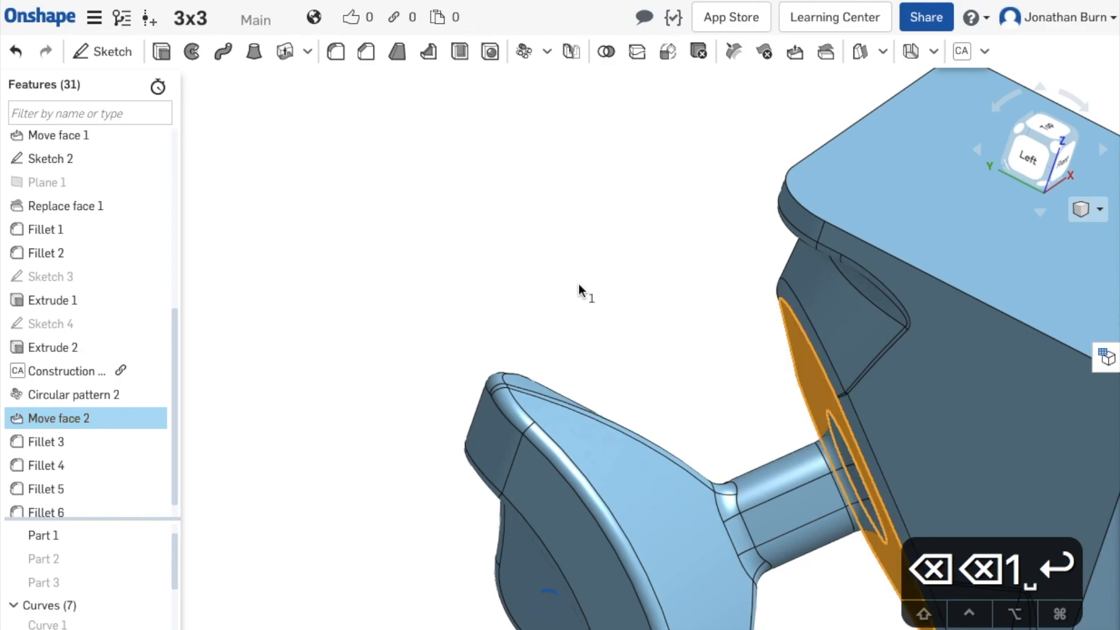
{"action": "left_click", "coordinate": [720, 379]}
{"action": "right_click_drag", "start_coordinate": [720, 378], "coordinate": [620, 21]}
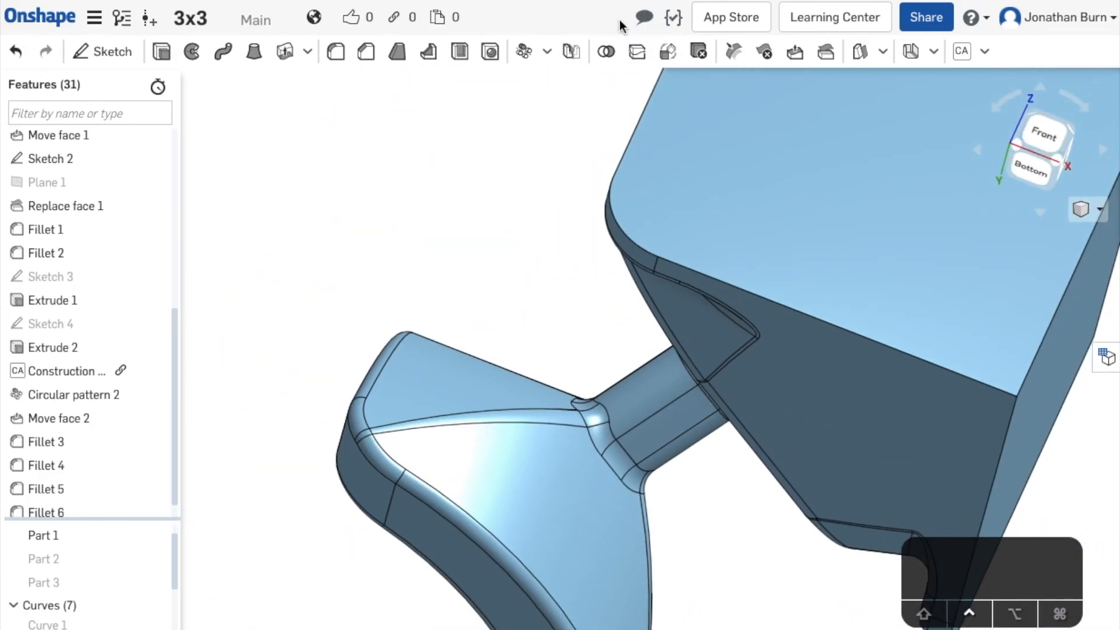
{"action": "scroll", "coordinate": [860, 451], "scroll_direction": "down", "scroll_amount": 5}
{"action": "scroll", "coordinate": [860, 451], "scroll_direction": "up", "scroll_amount": 3}
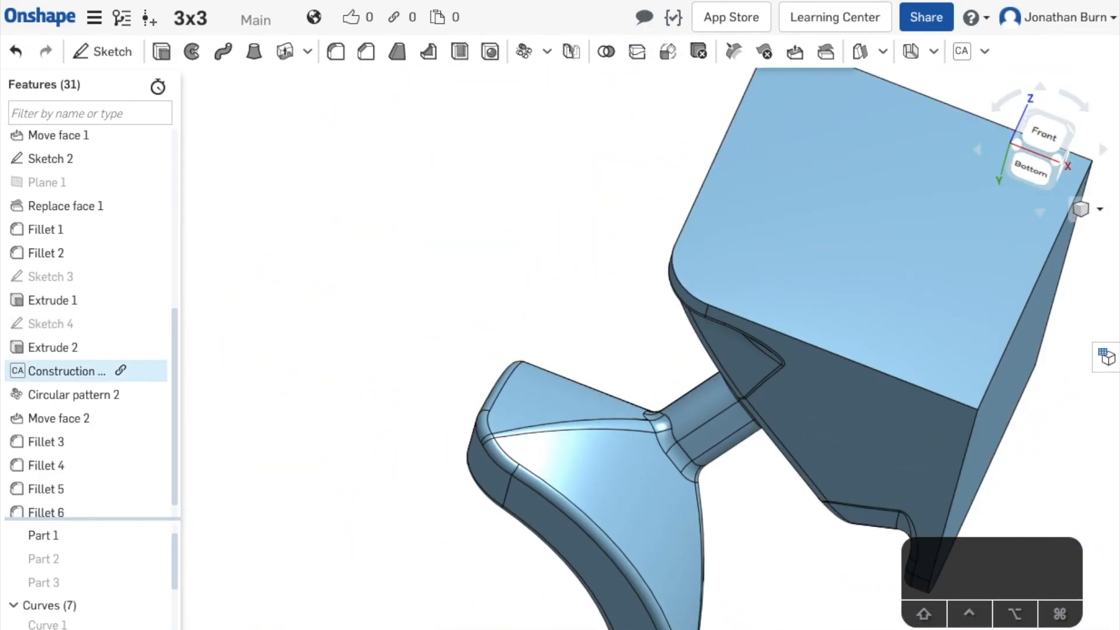
{"action": "scroll", "coordinate": [66, 429], "scroll_direction": "down", "scroll_amount": 1}
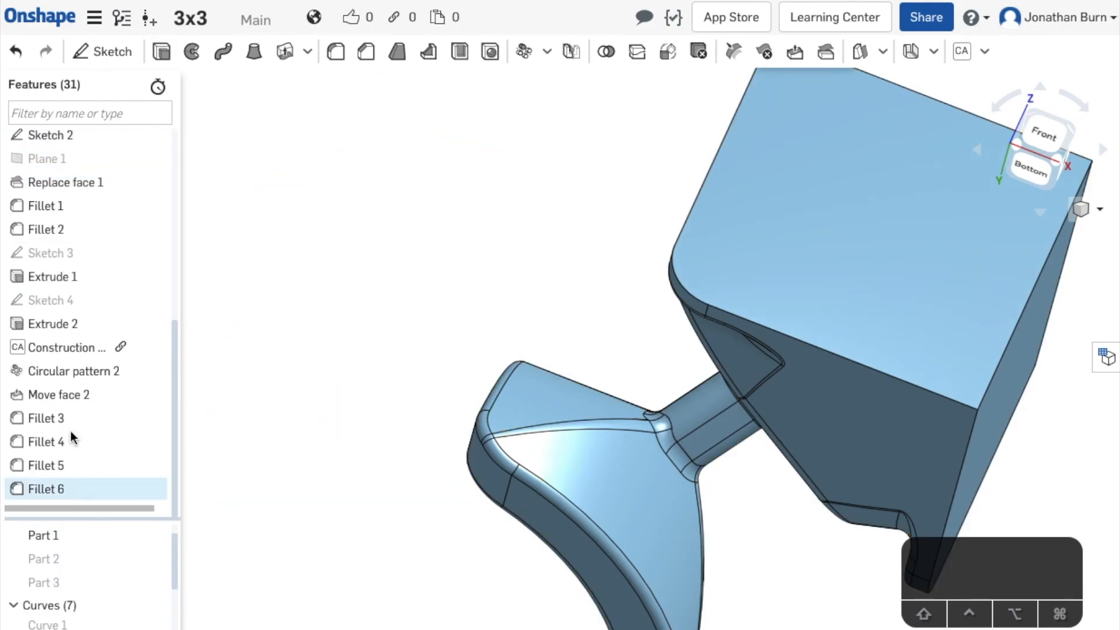
{"action": "scroll", "coordinate": [42, 317], "scroll_direction": "up", "scroll_amount": 2}
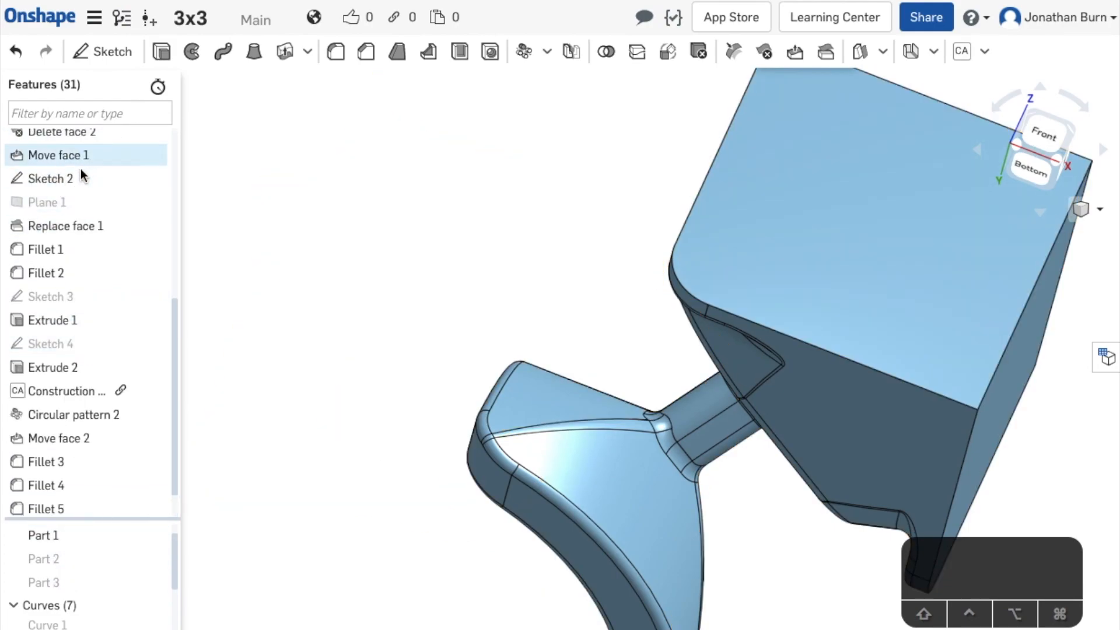
{"action": "scroll", "coordinate": [79, 183], "scroll_direction": "down", "scroll_amount": 2}
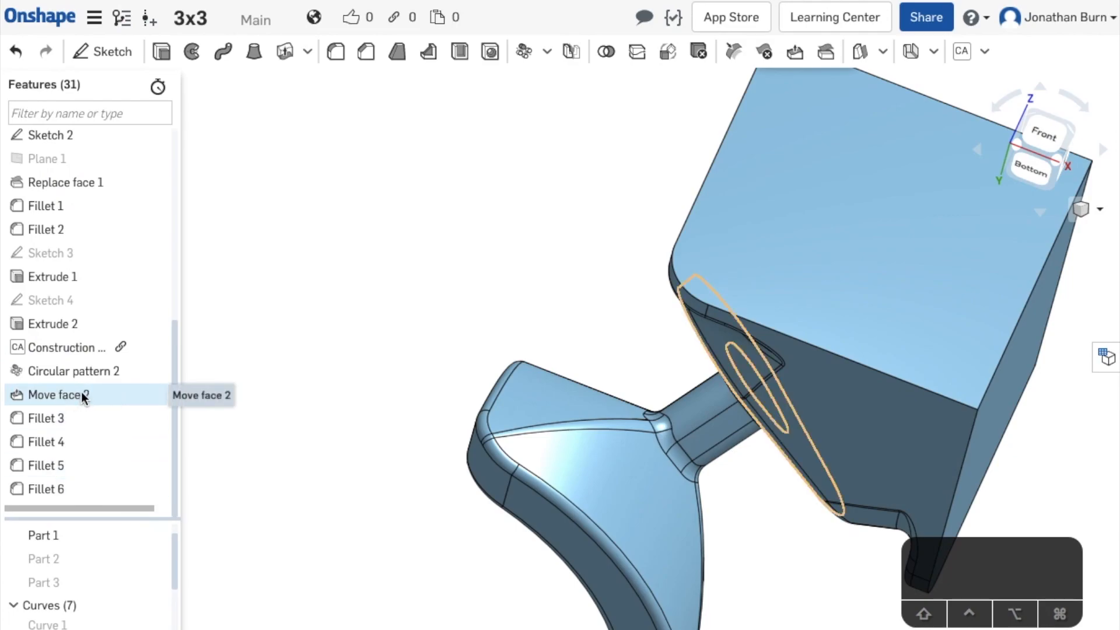
Step: Try offsetting the flat triangular face 1 mm inward with the history rolled back to before Fillet 3, and roll forward past Fillet 6
{"action": "left_click_drag", "start_coordinate": [73, 446], "coordinate": [84, 403]}
{"action": "scroll", "coordinate": [482, 424], "scroll_direction": "down", "scroll_amount": 2}
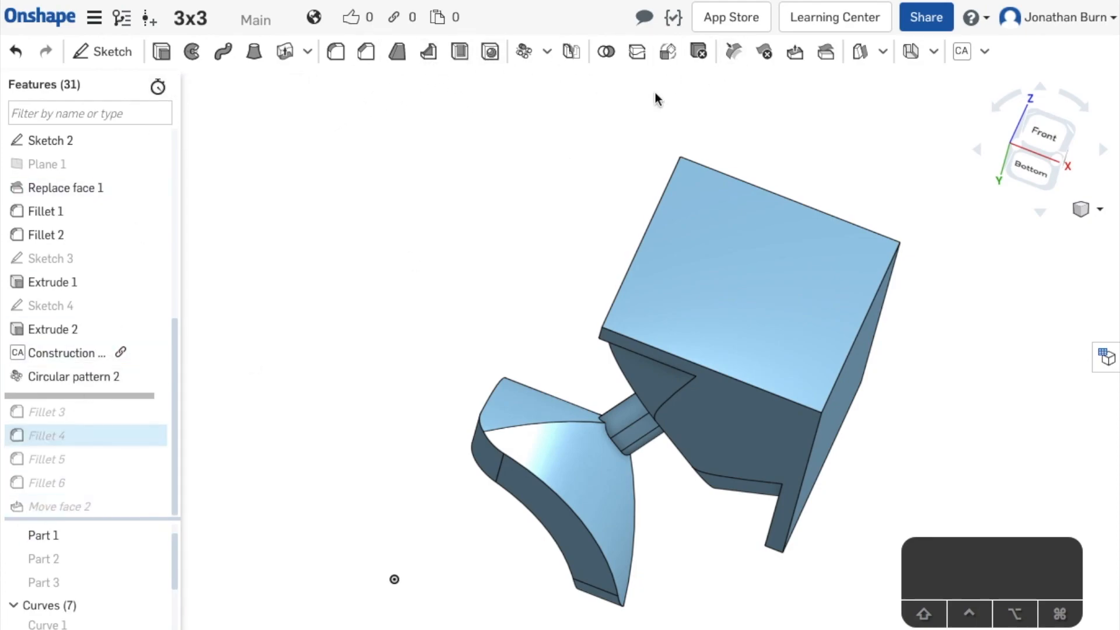
{"action": "left_click", "coordinate": [796, 53]}
{"action": "right_click_drag", "start_coordinate": [545, 600], "coordinate": [655, 455]}
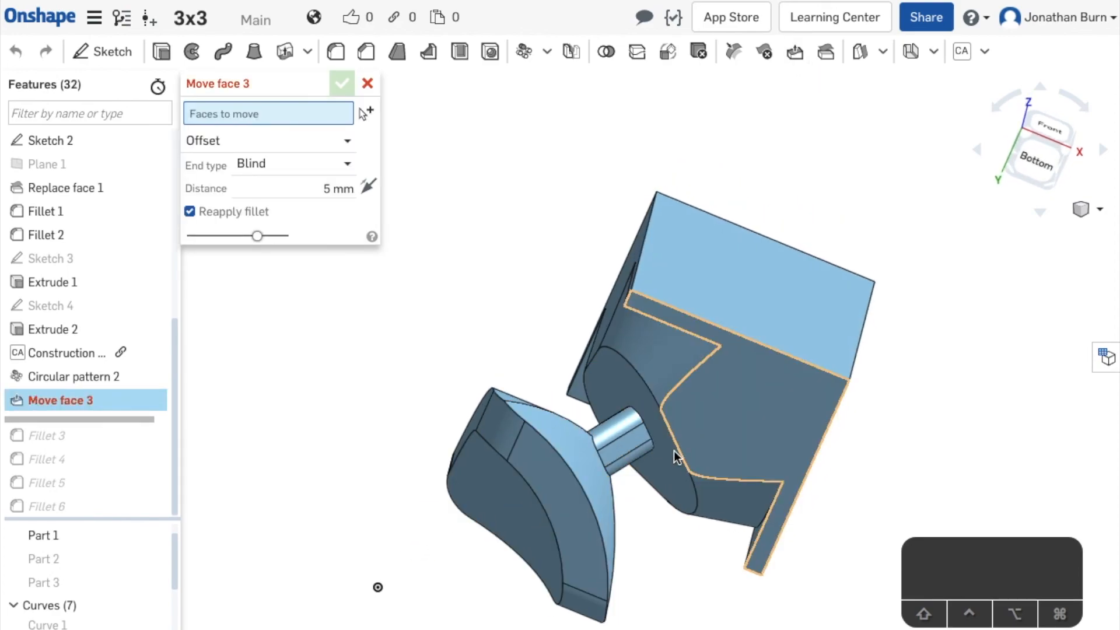
{"action": "left_click", "coordinate": [660, 460]}
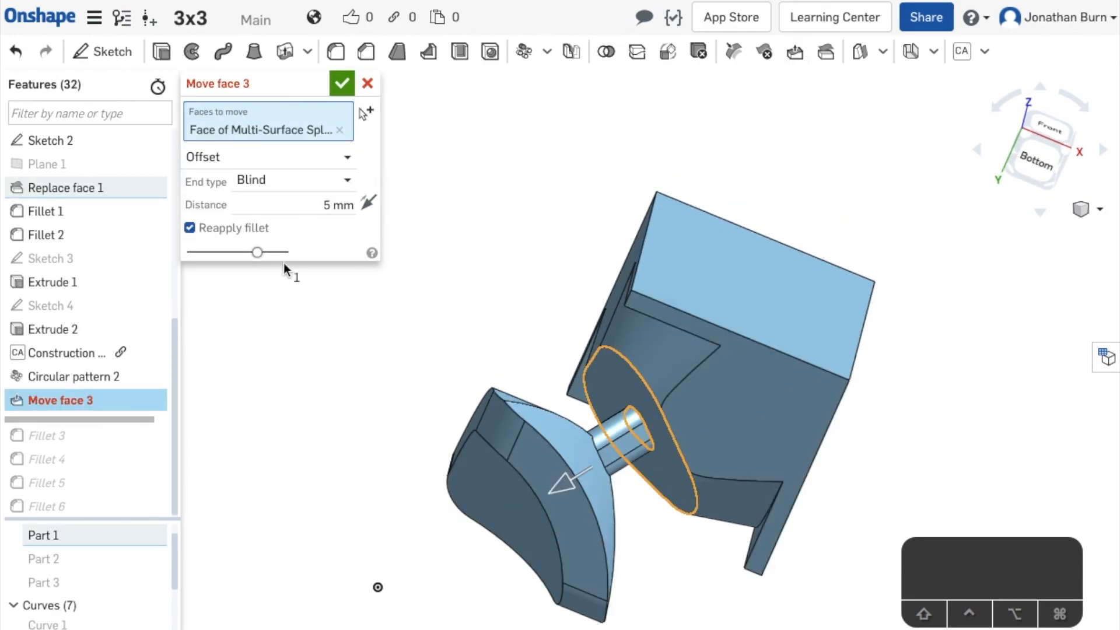
{"action": "left_click", "coordinate": [370, 202]}
{"action": "right_click_drag", "start_coordinate": [1028, 334], "coordinate": [1002, 334]}
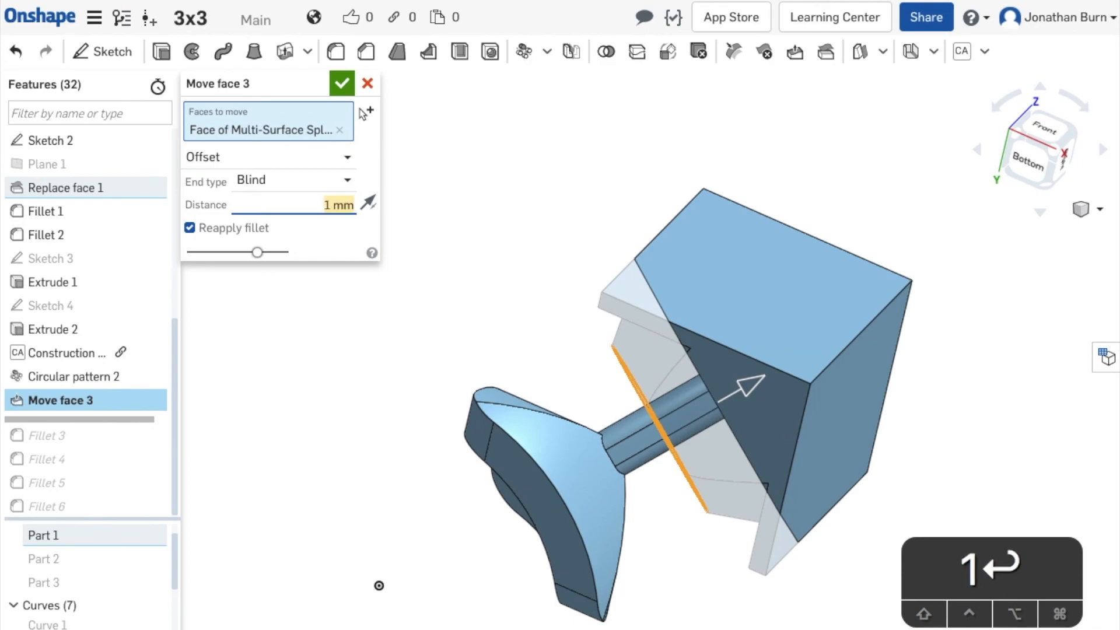
{"action": "right_click_drag", "start_coordinate": [817, 431], "coordinate": [808, 390]}
{"action": "left_click", "coordinate": [343, 84]}
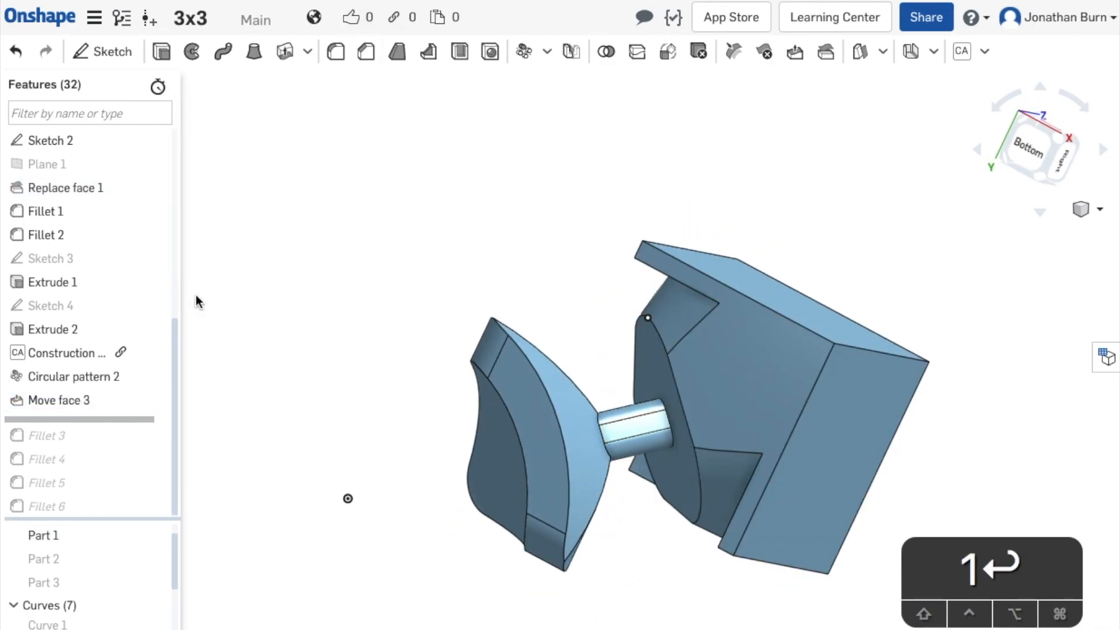
{"action": "left_click_drag", "start_coordinate": [96, 419], "coordinate": [92, 479]}
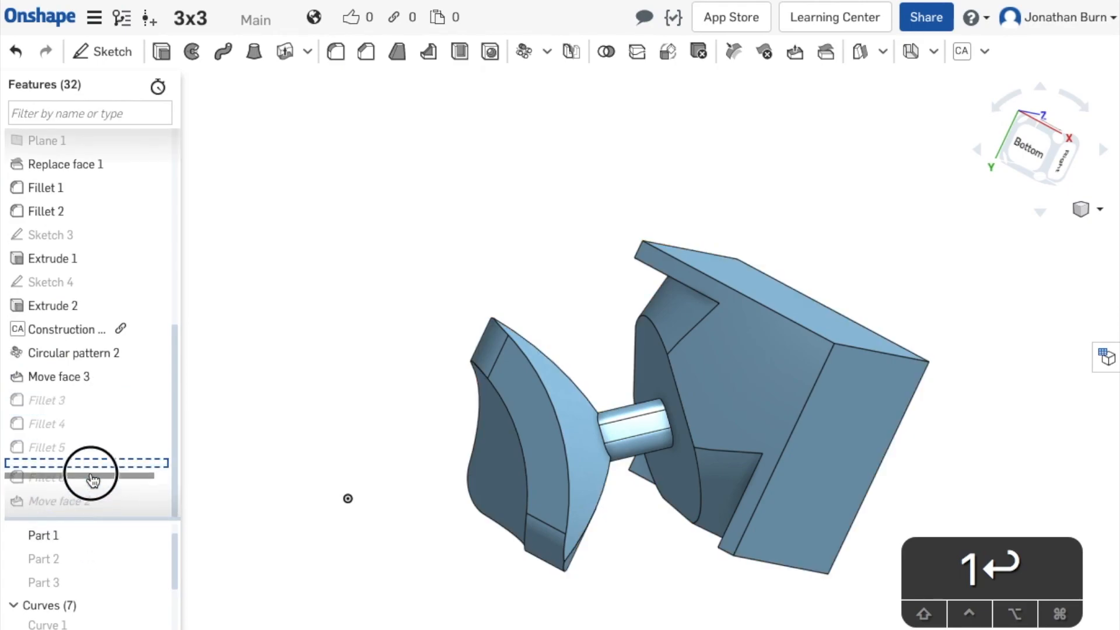
{"action": "left_click_drag", "start_coordinate": [473, 542], "coordinate": [485, 551]}
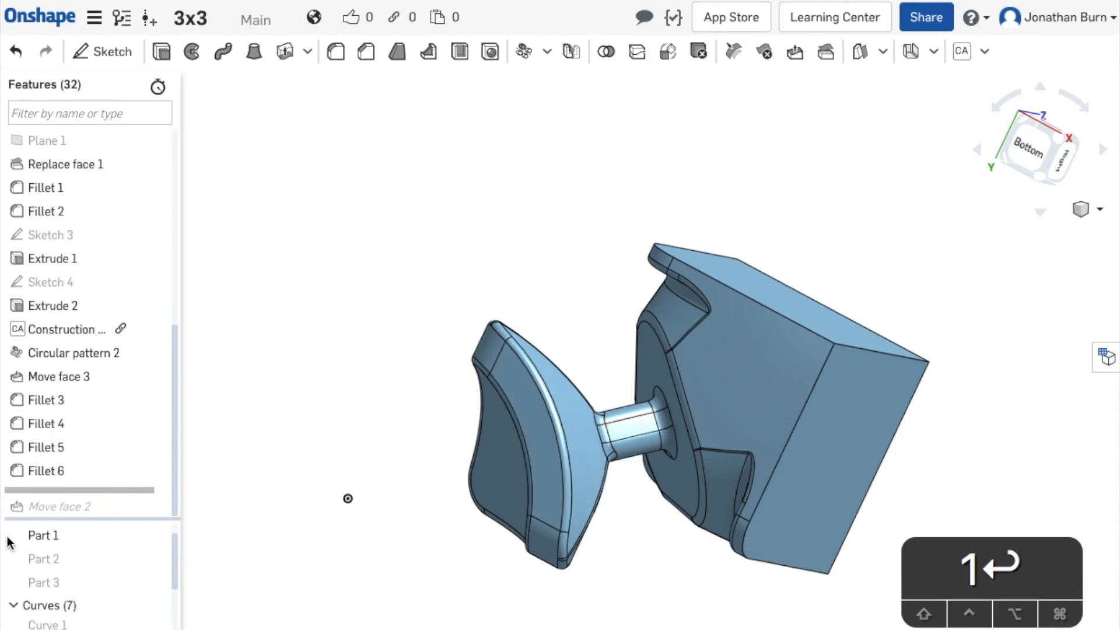
Step: Undo the roll-forward, the second face offset and the history rollback, returning Move face 2 to its place before Fillet 3
{"action": "key", "text": "super+z"}
{"action": "key", "text": "super+z"}
{"action": "key", "text": "super+z"}
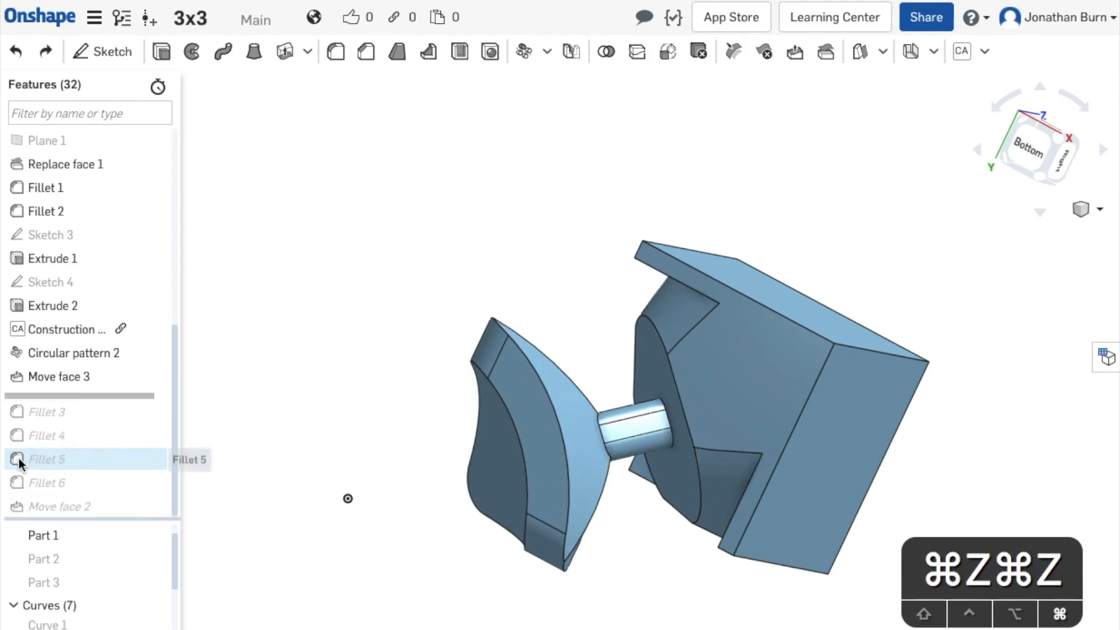
{"action": "key", "text": "shift+super+z"}
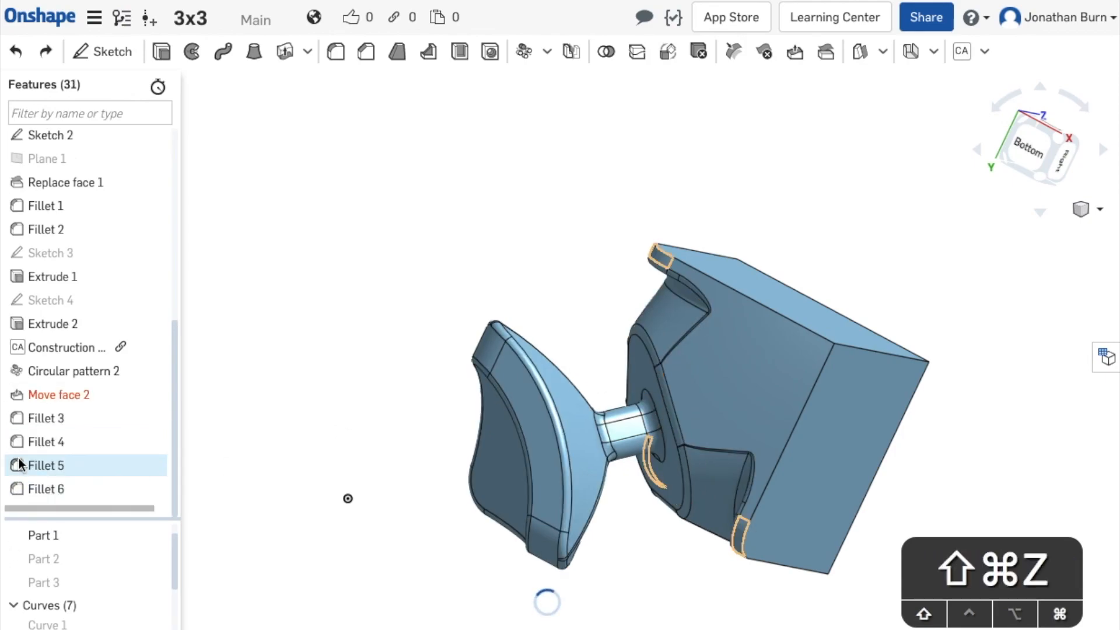
{"action": "key", "text": "shift+super+z"}
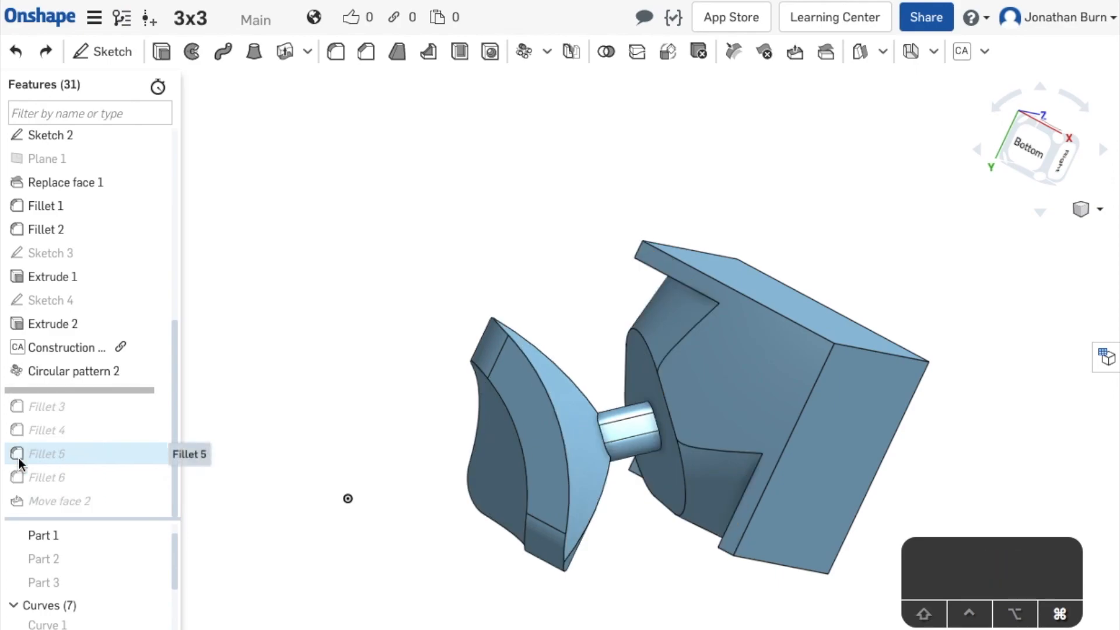
{"action": "key", "text": "super+z"}
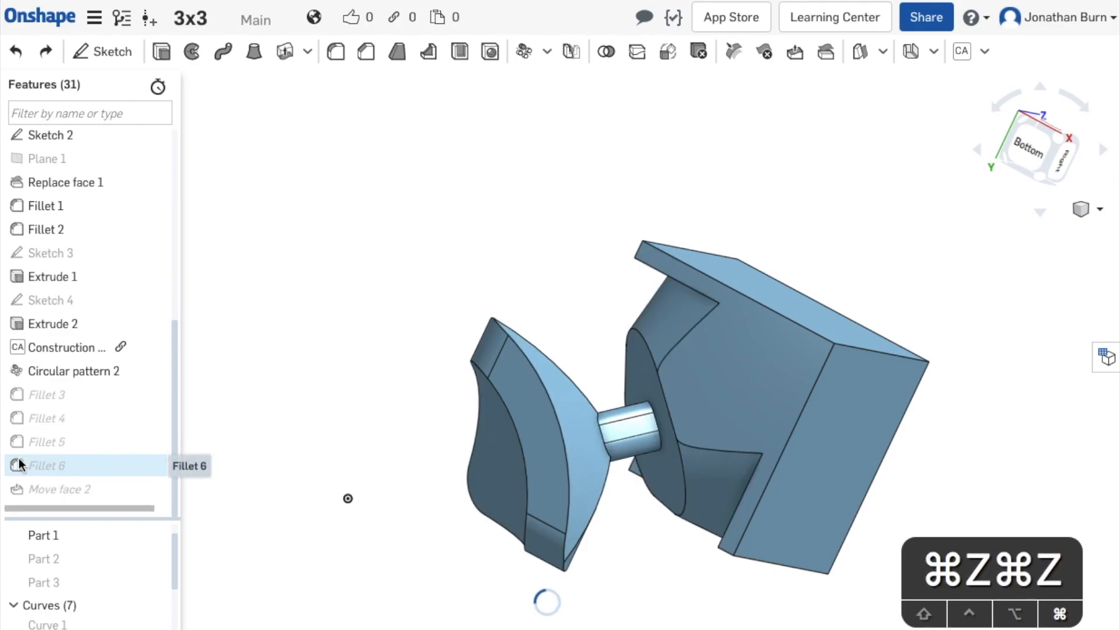
Step: Show the hidden Part 2 and Part 3 together with the corner piece
{"action": "right_click_drag", "start_coordinate": [633, 333], "coordinate": [768, 480]}
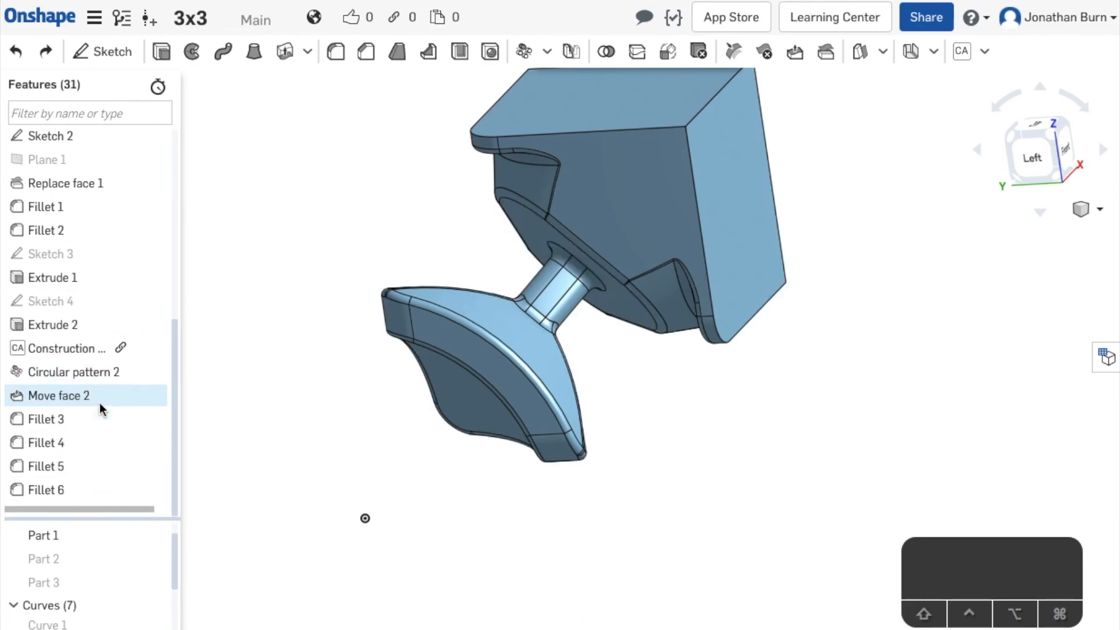
{"action": "scroll", "coordinate": [99, 403], "scroll_direction": "up", "scroll_amount": 5}
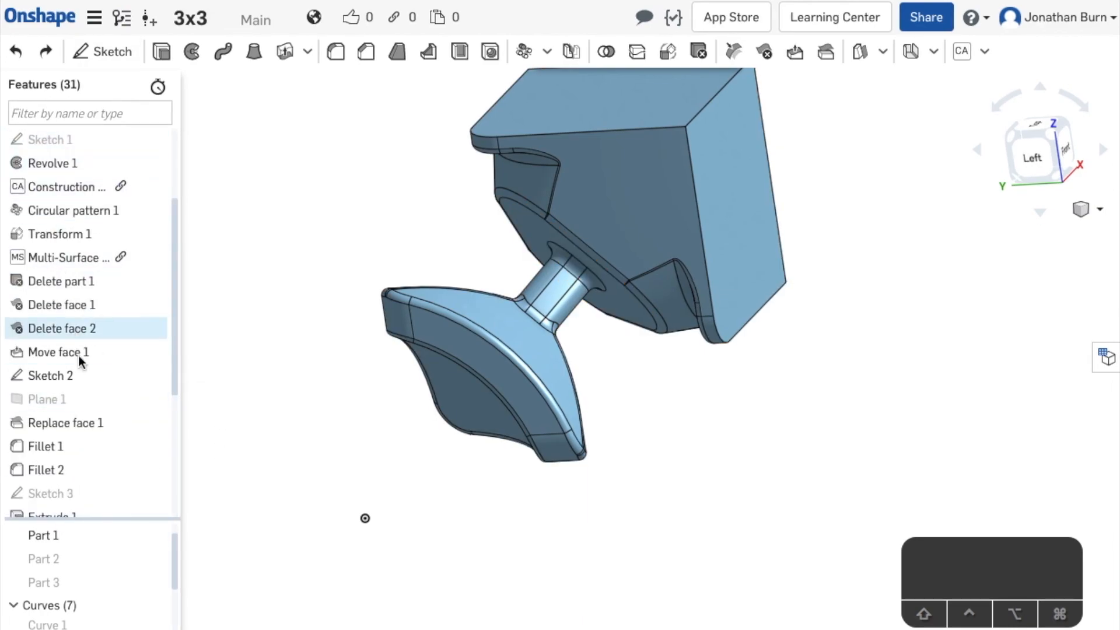
{"action": "scroll", "coordinate": [75, 473], "scroll_direction": "down", "scroll_amount": 5}
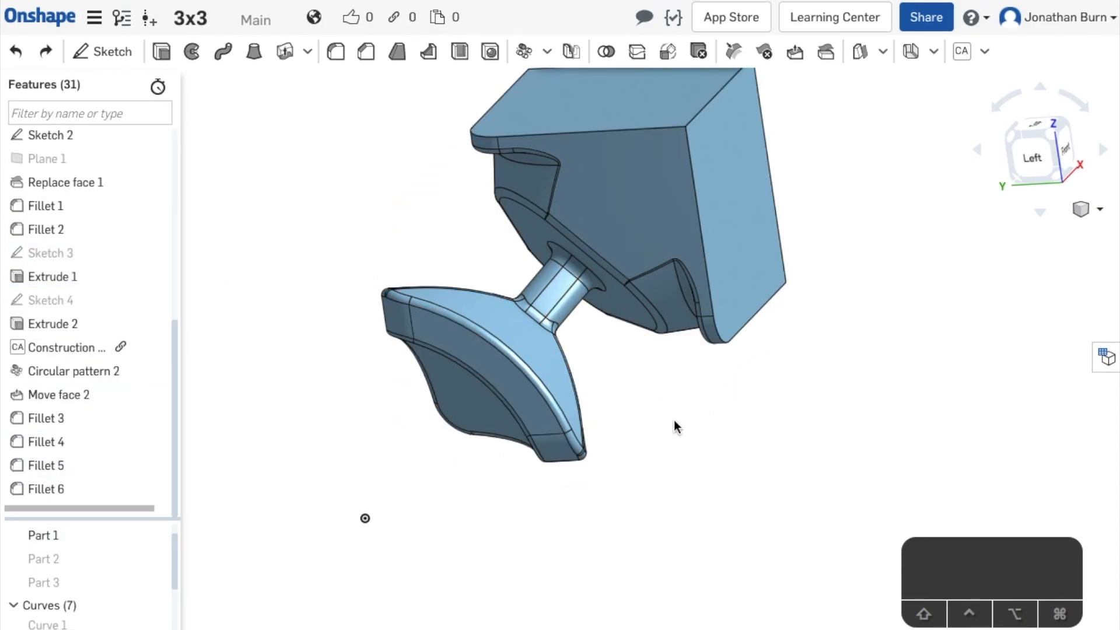
{"action": "scroll", "coordinate": [745, 428], "scroll_direction": "down", "scroll_amount": 3}
{"action": "right_click_drag", "start_coordinate": [745, 428], "coordinate": [607, 402]}
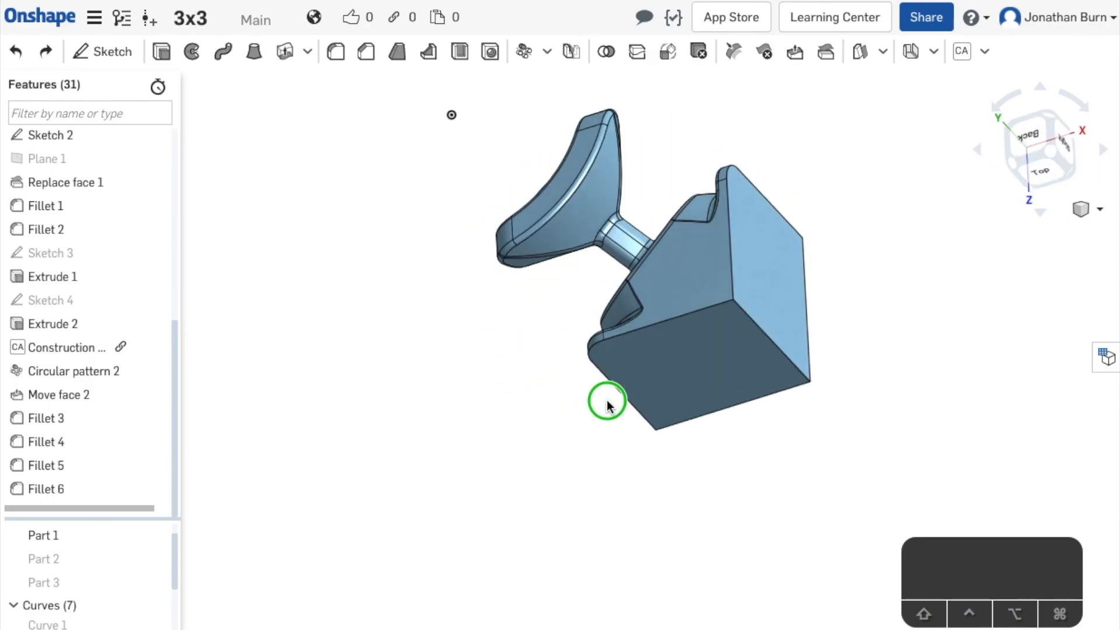
{"action": "right_click", "coordinate": [339, 386]}
{"action": "left_click", "coordinate": [417, 418]}
{"action": "right_click_drag", "start_coordinate": [815, 419], "coordinate": [815, 178]}
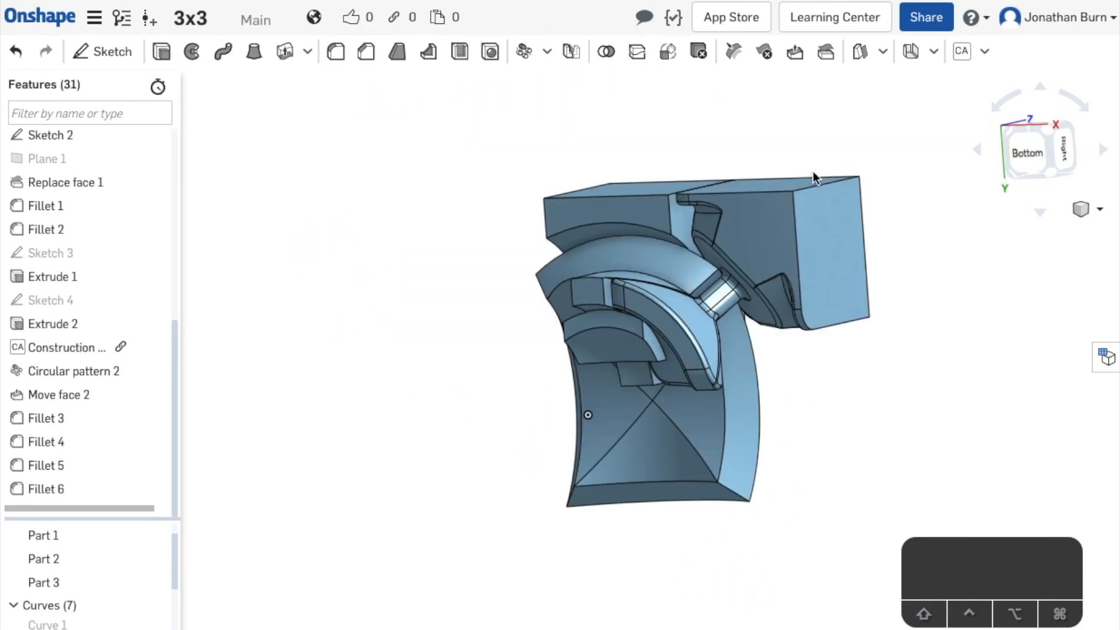